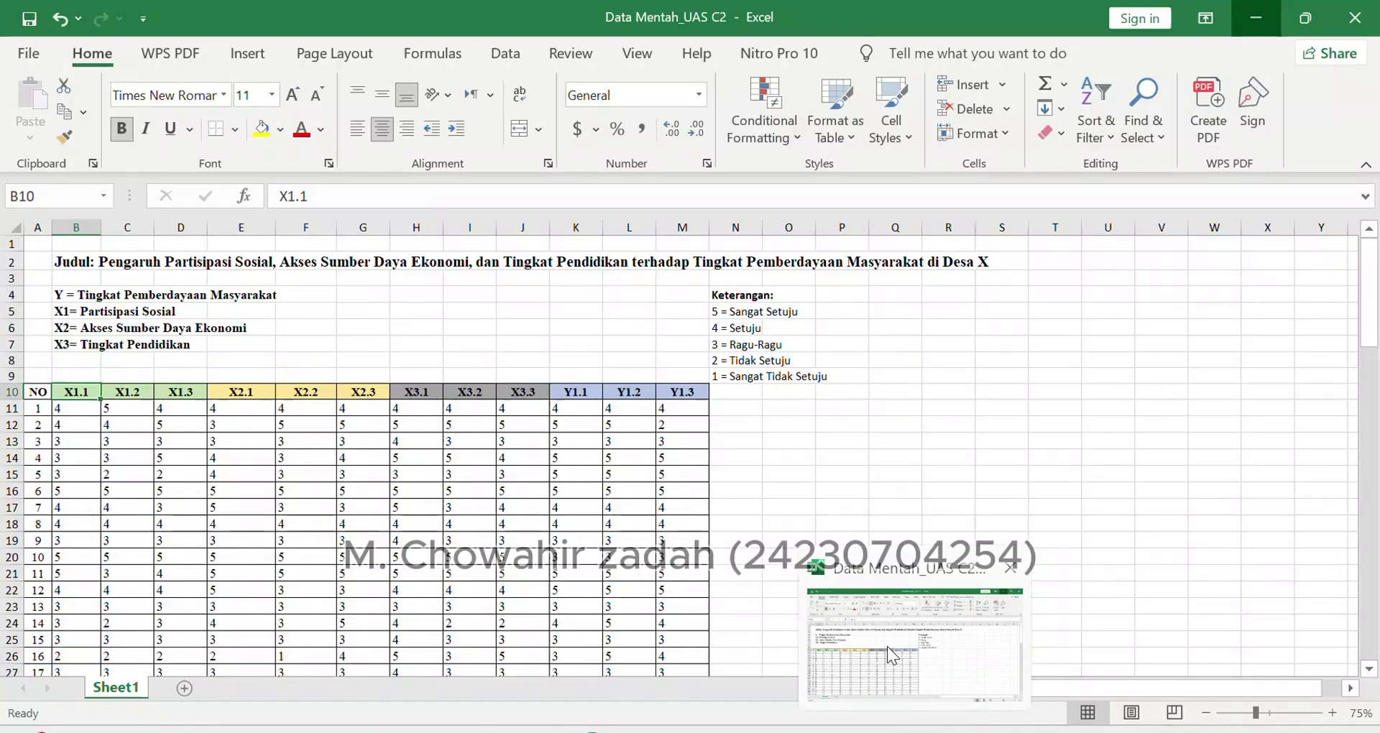
Step: Open the Data Mentah_UAS C2 workbook window and look through the questionnaire responses to the last row
click(887, 645)
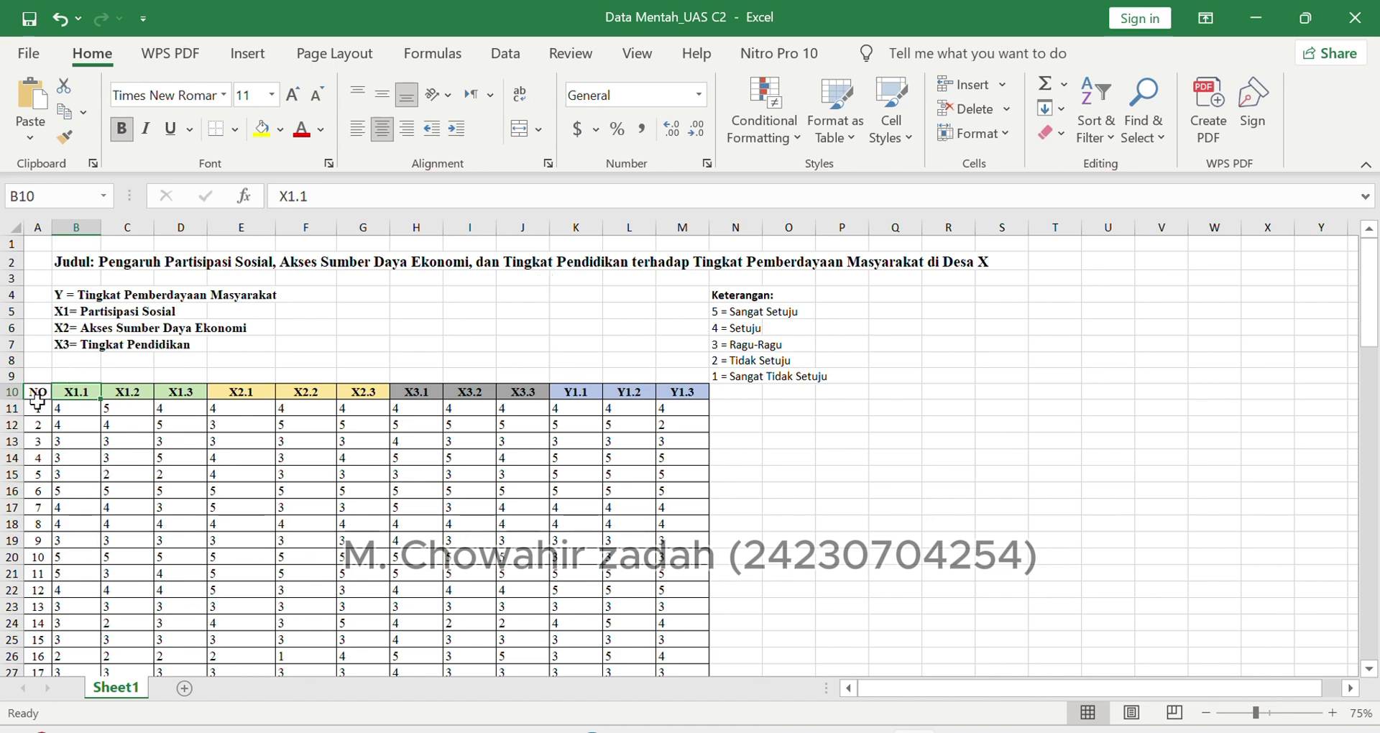
scroll(37, 403, down, 20)
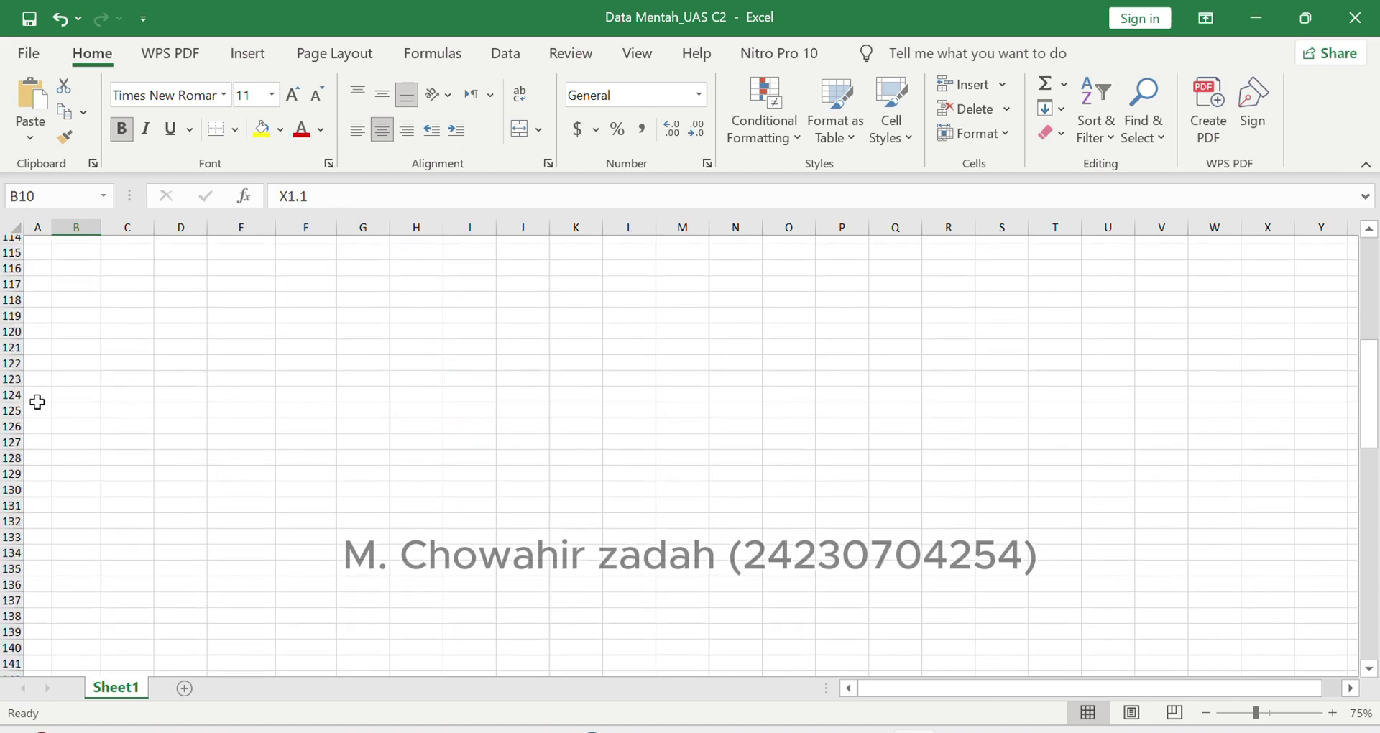
scroll(38, 401, up, 10)
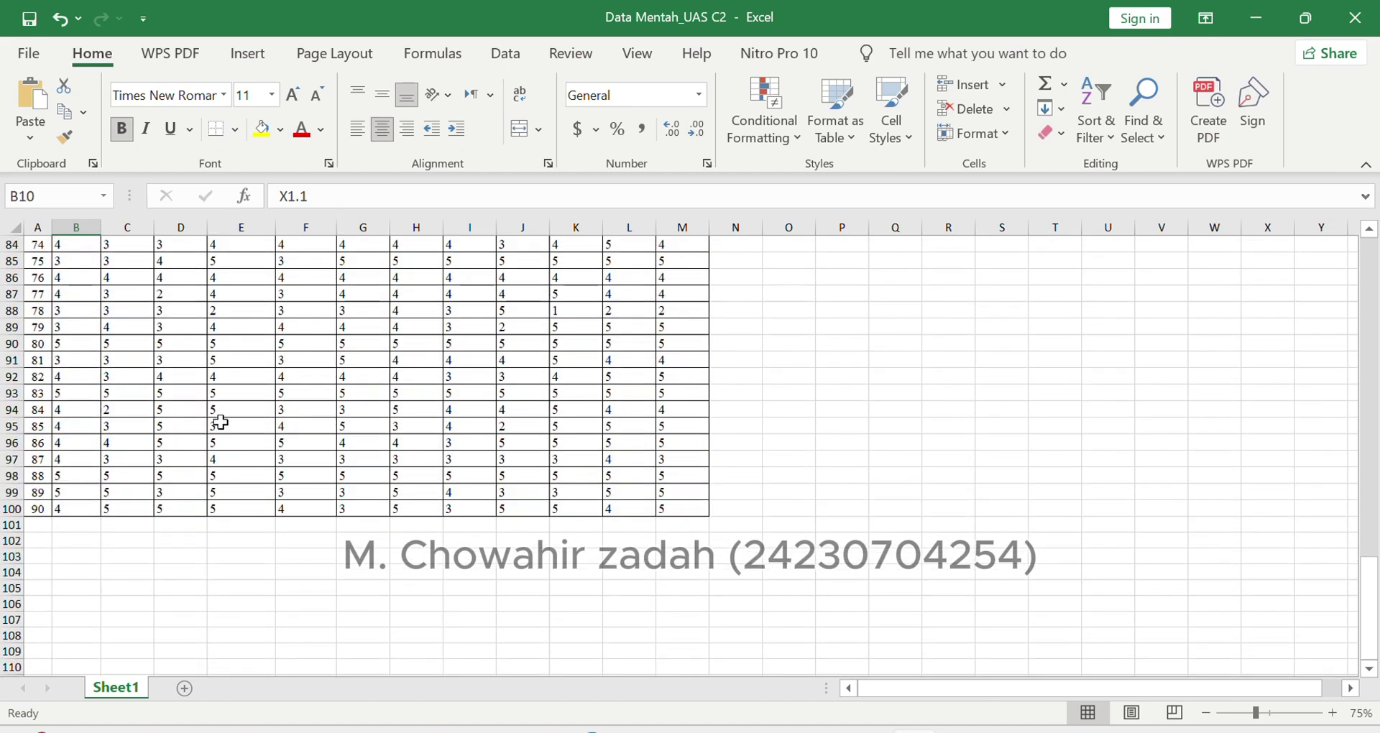
scroll(220, 421, up, 15)
scroll(219, 420, up, 13)
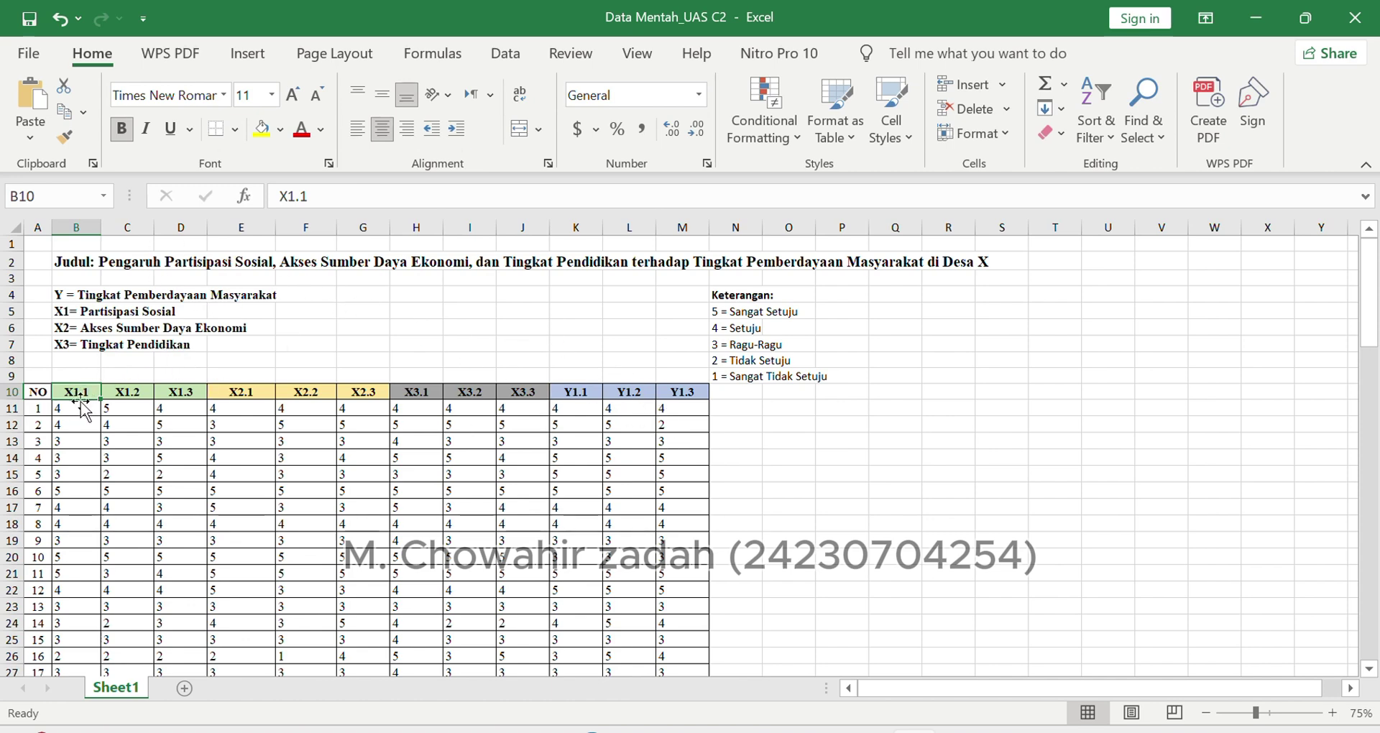
Step: Insert an entire column before X2.1 and enter the header X1 in E10
click(229, 390)
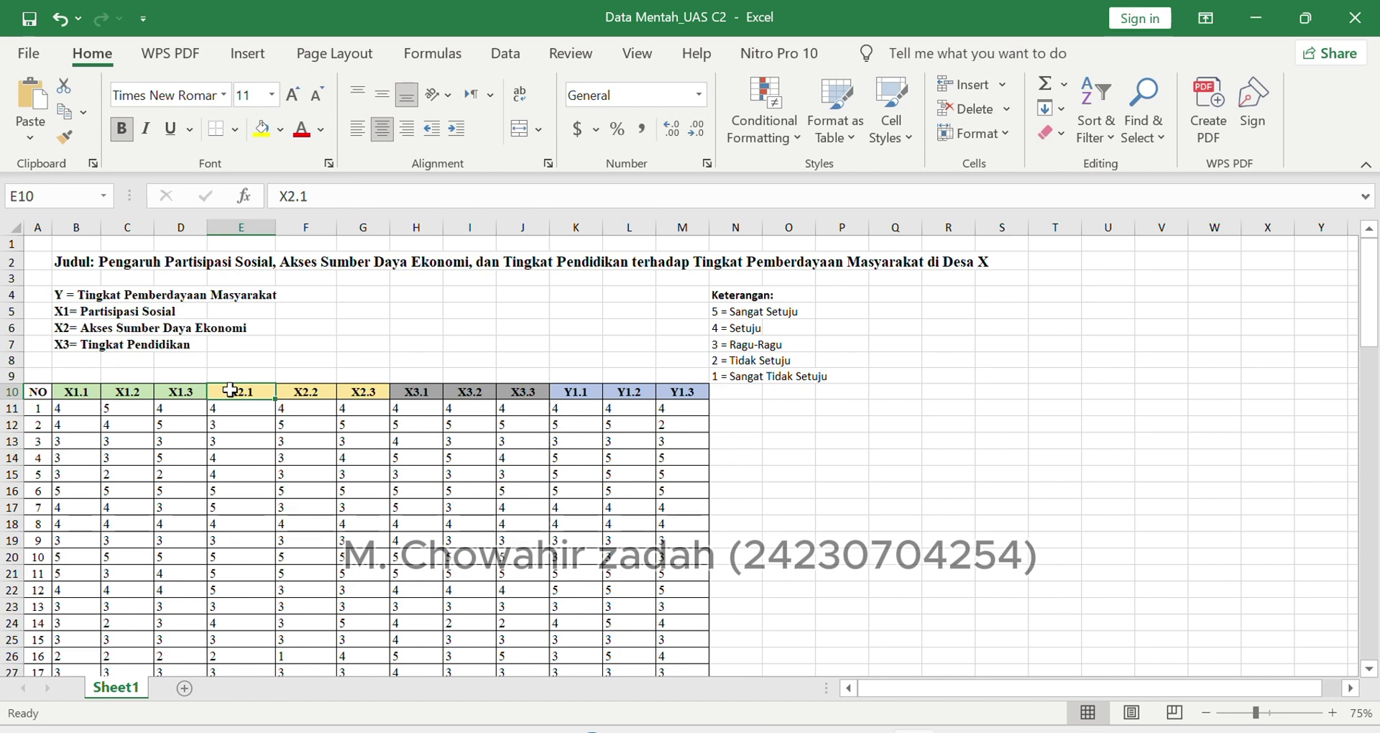
right_click(229, 390)
click(332, 359)
click(305, 384)
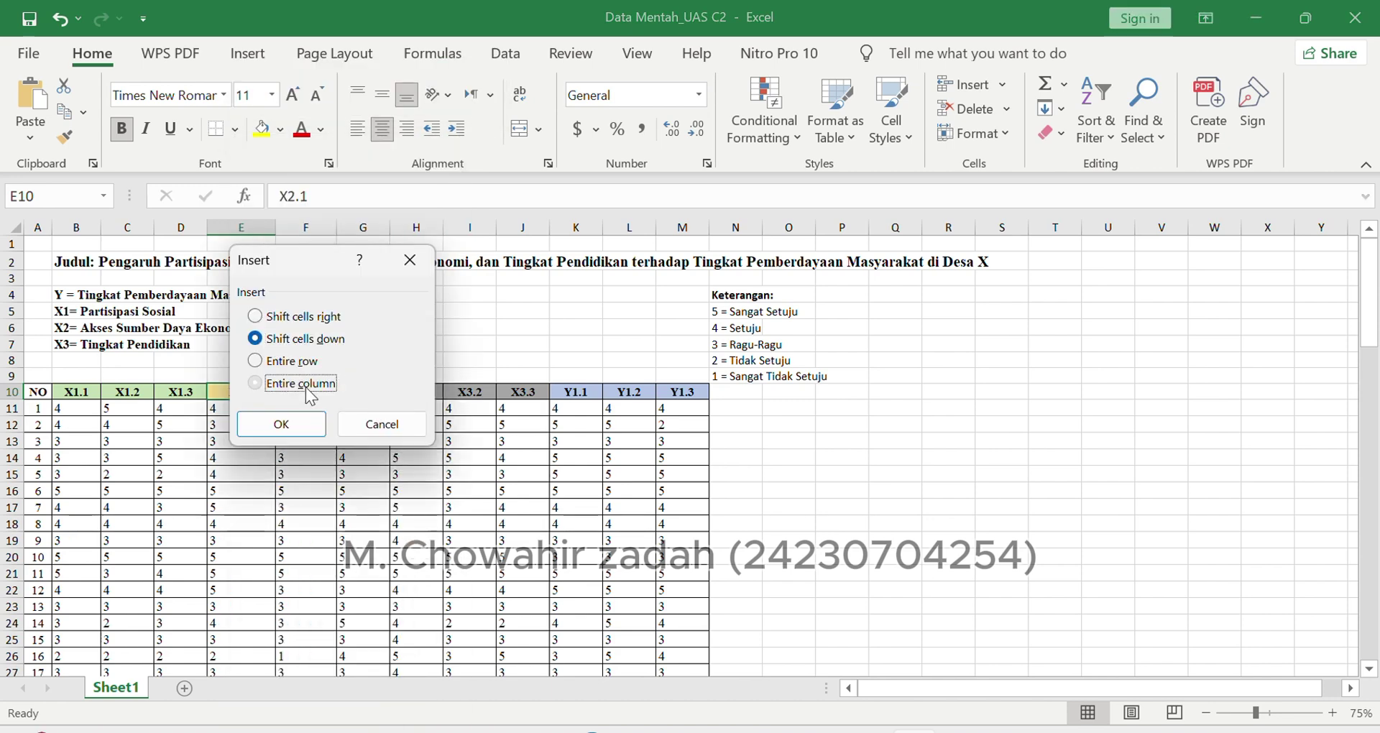
click(298, 427)
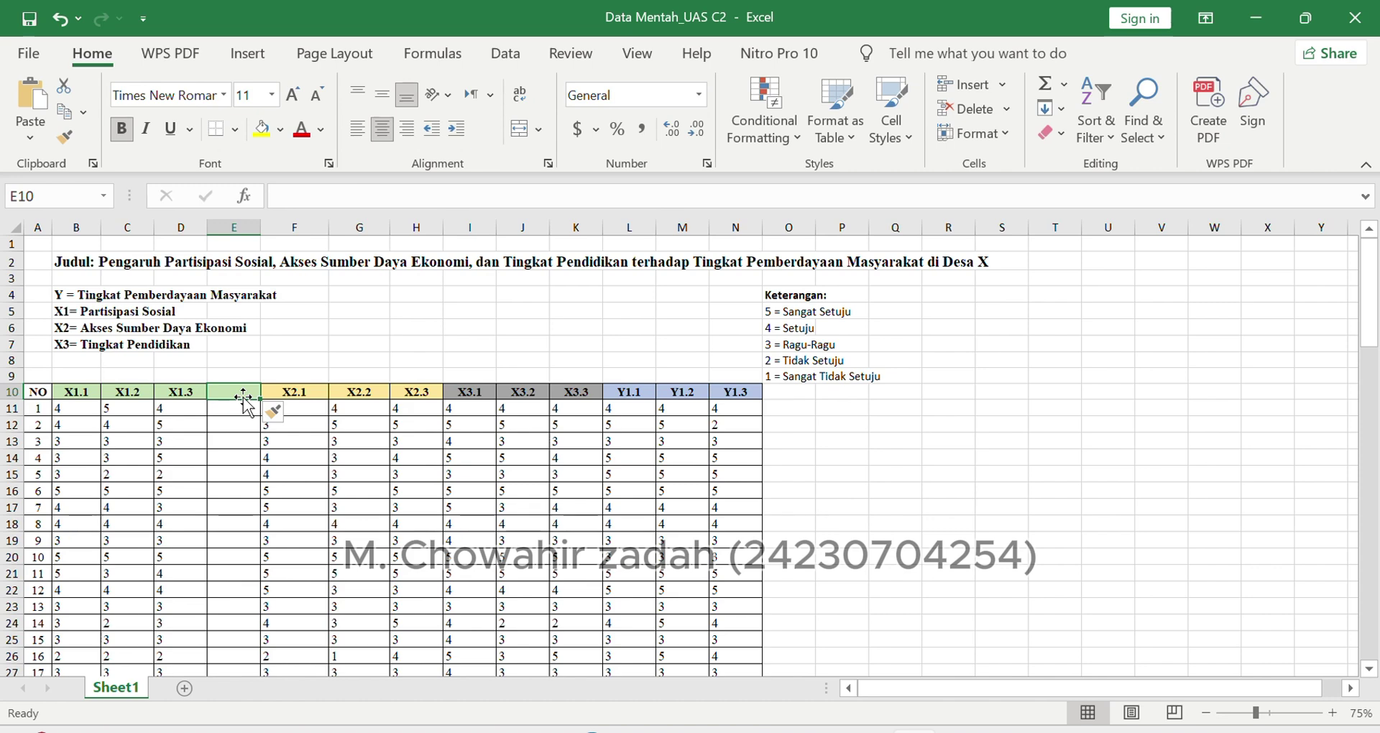
text(X1)
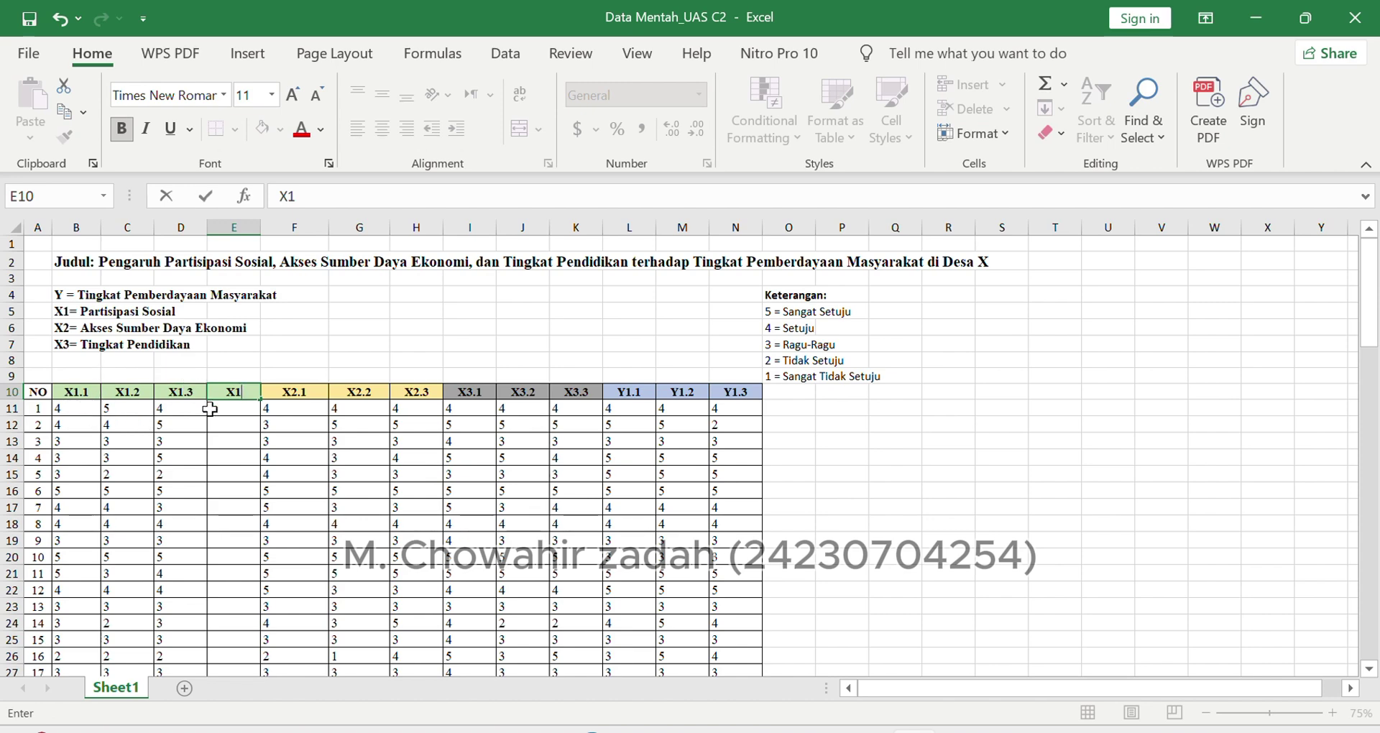
Step: Total the first respondent's X1.1 to X1.3 scores in E11 with a SUM of B11:D11
click(231, 411)
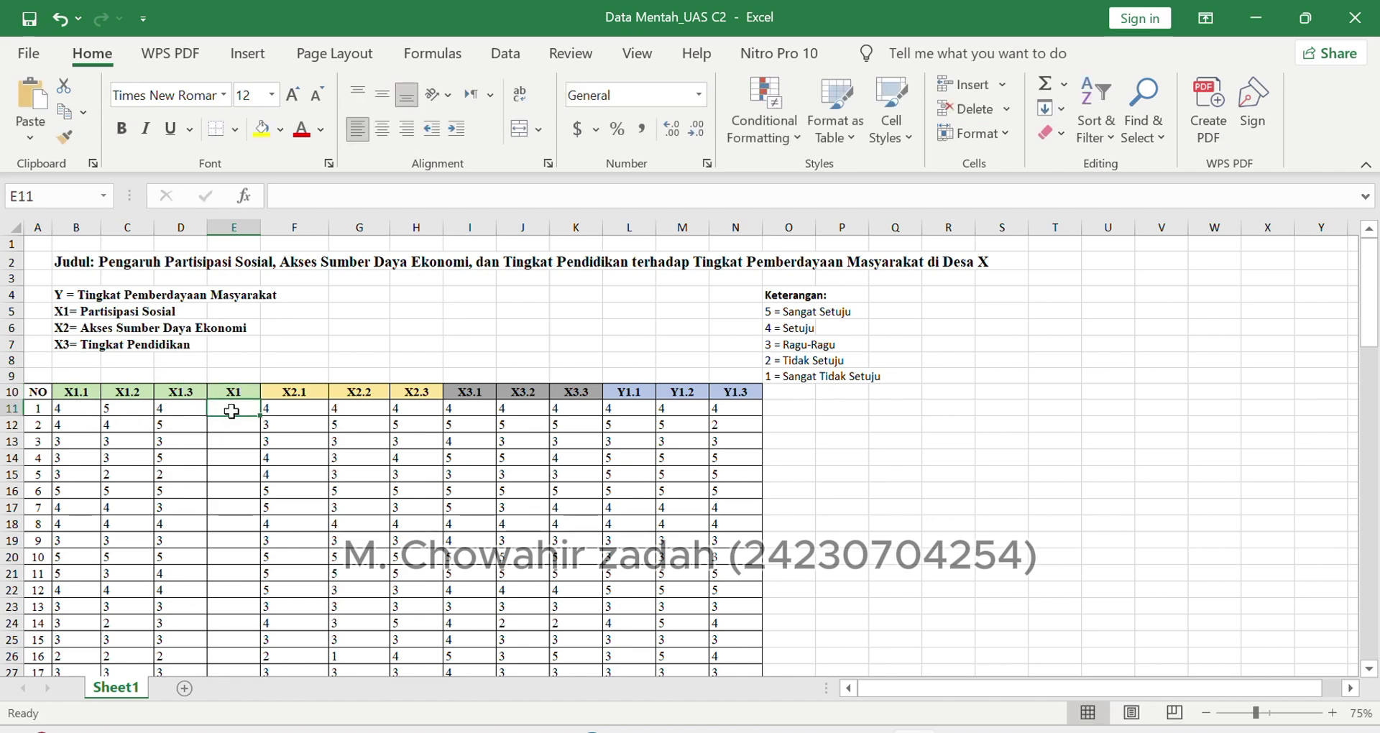
text(=)
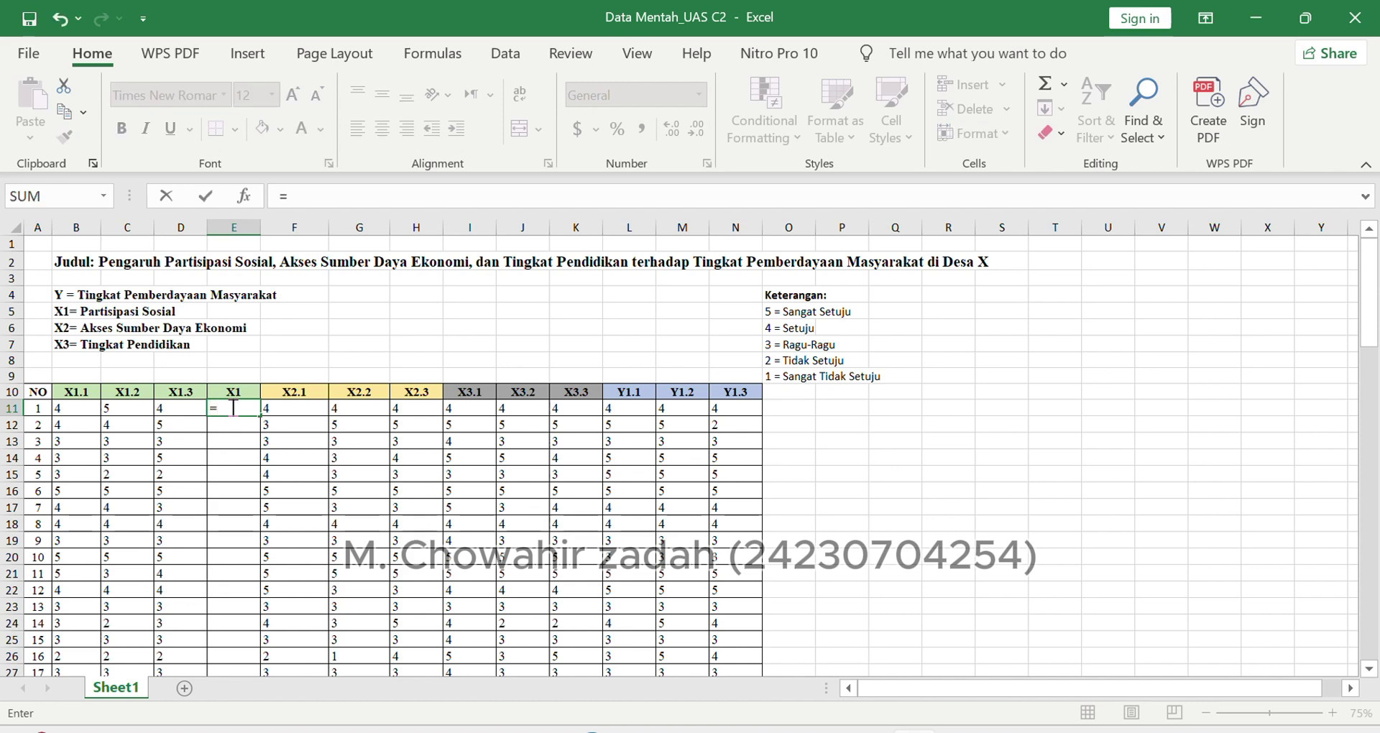
text(SUM)
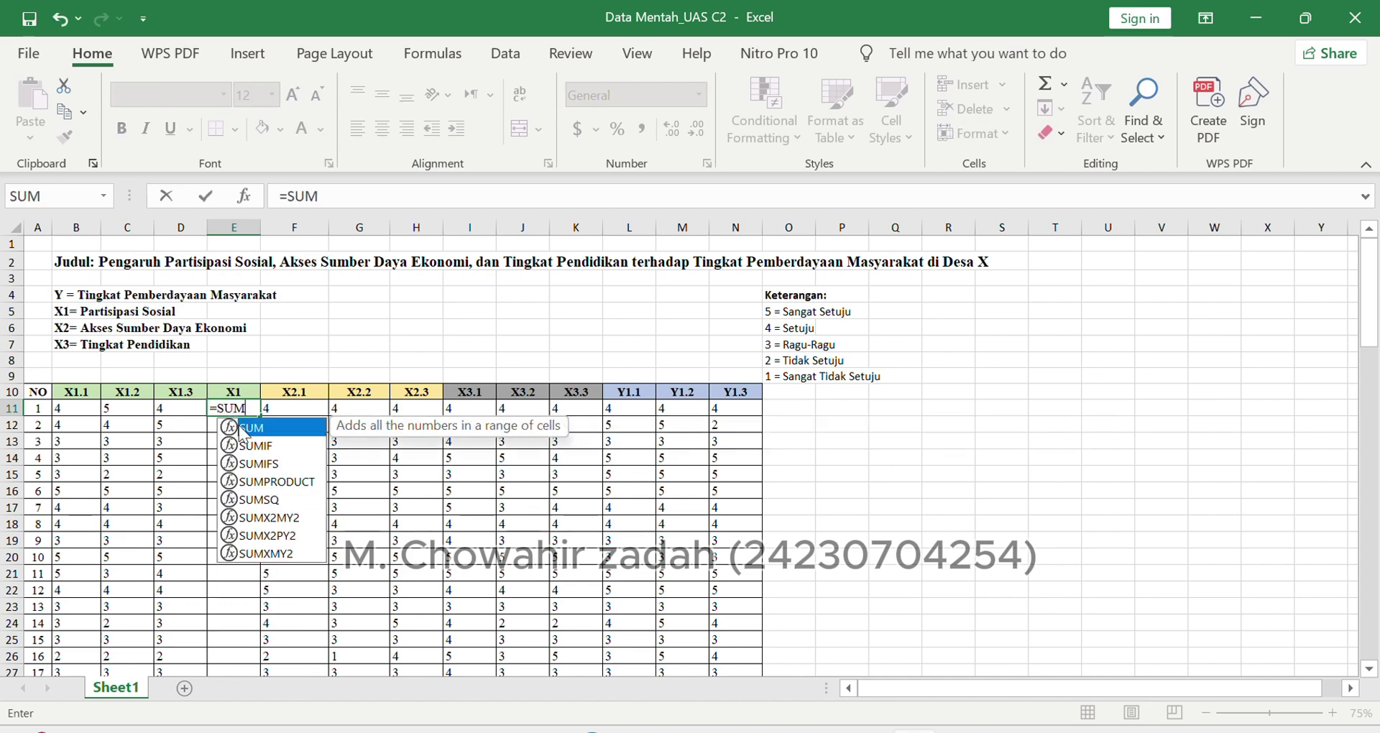
double_click(244, 429)
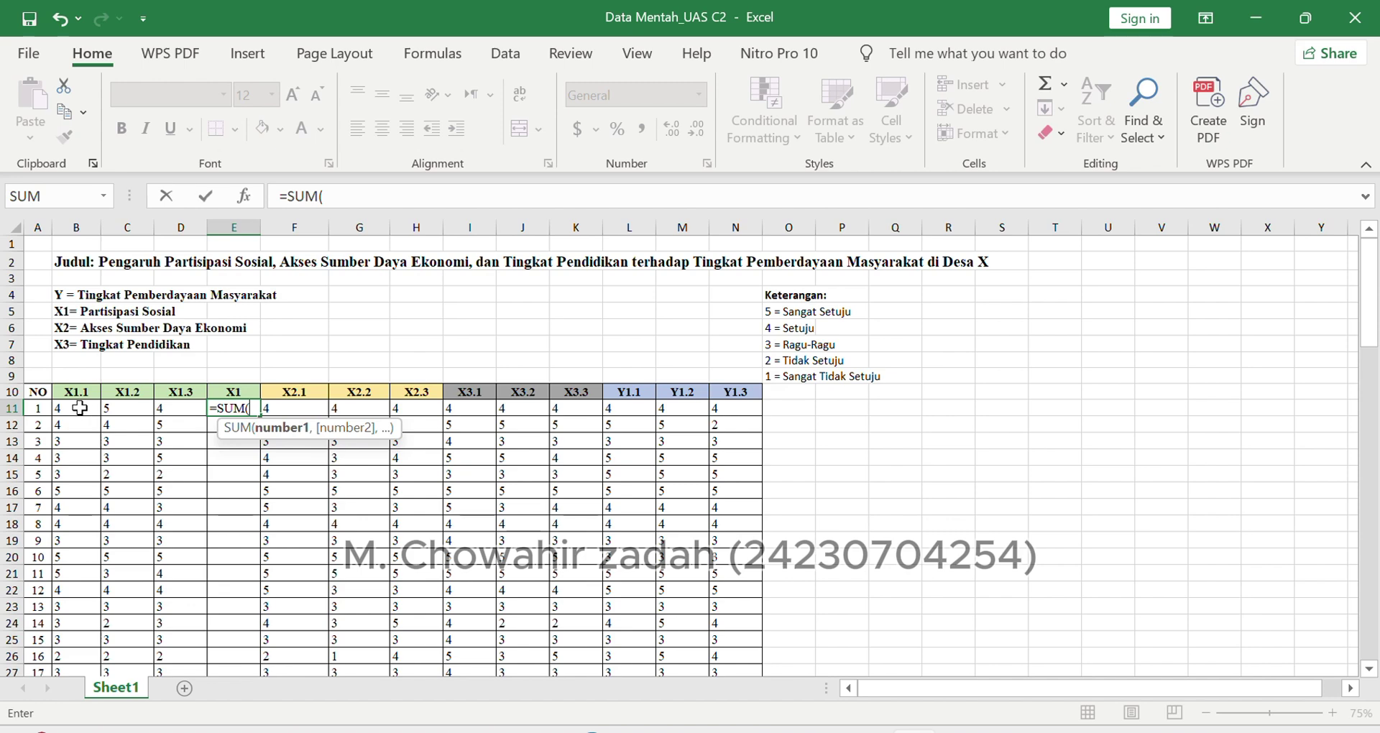
drag(79, 407, 179, 421)
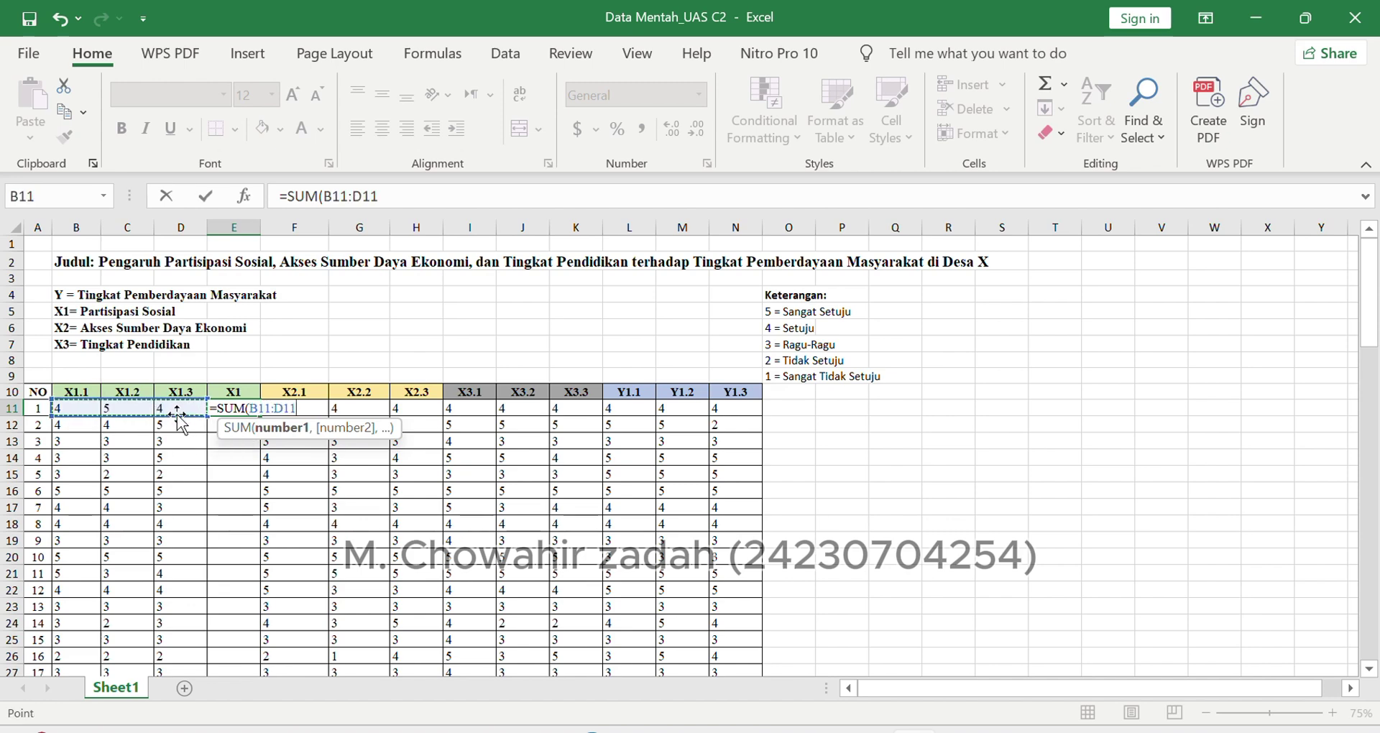
key(Return)
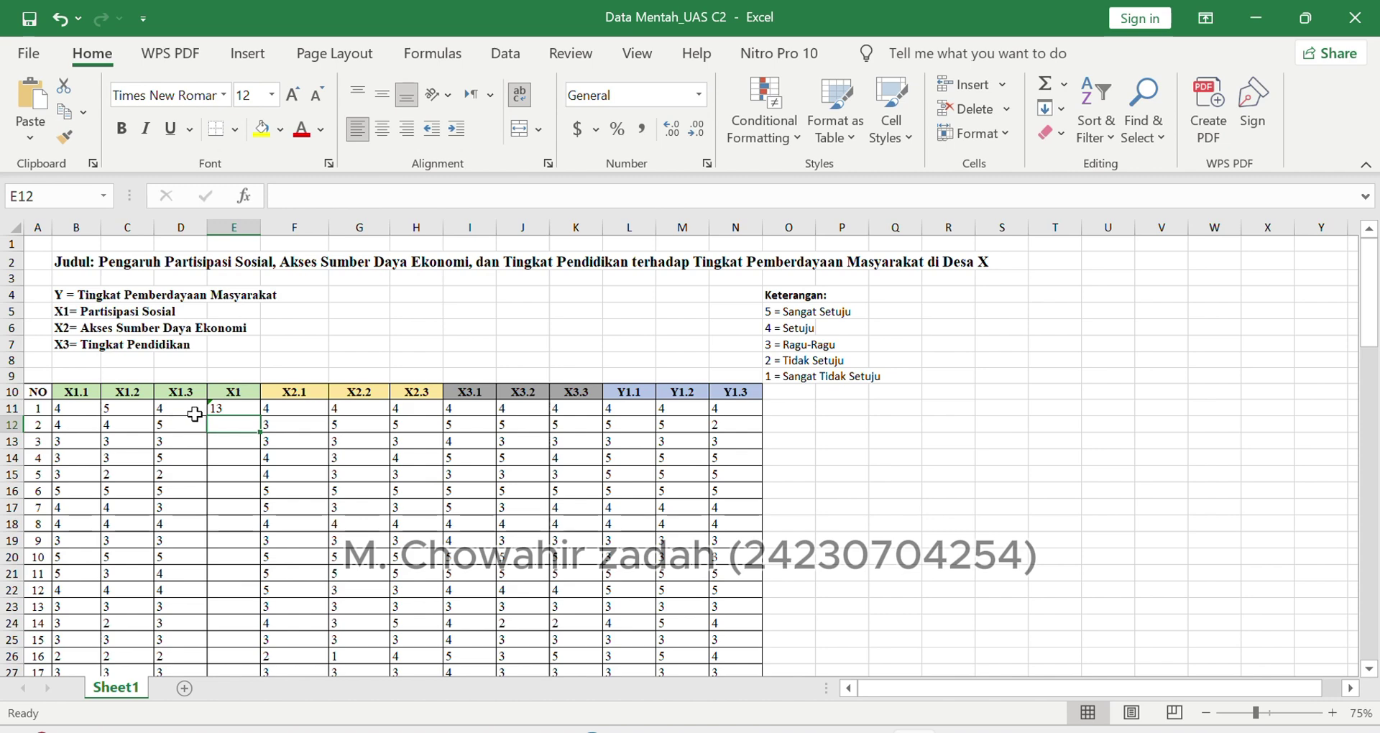
Step: Fill the E11 formula down the X1 column for all respondents and check the filled rows
click(244, 409)
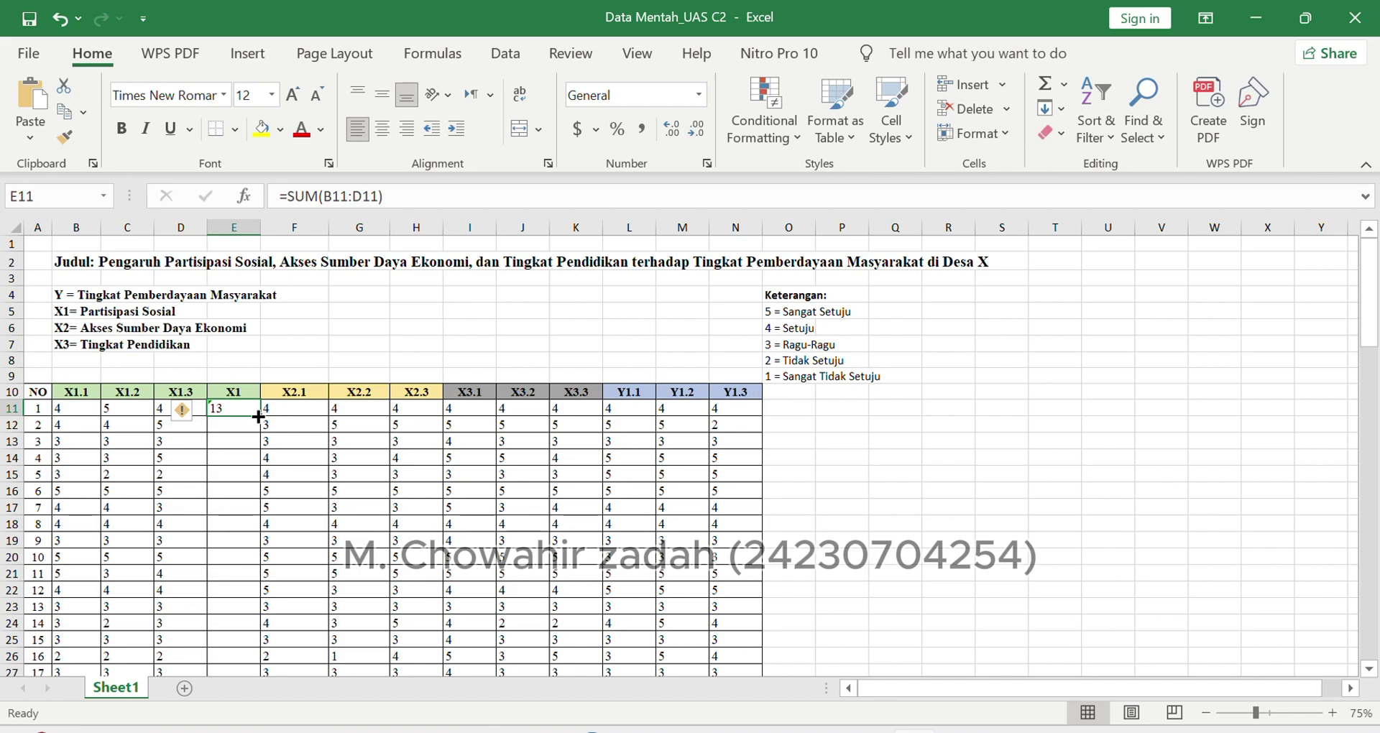
double_click(259, 417)
scroll(257, 416, down, 10)
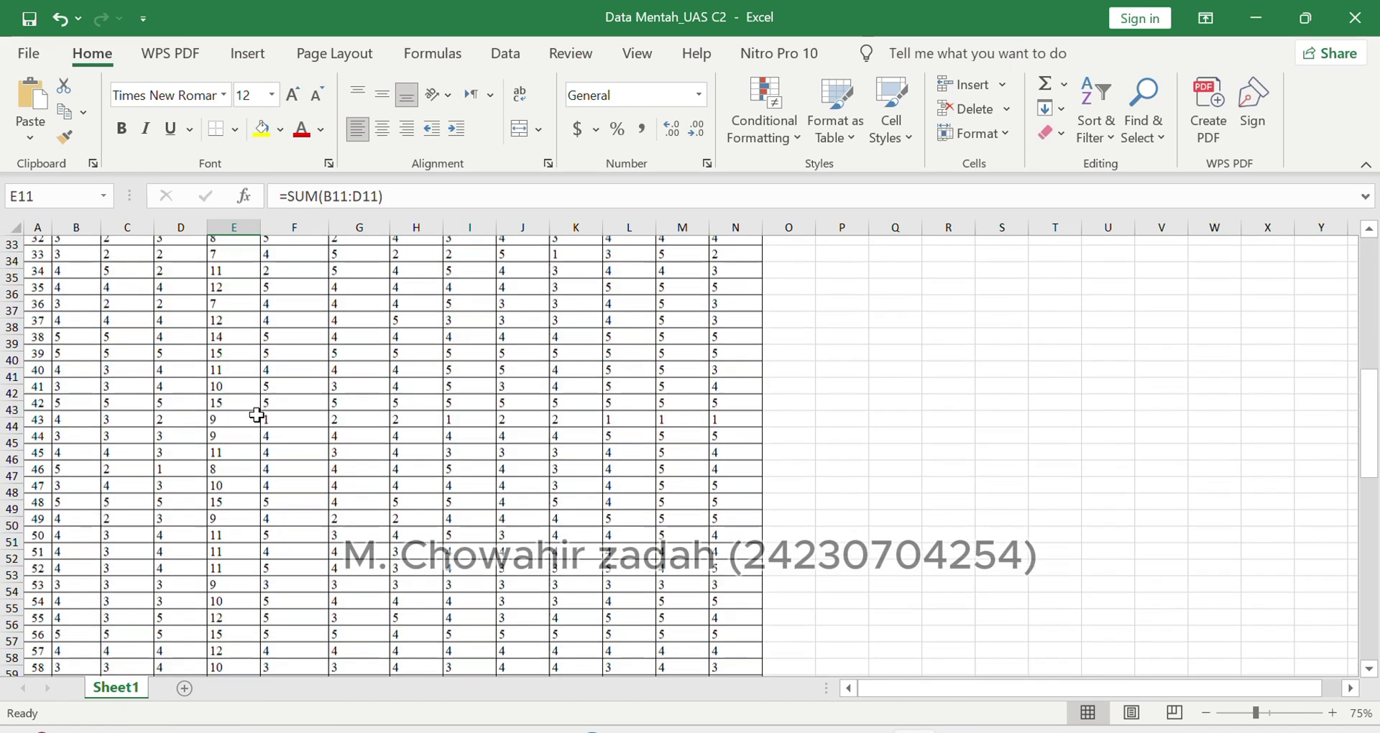
scroll(256, 415, down, 15)
scroll(257, 415, up, 20)
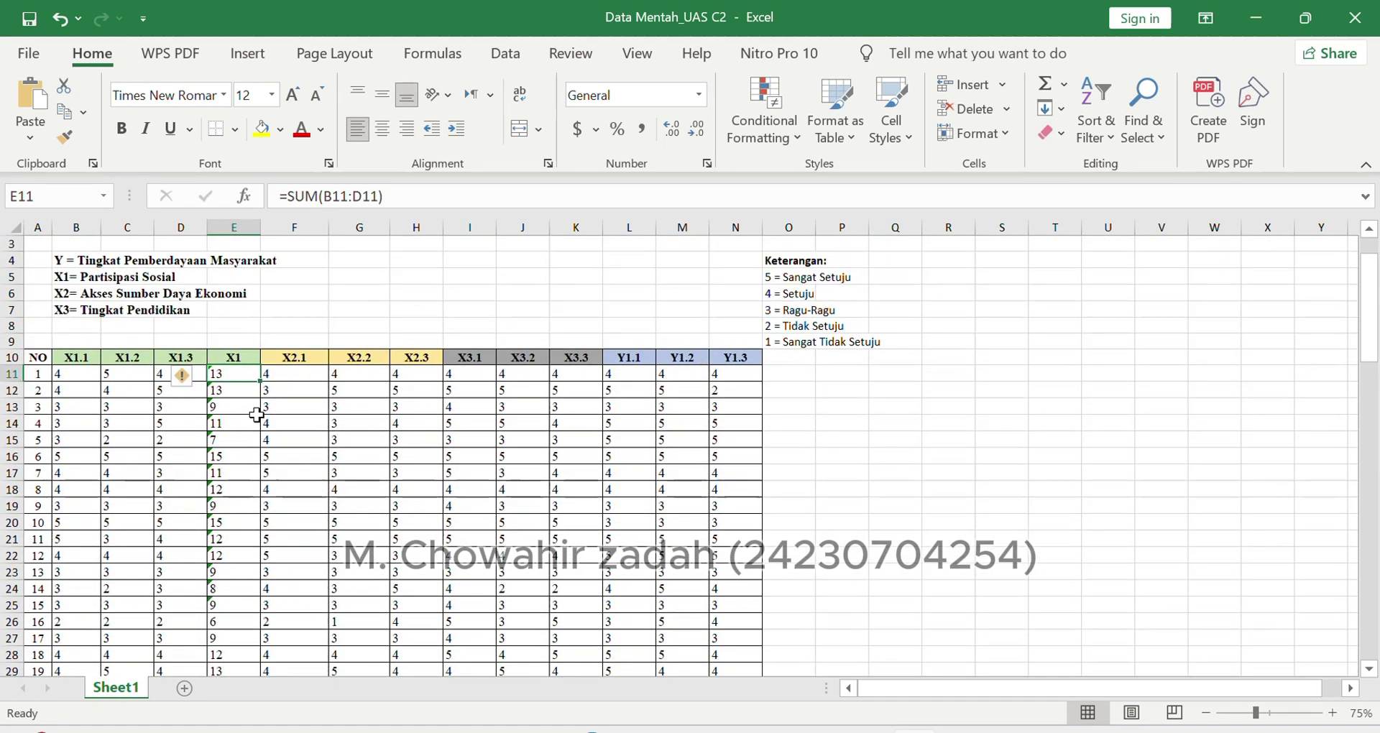
Step: Insert an entire column before X3.1 and enter the header X2 in I10
click(476, 356)
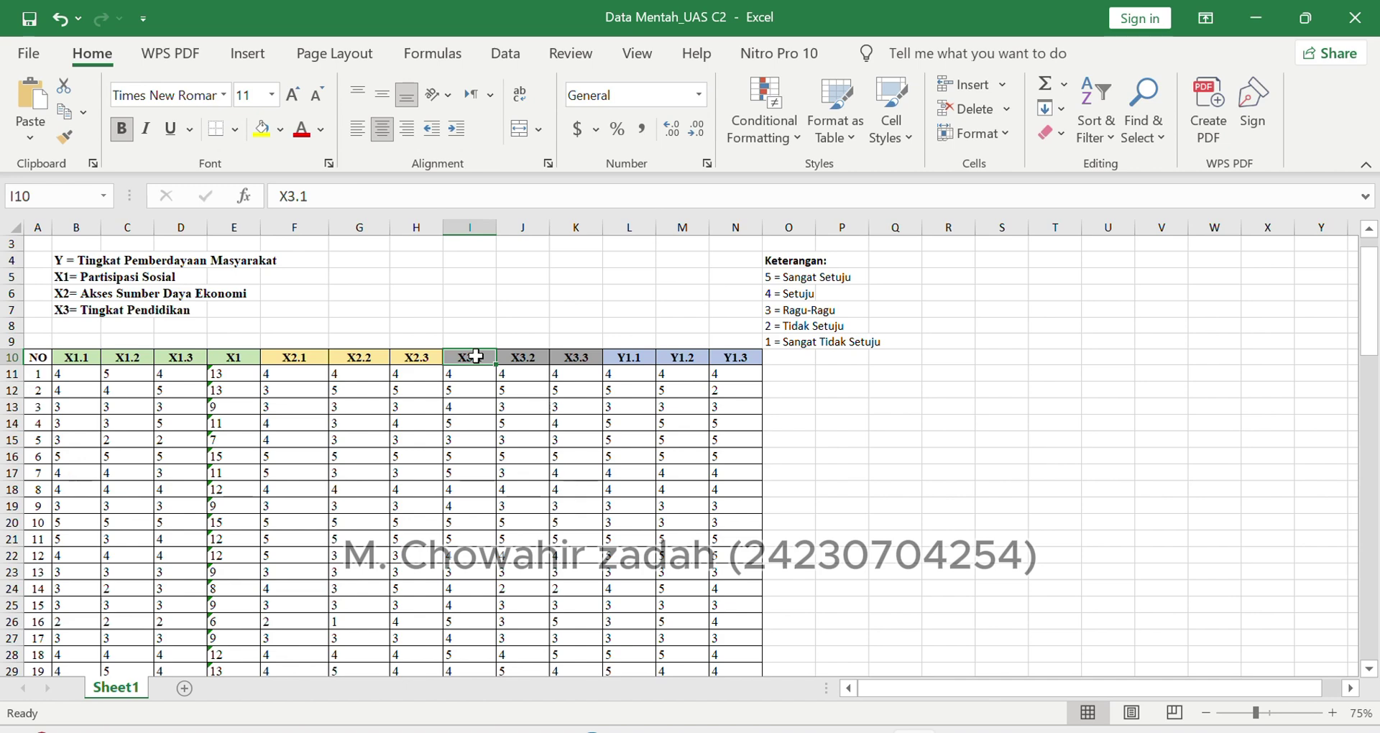
right_click(475, 355)
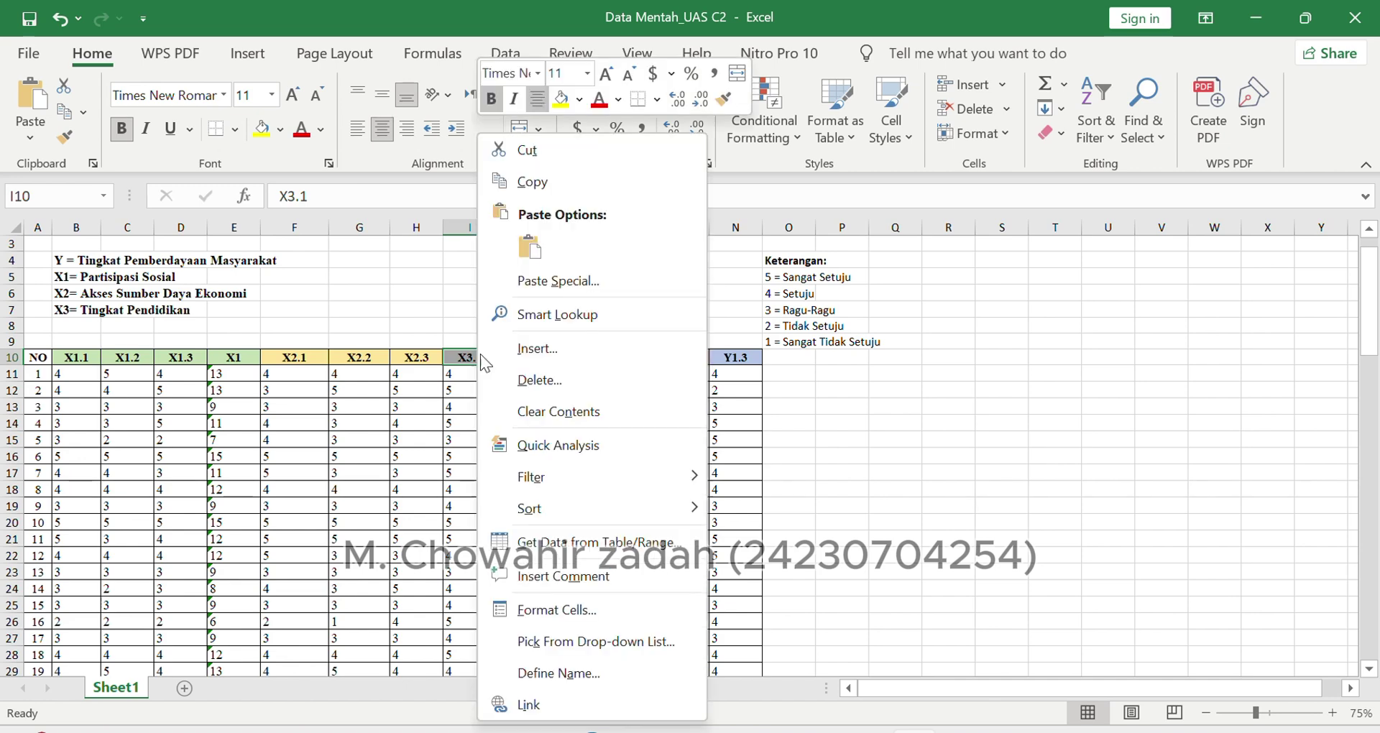
click(549, 343)
click(506, 363)
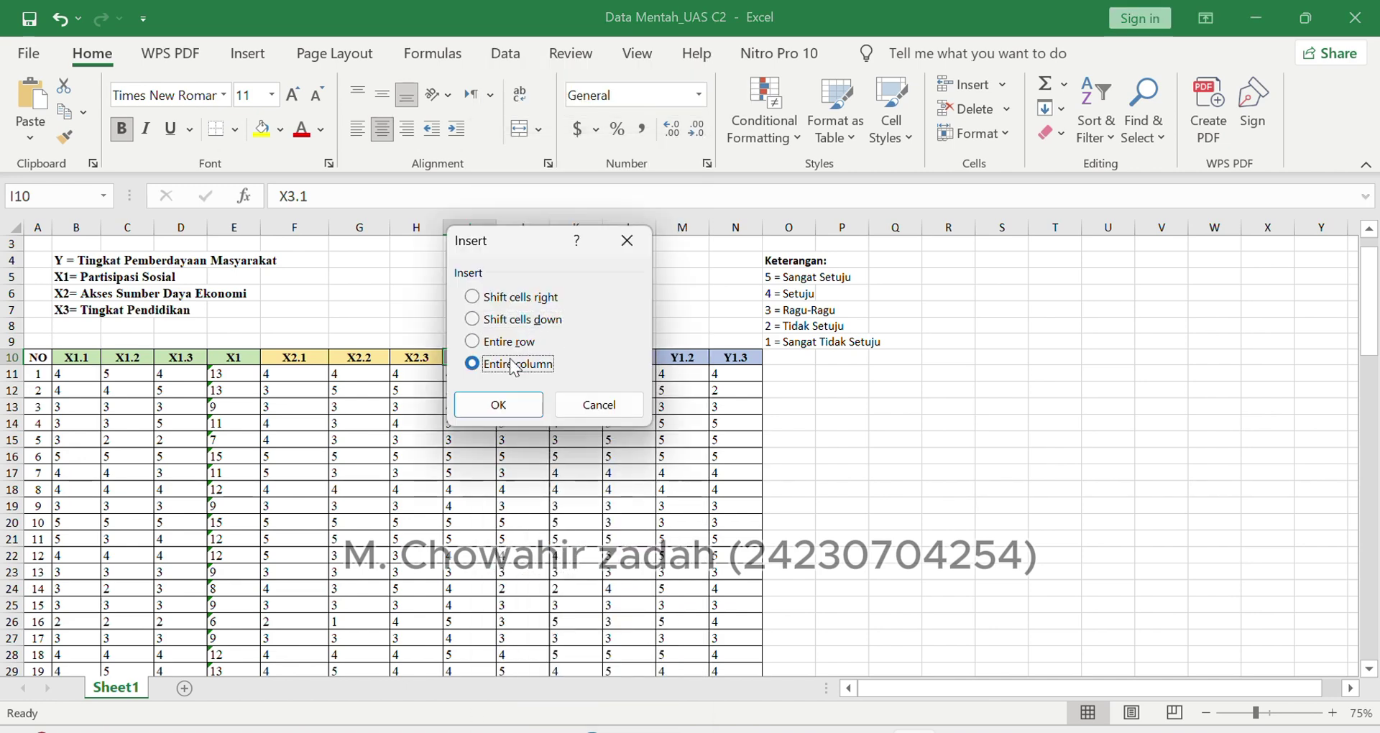
click(498, 405)
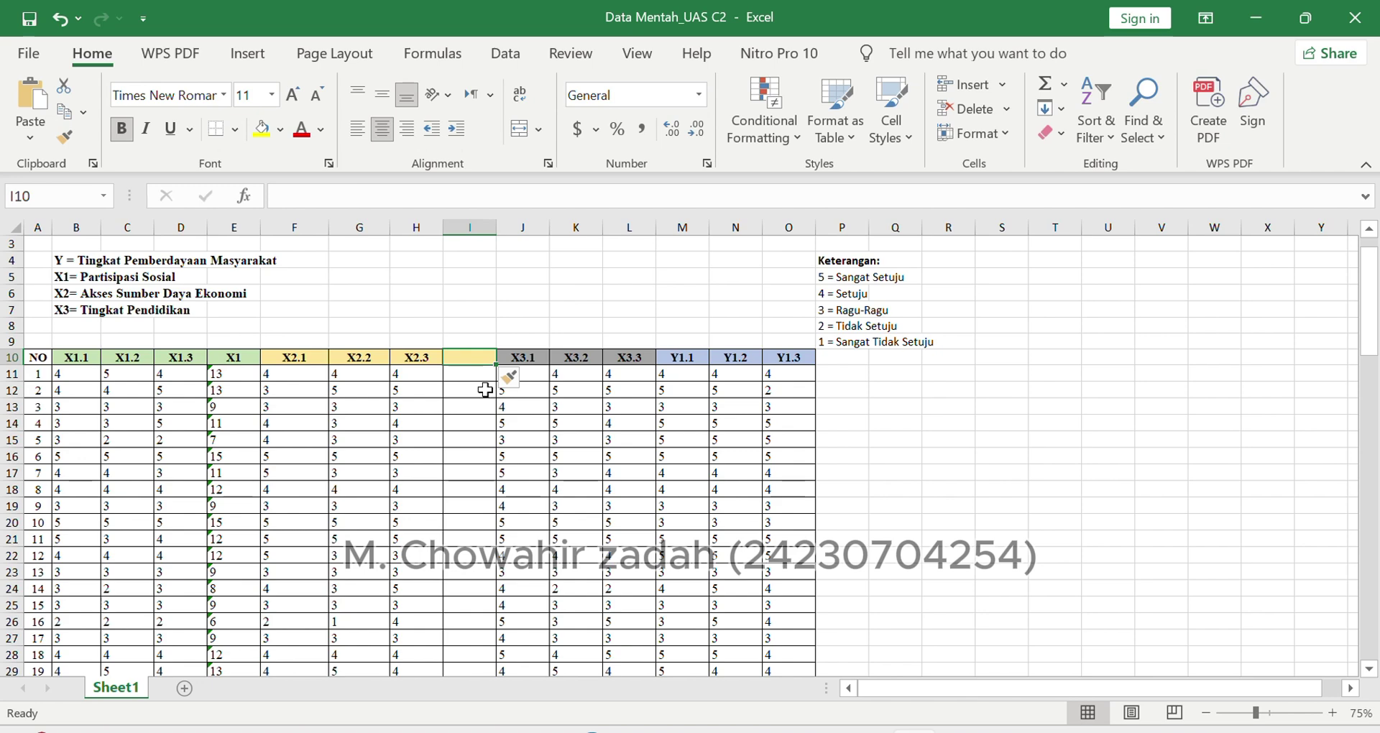
text(X2)
key(Return)
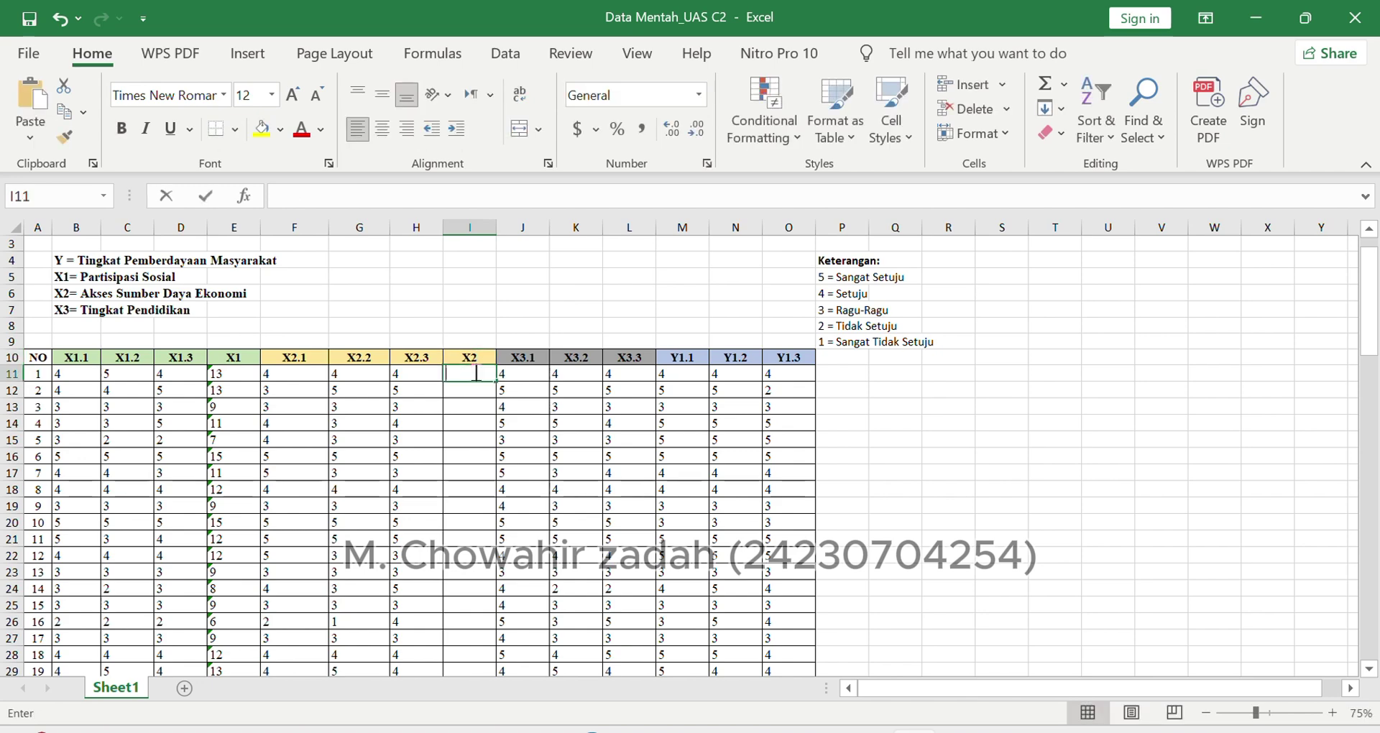
Step: Sum F11:H11 in I11 and fill the formula down the X2 column for all respondents
text(=SU)
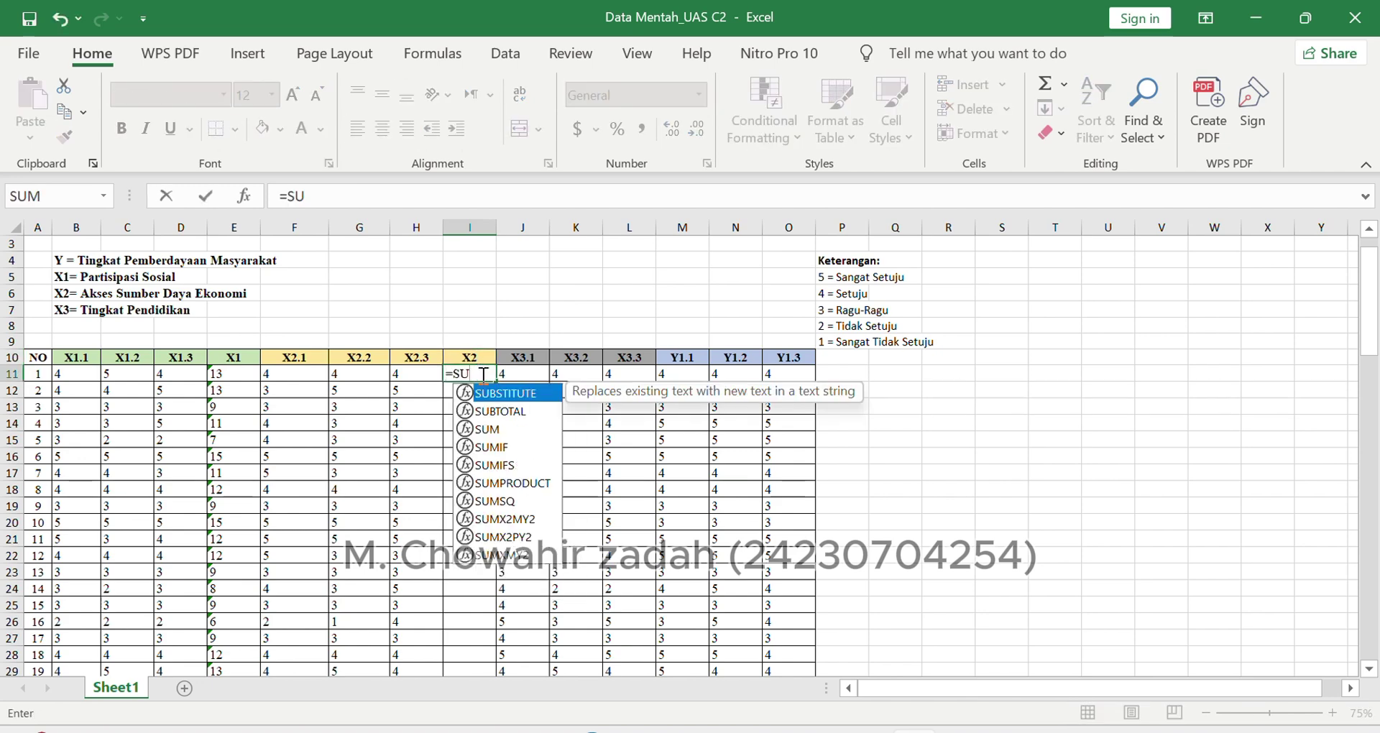
double_click(522, 430)
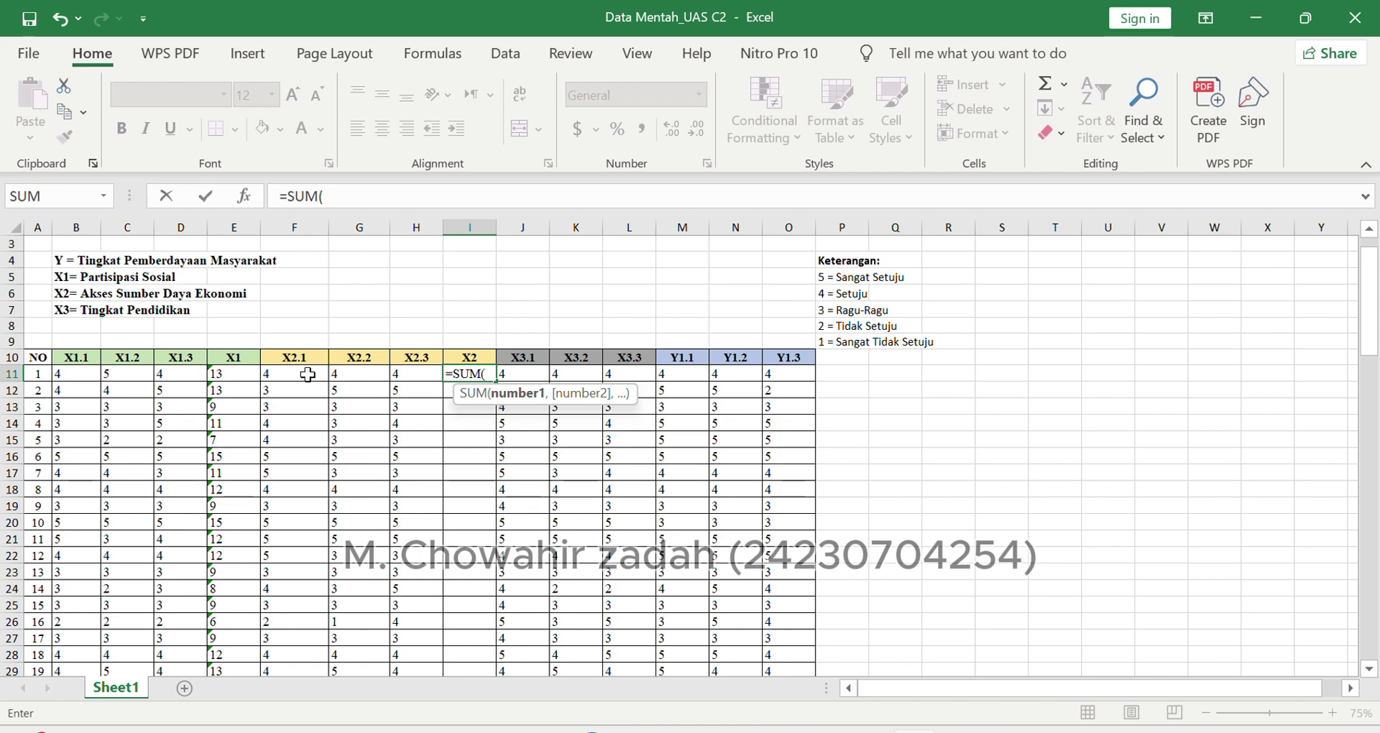
drag(312, 374, 397, 379)
key(Return)
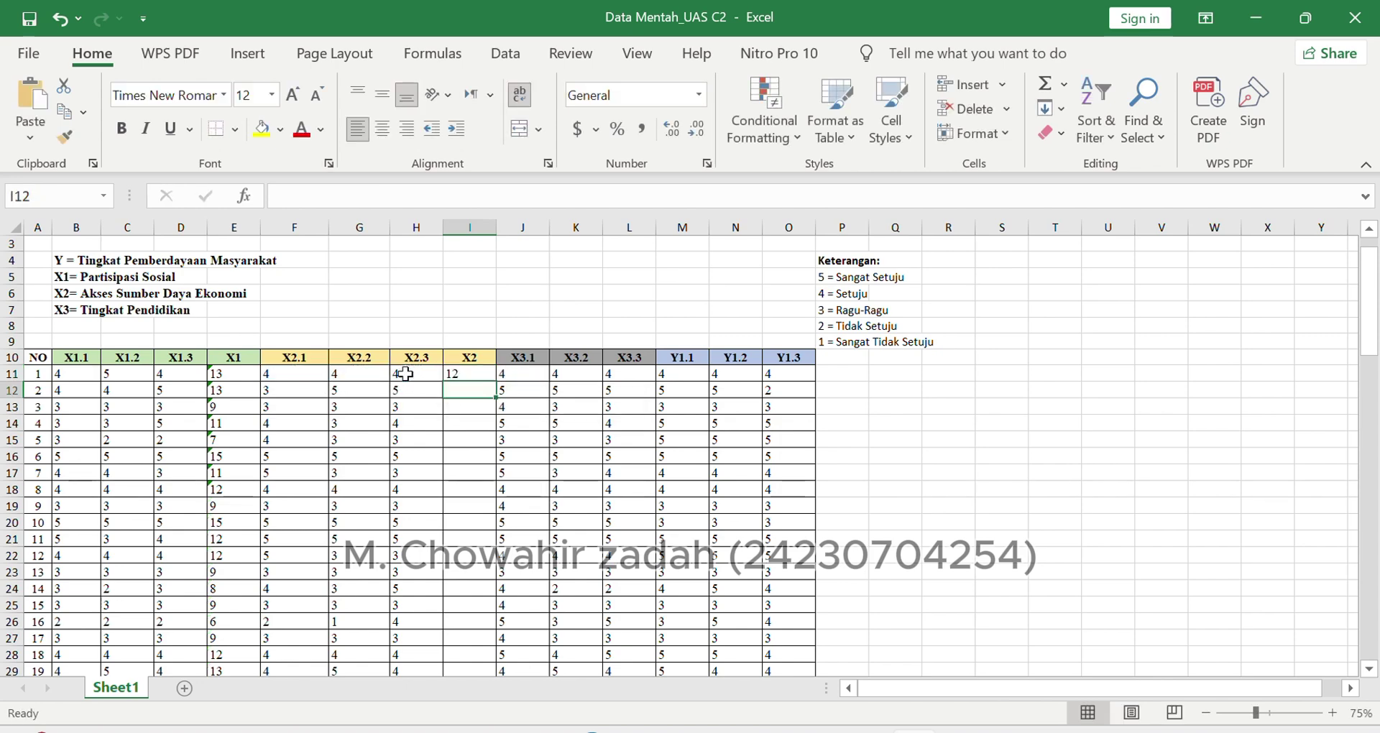
click(475, 374)
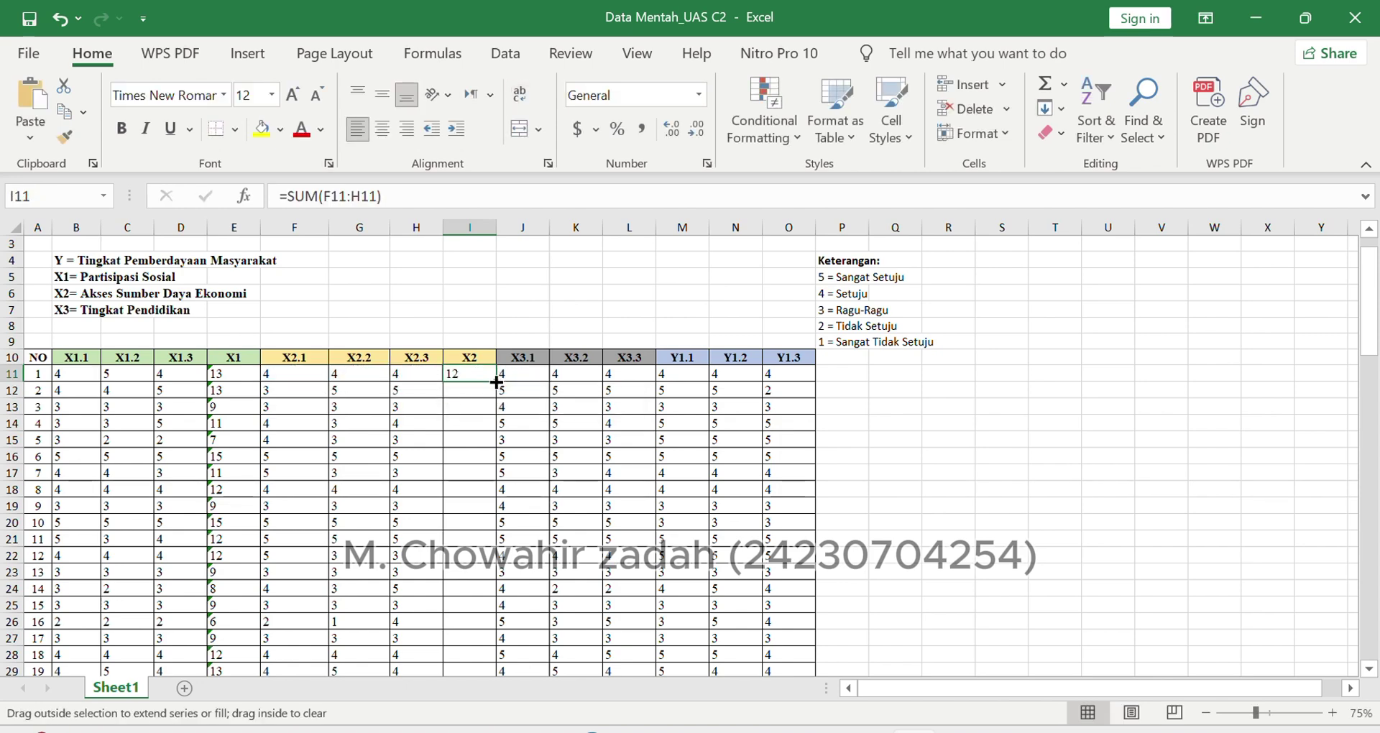
double_click(496, 382)
Step: Insert an entire column before Y1.1 and enter the header X3 in M10
click(686, 360)
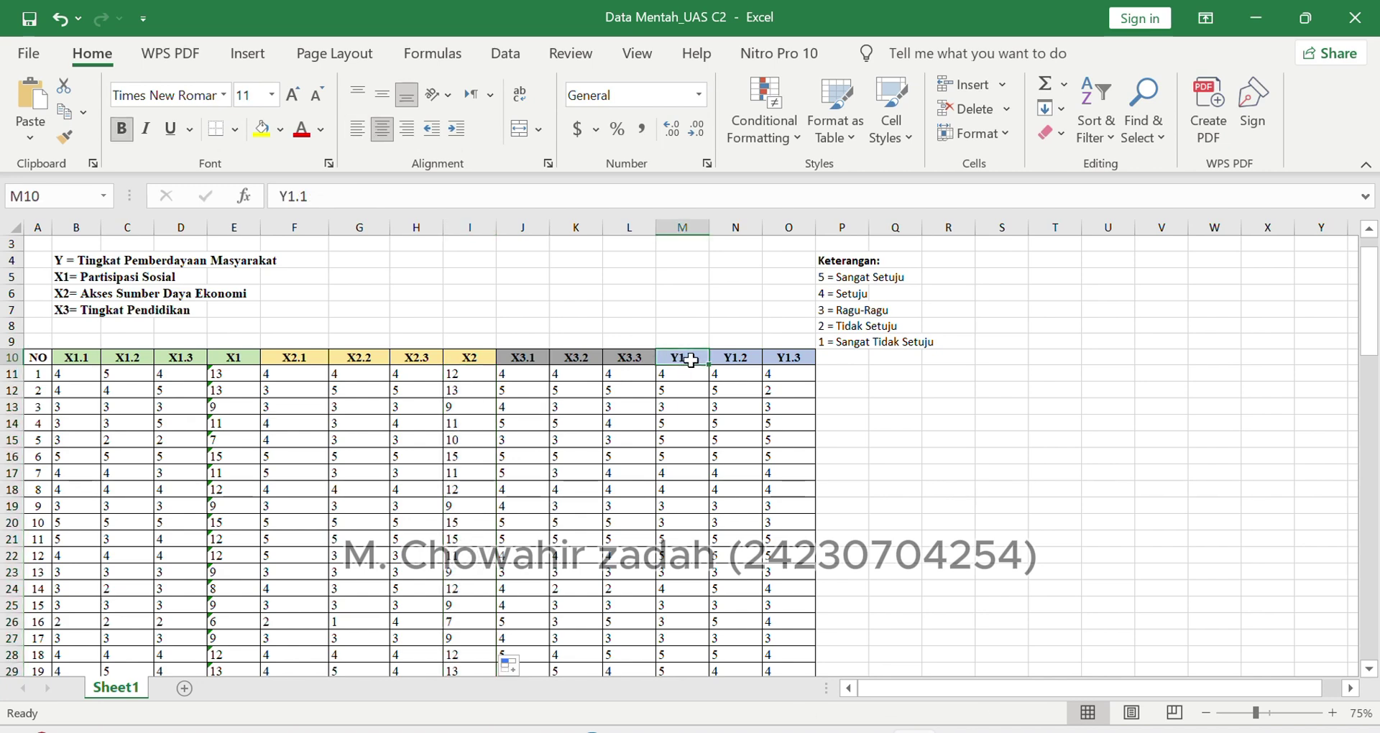
right_click(691, 360)
click(769, 342)
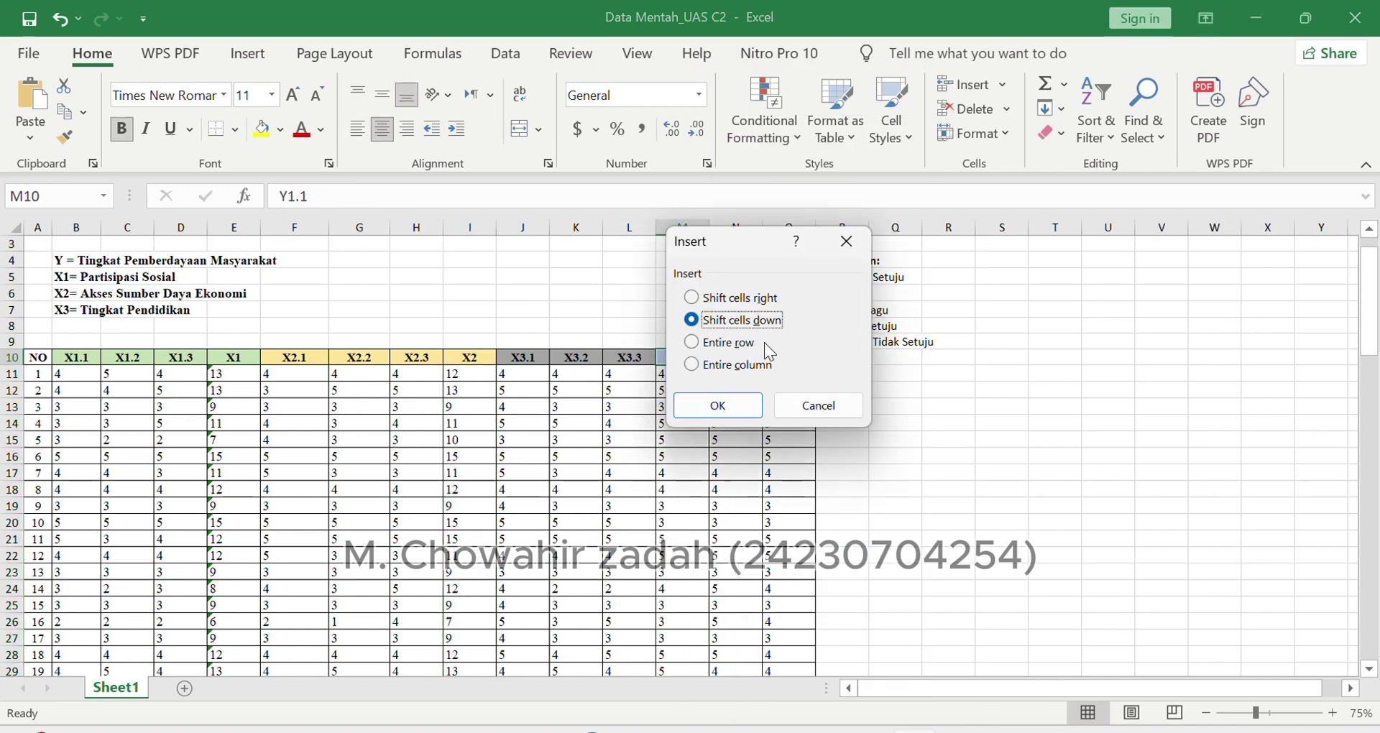
click(728, 366)
click(718, 404)
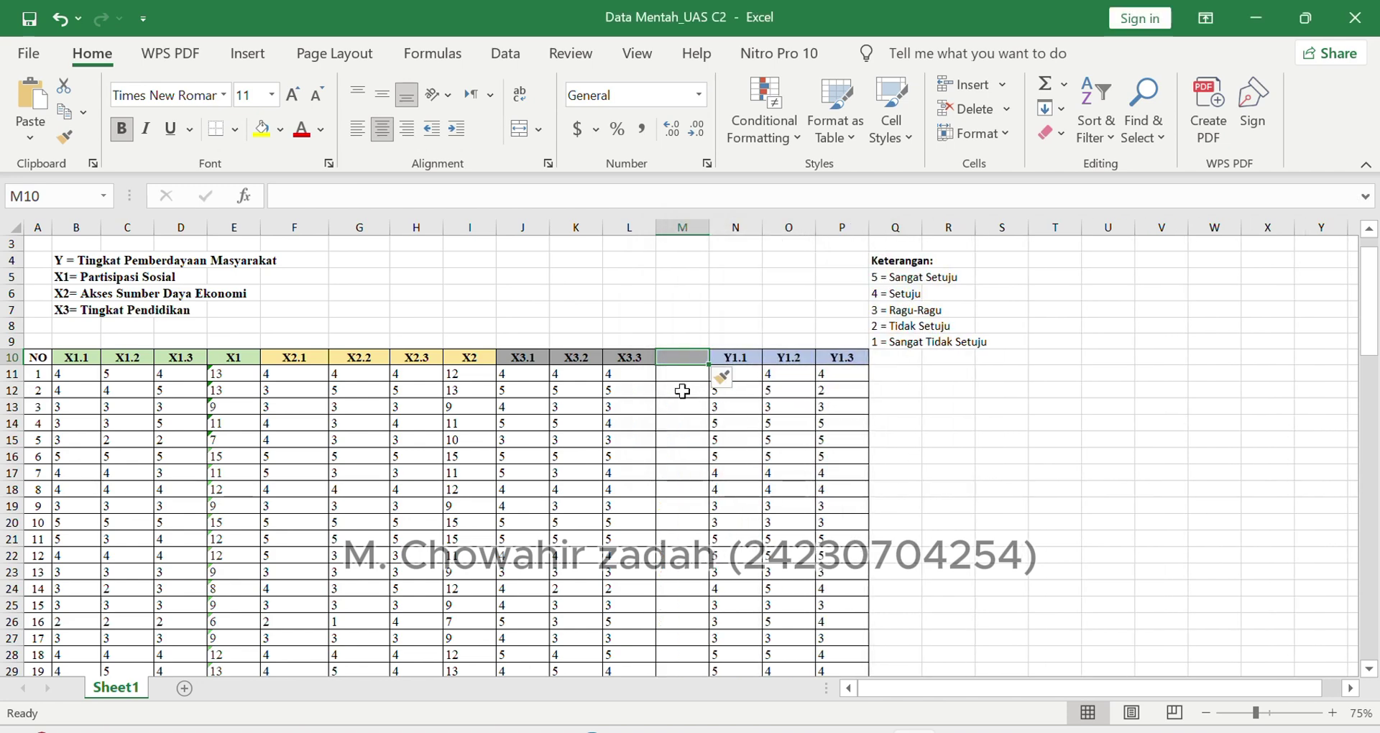
text(X3)
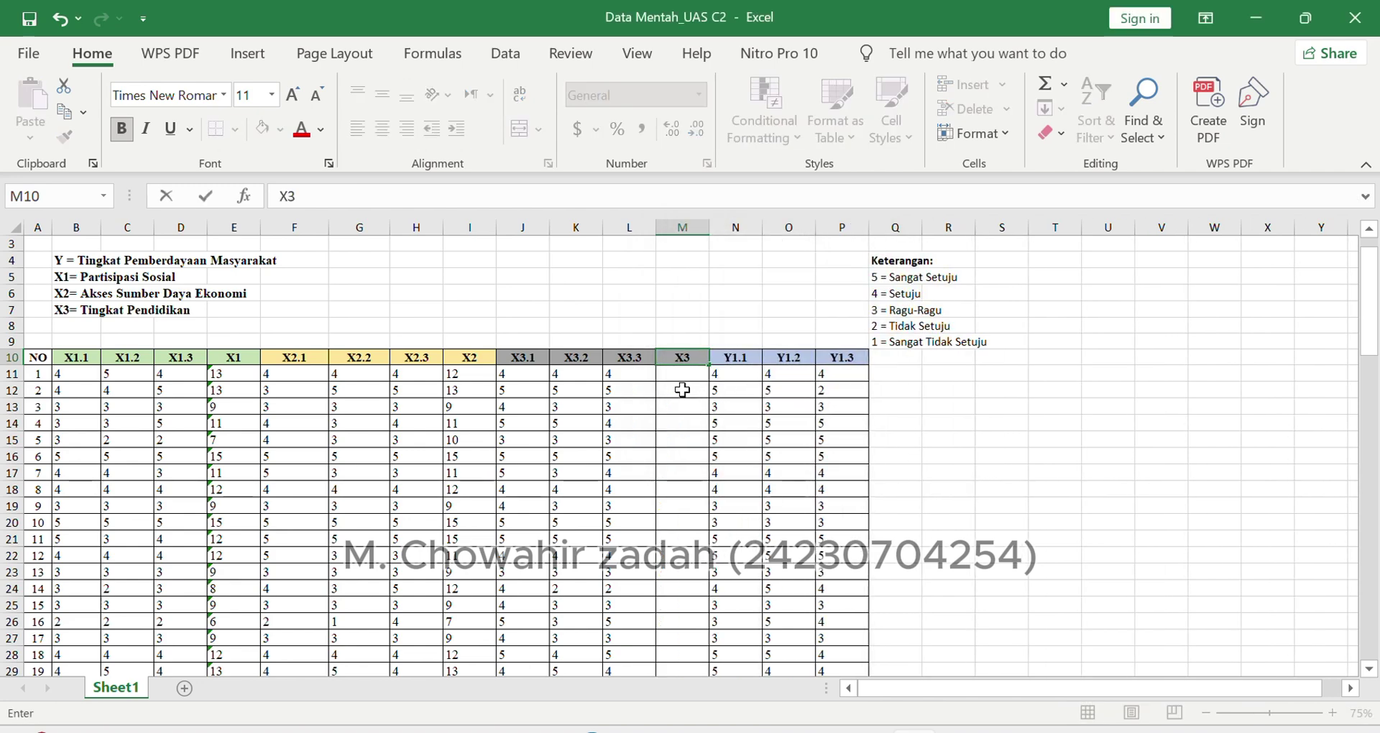
Step: Sum J11:L11 in M11 and fill the formula down the X3 column for all respondents
click(682, 375)
text(=)
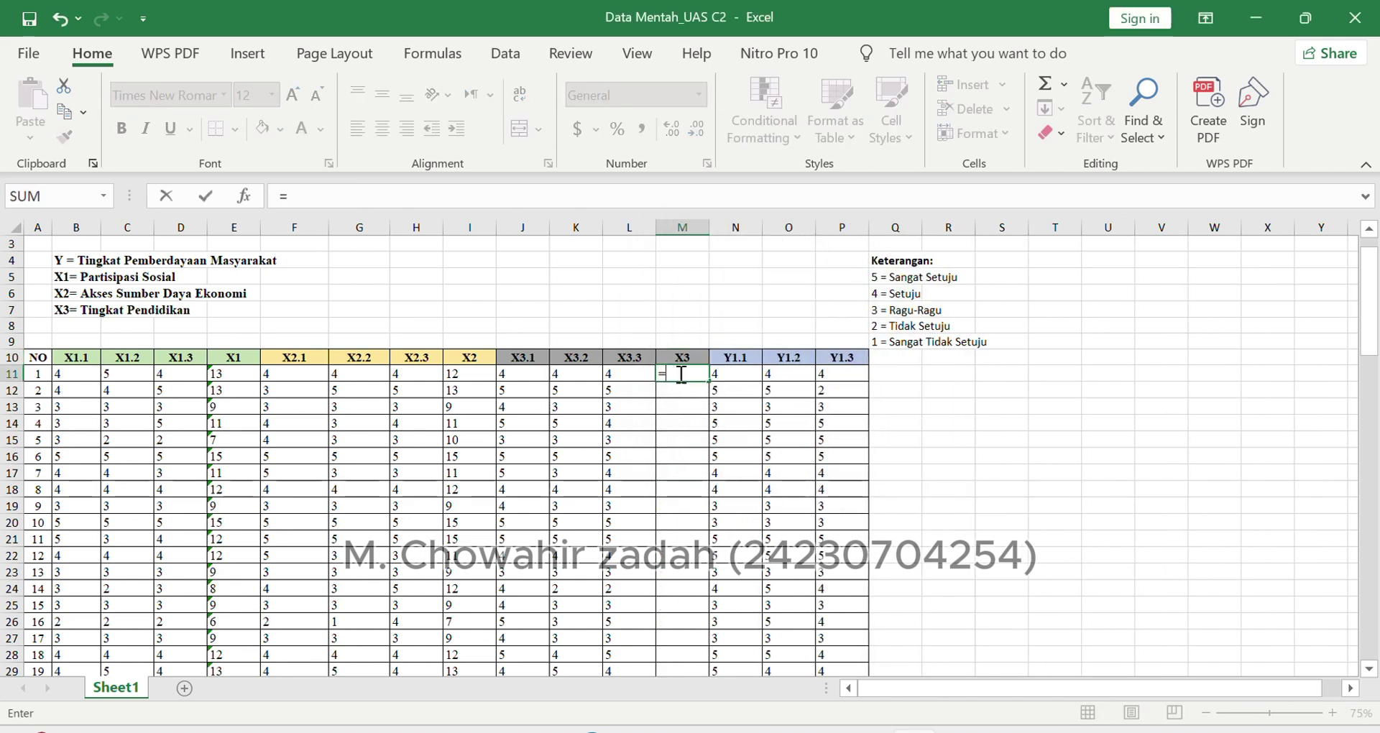
text(SUM)
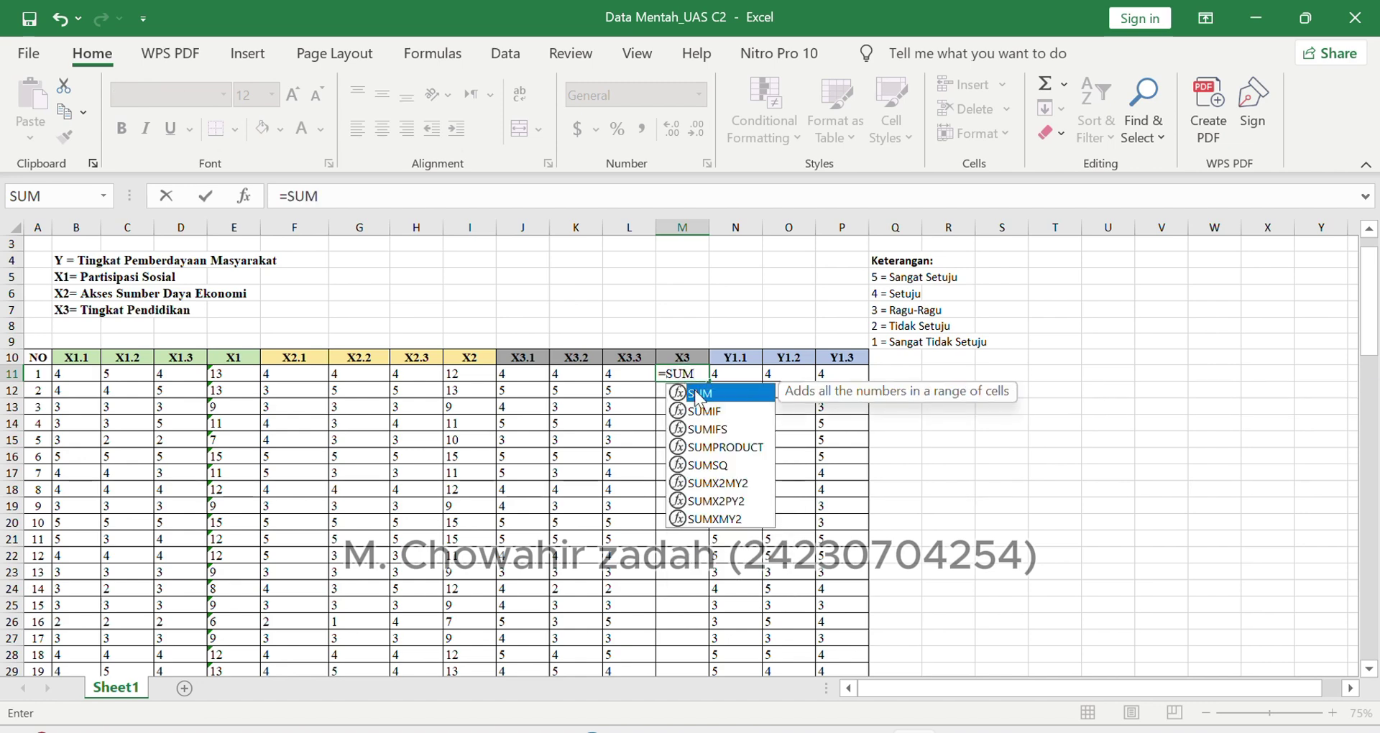
double_click(697, 393)
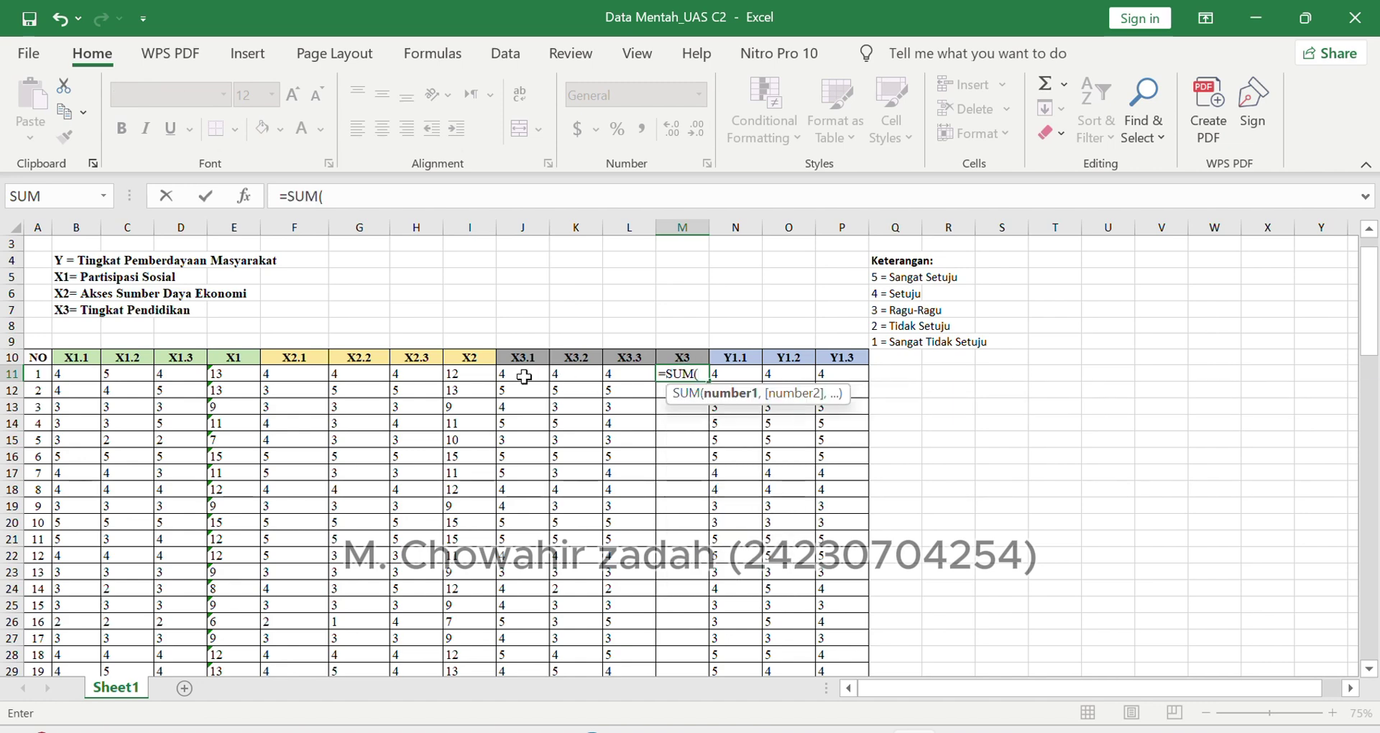
drag(519, 374, 625, 373)
key(Return)
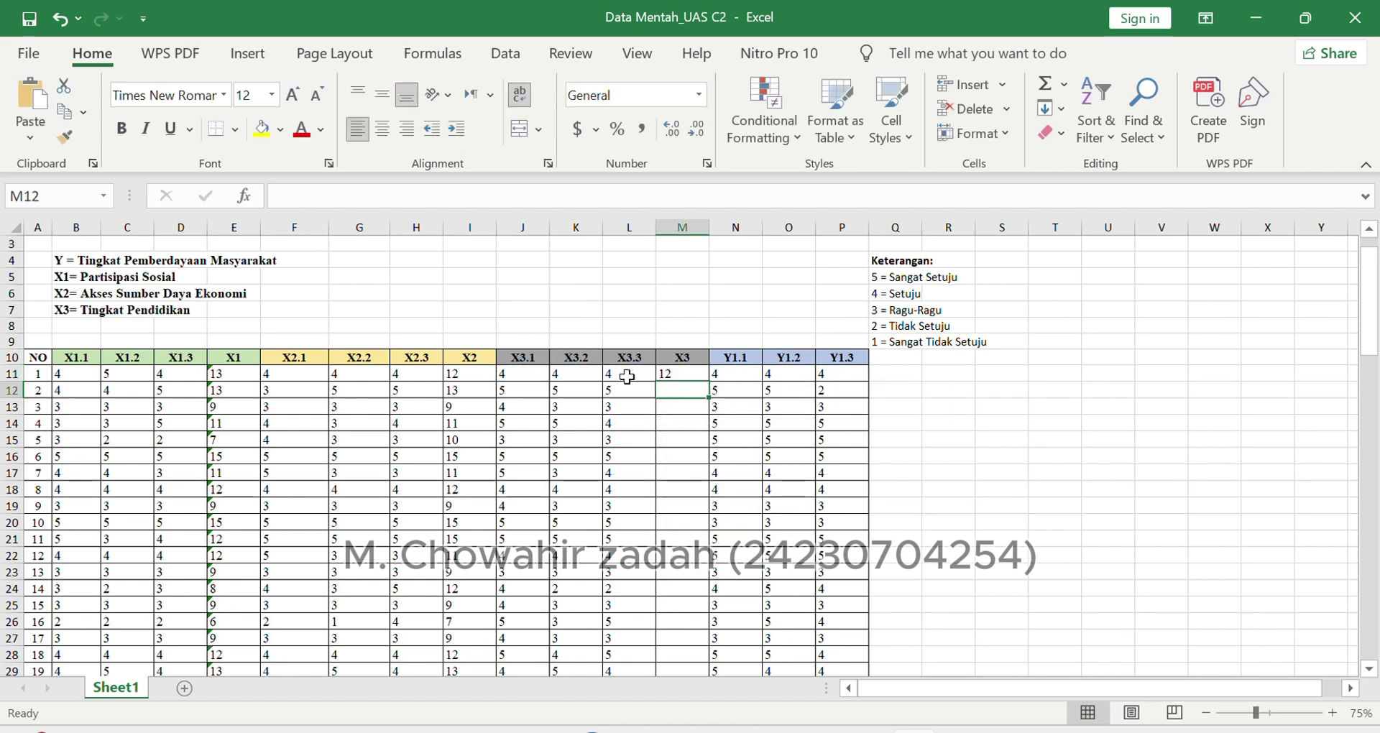
click(688, 373)
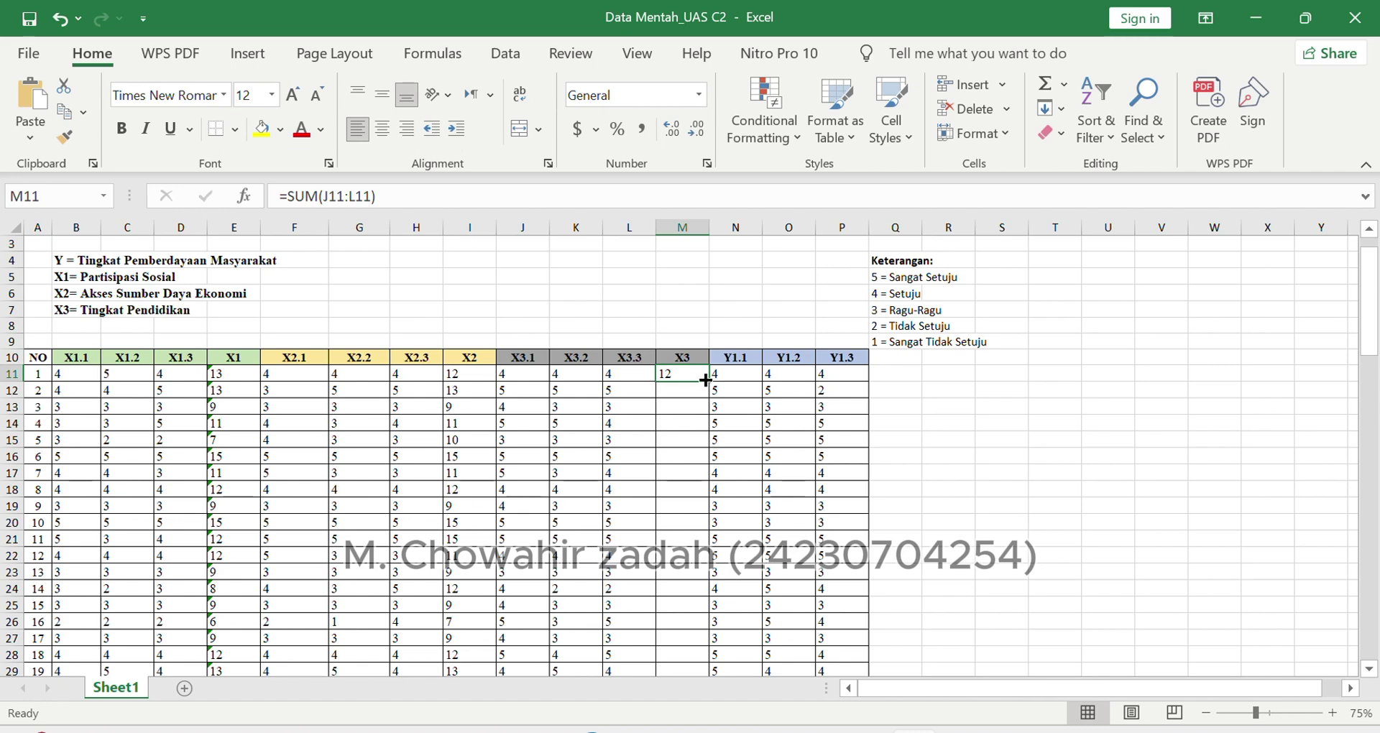
double_click(705, 380)
Step: Enter the header Y in Q10, beside the Y1.3 column
click(893, 355)
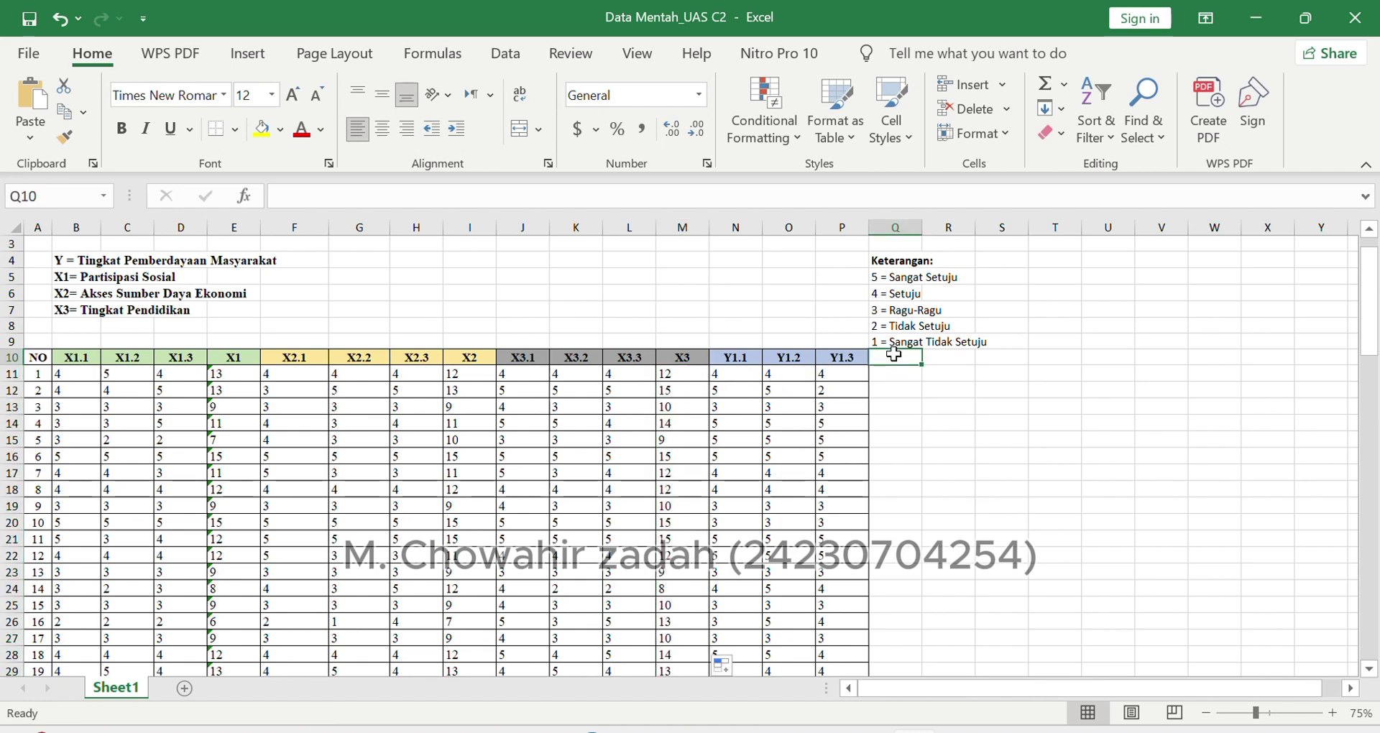
text(Y)
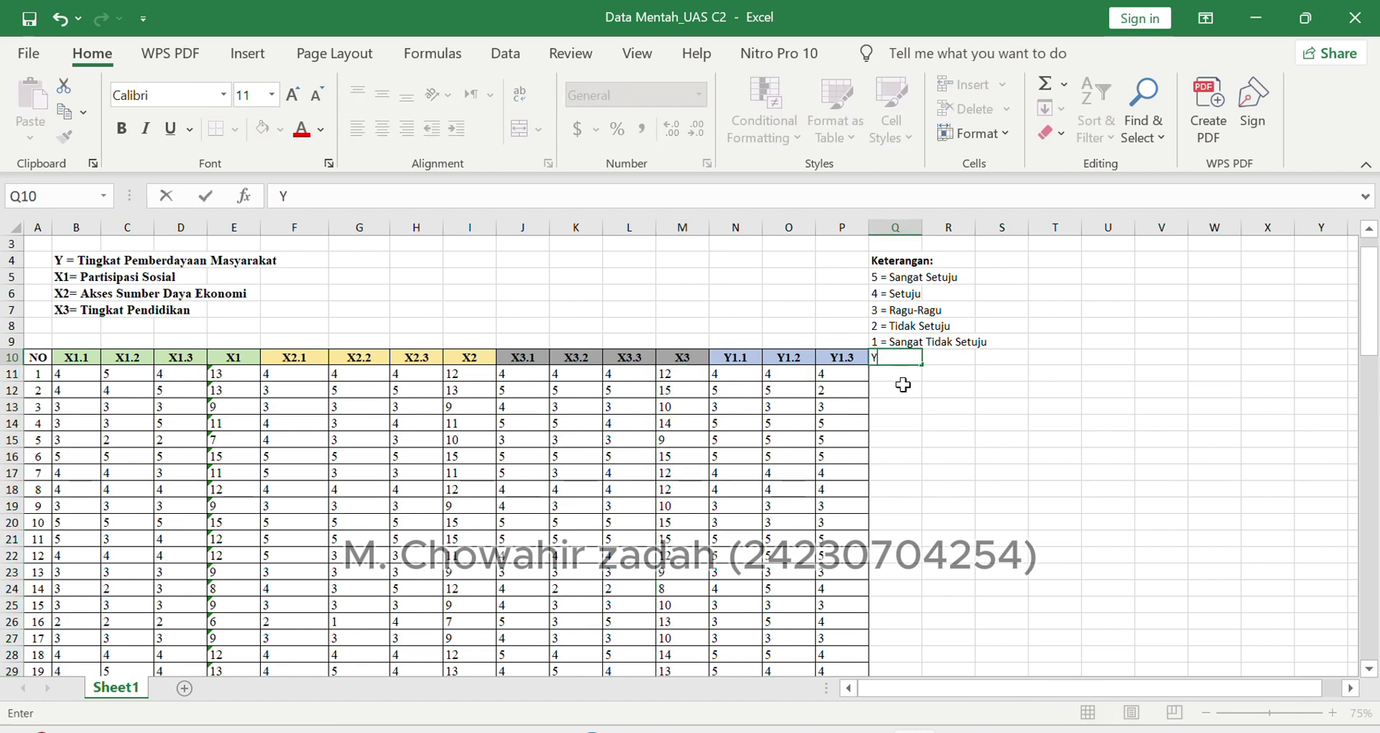
key(Return)
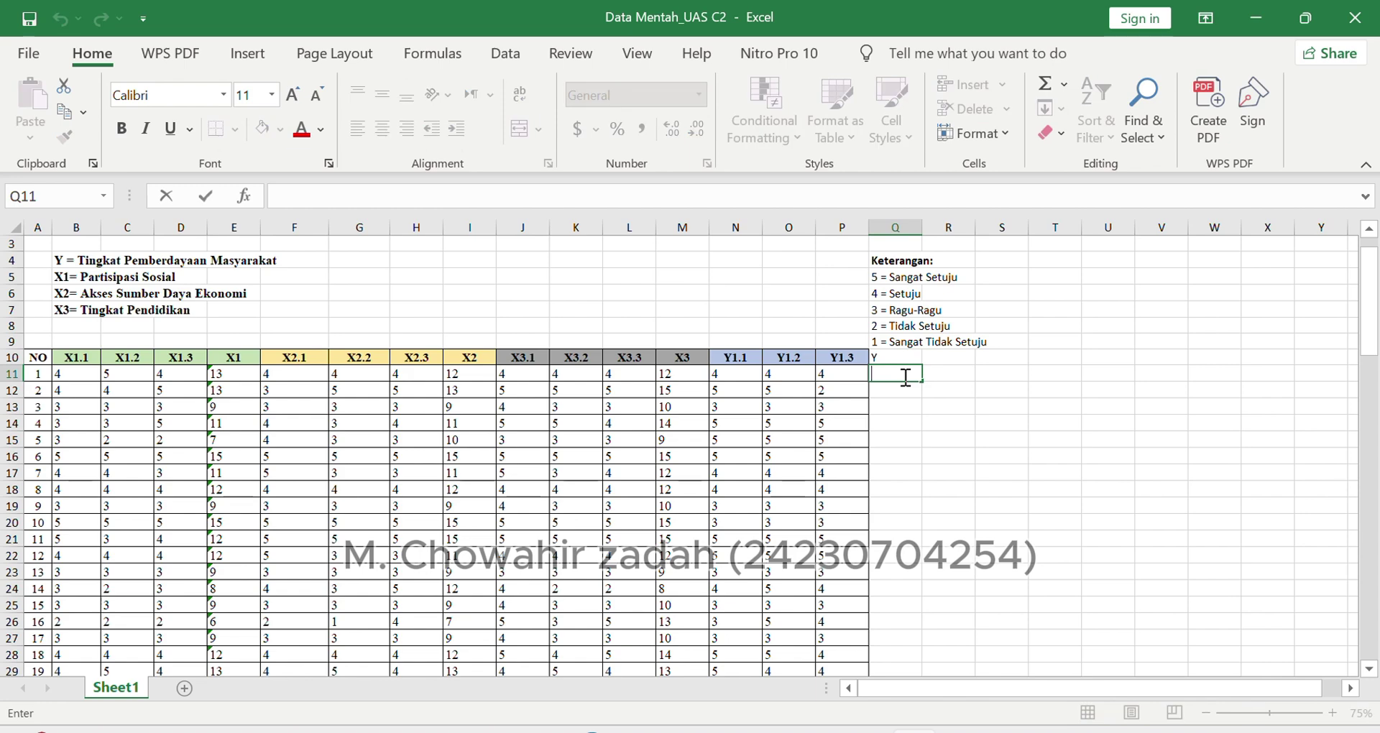
Step: Sum N11:P11 in Q11 and fill the formula down the Y column for all respondents
text(=SUM)
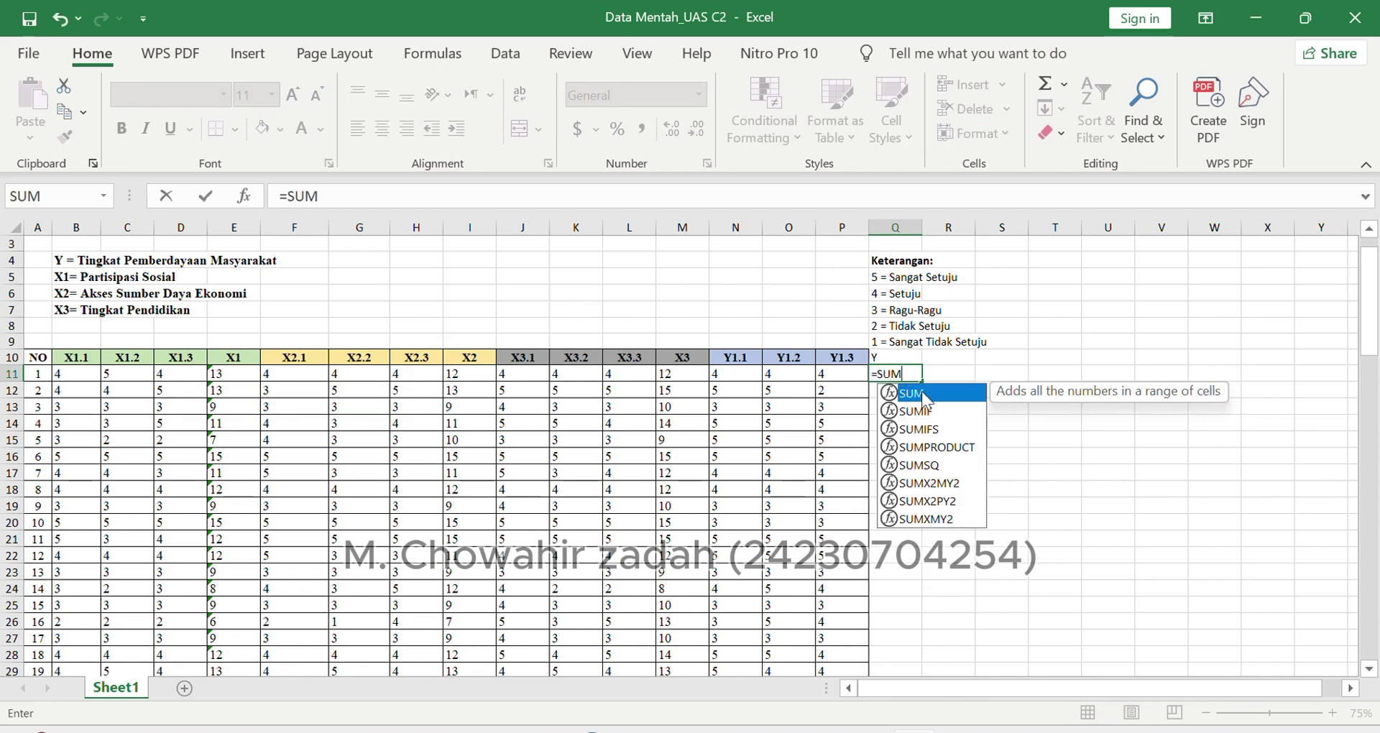
text(()
click(719, 375)
drag(719, 375, 838, 371)
key(Return)
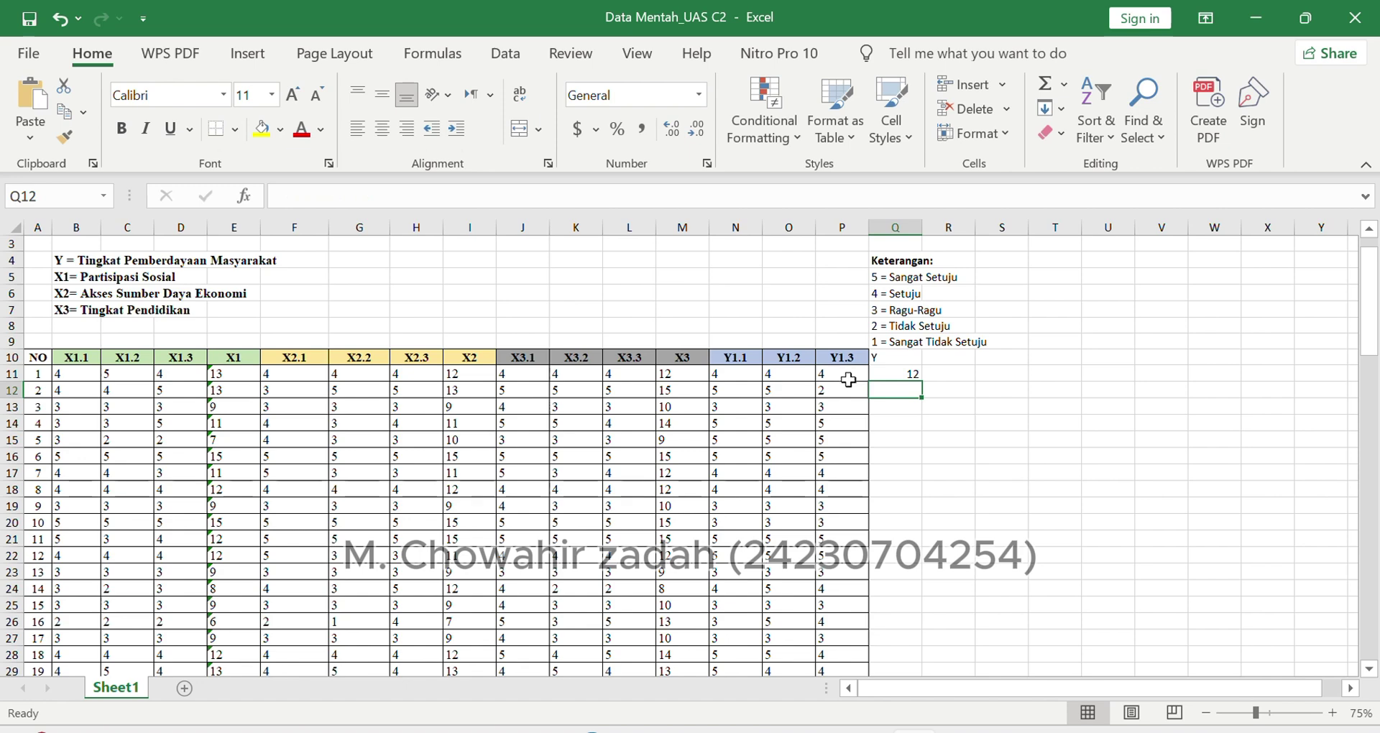
click(909, 373)
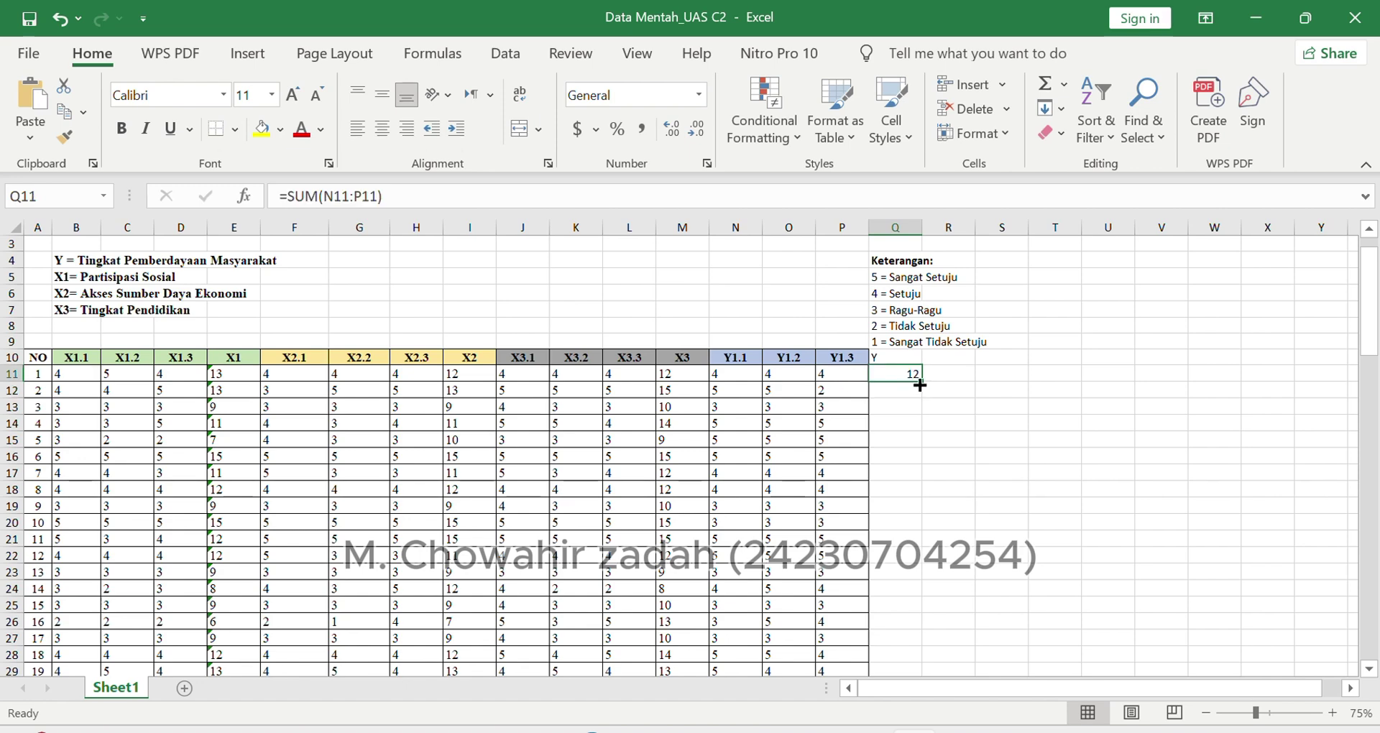
double_click(919, 385)
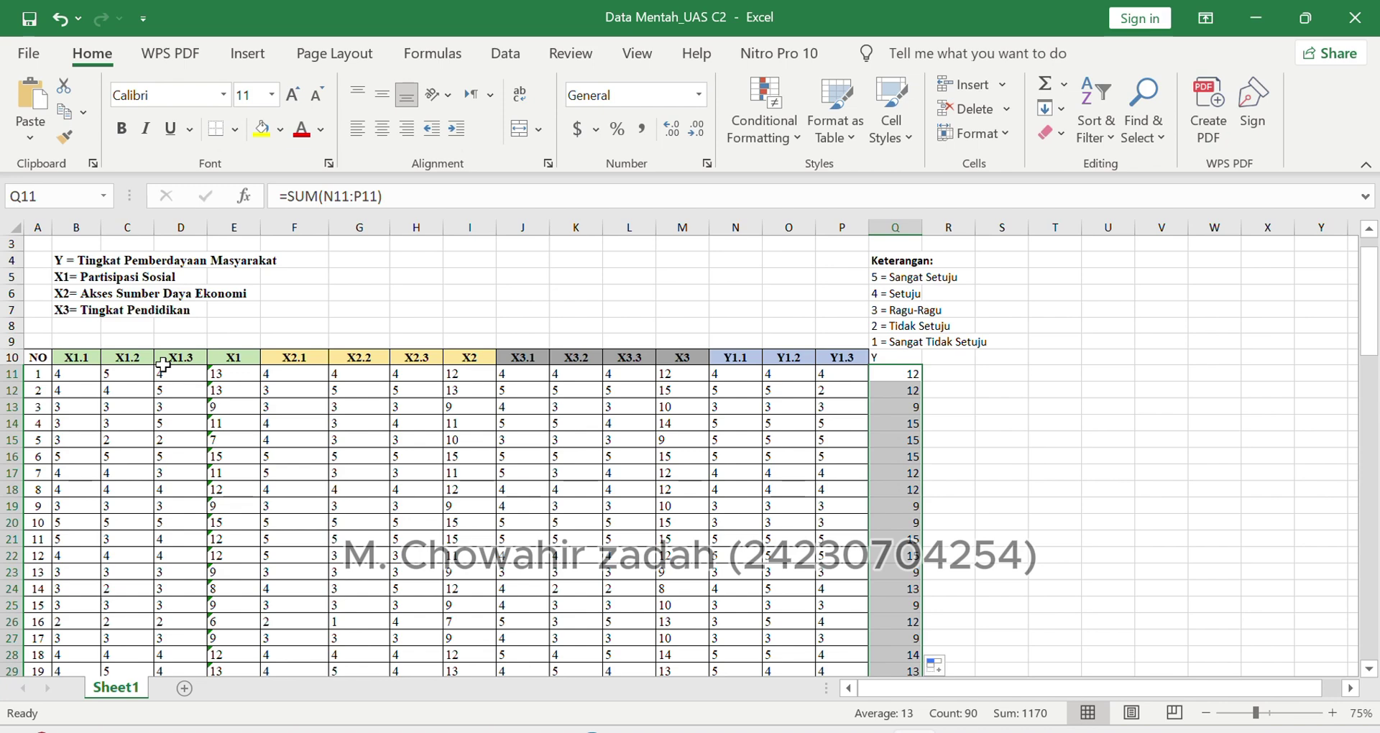
Step: Copy the header row B10:Q10 and paste it transposed as a vertical list starting at T13
drag(77, 352, 915, 363)
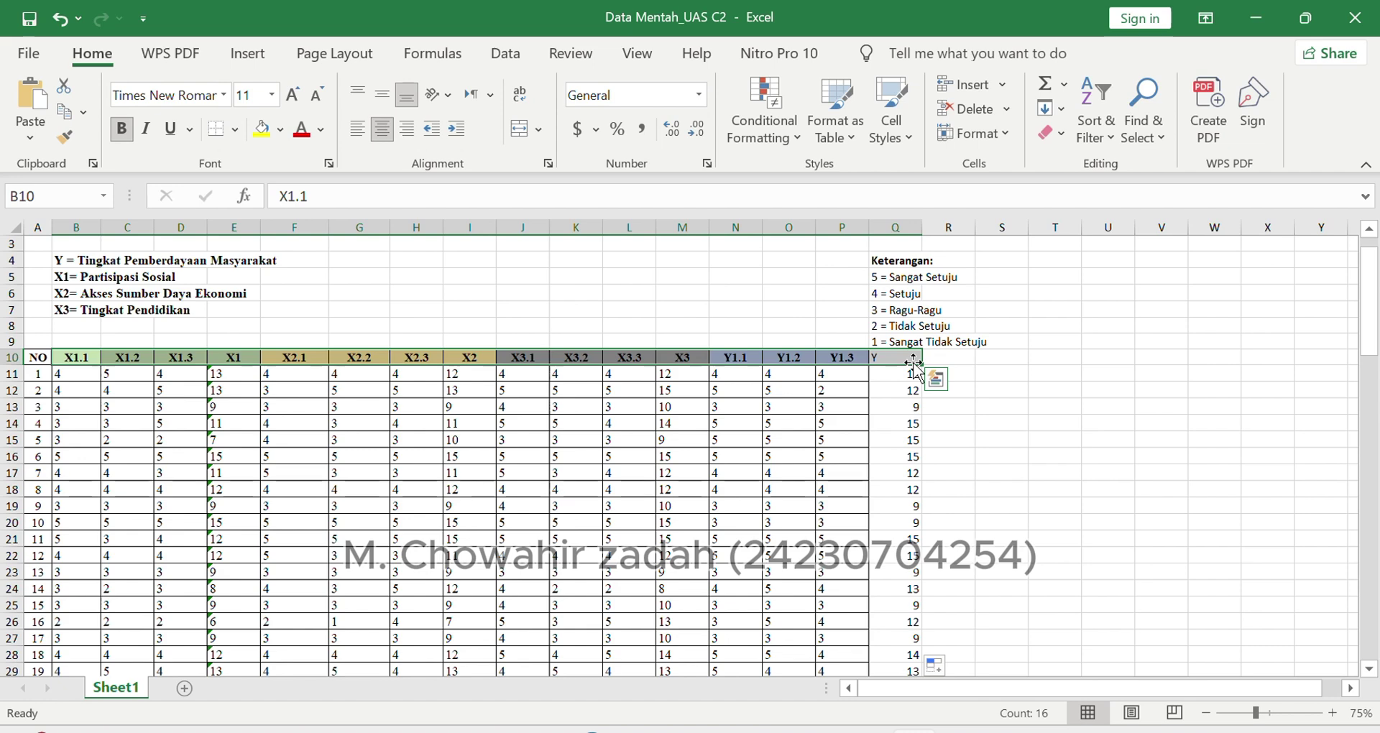
key(ctrl+c)
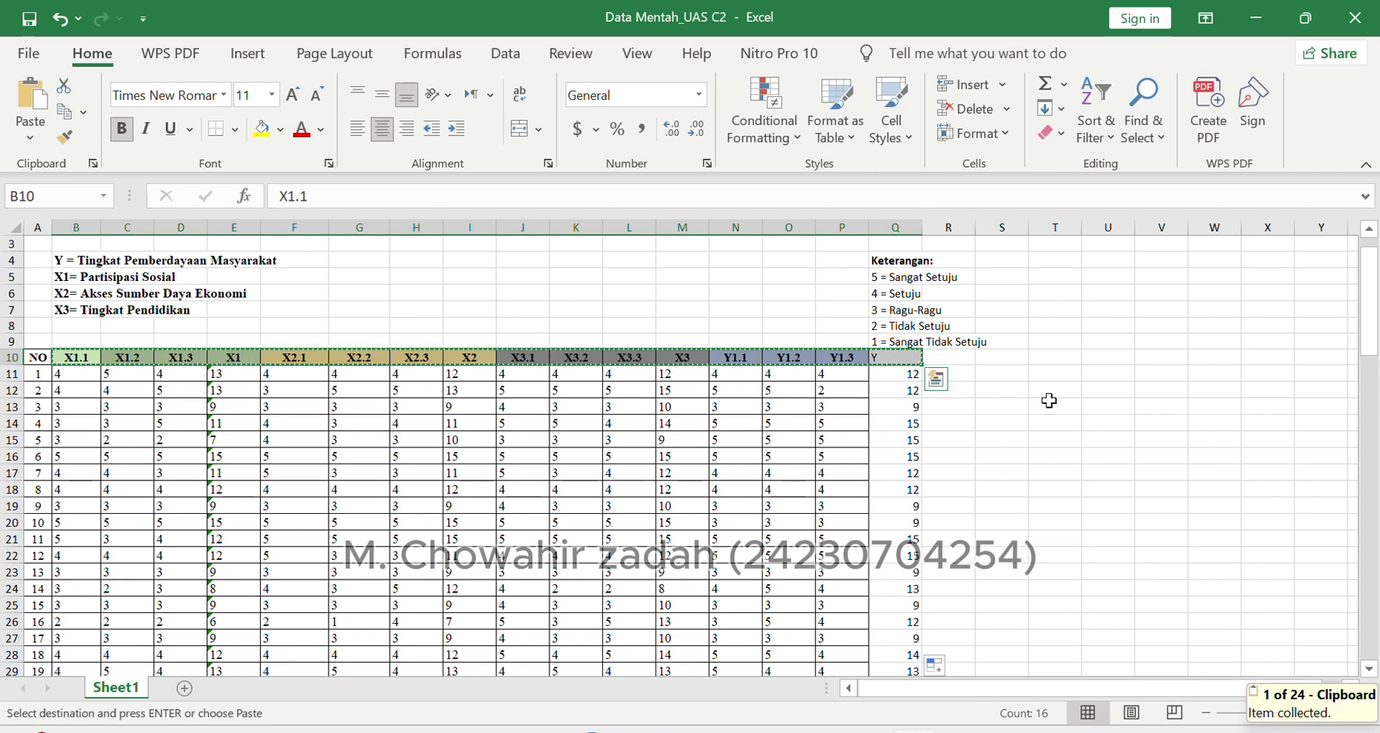
click(1056, 406)
click(30, 136)
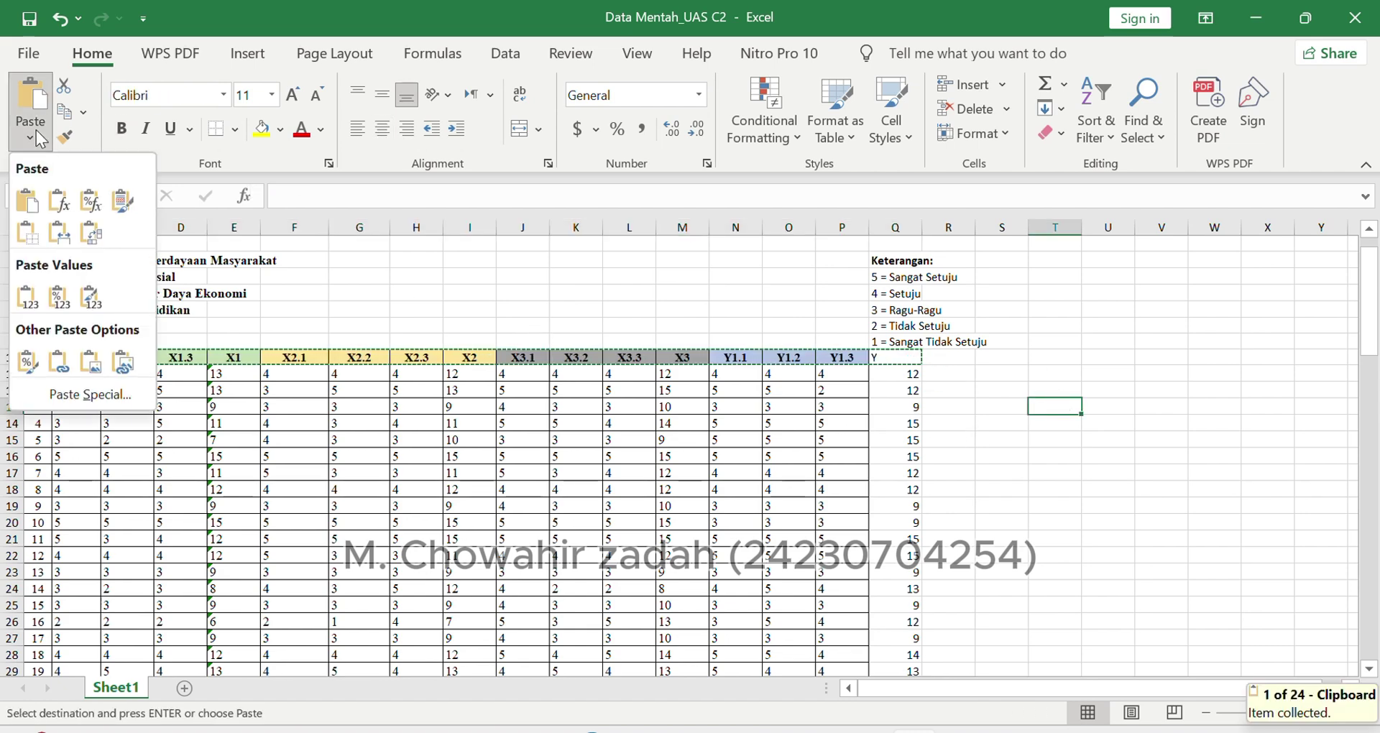
click(96, 233)
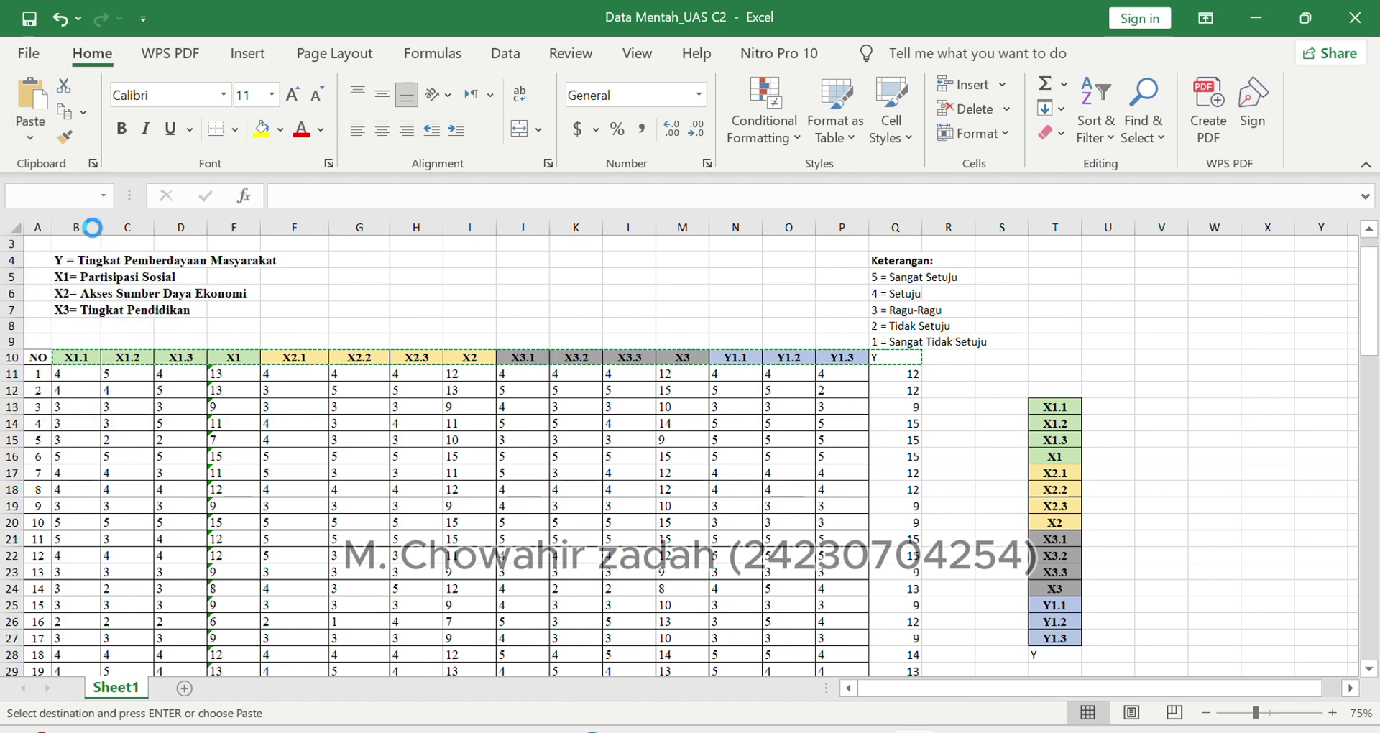
click(1039, 323)
double_click(1039, 323)
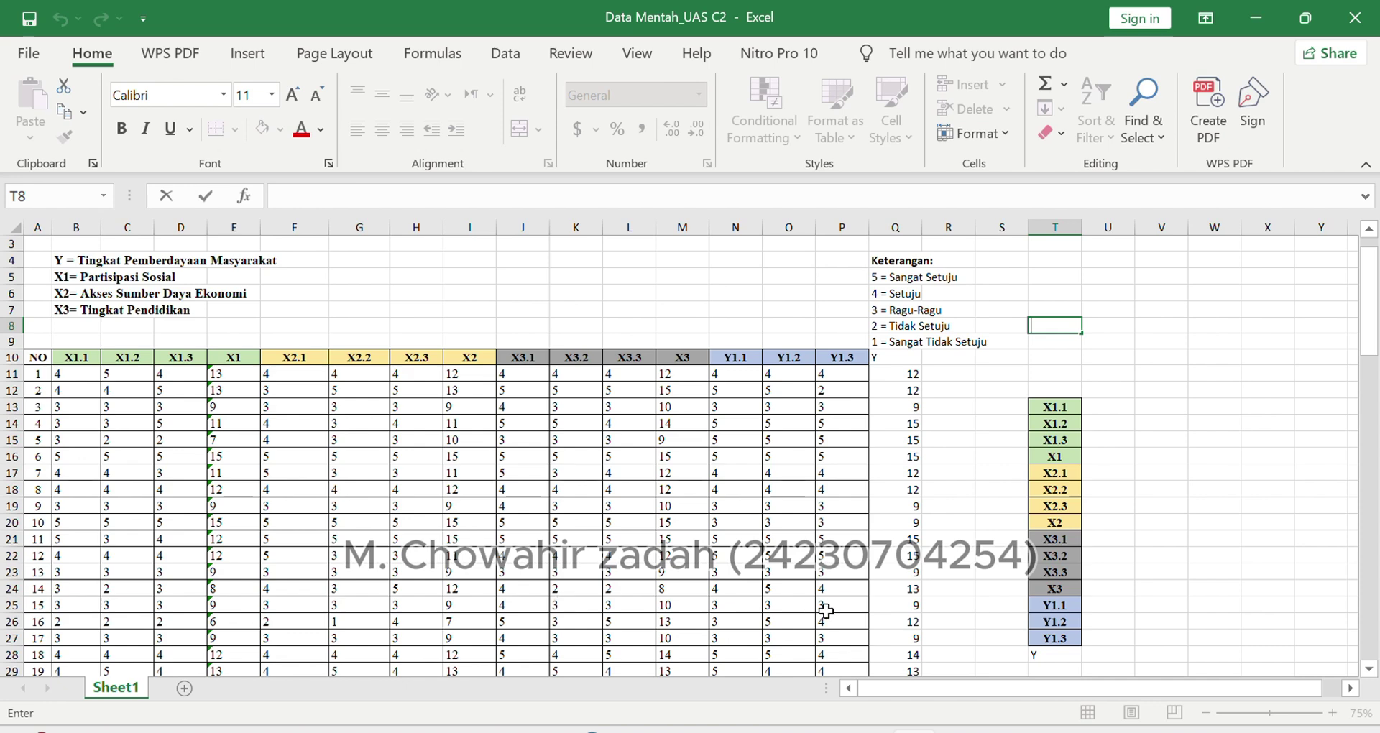
Step: Switch to IBM SPSS Statistics, look at the empty Data View and Variable View, and return to Excel
mouse_move(958, 727)
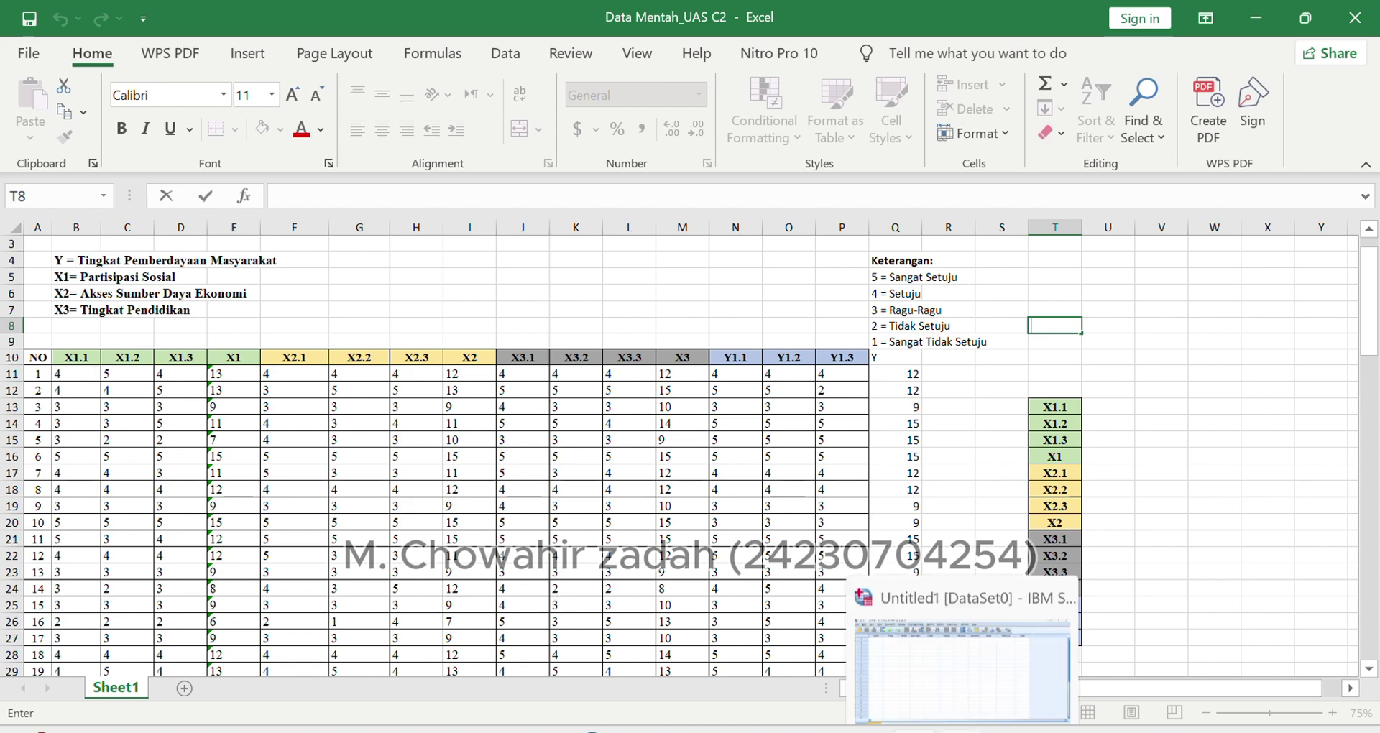
click(955, 667)
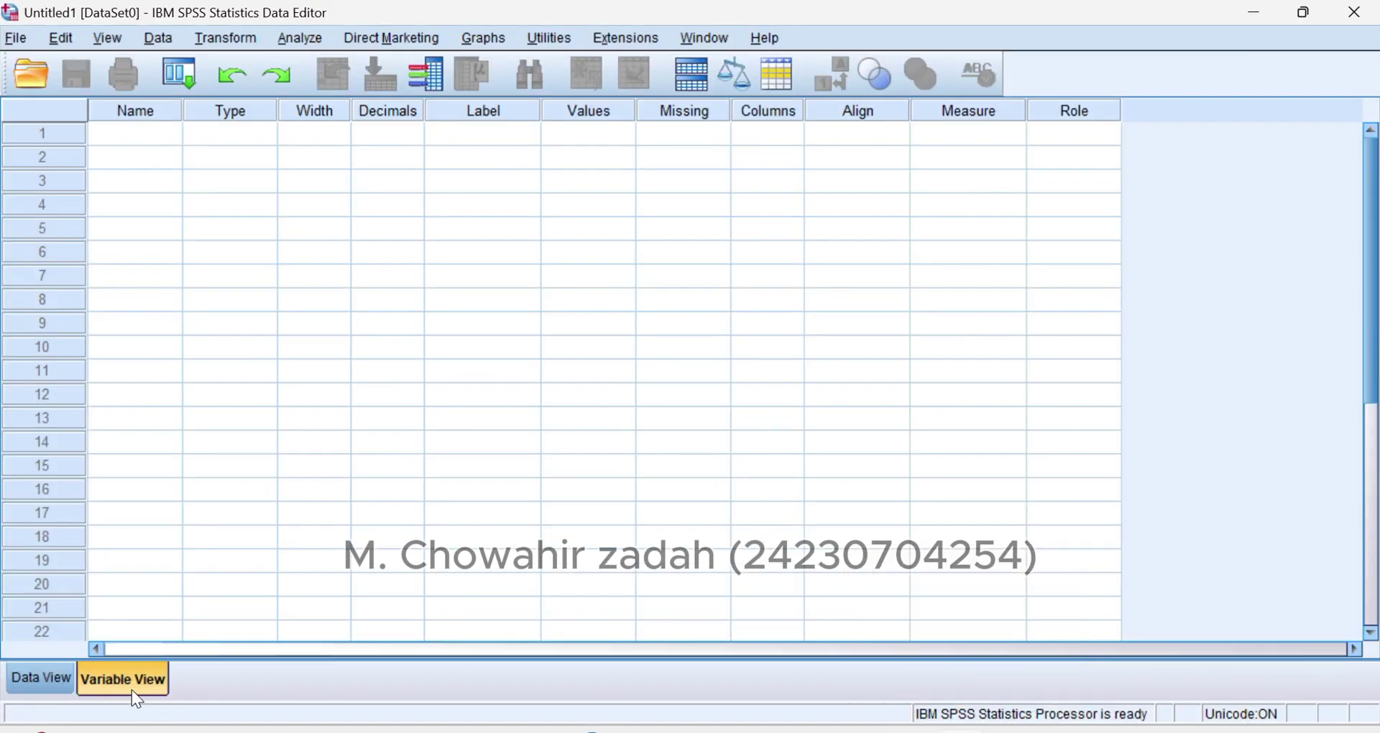
click(40, 681)
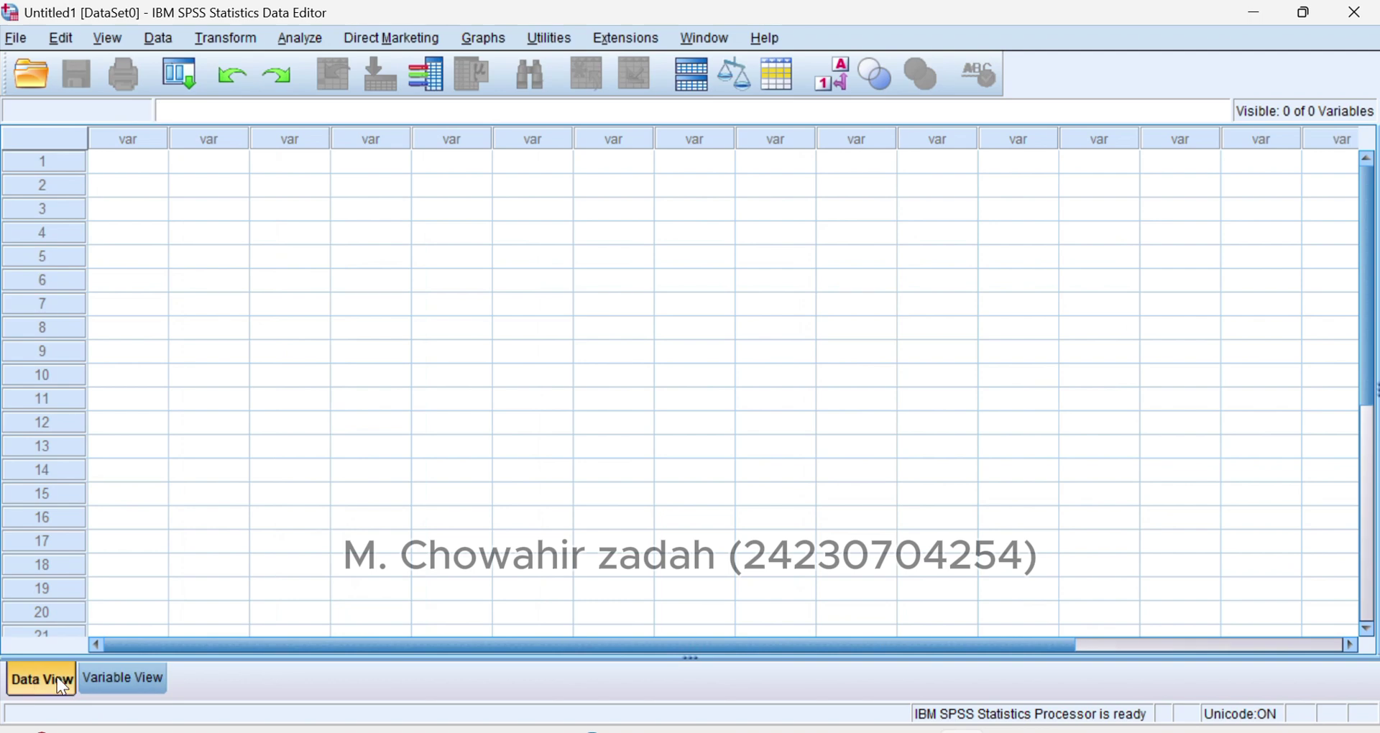
click(137, 679)
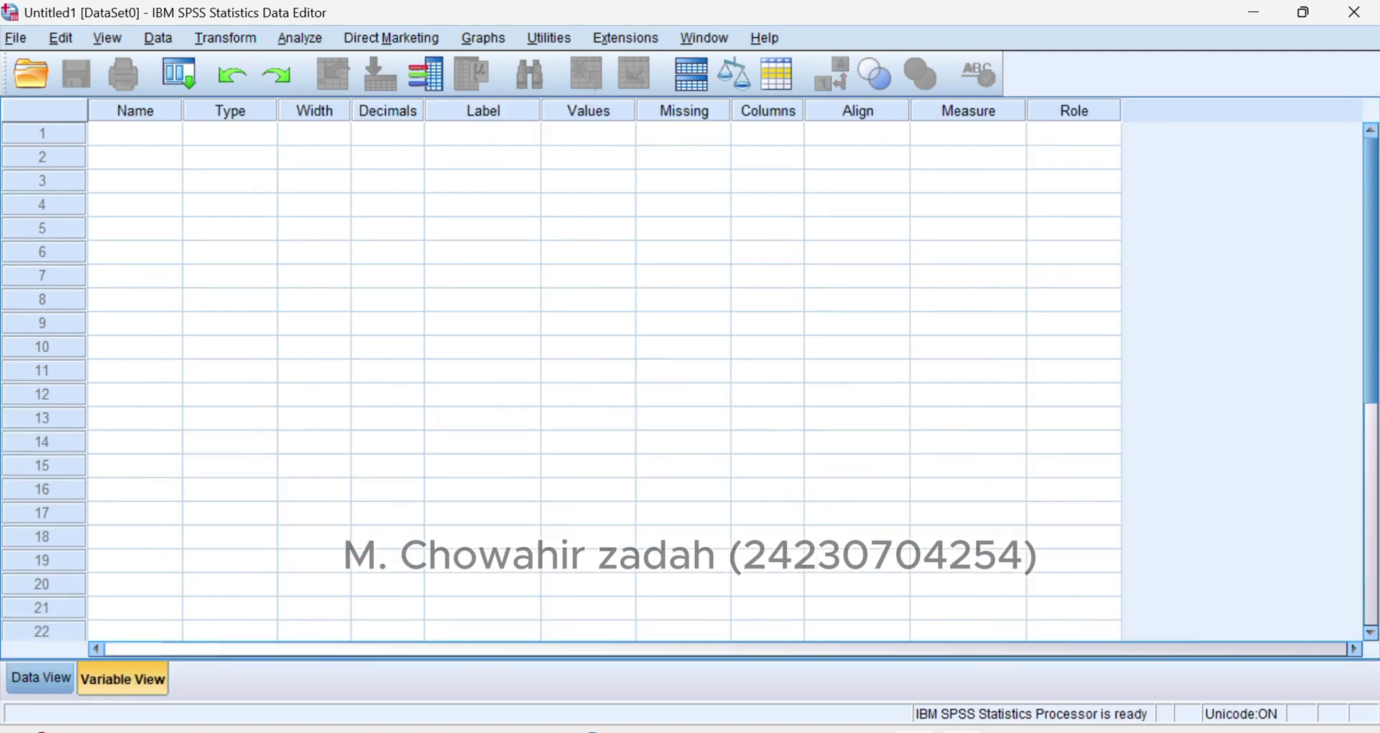
click(913, 647)
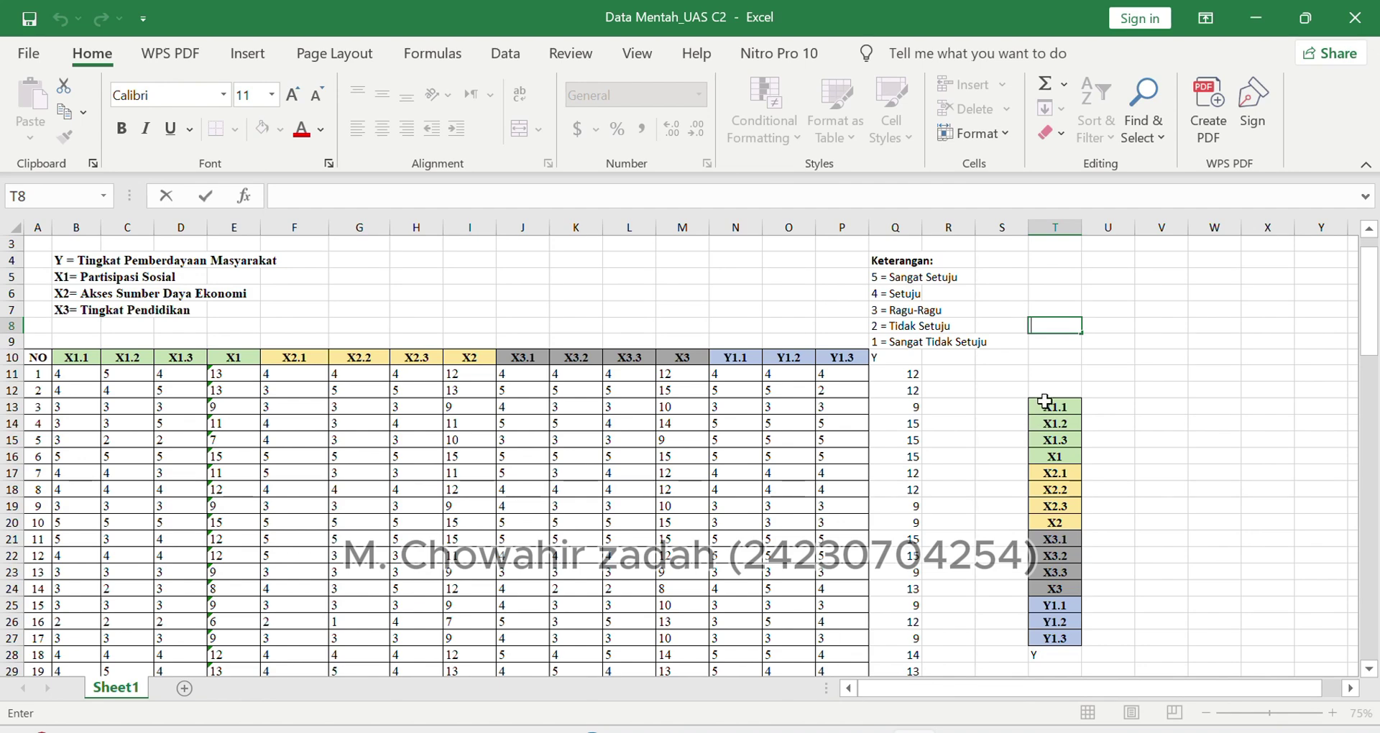
drag(1037, 418, 1076, 637)
drag(1076, 641, 1075, 639)
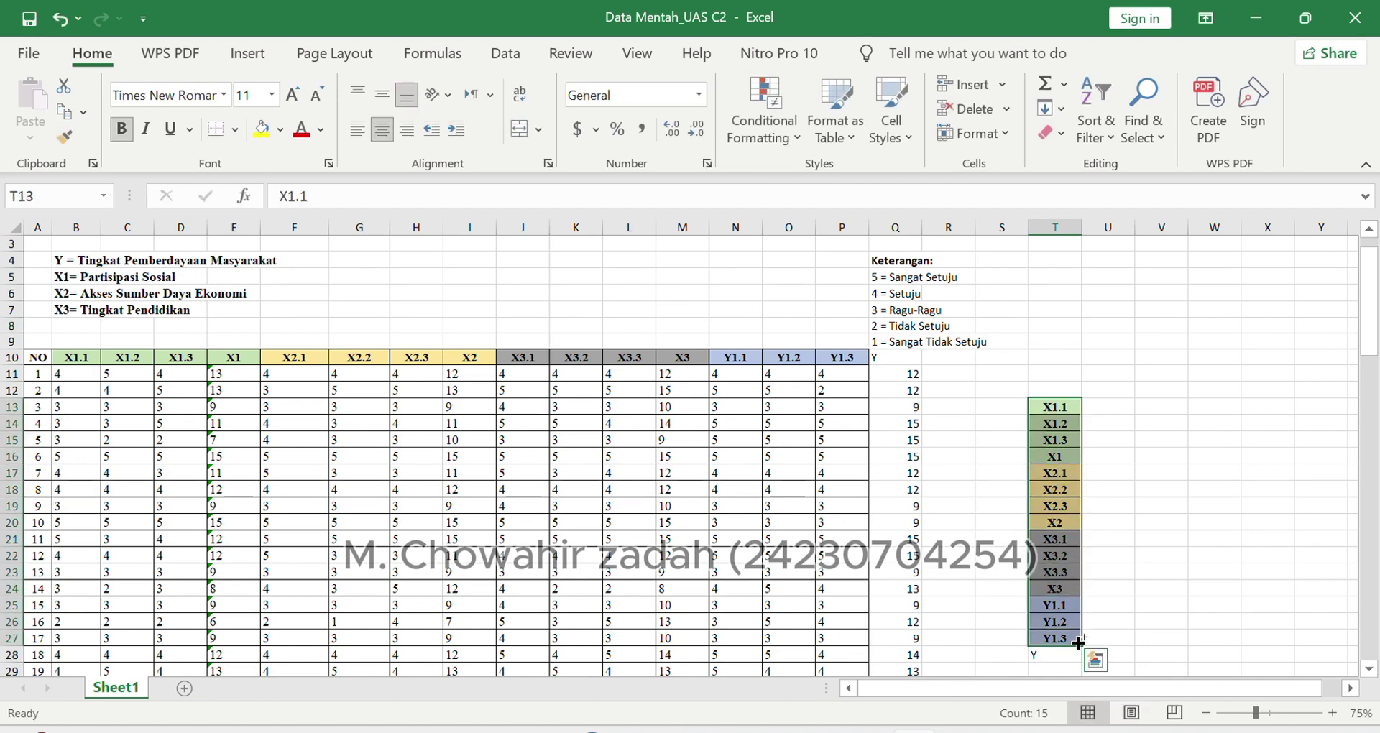
key(ctrl+c)
click(980, 607)
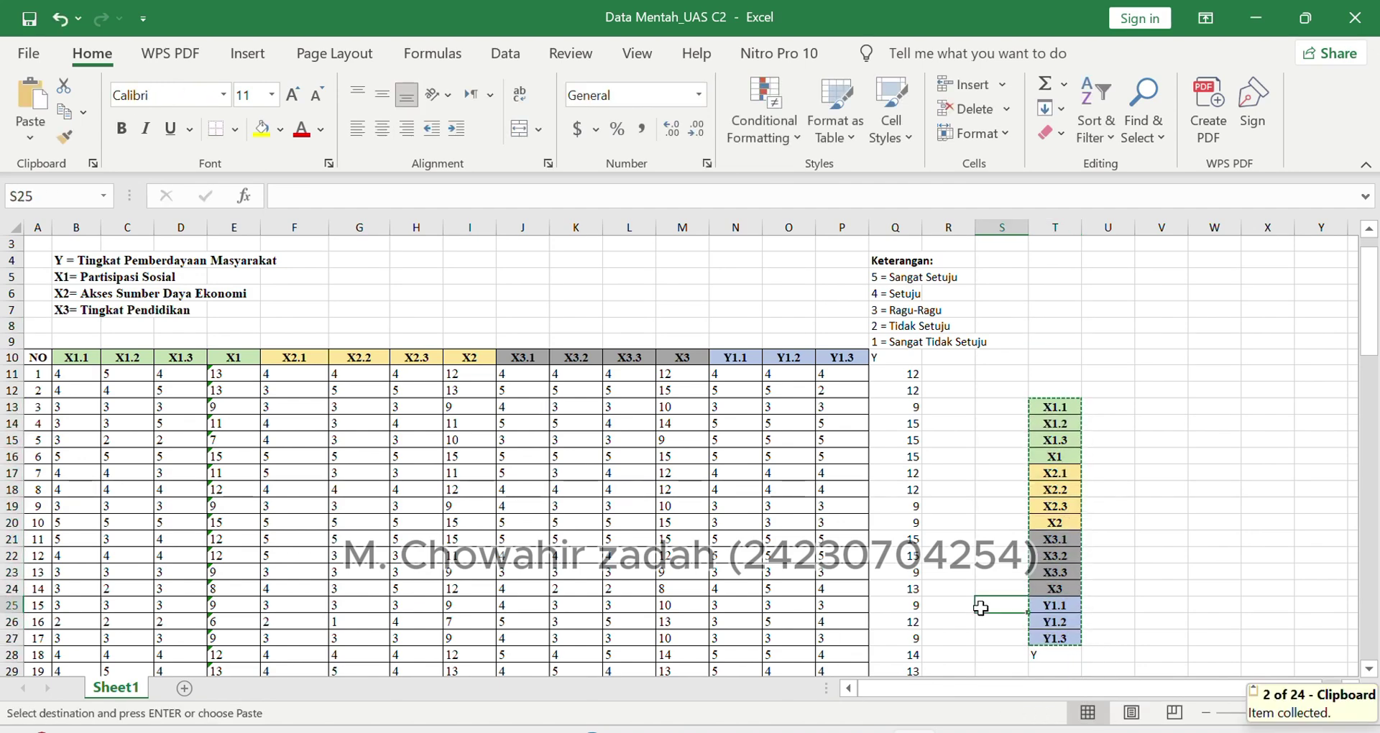
mouse_move(963, 730)
click(895, 679)
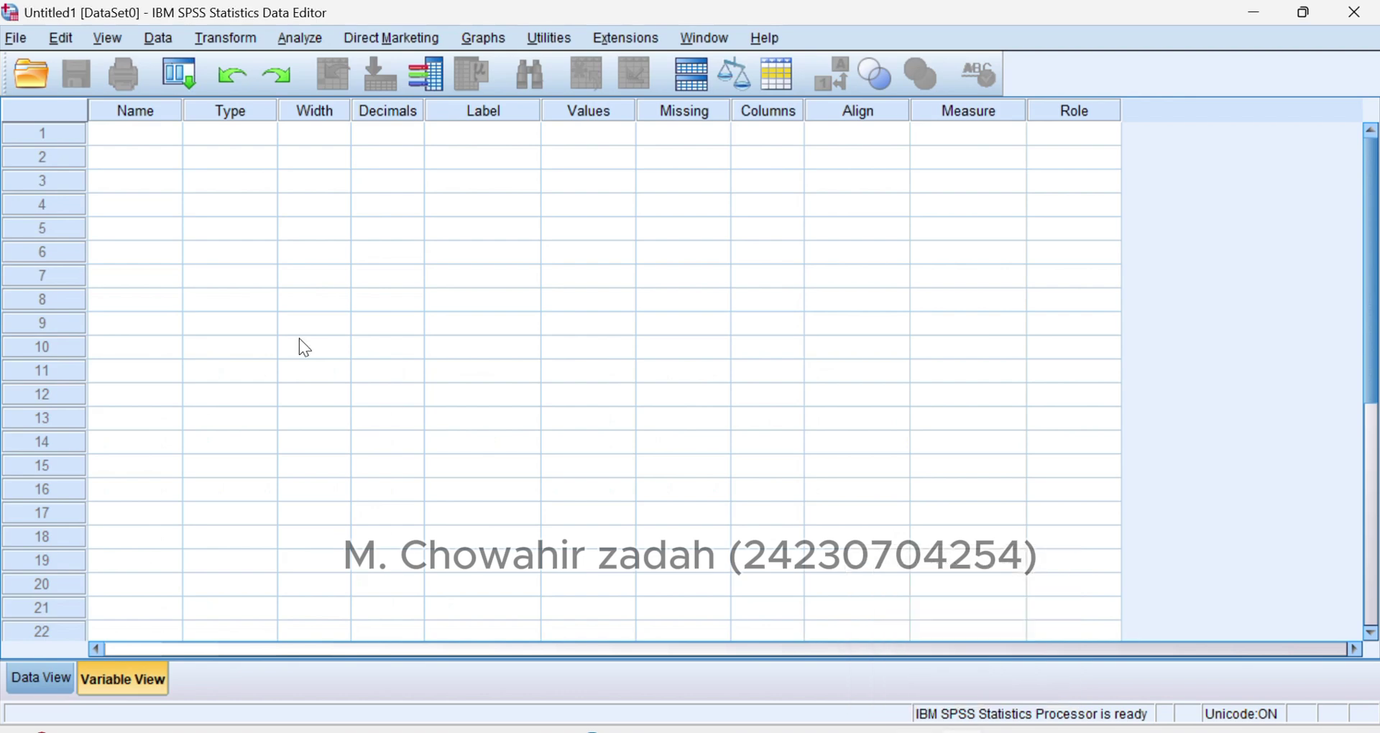
click(136, 131)
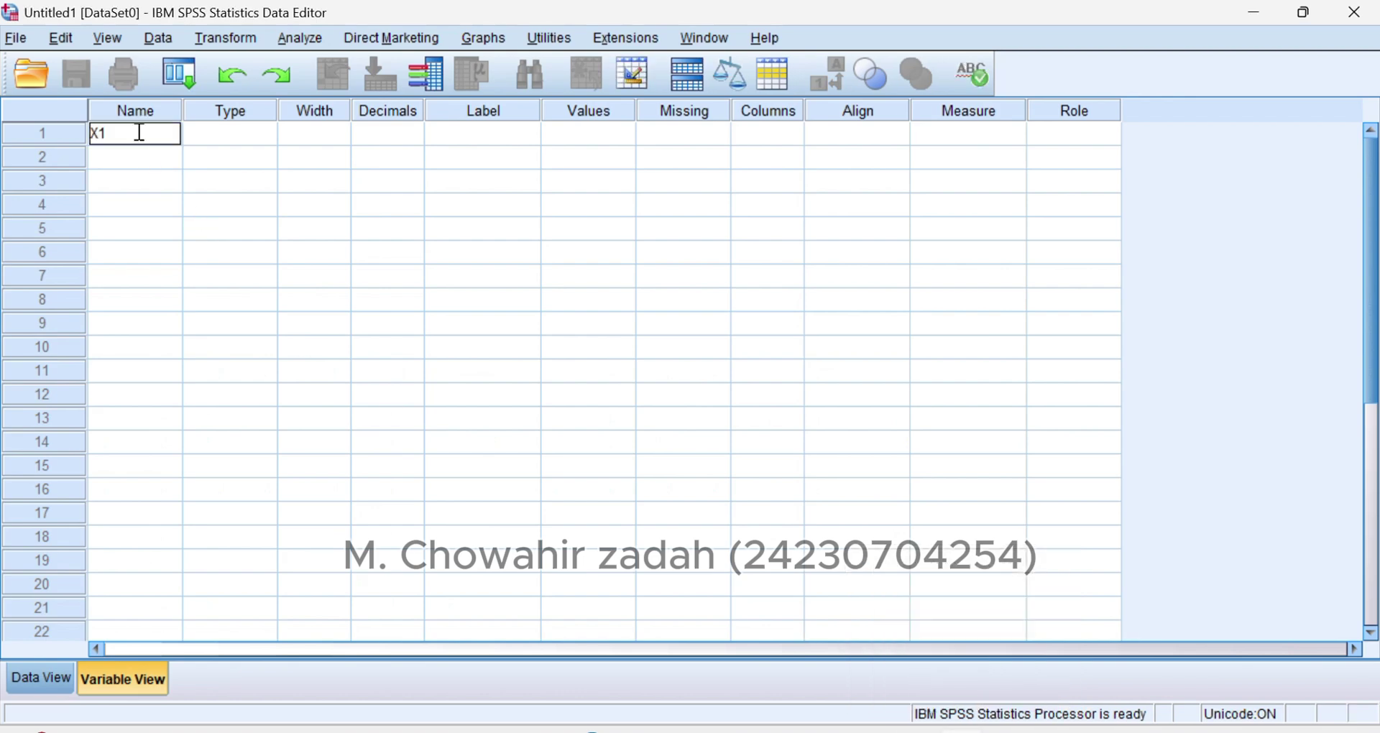
key(BackSpace)
key(BackSpace)
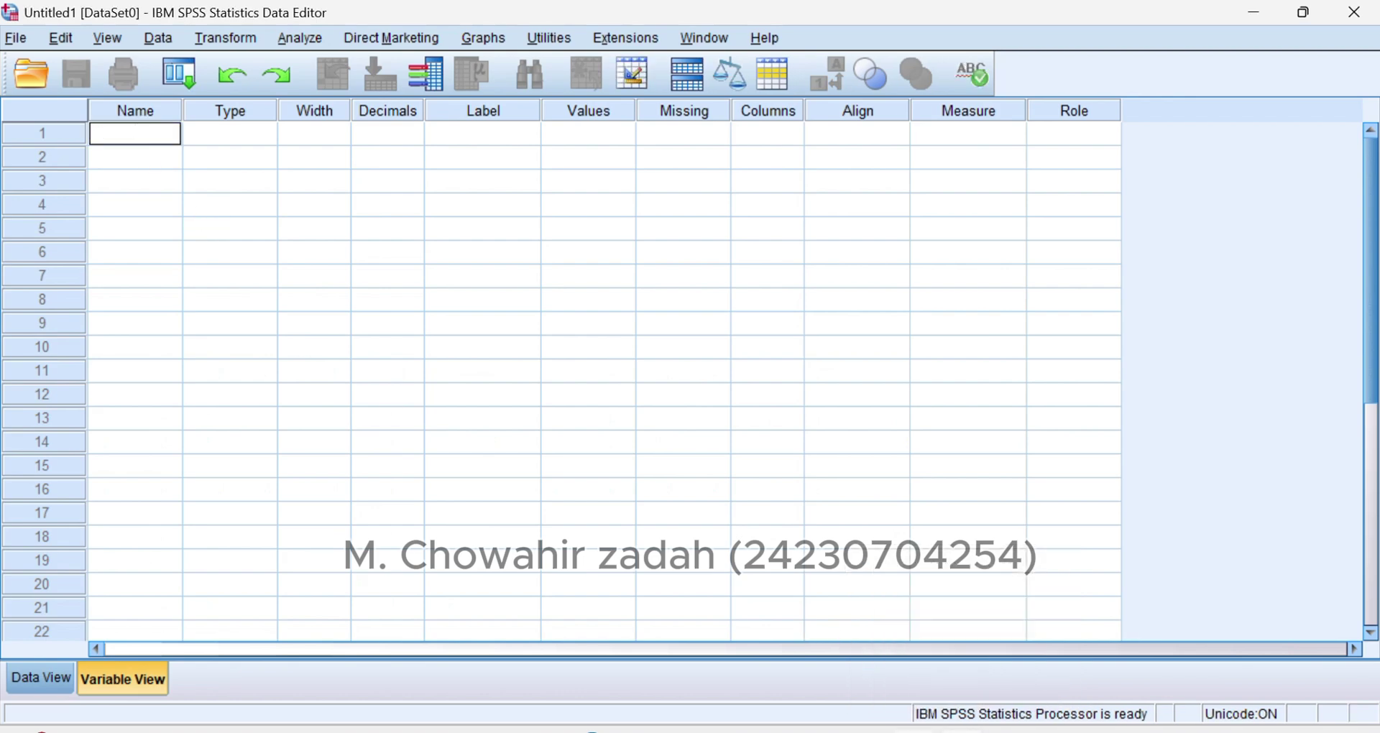
Step: Copy the variable names in T13:T28 from Excel and paste them into the Name column of SPSS Variable View from row 1
mouse_move(915, 731)
click(961, 679)
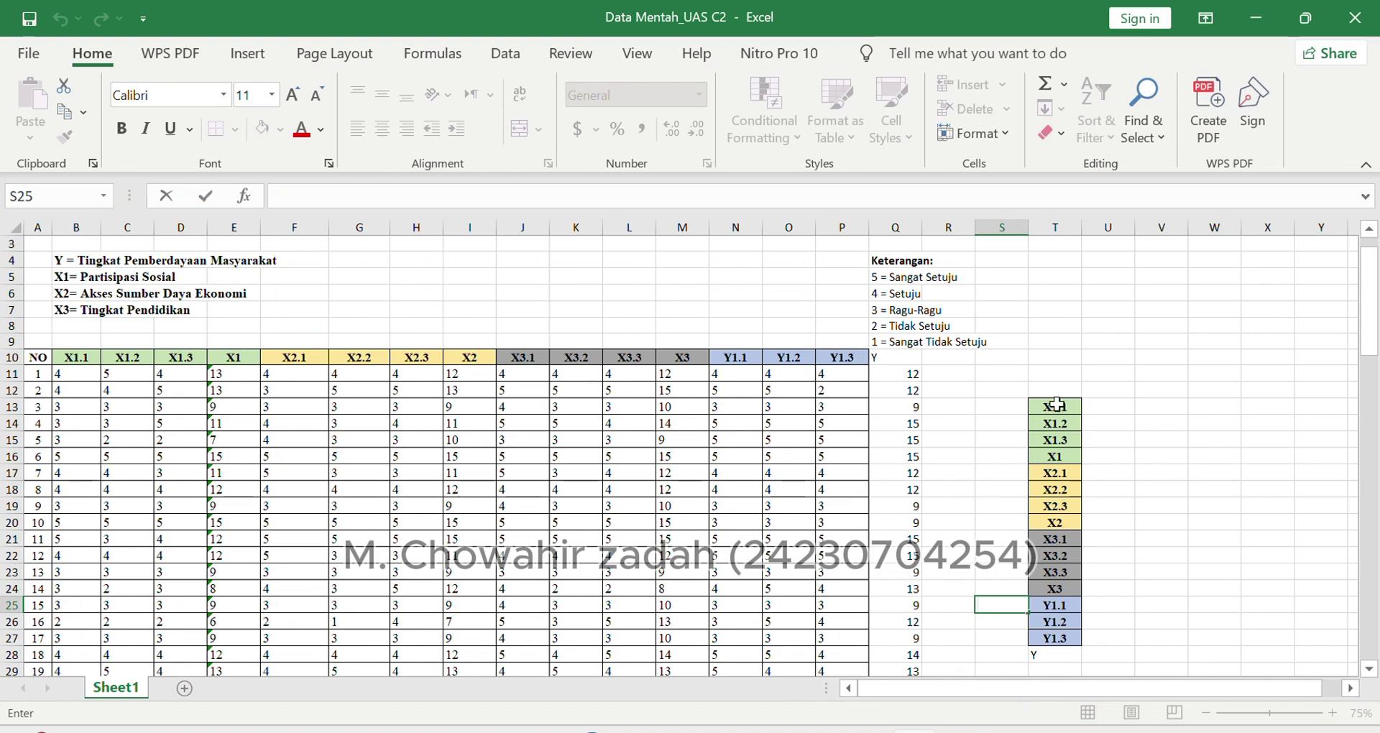
drag(1057, 406, 1069, 656)
key(ctrl+c)
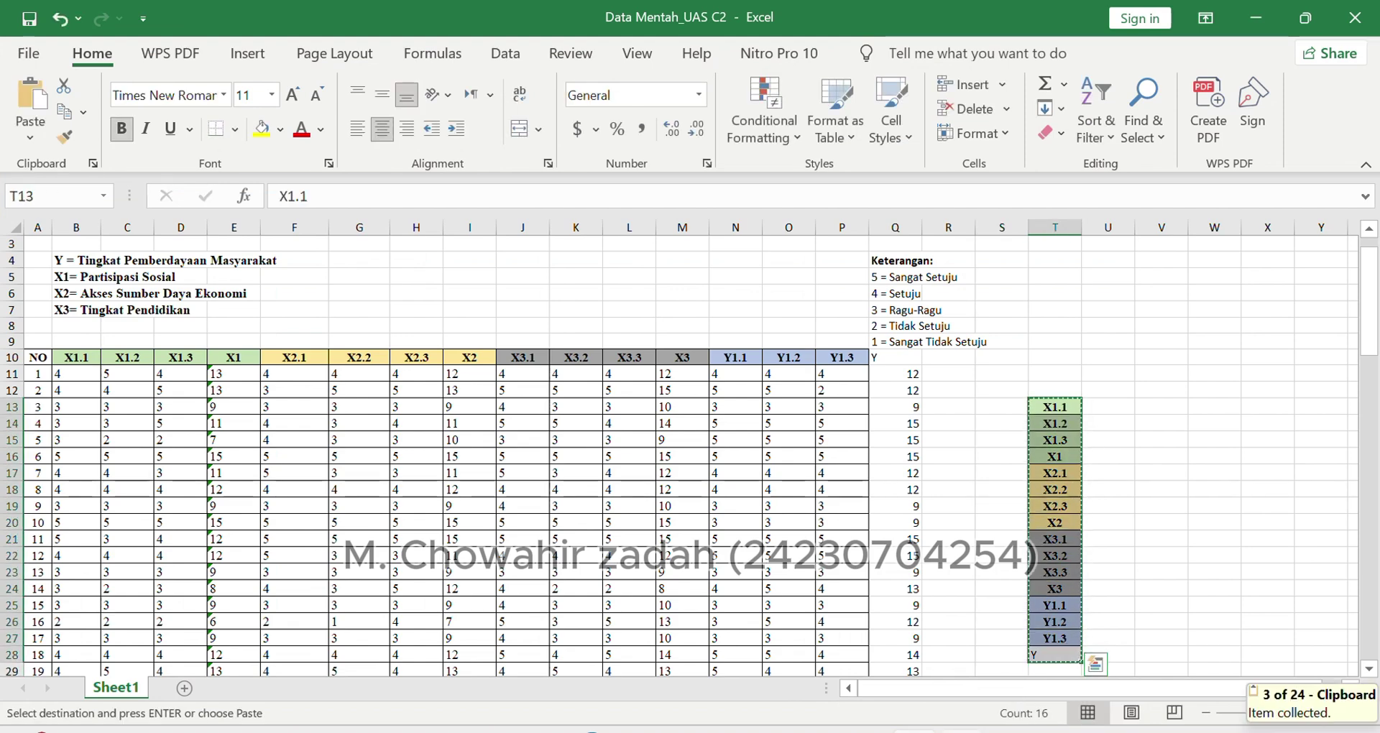
mouse_move(963, 731)
click(894, 627)
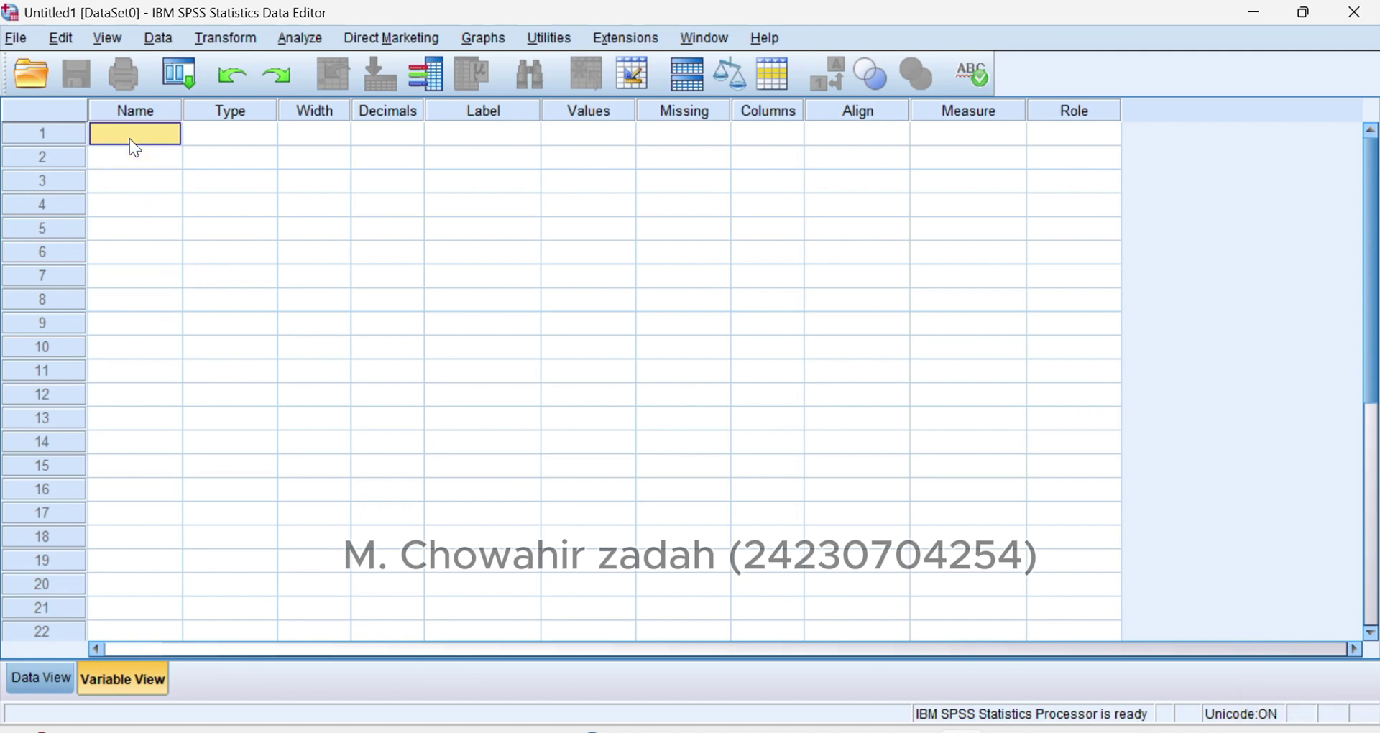
key(ctrl+v)
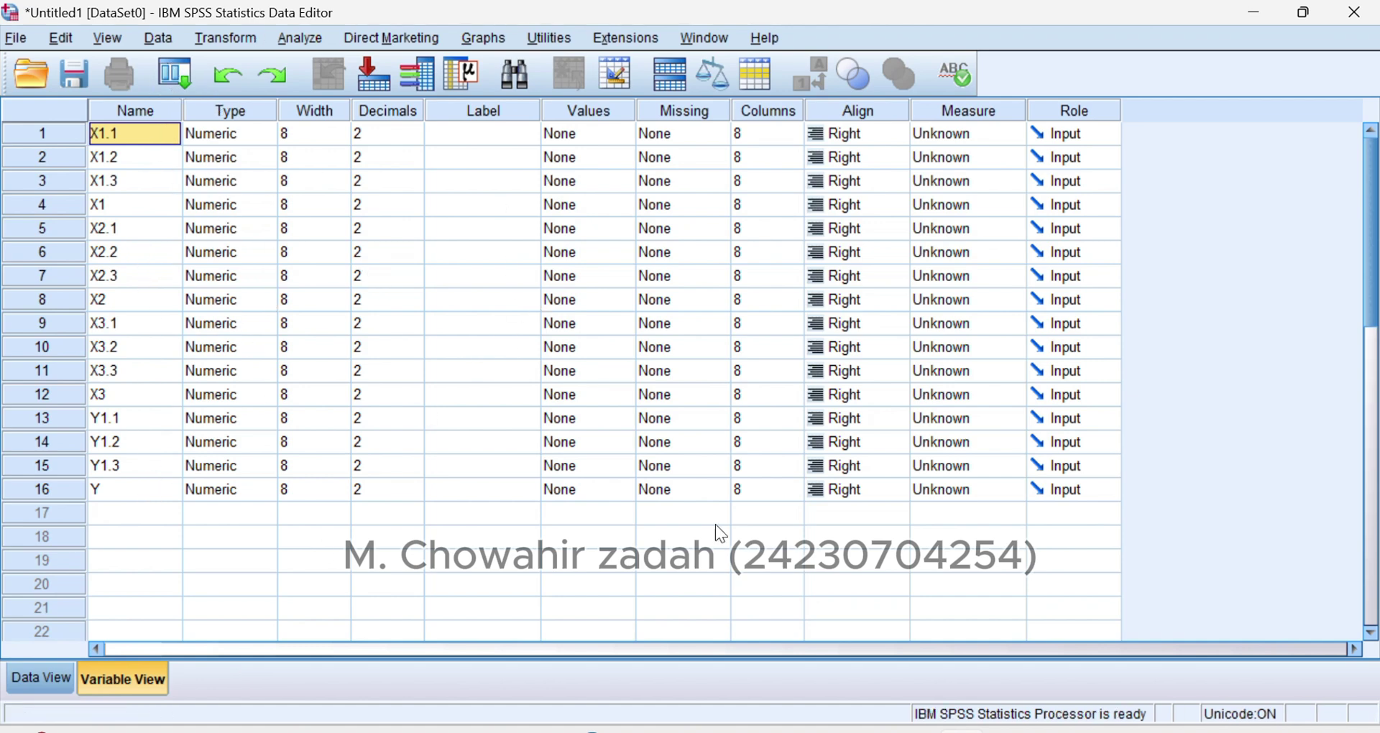
Step: Open the value labels of variable X1.1, check the answer scale under Keterangan in Excel, and return to SPSS
mouse_move(927, 730)
click(912, 618)
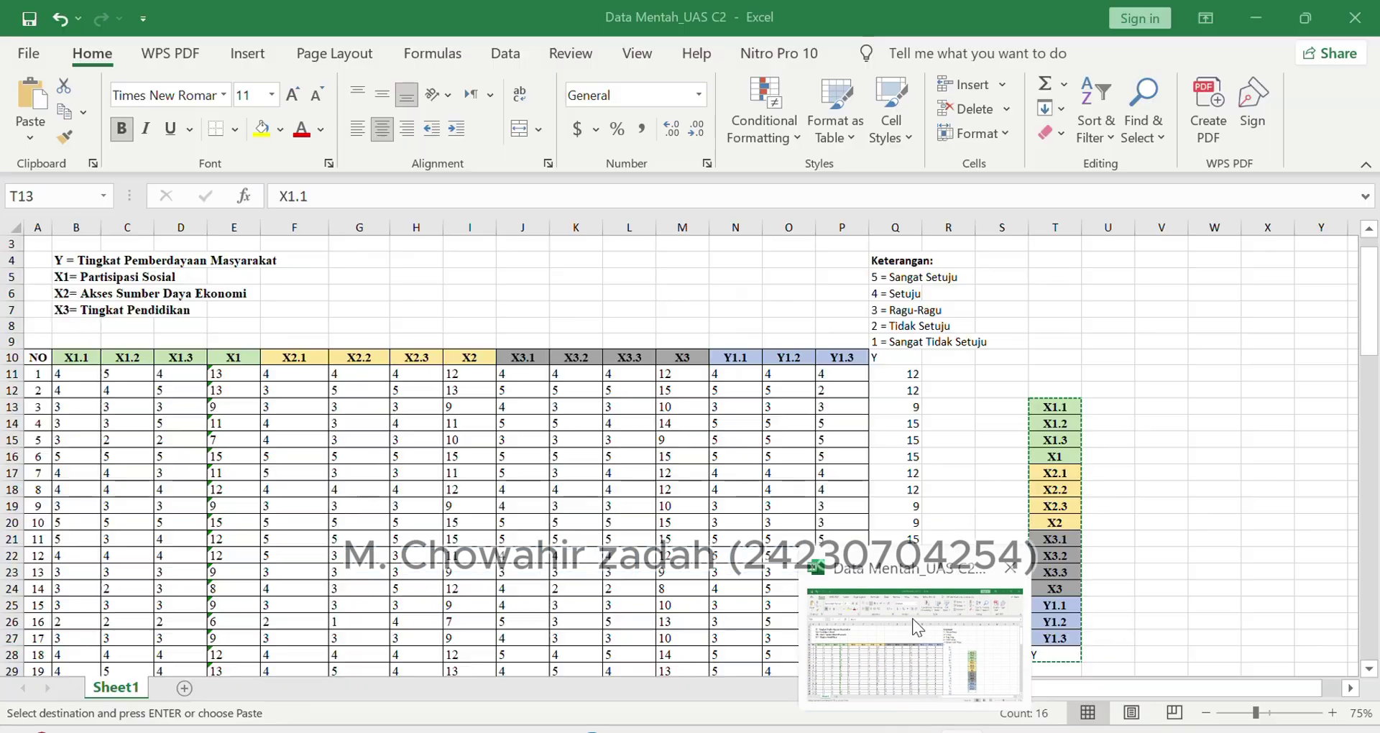
click(941, 730)
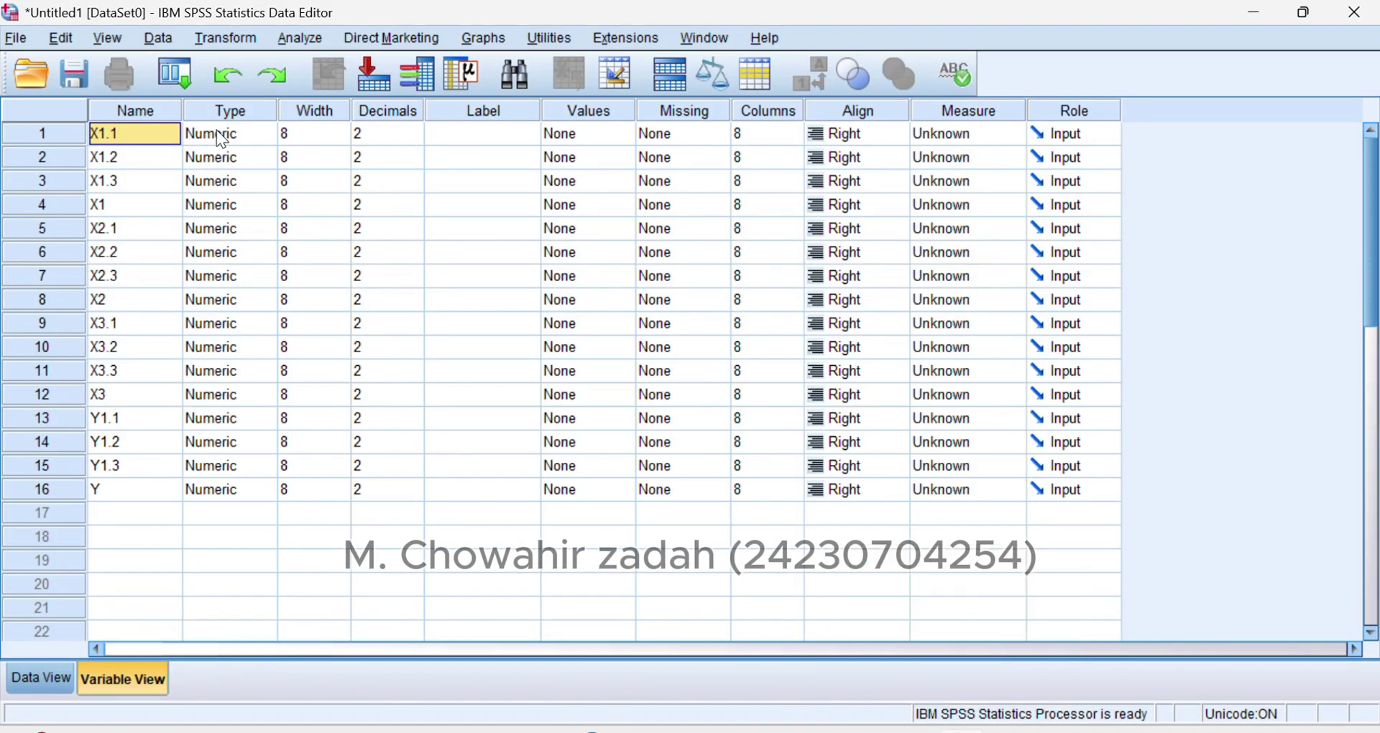
click(613, 125)
click(622, 133)
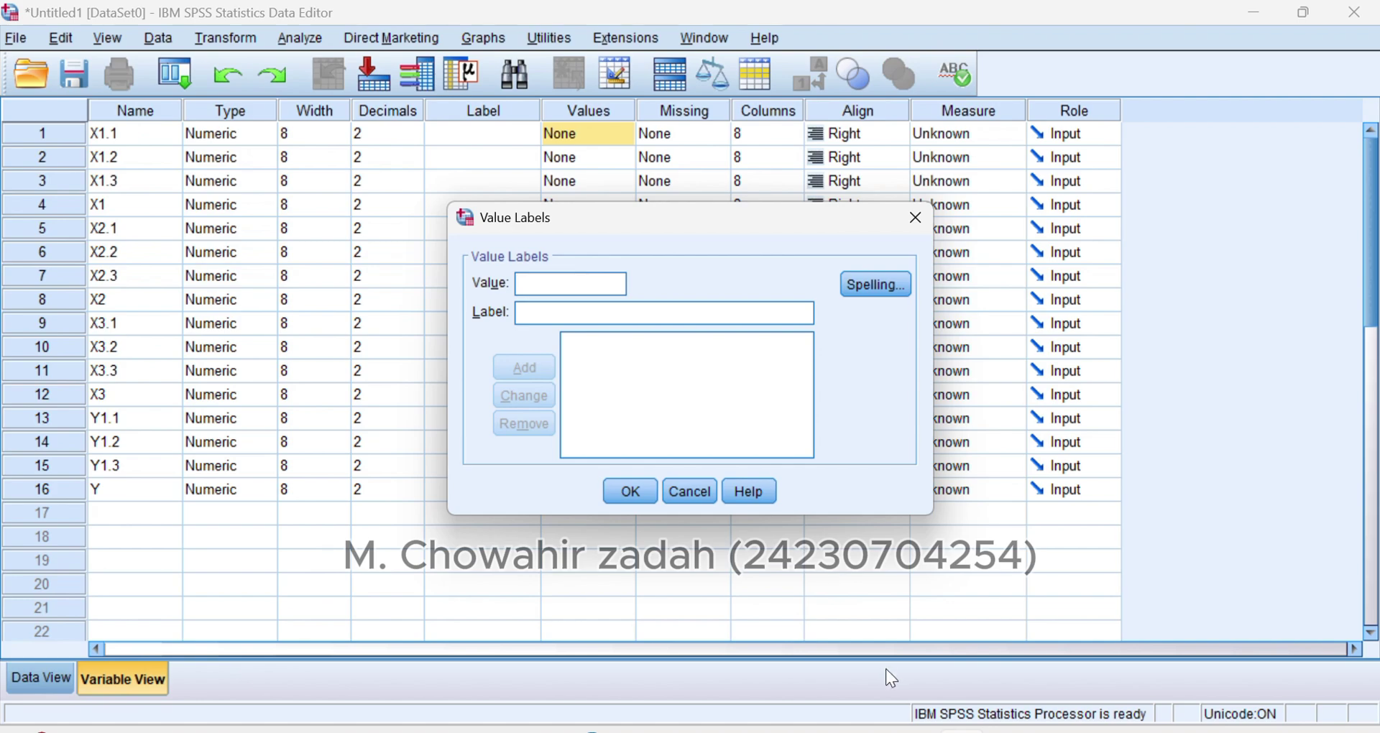
mouse_move(918, 729)
click(920, 676)
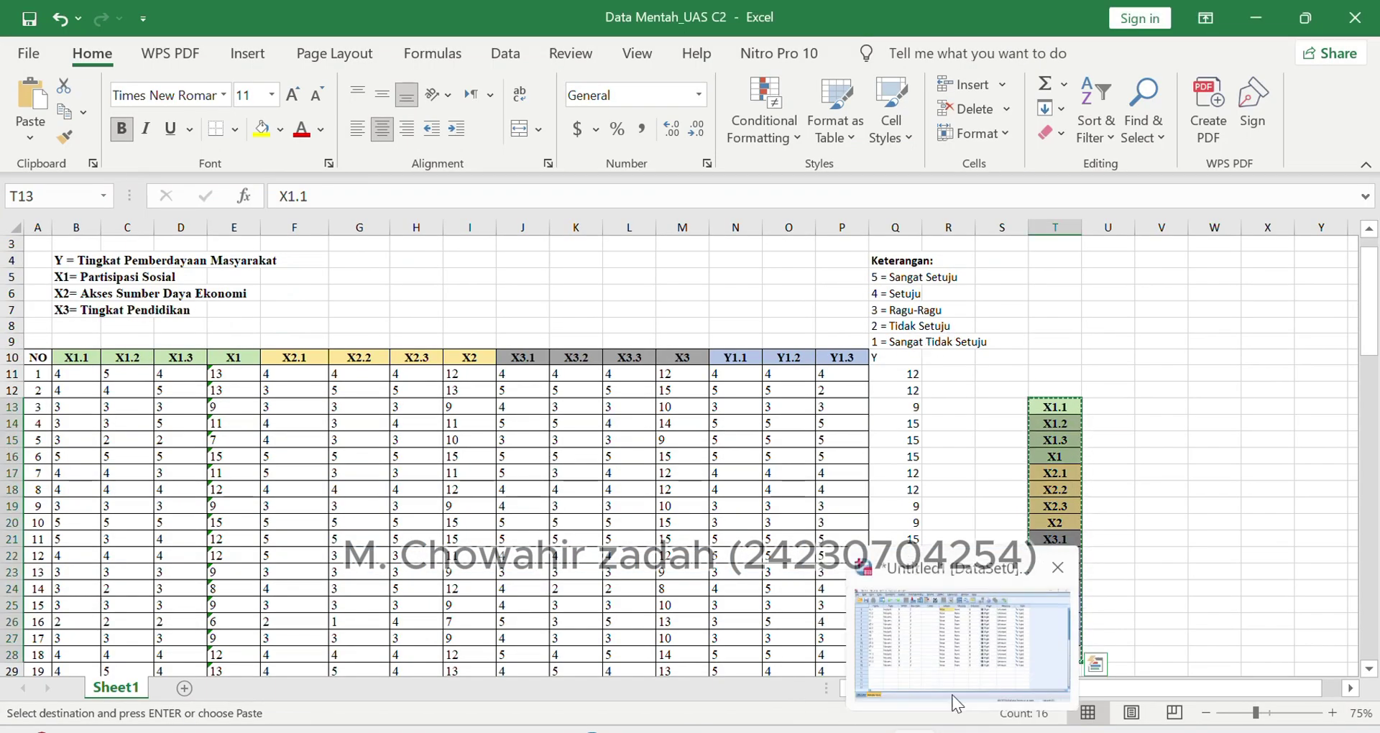
click(954, 687)
Step: Add the value label 1 = SANGAT TIDAK SETUJU for variable X1.1
text(1)
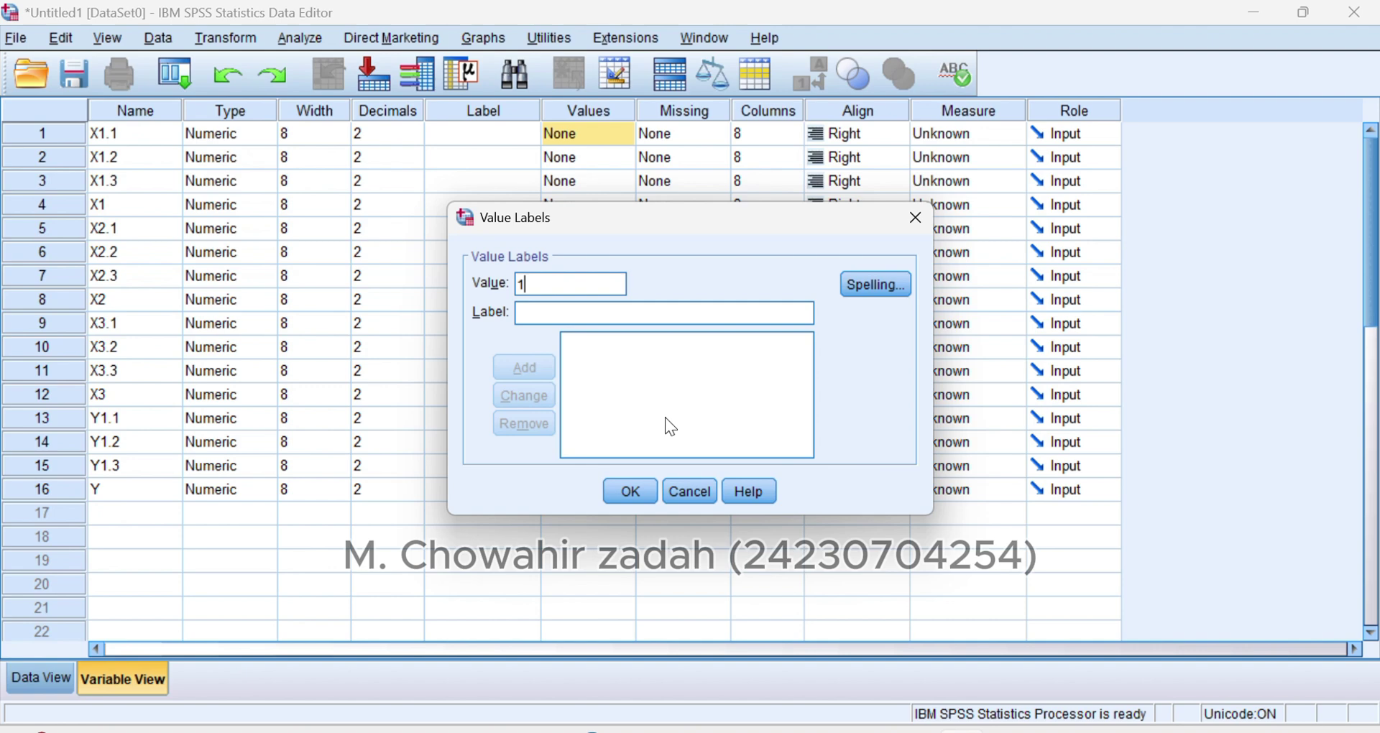
click(554, 309)
text(SANGA)
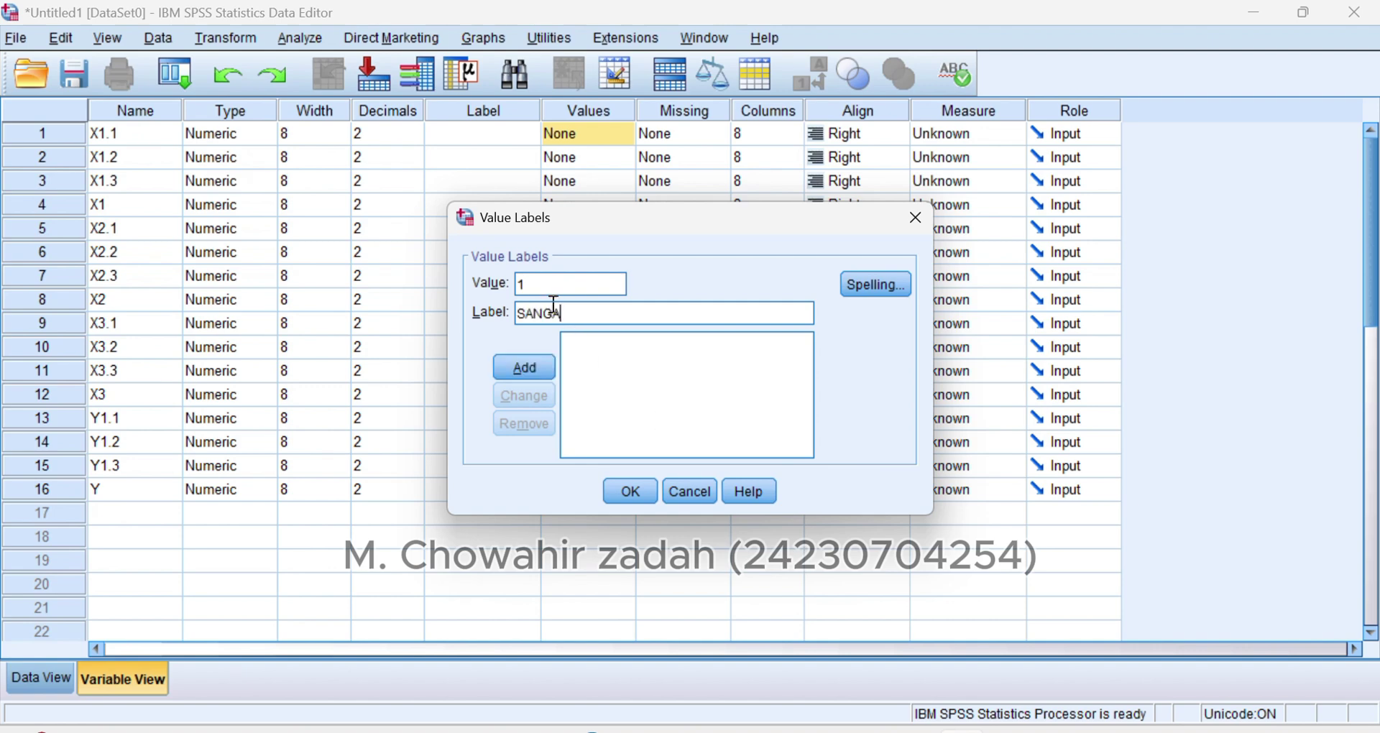
text(T TIDAK SETUJU)
click(533, 361)
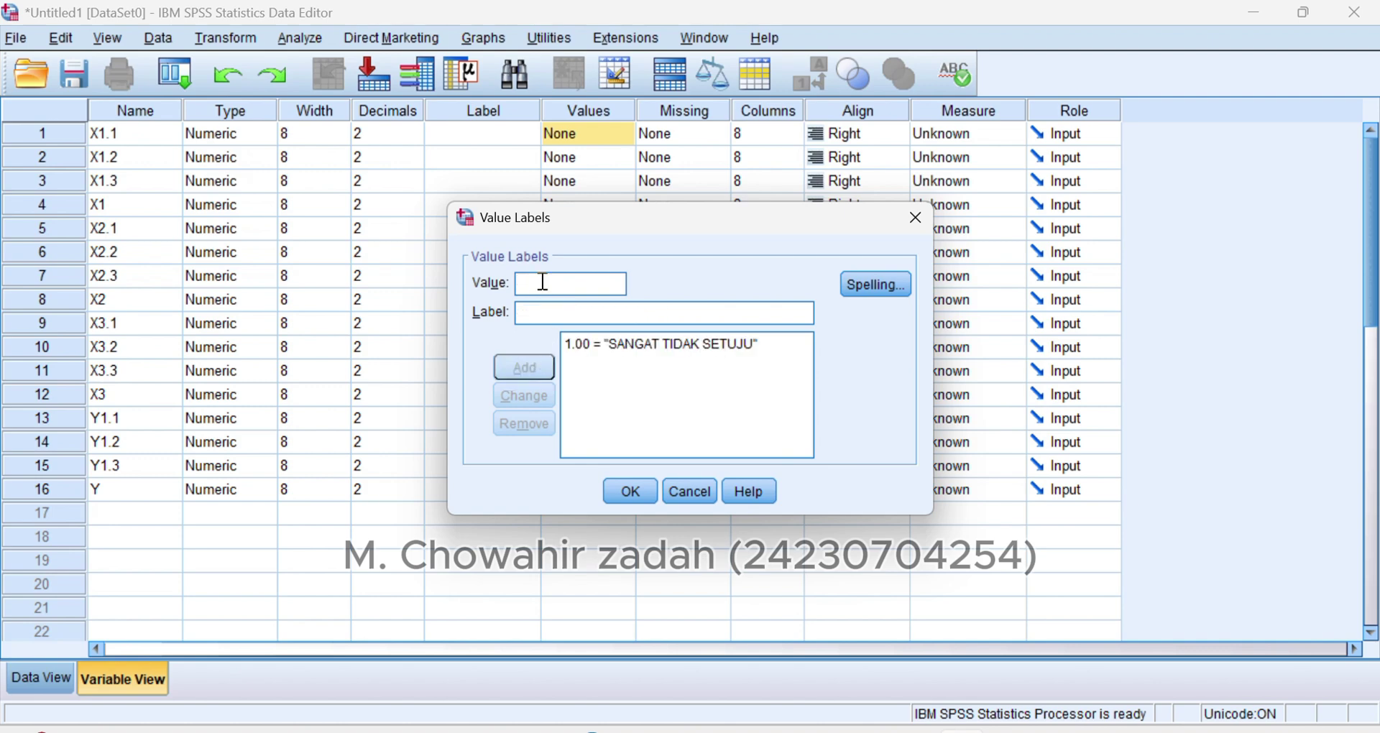
Step: Add the value label 2 = TIDAK SETUJU for variable X1.1
click(544, 283)
text(2)
click(556, 311)
text(TIDAK SET)
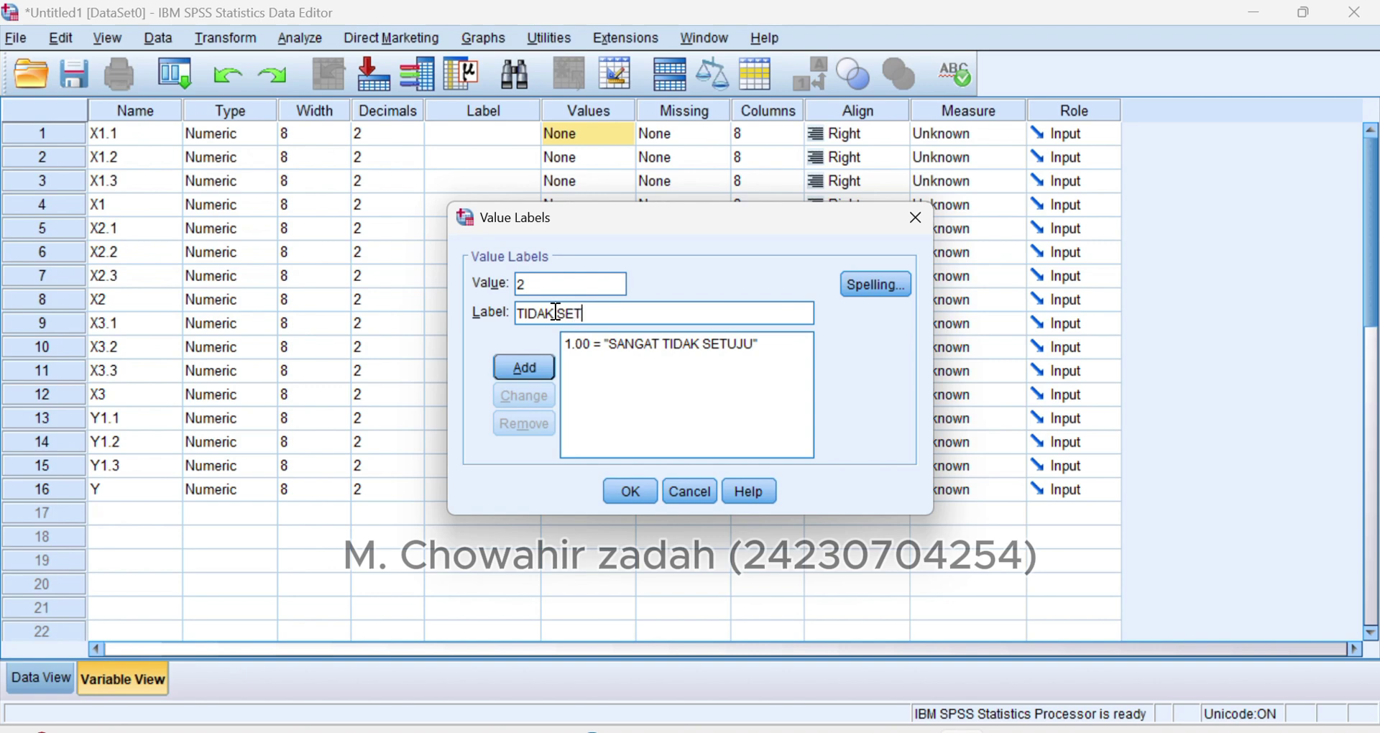
text(UJU)
click(545, 370)
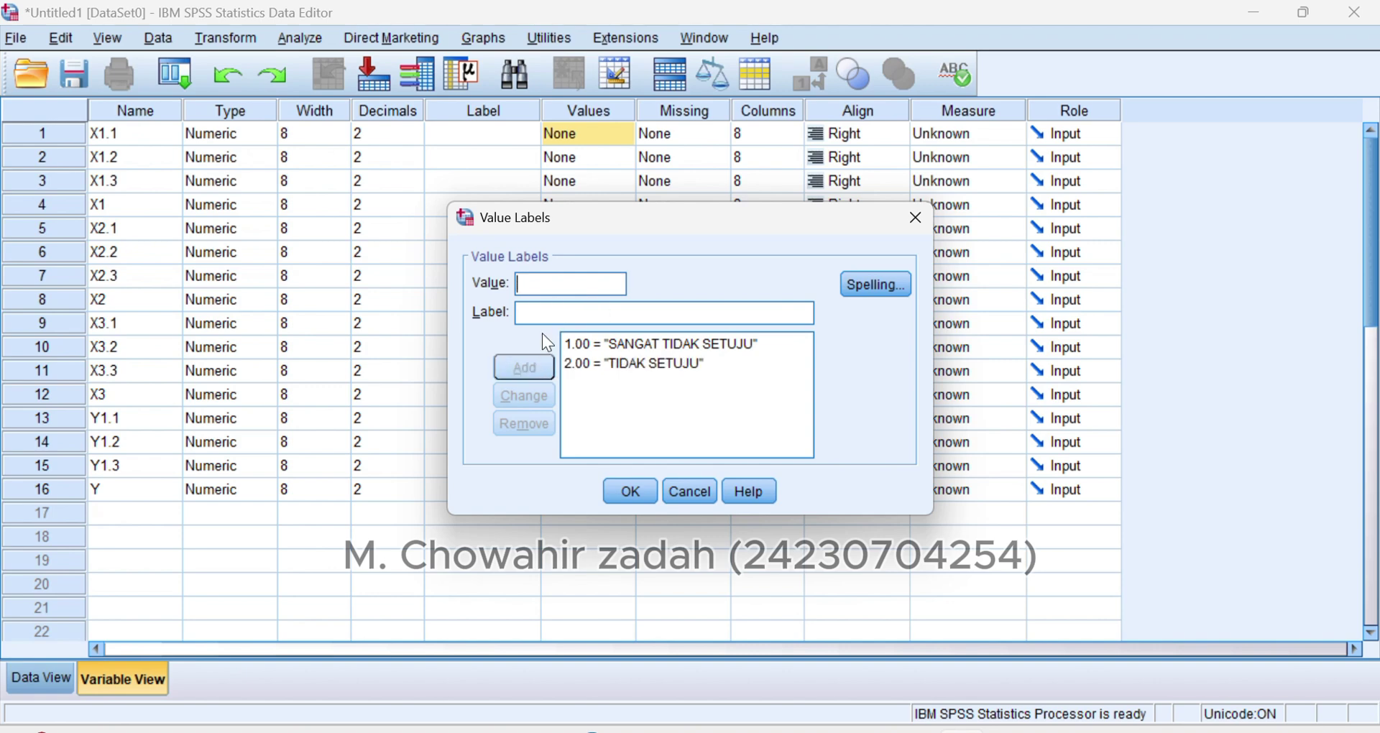
Step: Add the value label 3 = RAGU RAGU for variable X1.1
text(3)
click(543, 314)
text(RAG)
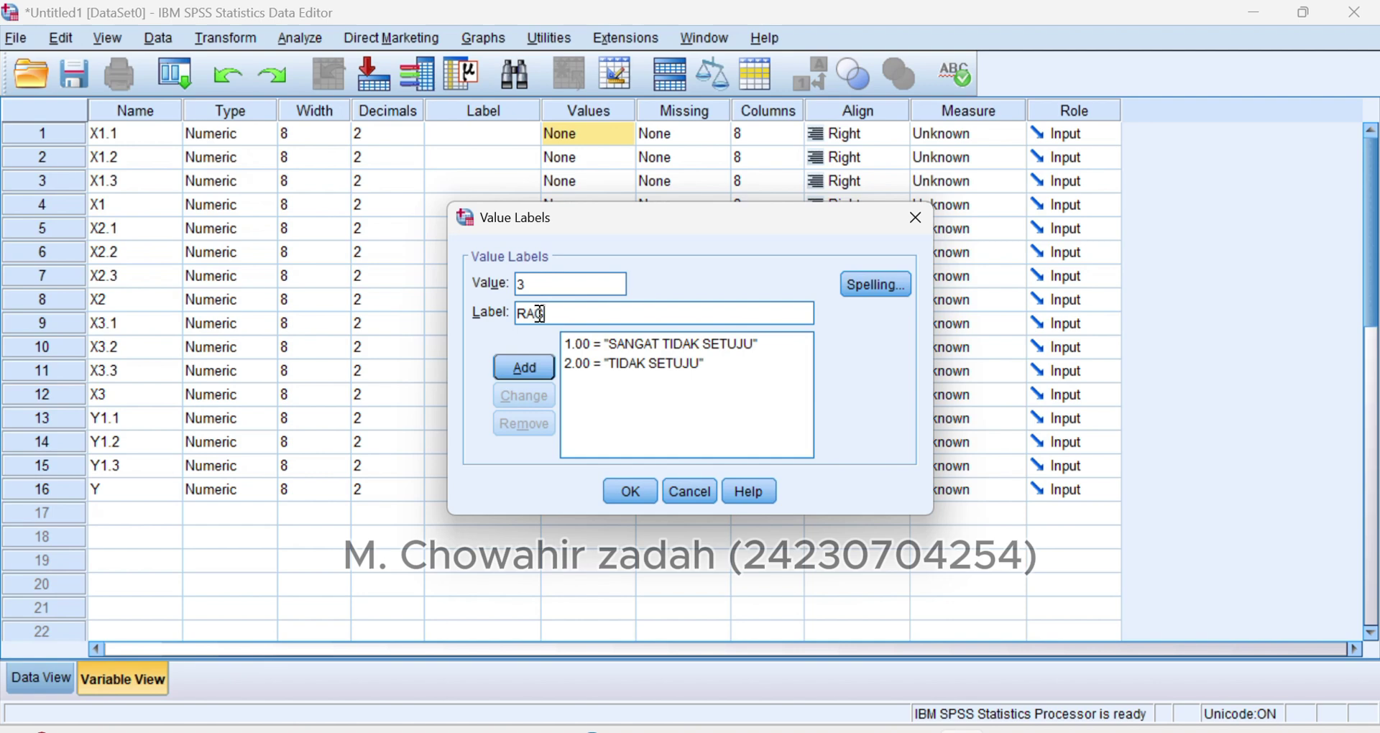
text(U EAGU)
click(565, 316)
key(Delete)
text(R)
click(535, 375)
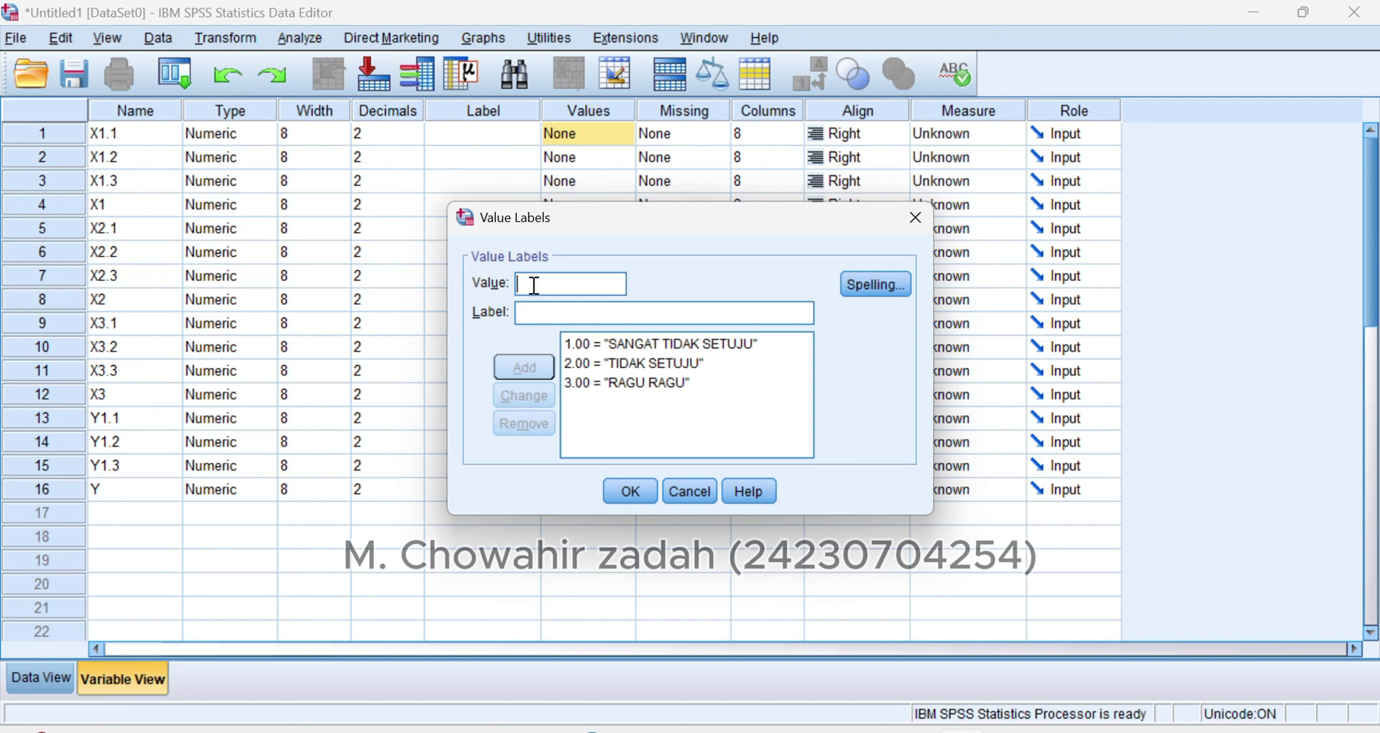
Step: Add the value labels 4 = SETUJU and 5 = SANGAT SETUJU for variable X1.1
text(4)
click(543, 315)
text(SETUJU)
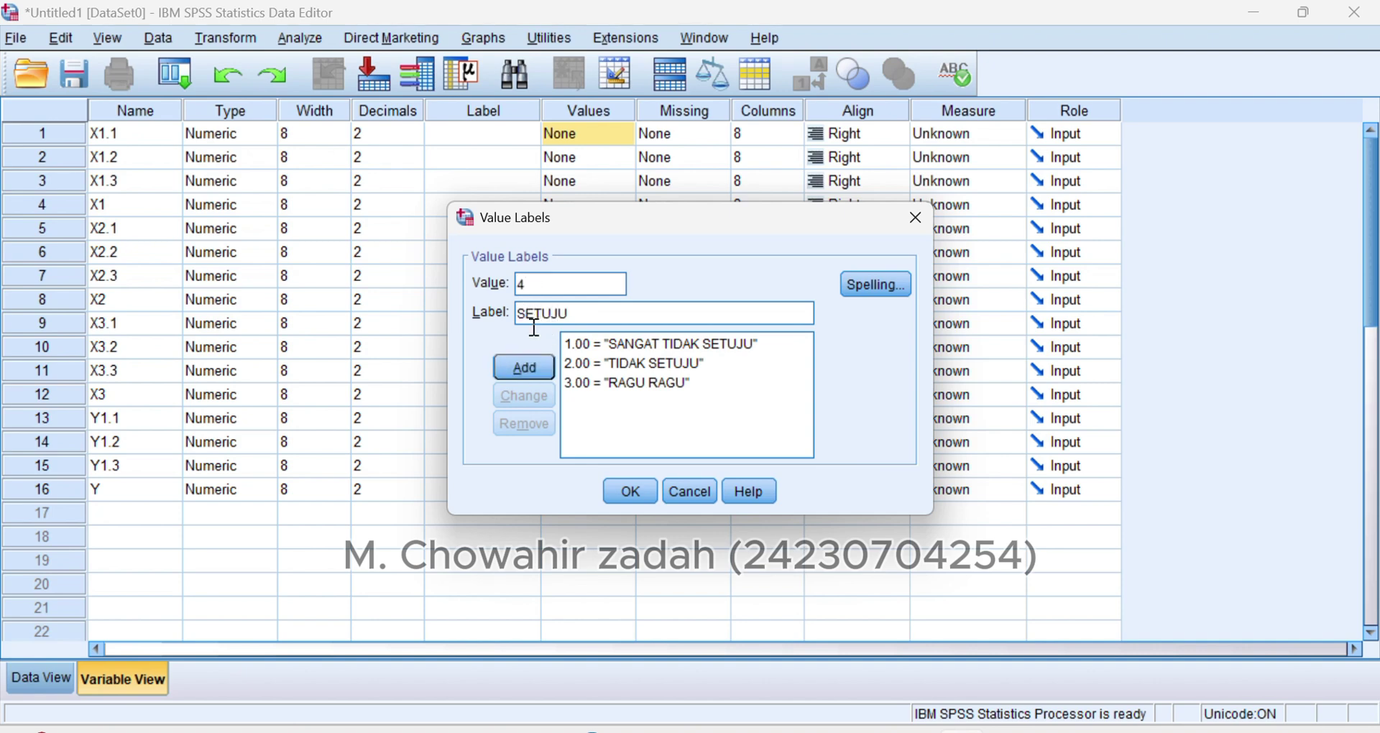
click(523, 365)
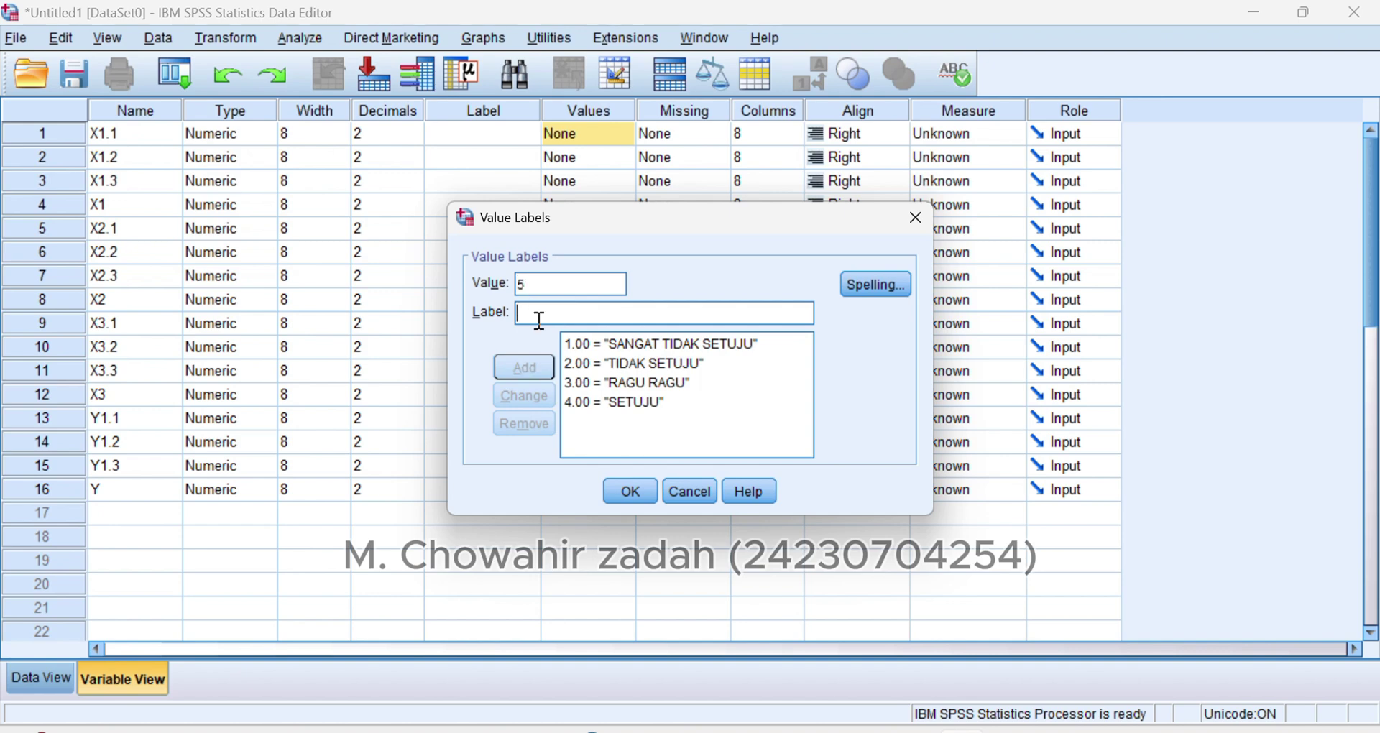
text(SANGAT SE)
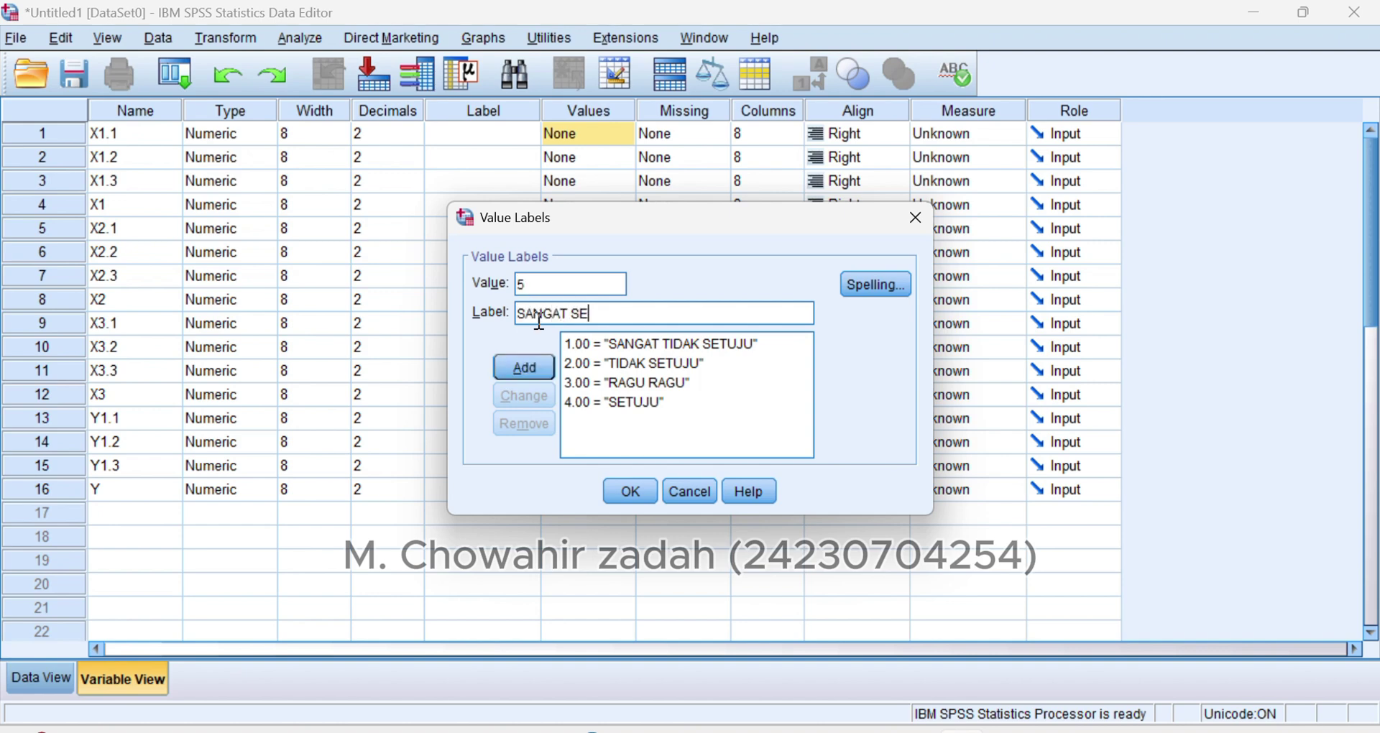
text(TUJU)
click(532, 371)
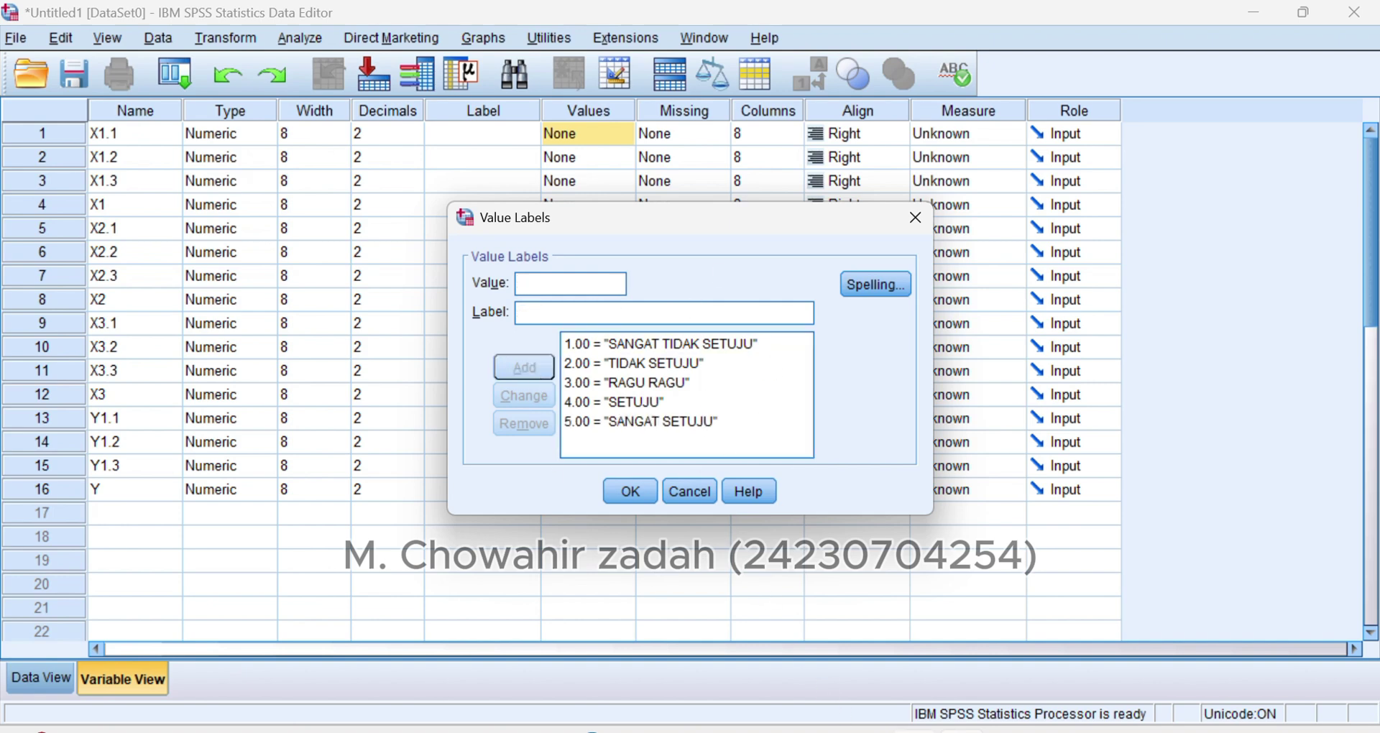
Step: Compare the entered labels with the answer scale in Excel, then return to SPSS and accept X1.1's value labels
click(933, 663)
key(ctrl+v)
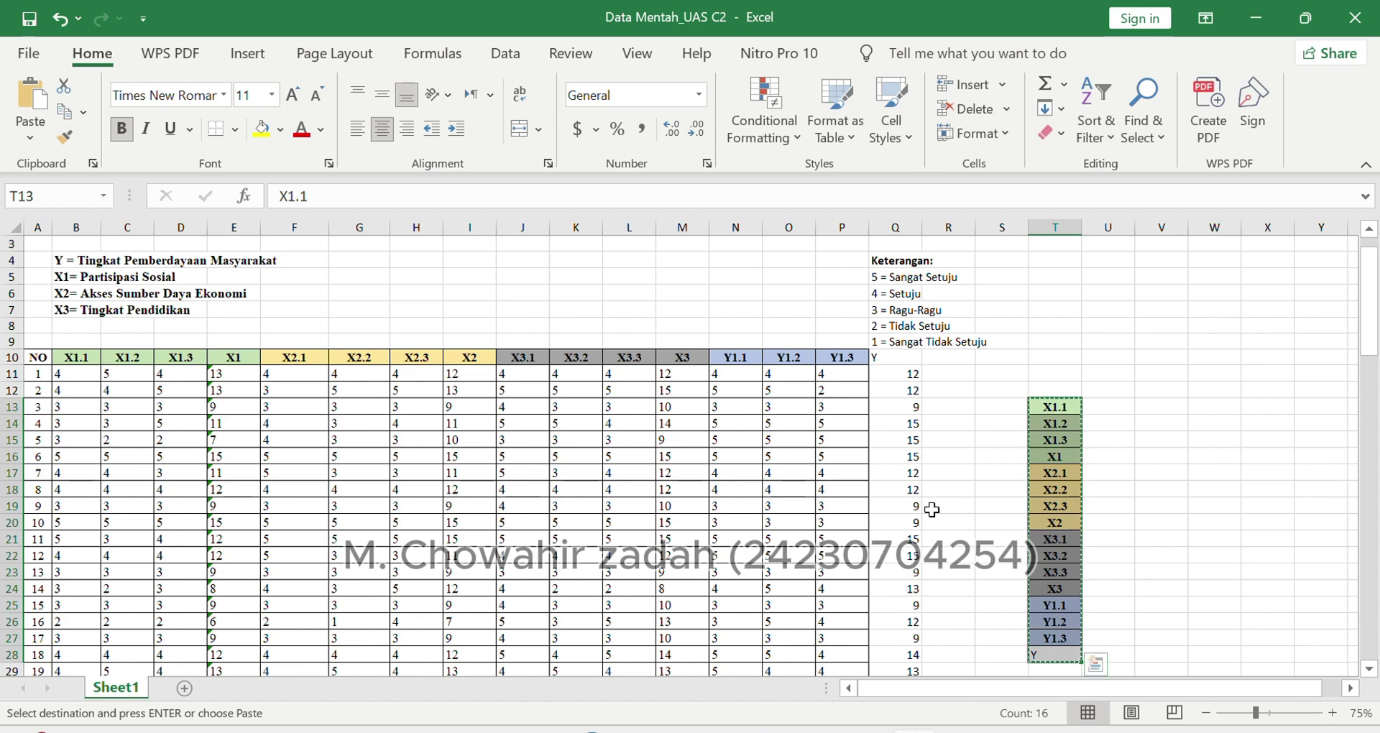
click(902, 651)
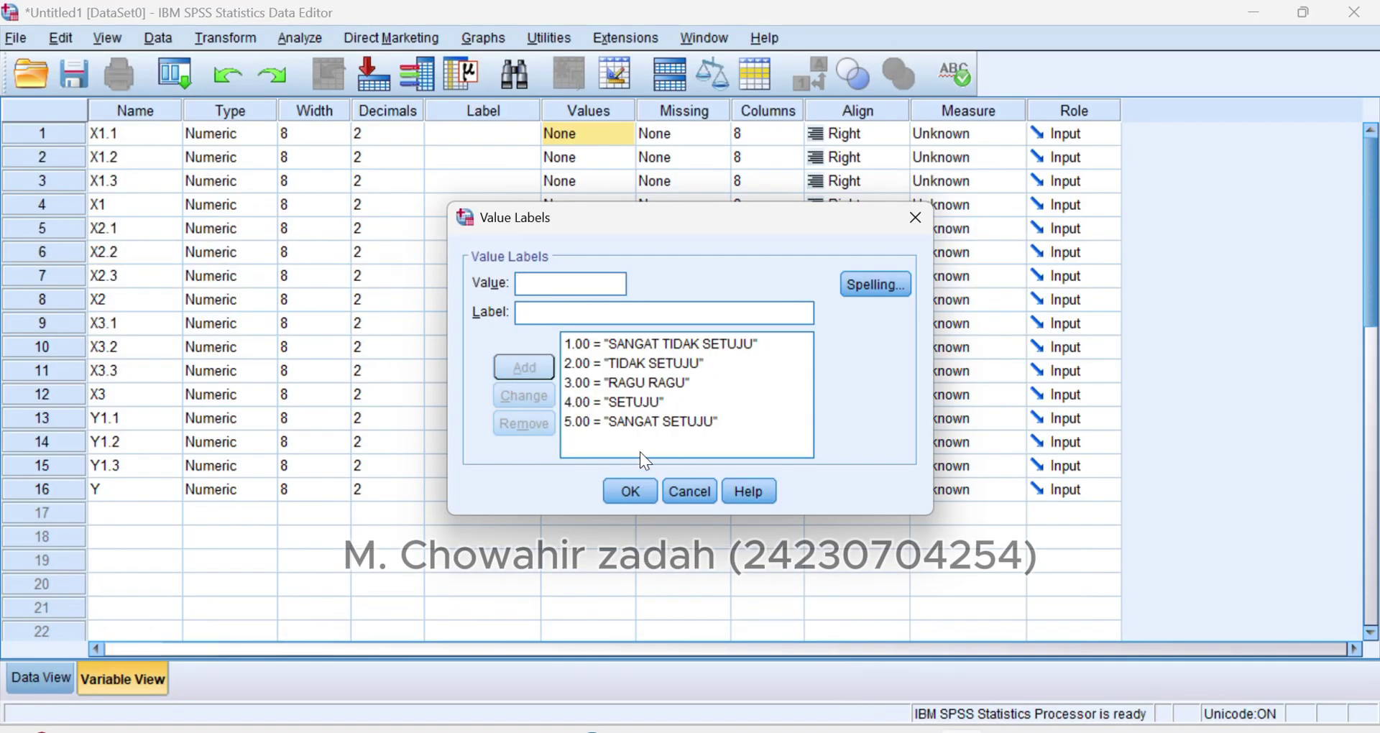
click(631, 490)
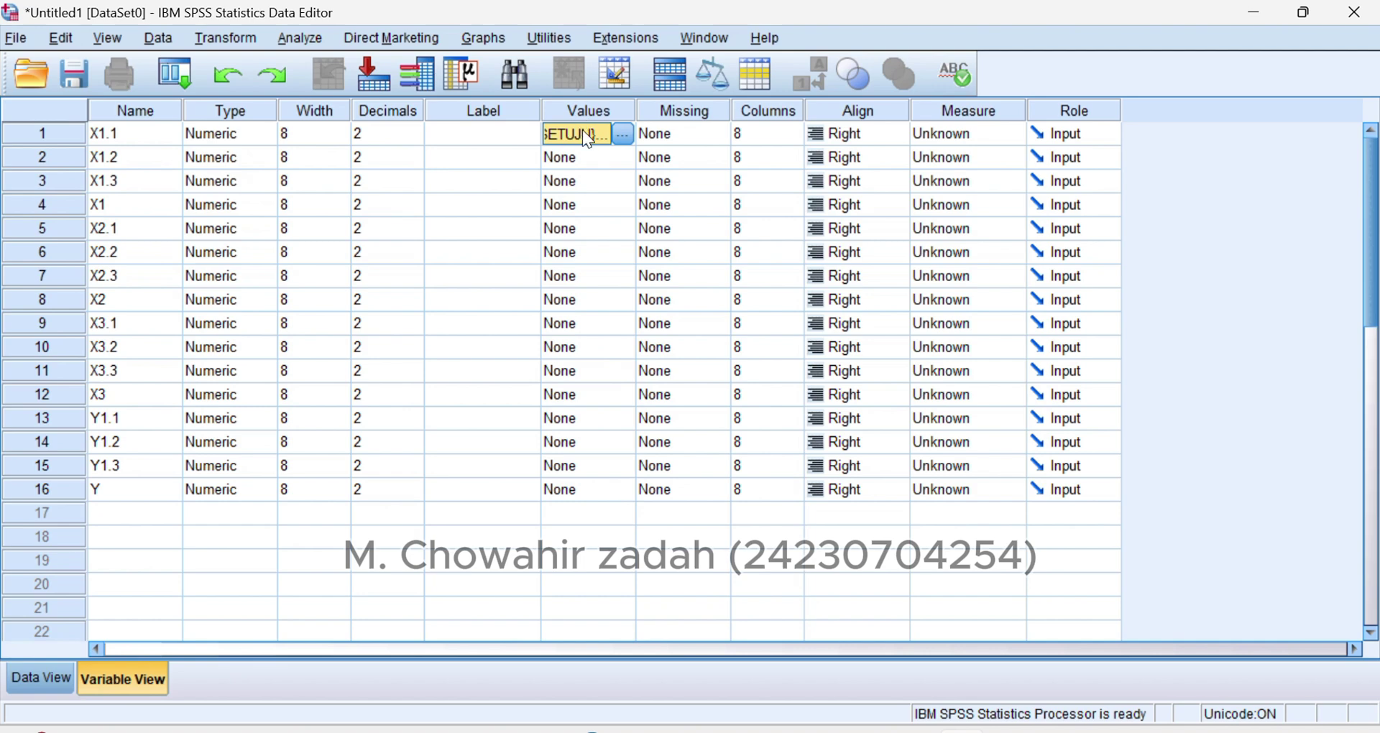
Step: Copy X1.1's value labels and paste them into the Values cells of X1.2 and X1.3
key(ctrl+c)
drag(589, 156, 597, 190)
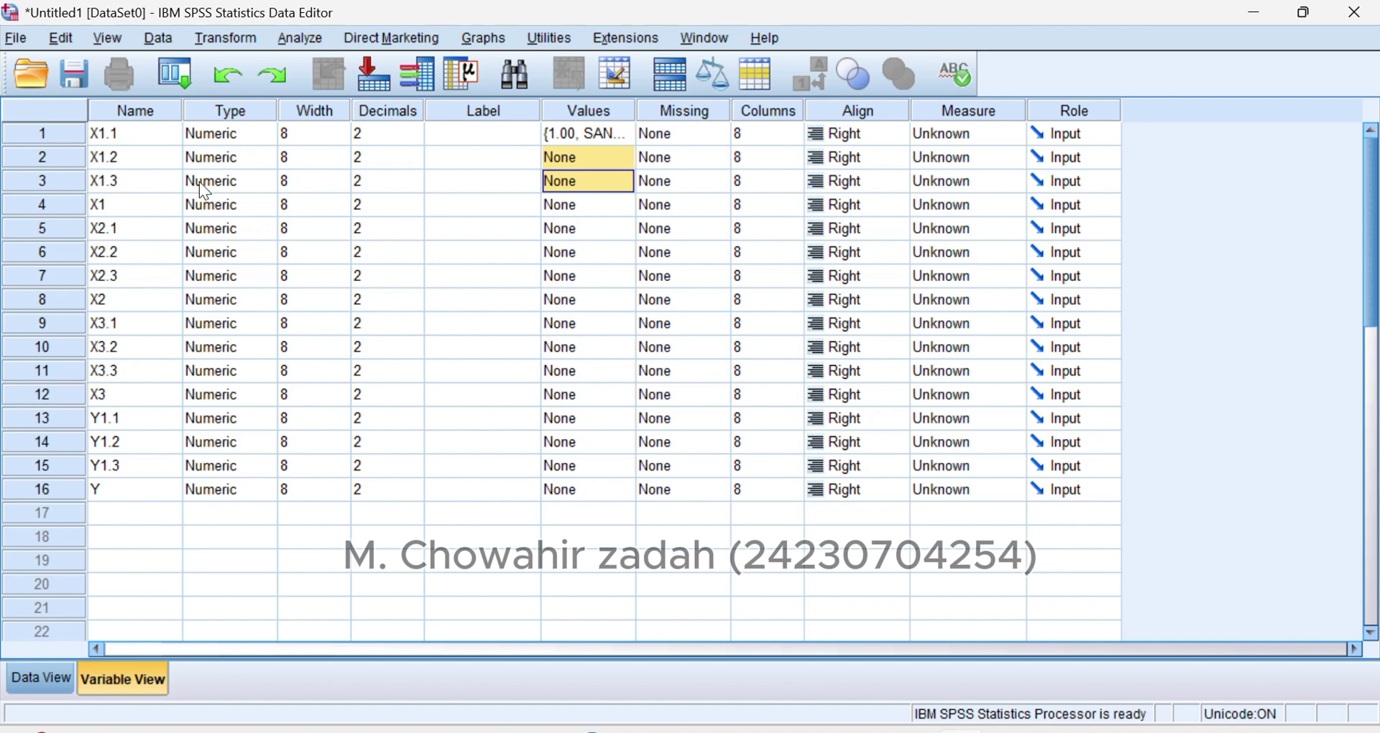
key(ctrl+v)
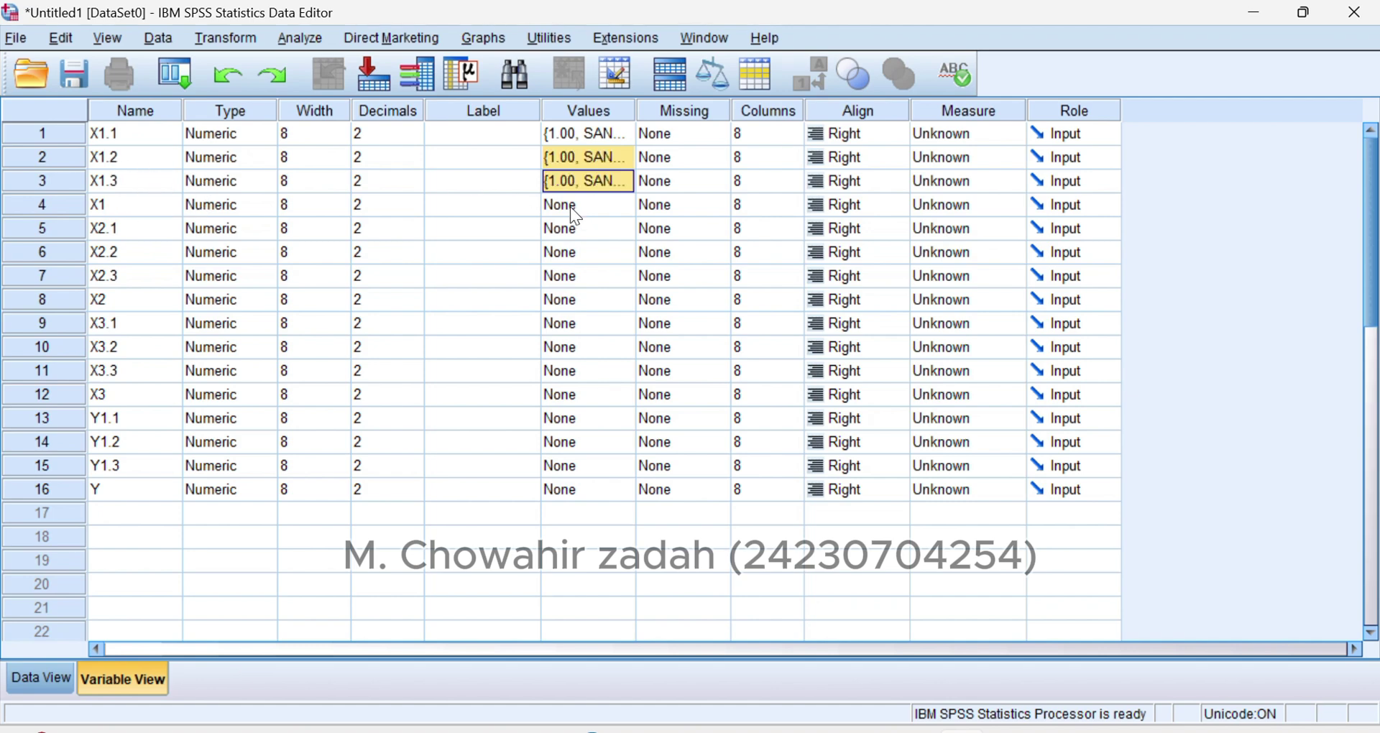
Step: Paste the copied value labels into the Values cells of X2.1, X2.2 and X2.3
click(595, 230)
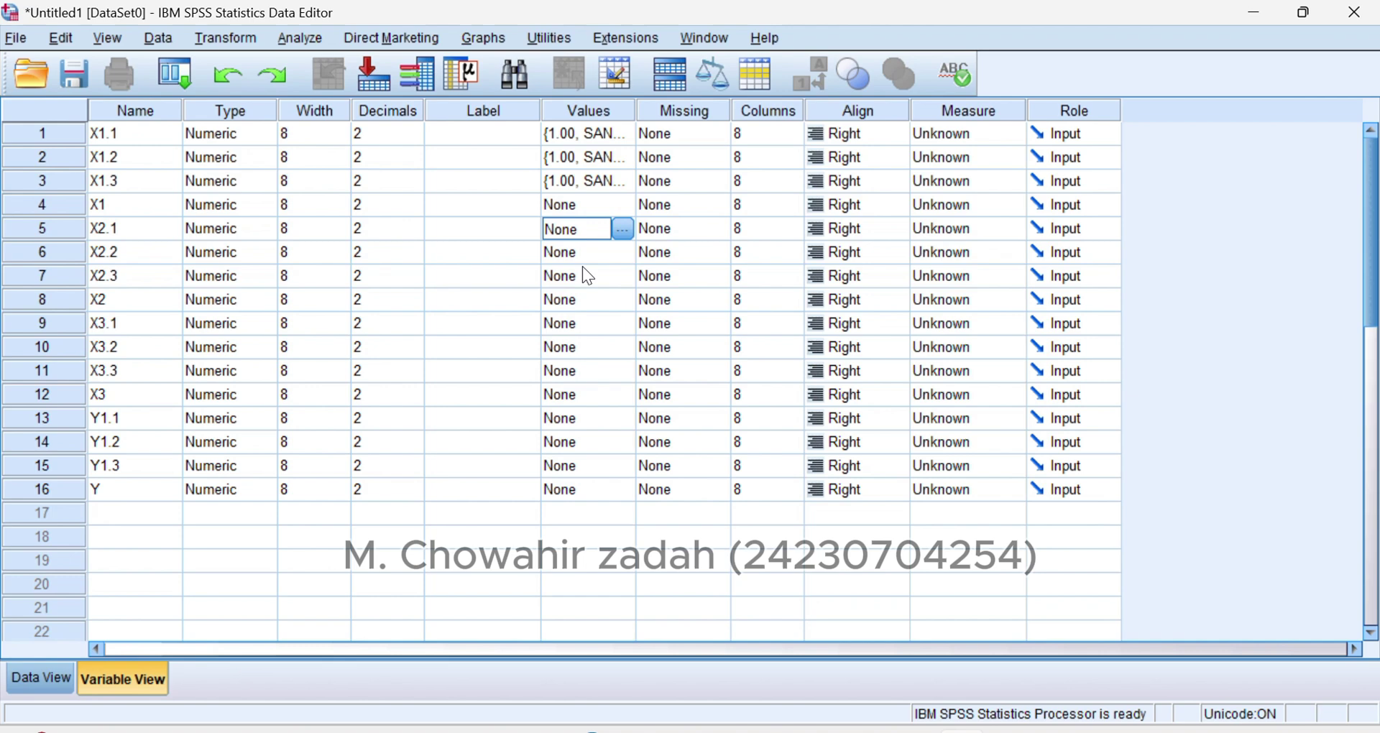
key(ctrl+v)
drag(582, 235, 592, 269)
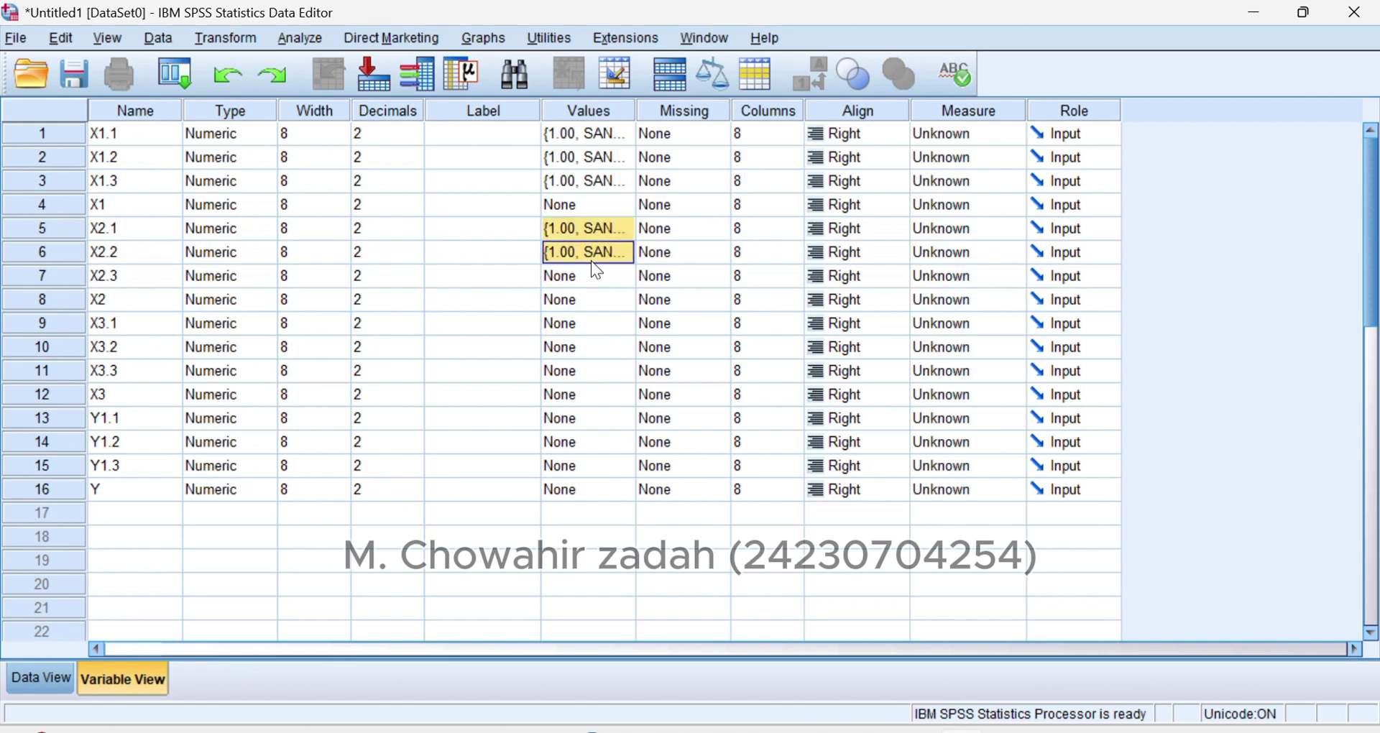
click(590, 267)
key(ctrl+v)
Step: Paste the copied value labels into the Values cells of X3.1, X3.2 and X3.3
click(596, 325)
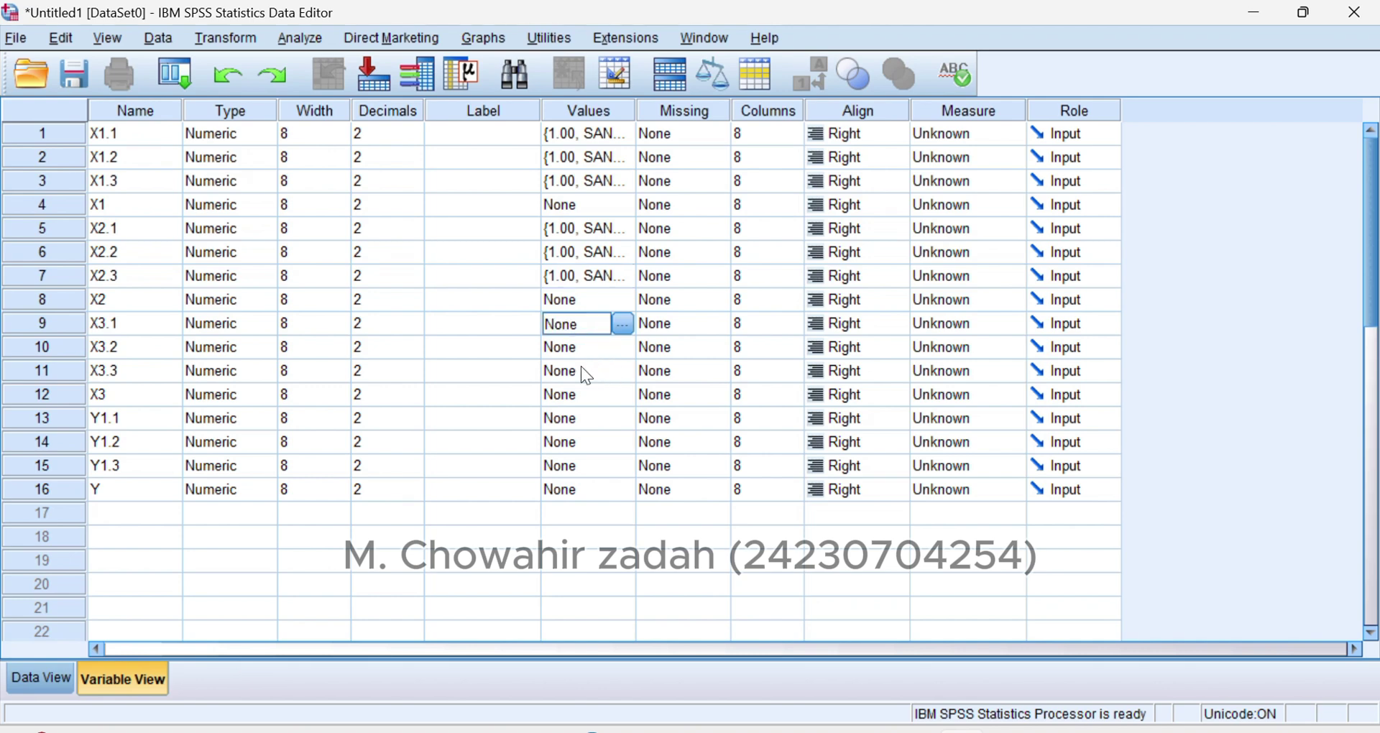
key(ctrl+v)
click(581, 341)
key(ctrl+v)
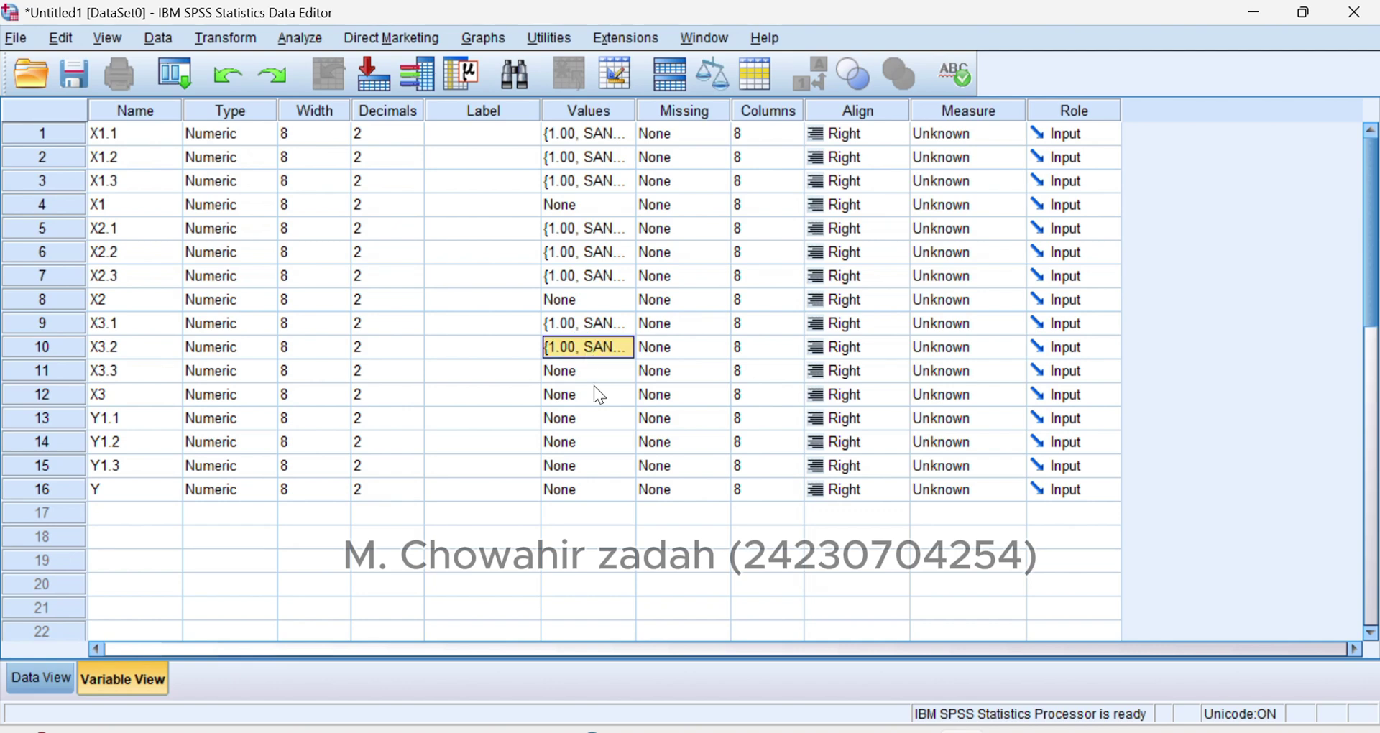
click(594, 387)
click(597, 372)
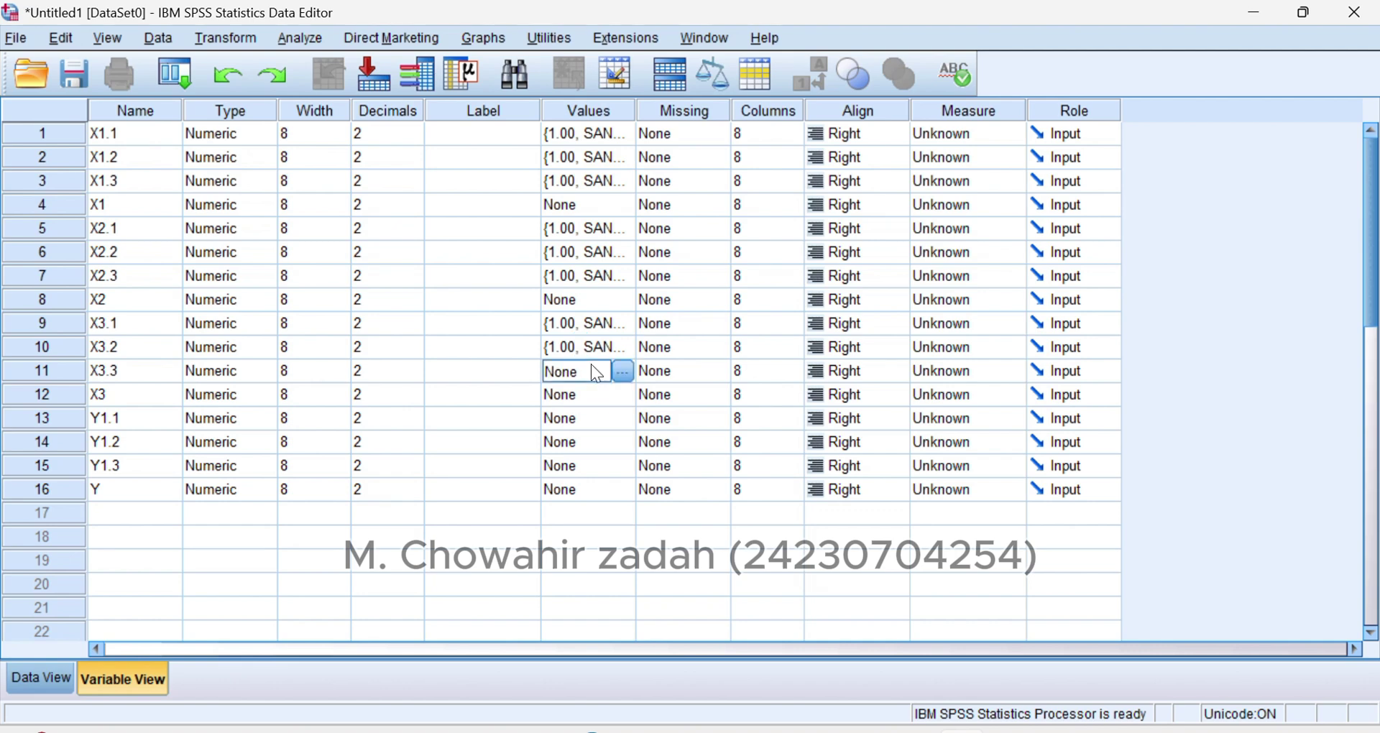
key(ctrl+v)
Step: Paste the copied value labels into the Values cells of Y1.1, Y1.2 and Y1.3, skipping the total X3
key(Down)
key(Down)
key(ctrl+v)
key(Down)
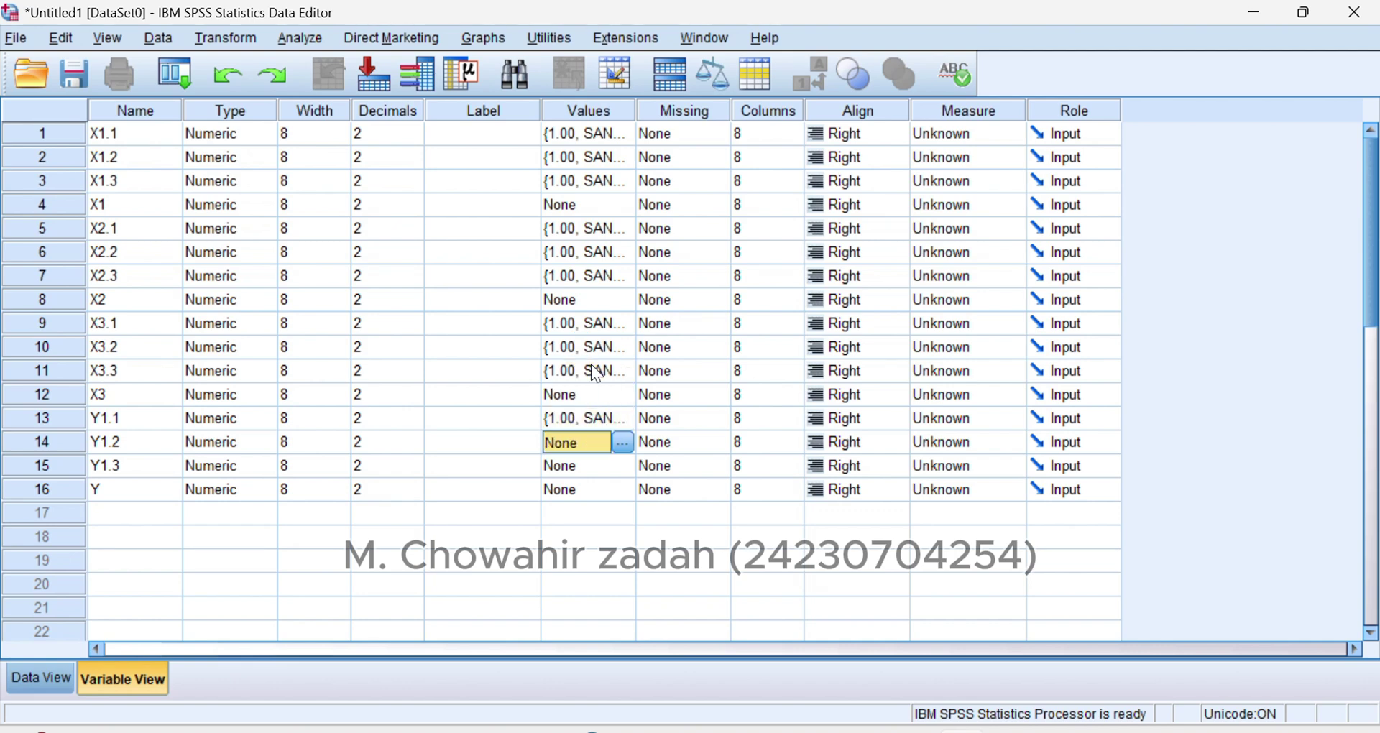
key(ctrl+v)
key(Down)
key(ctrl+v)
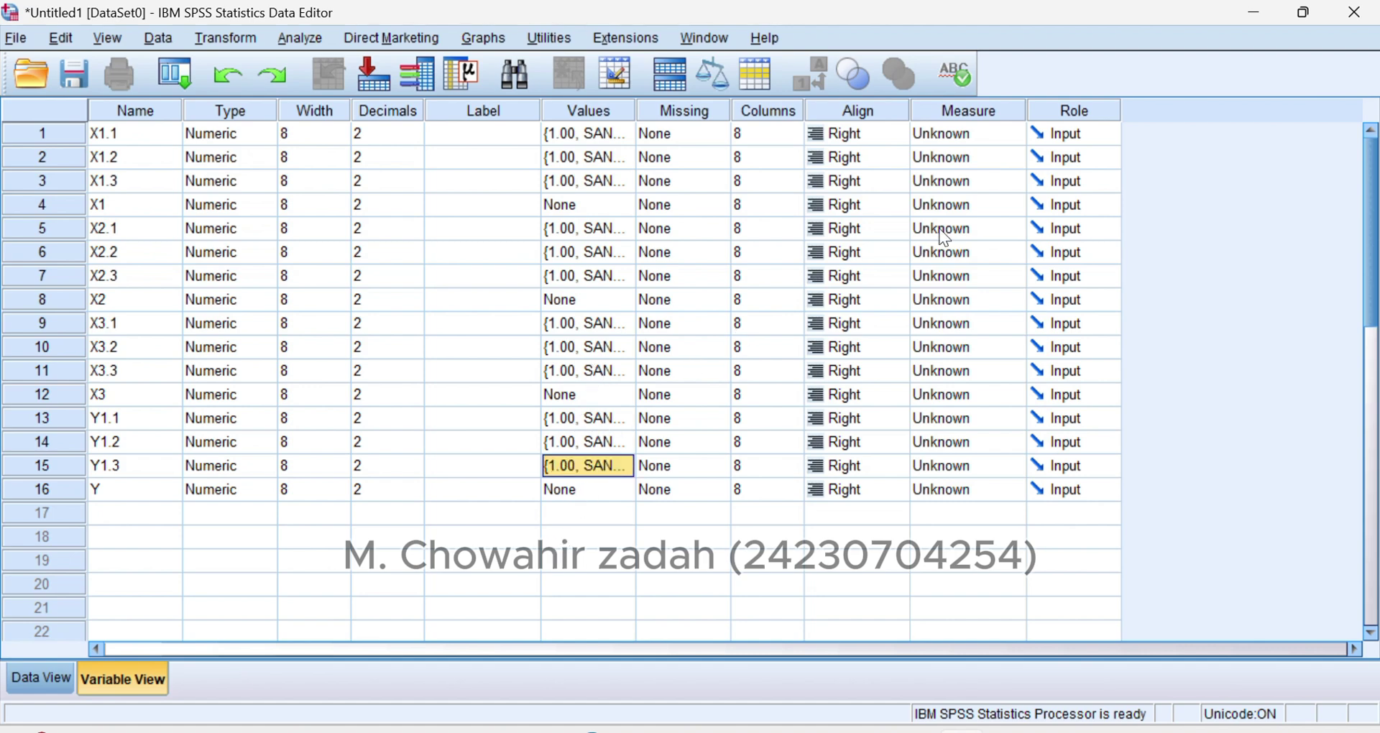
Step: Set the measurement level of variable X1.1 to Ordinal
click(986, 134)
click(990, 151)
click(1017, 133)
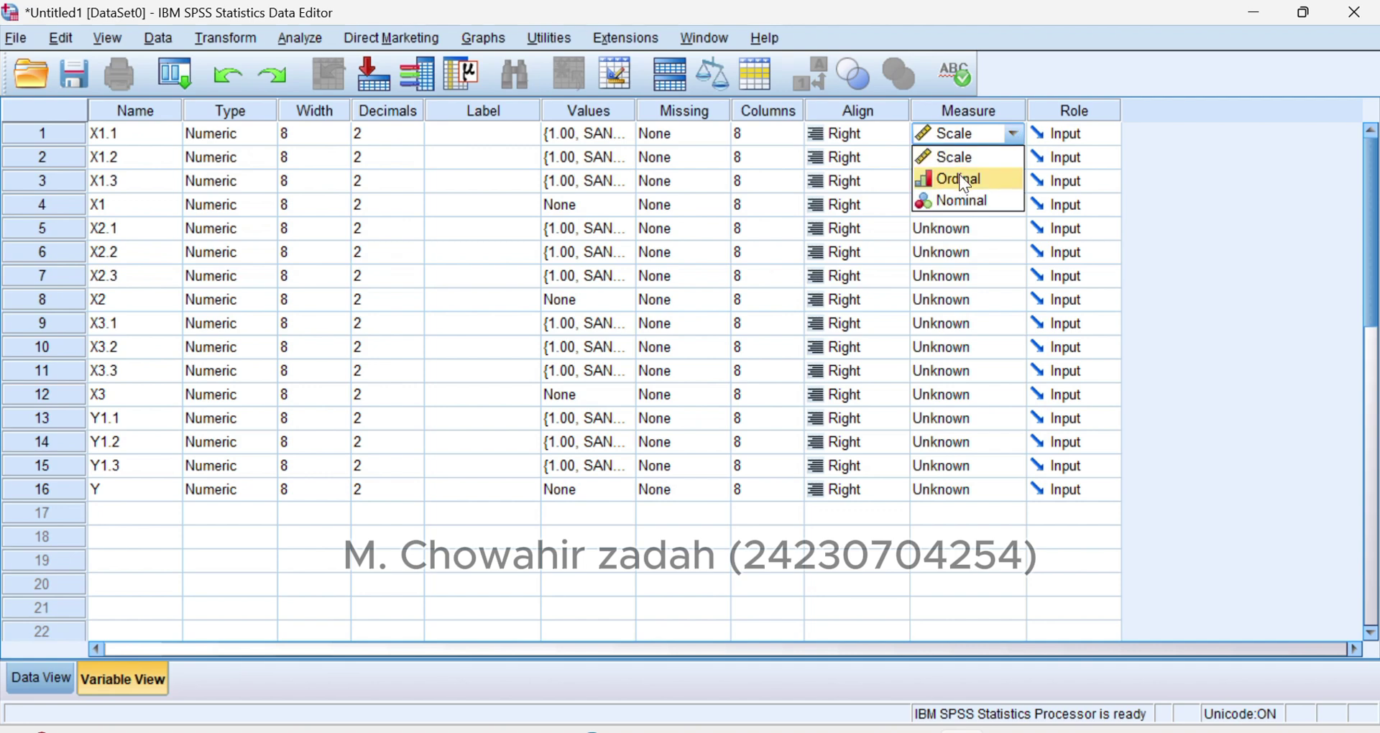
click(965, 180)
click(993, 133)
key(ctrl+c)
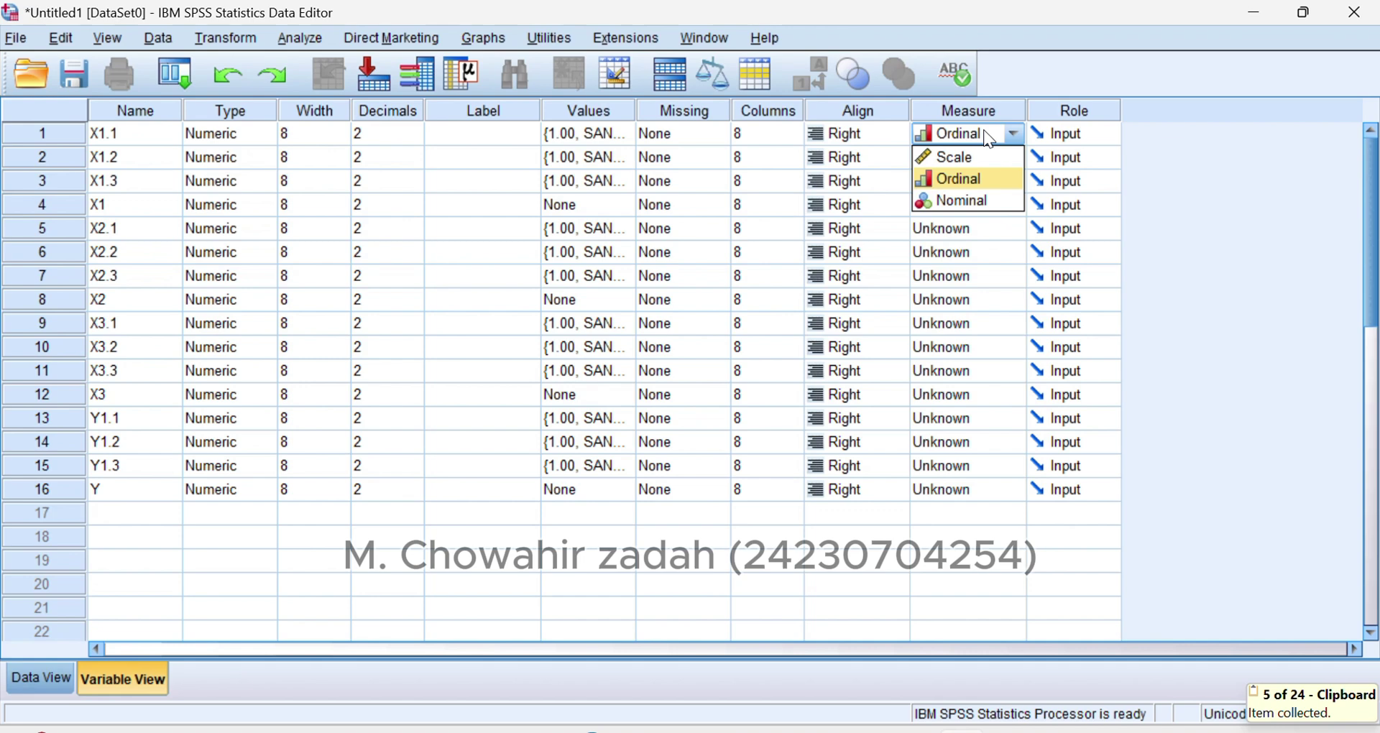
click(983, 131)
click(983, 158)
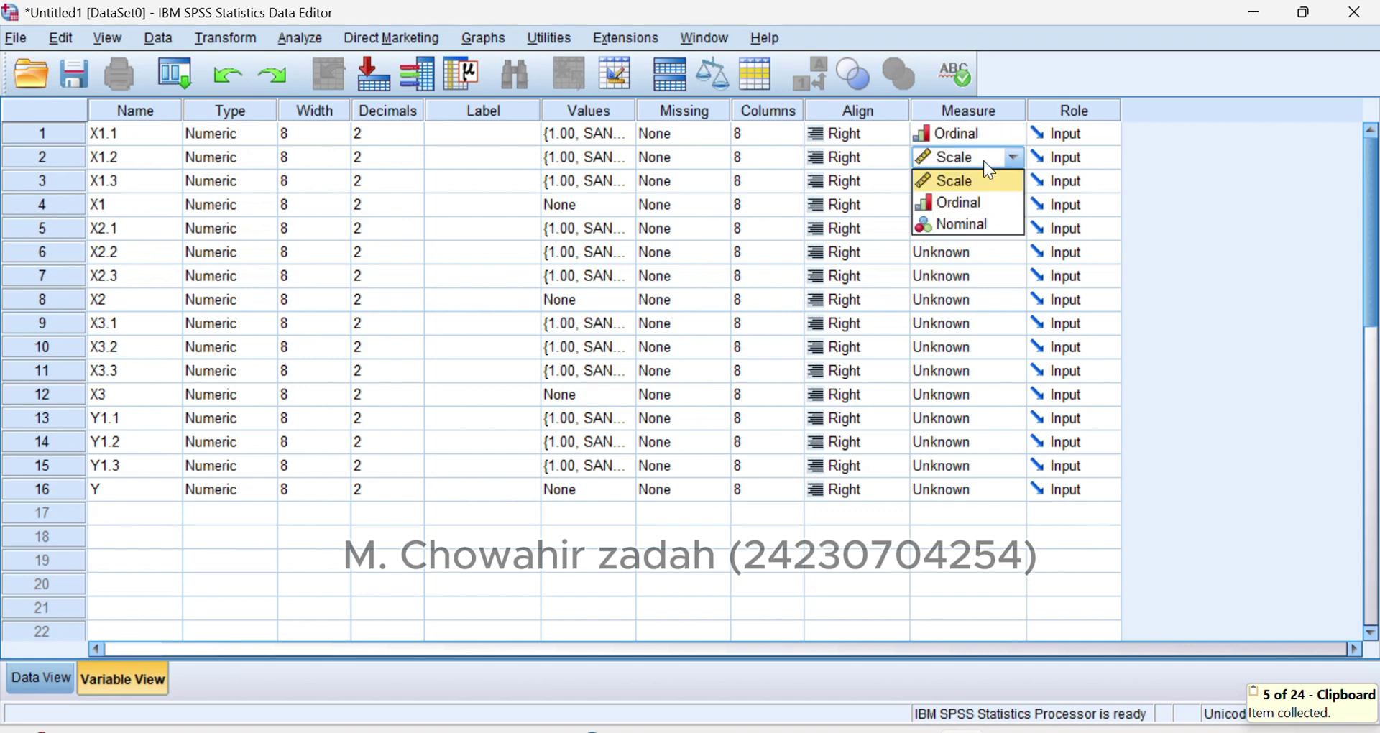
drag(984, 158, 991, 501)
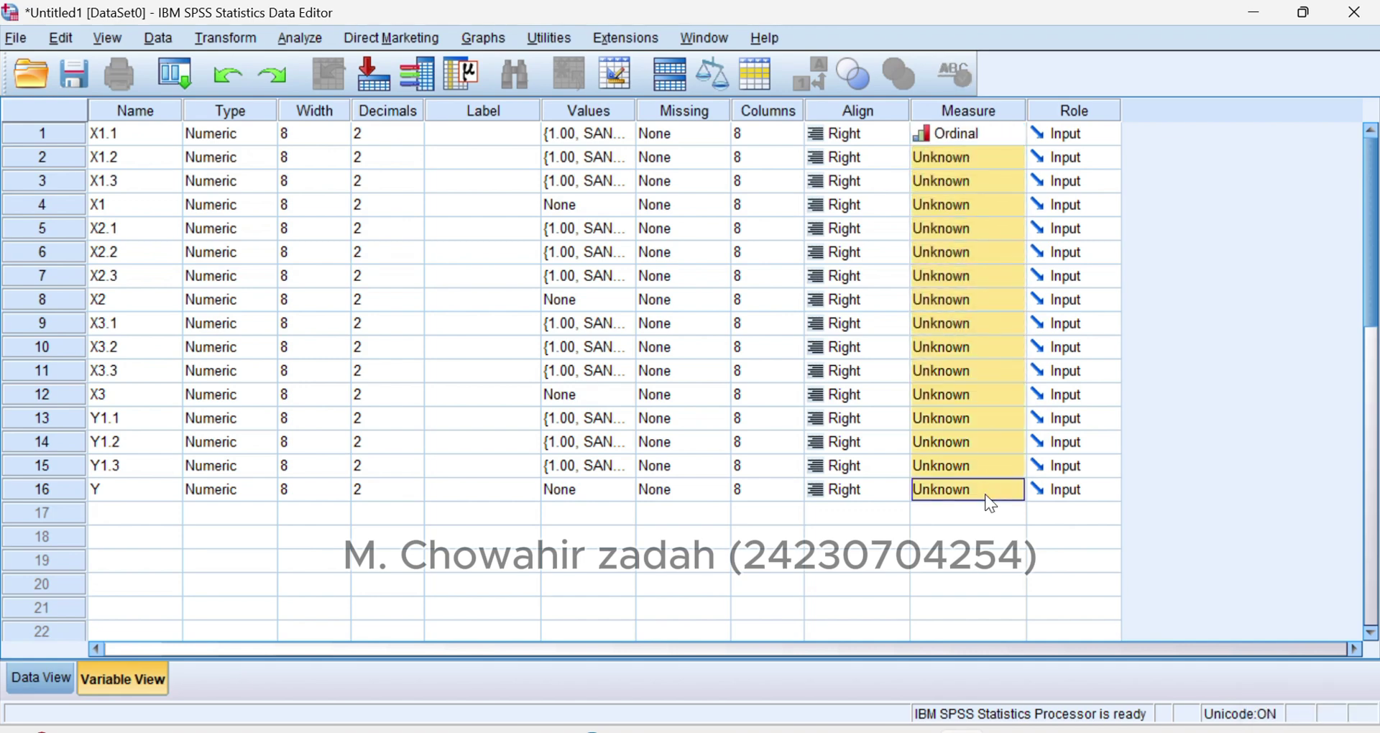
Step: Try to copy X1.1's Ordinal measure into the Measure cells of rows 2 to 17, then undo the paste
click(1010, 134)
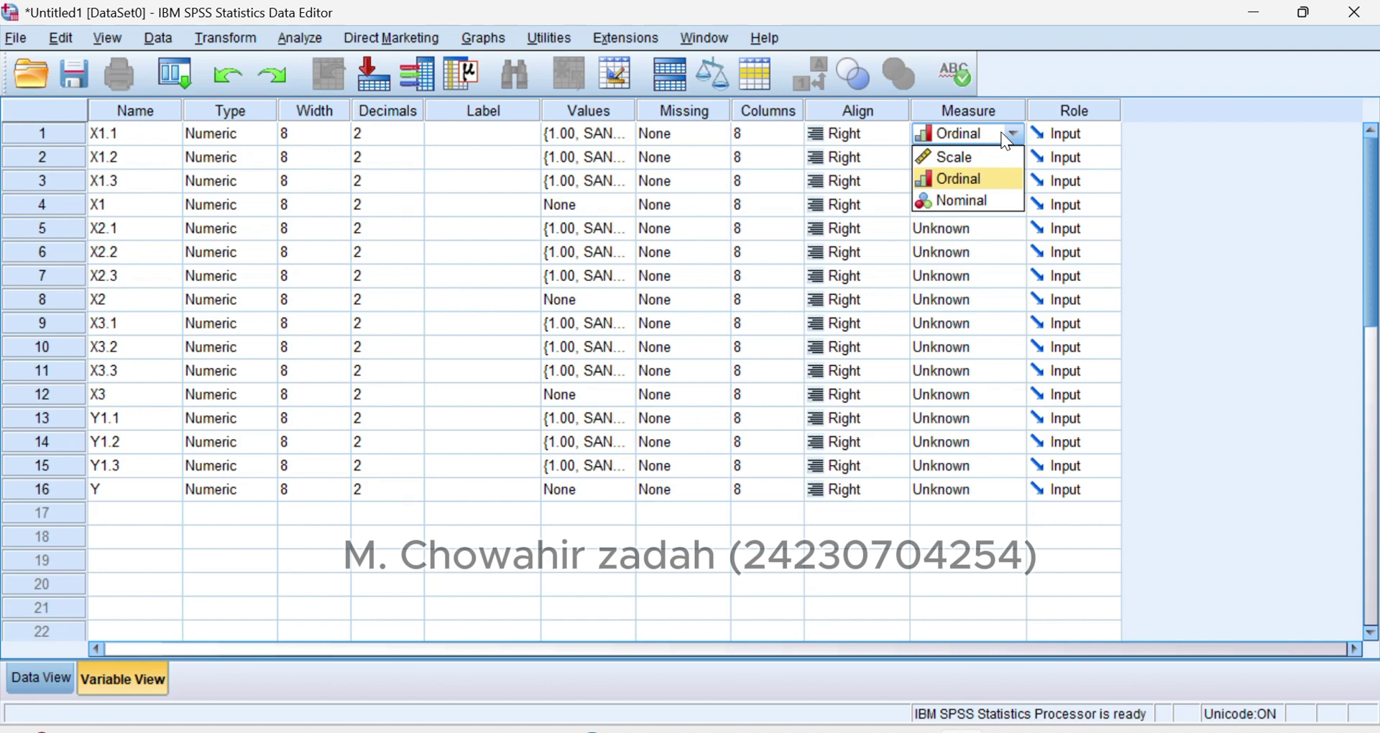
click(1001, 138)
click(970, 135)
click(970, 138)
key(ctrl+c)
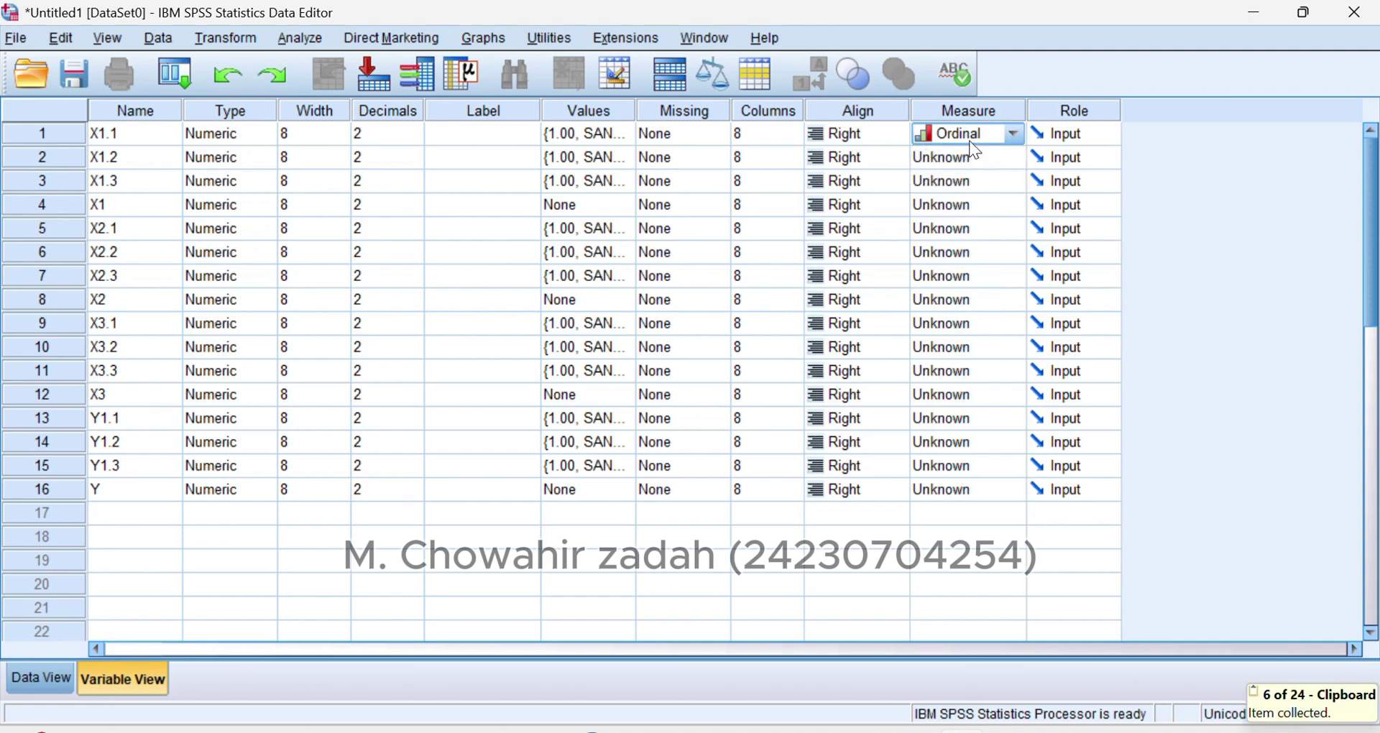
click(977, 138)
key(Escape)
drag(1008, 513, 949, 149)
key(ctrl+v)
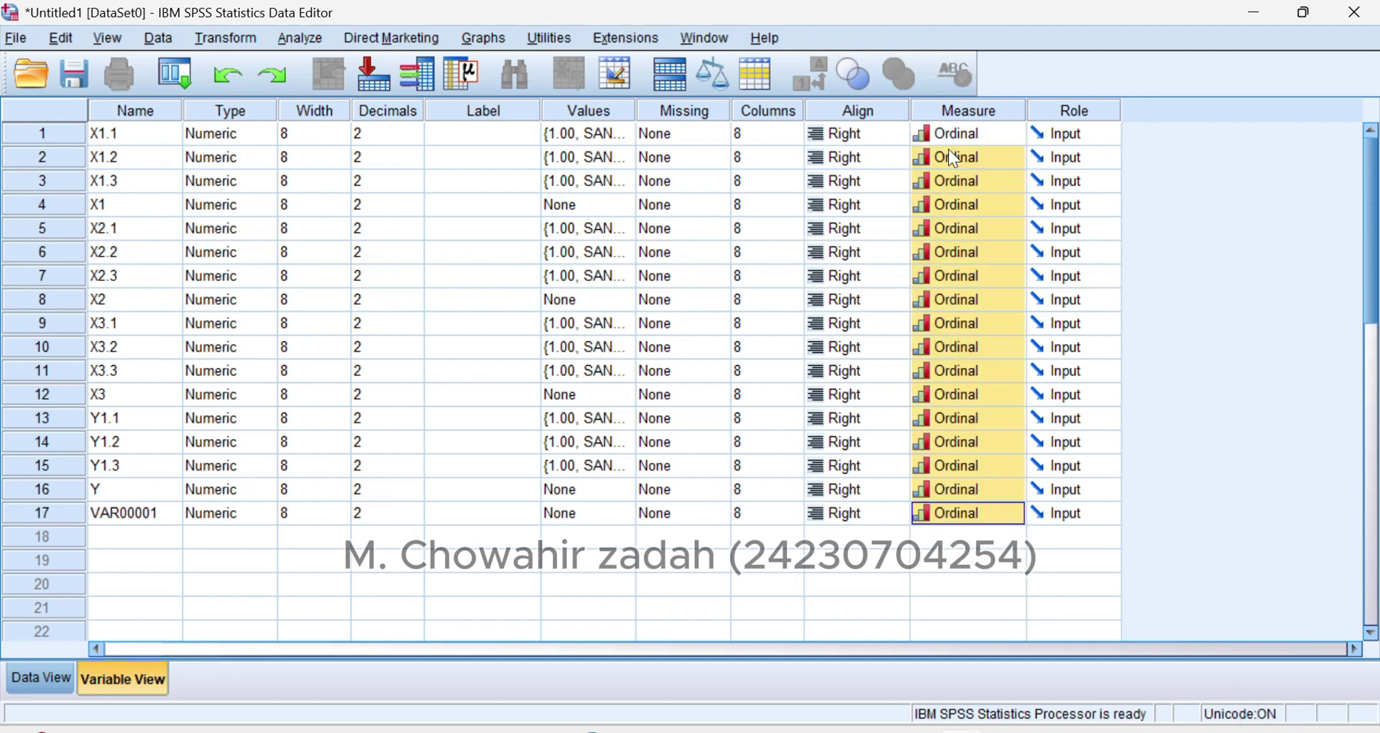
key(ctrl+z)
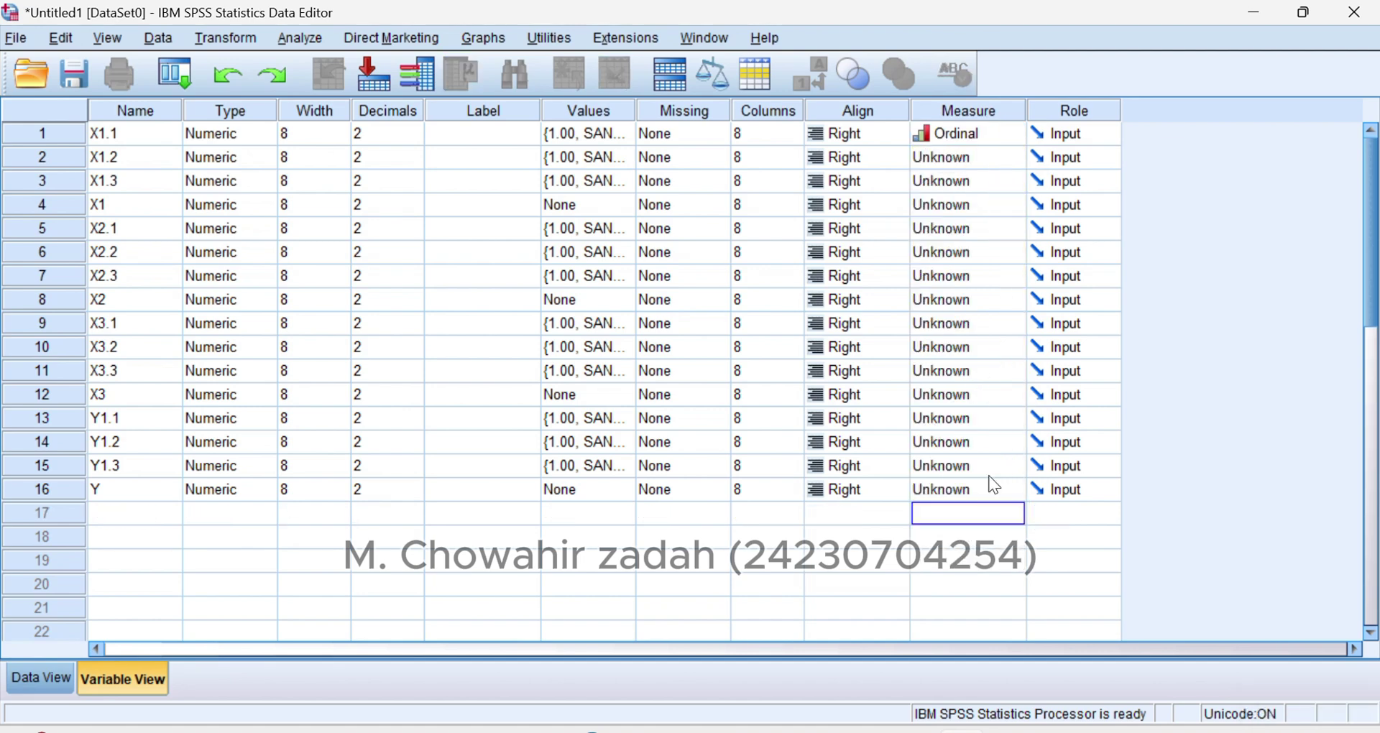
Step: Paste the copied Ordinal measure into the Measure cells of rows 2 to 16, and set the totals X1, X2, X3 and Y to Scale
drag(996, 486, 954, 156)
key(ctrl+v)
click(979, 205)
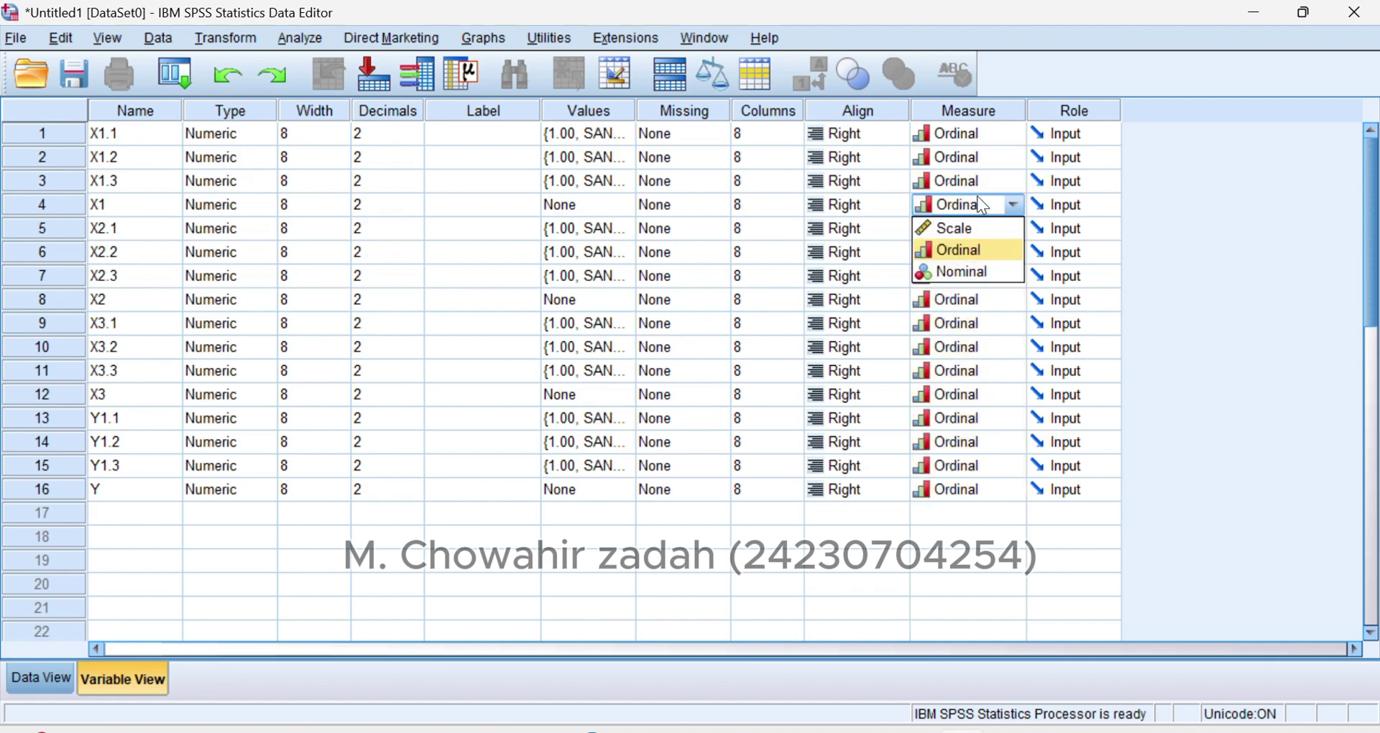
click(986, 229)
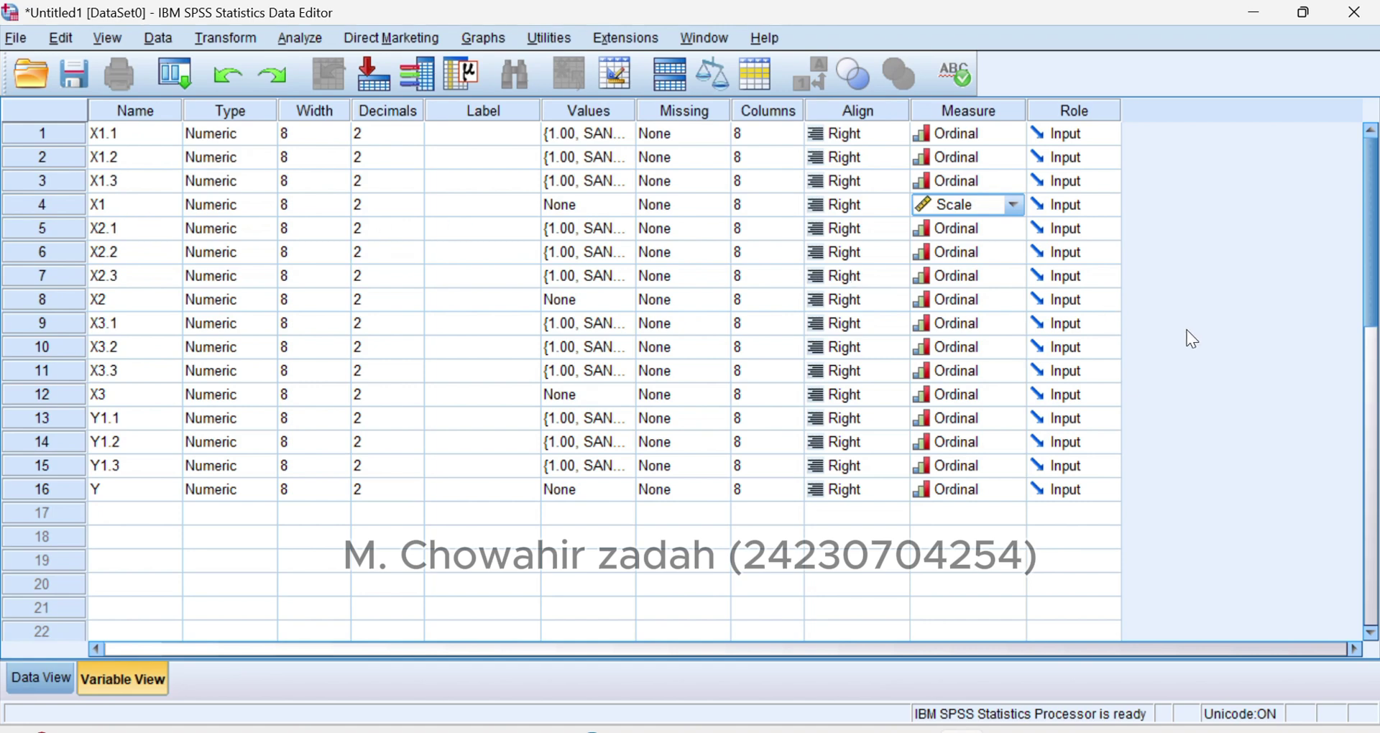
click(981, 301)
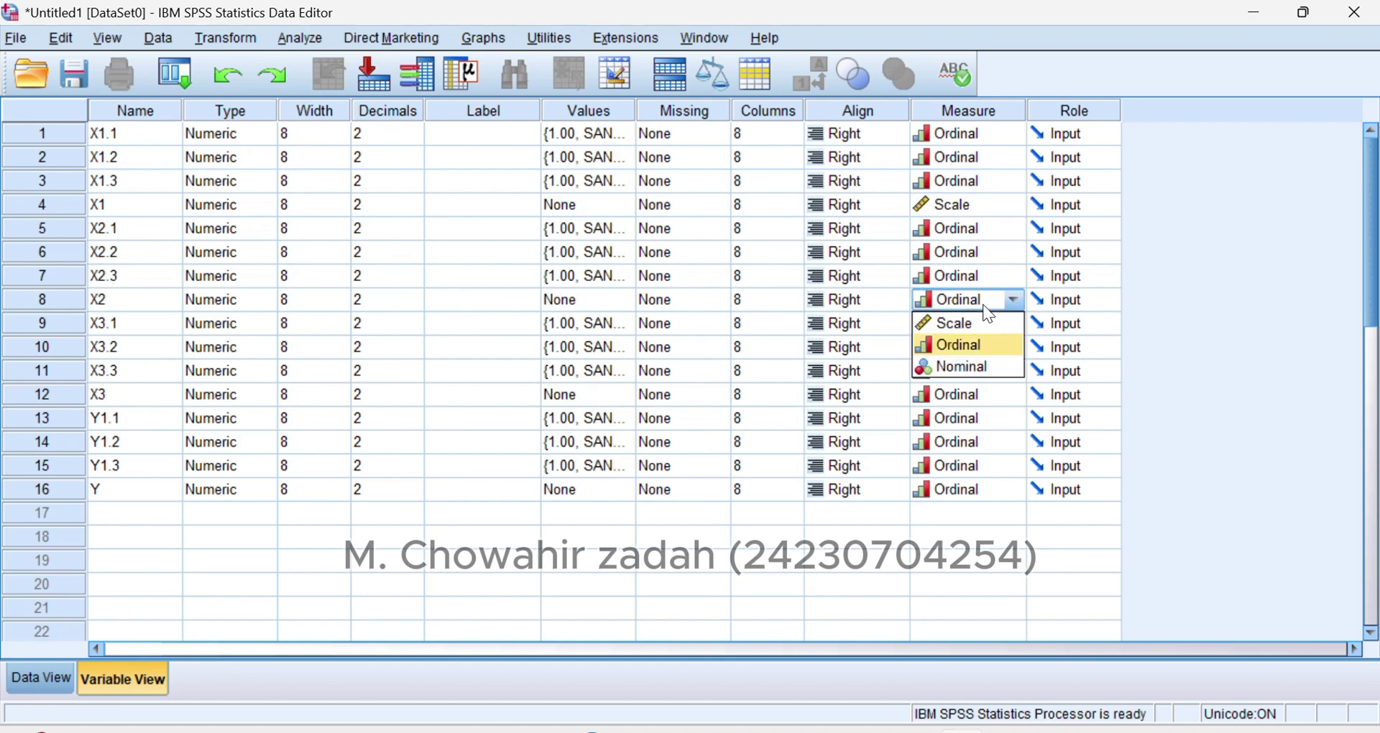
click(985, 321)
click(984, 397)
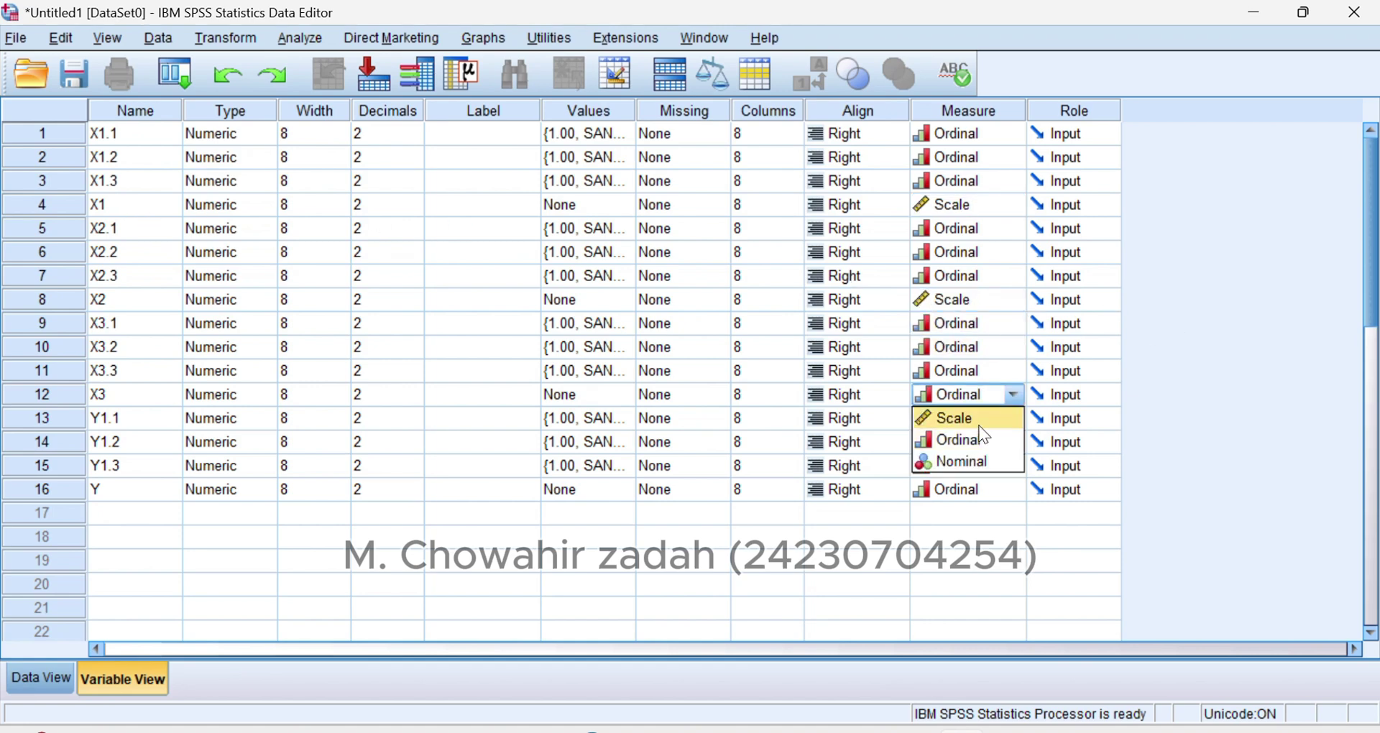
click(983, 418)
click(981, 491)
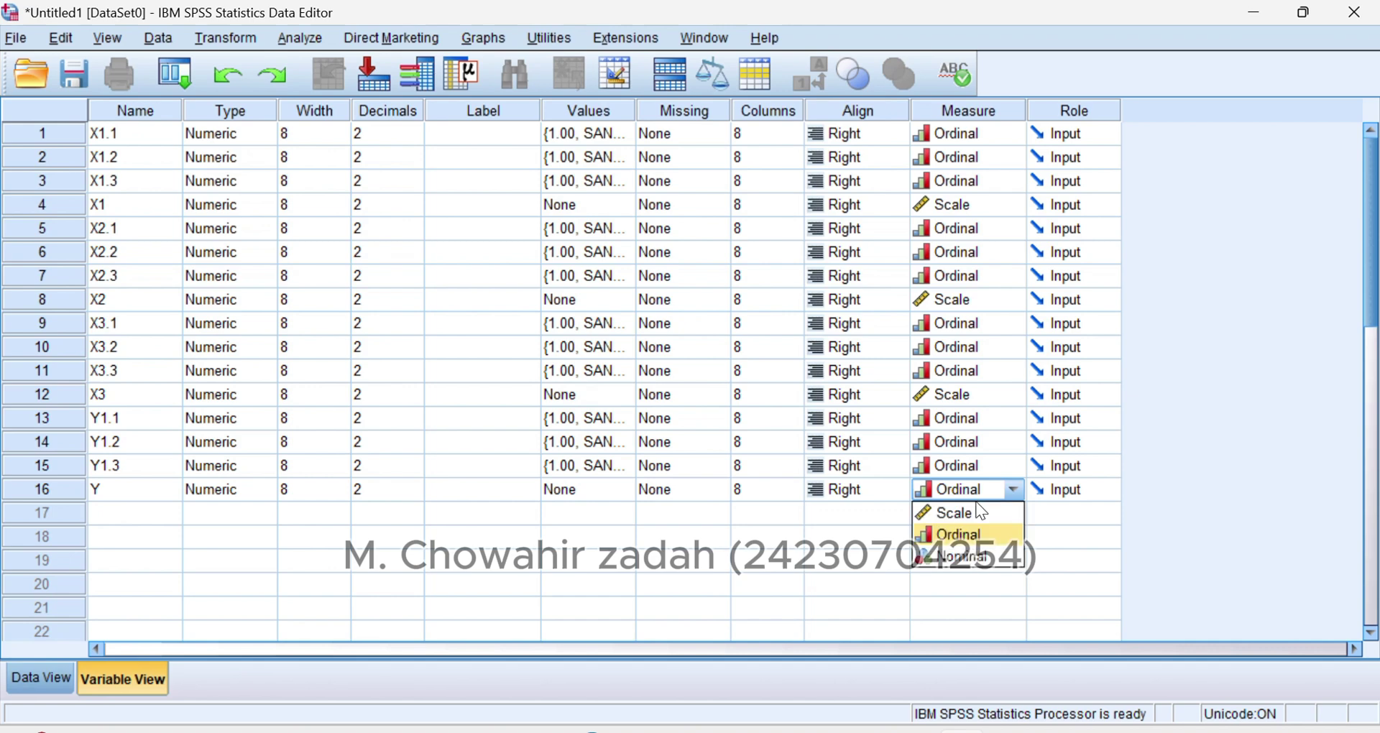
click(977, 512)
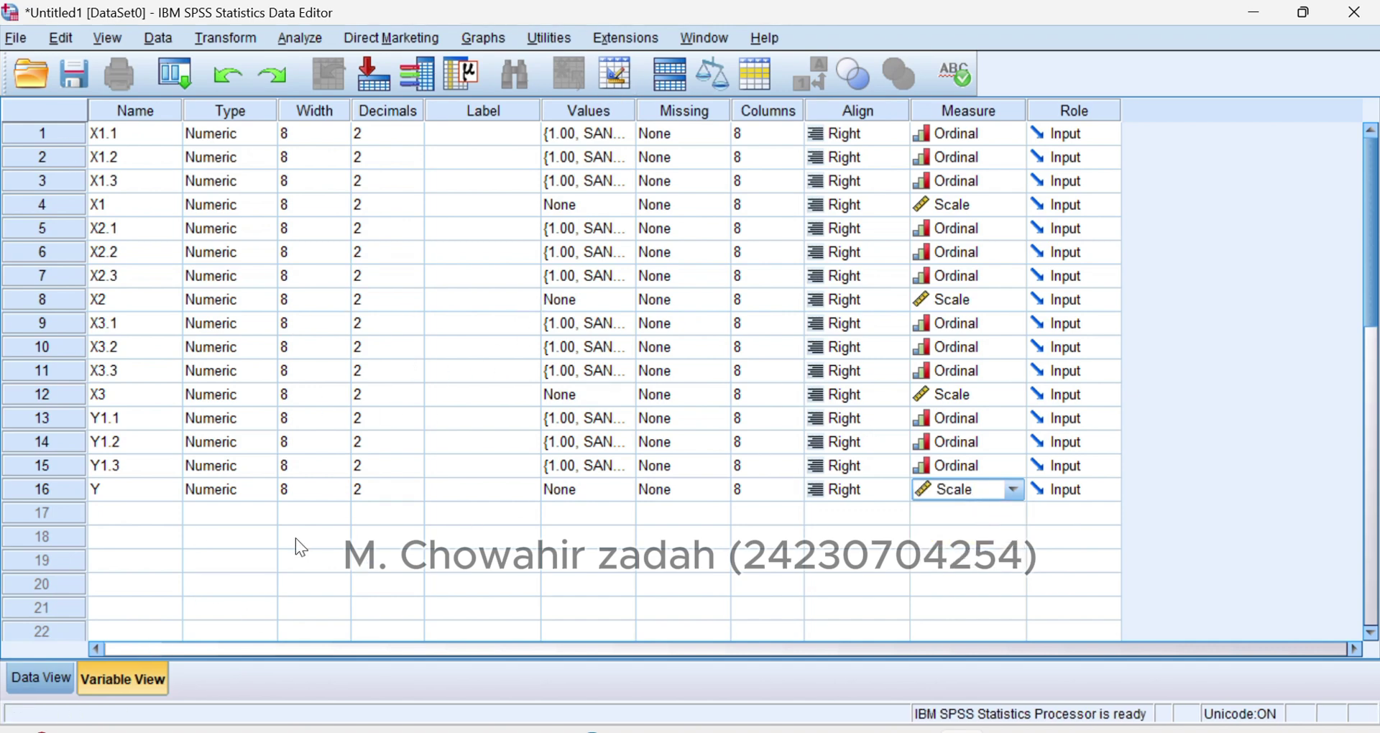
Step: Copy the score data B11:Q100 from the Data Mentah_UAS C2 workbook in Excel and paste it into the SPSS Data View from case 1 of X1.1
click(39, 682)
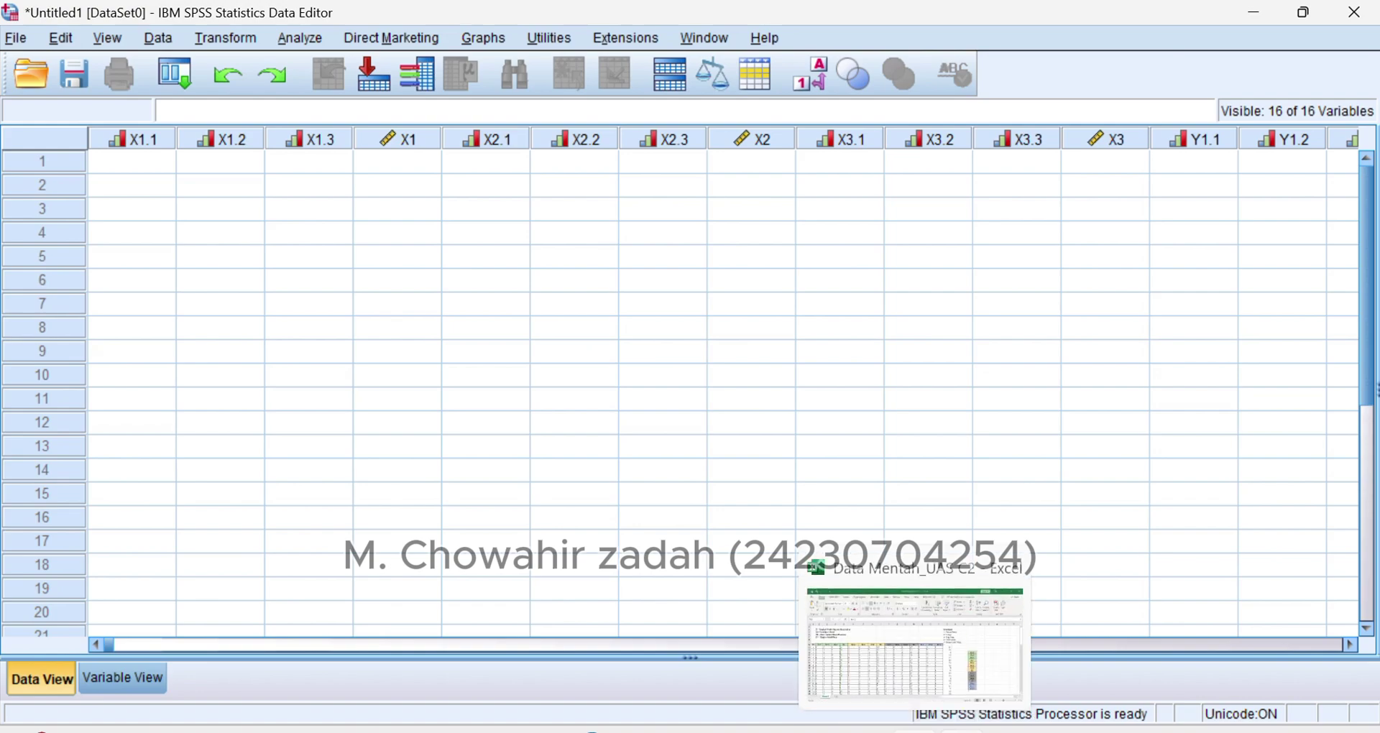
click(916, 728)
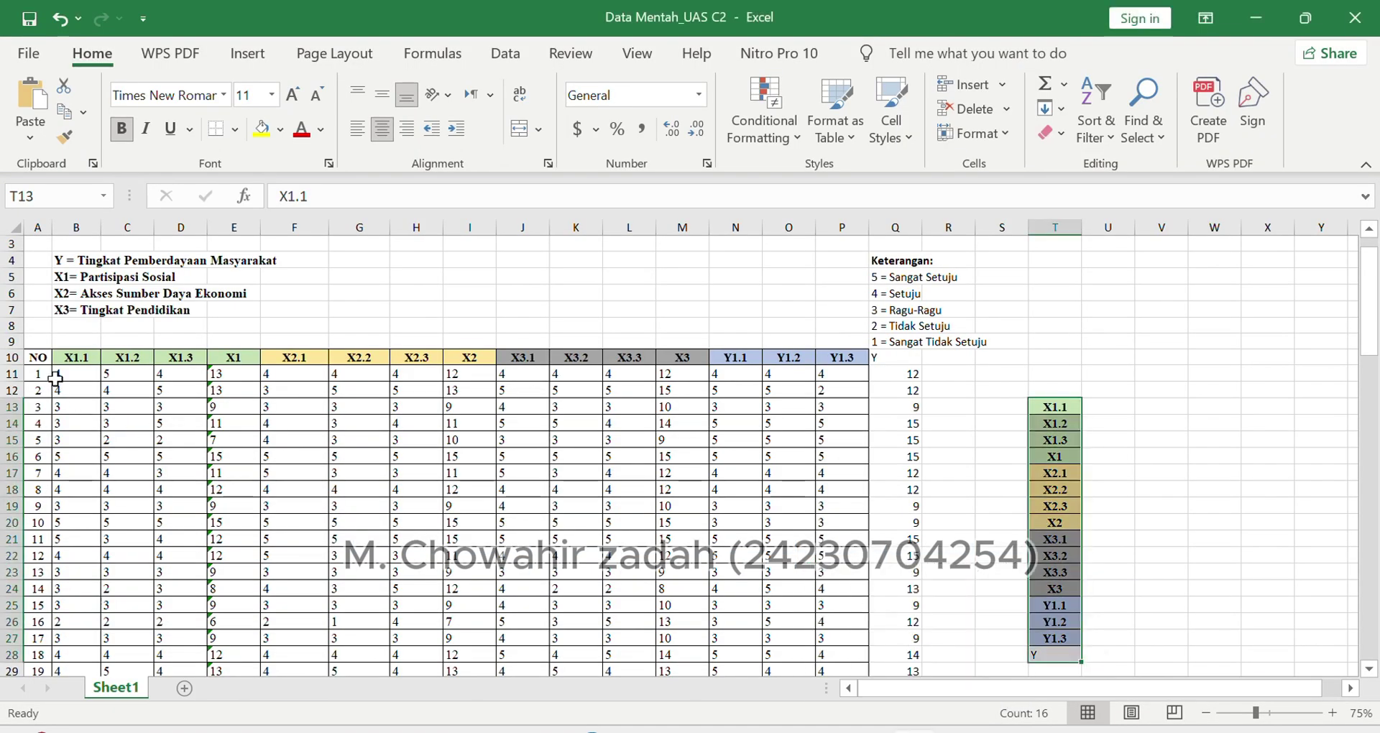
drag(66, 373, 875, 572)
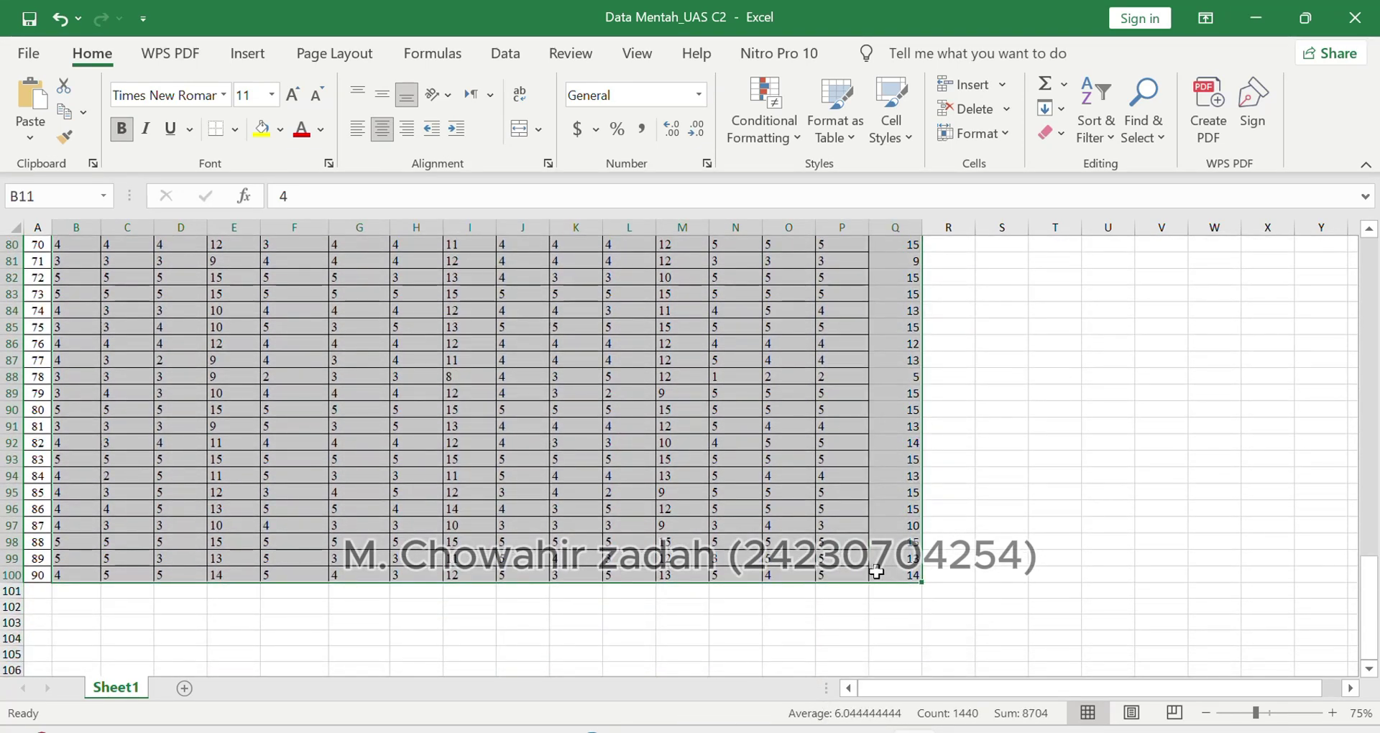
key(ctrl+c)
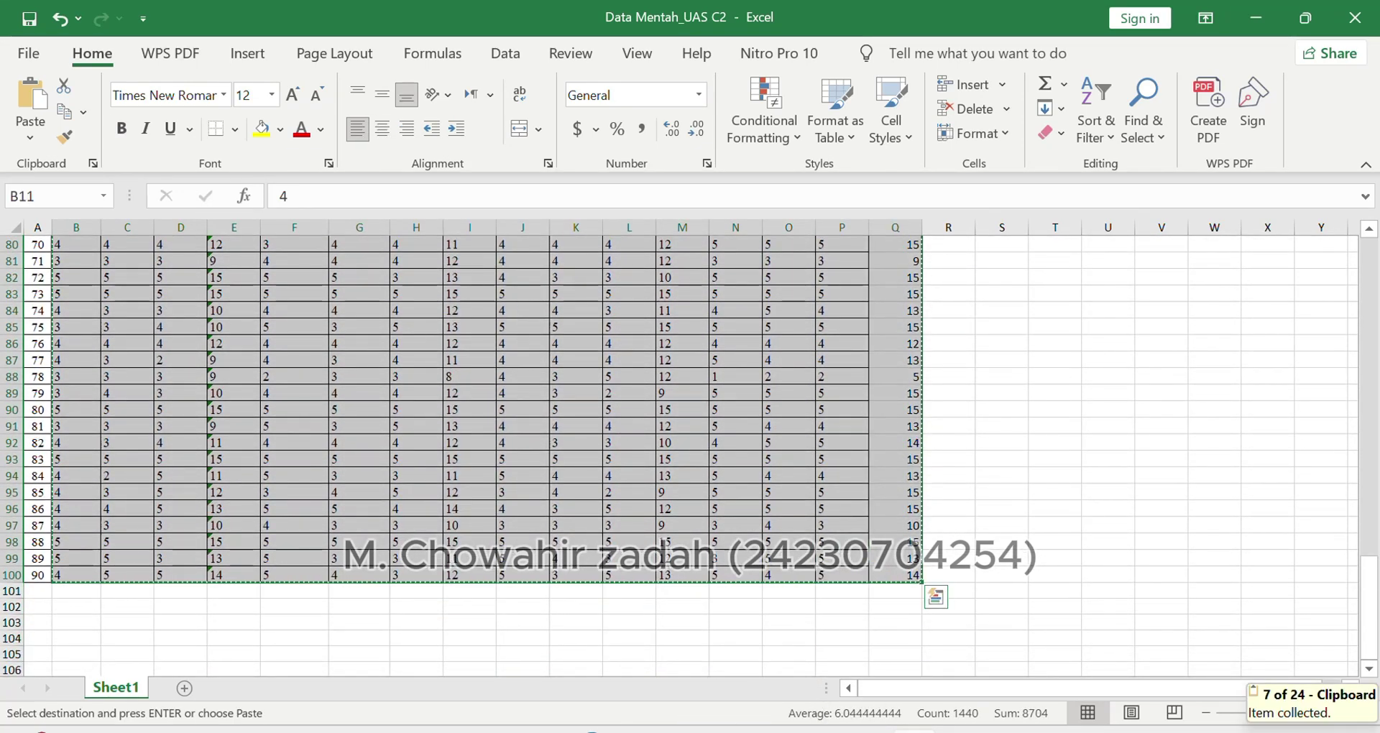
mouse_move(952, 730)
click(949, 658)
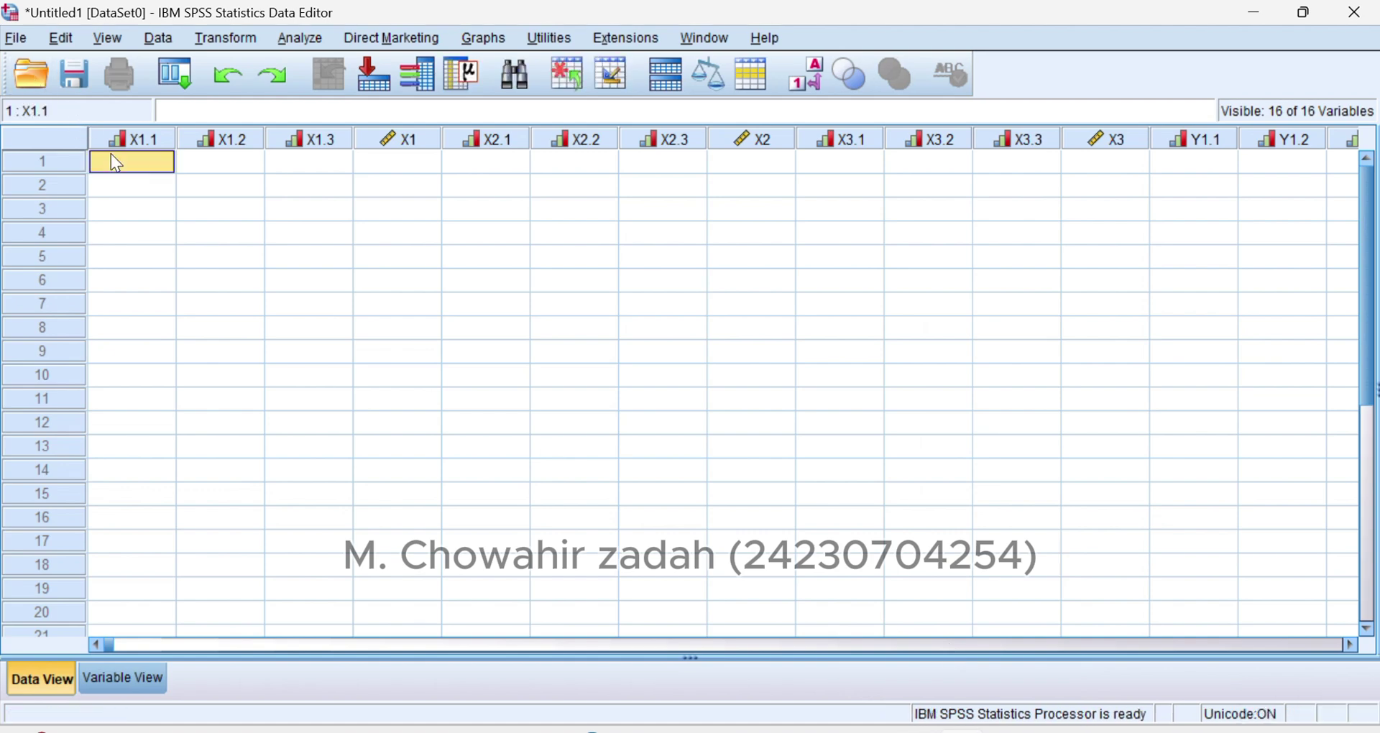
key(ctrl+v)
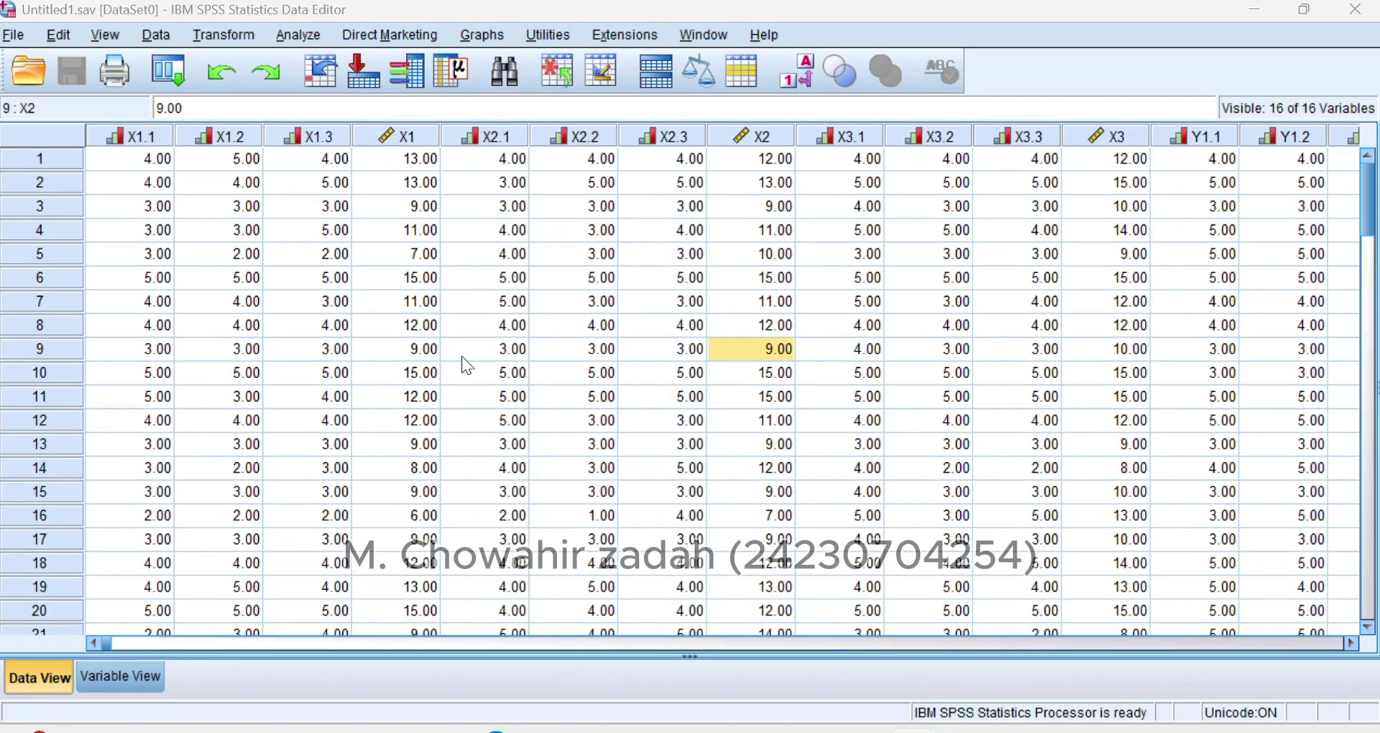
Step: Save the dataset in the Documents folder under the file name OLAH DATA SPSS UINSA and return to the data window
click(13, 34)
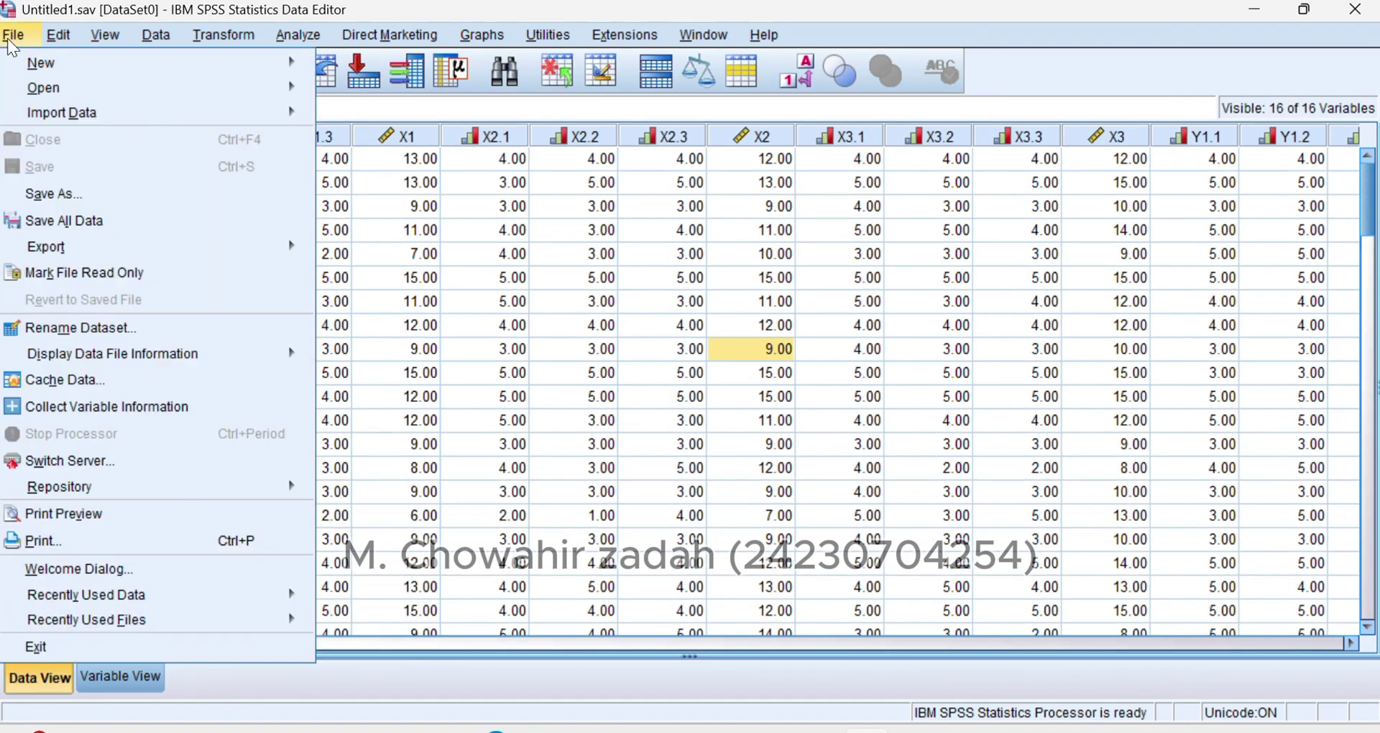
click(243, 188)
click(508, 246)
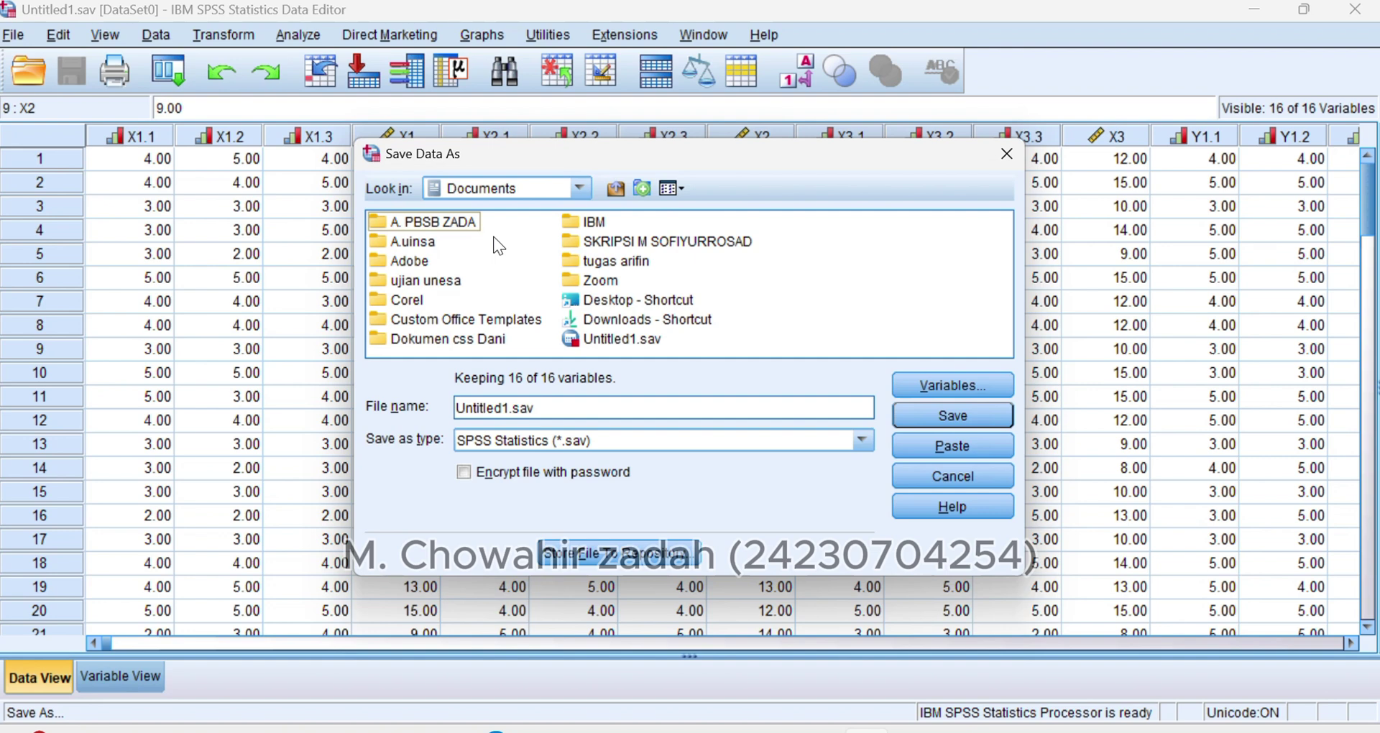
click(433, 240)
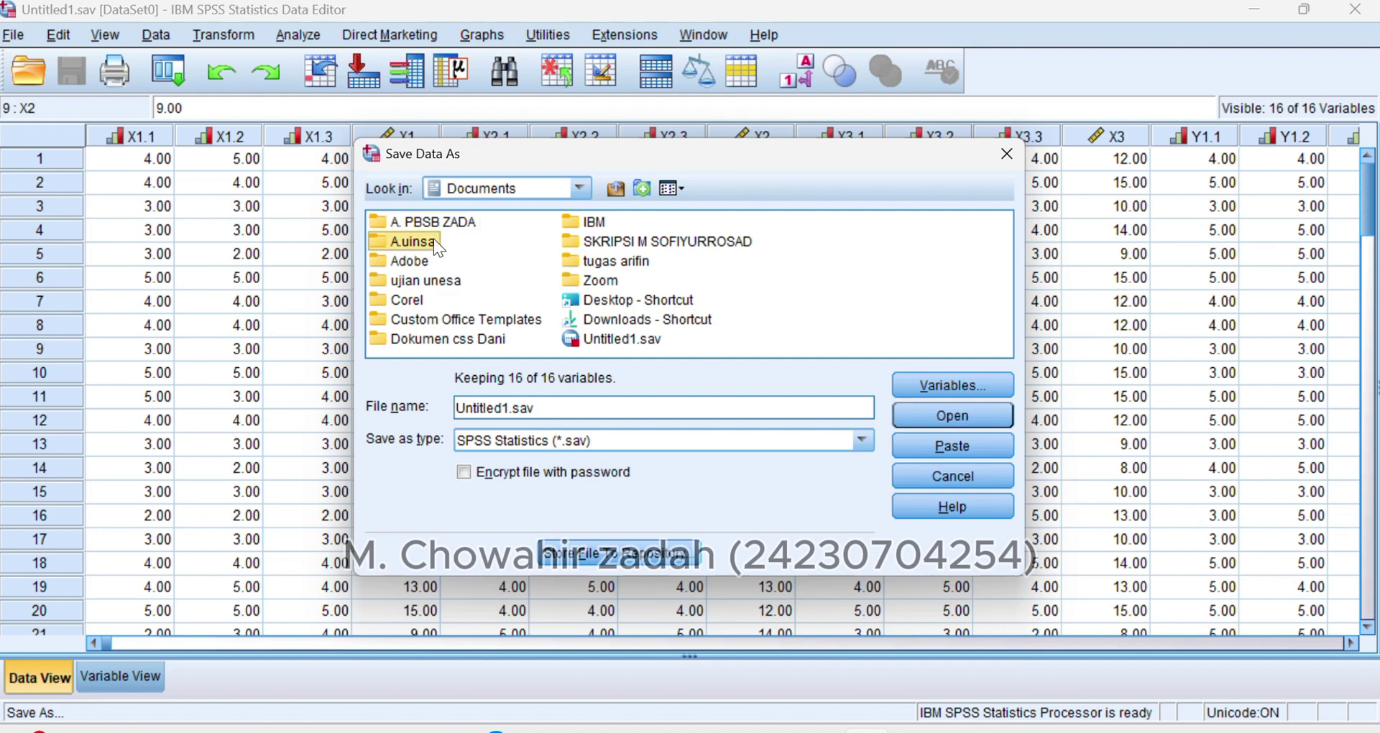
click(458, 237)
click(544, 407)
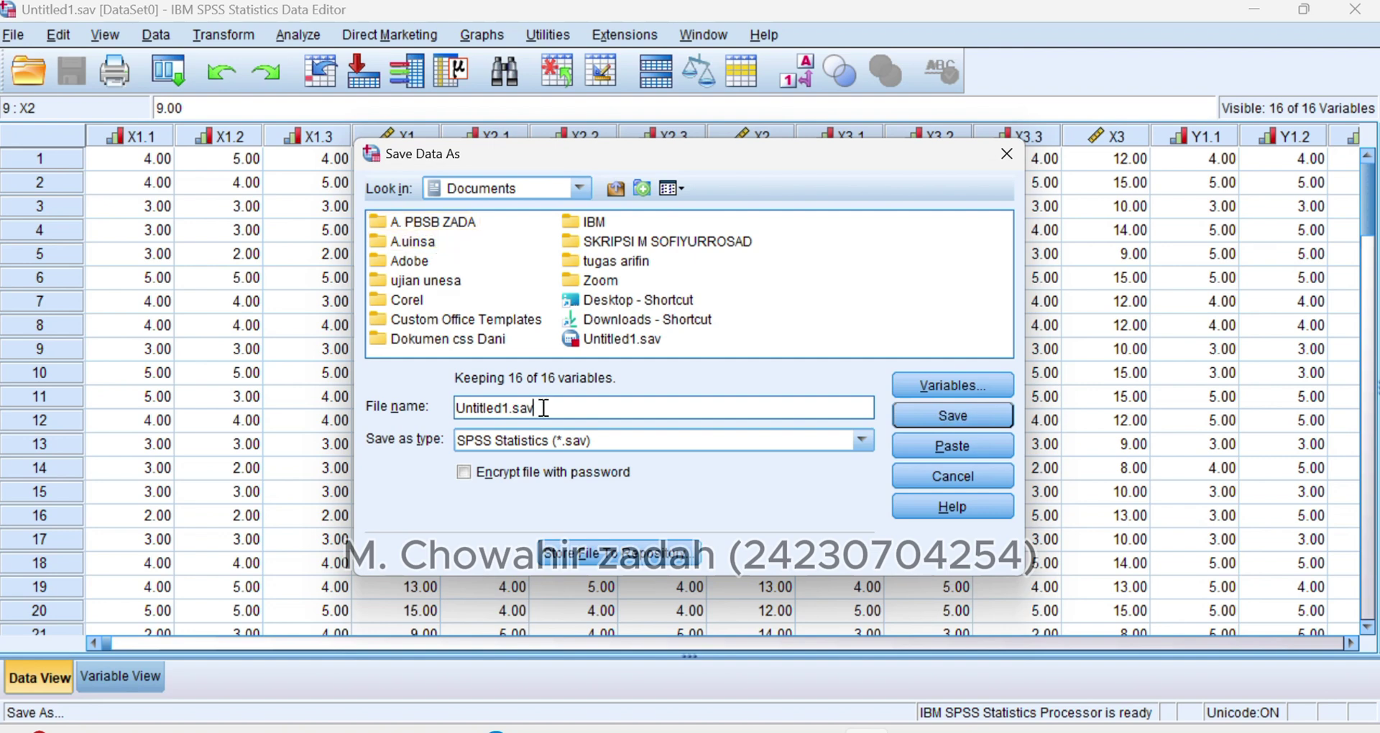
key(BackSpace)
key(BackSpace)
key(BackSpace)
key(BackSpace)
key(BackSpace)
key(BackSpace)
key(BackSpace)
key(BackSpace)
key(BackSpace)
key(BackSpace)
key(BackSpace)
key(BackSpace)
key(BackSpace)
text(S)
key(BackSpace)
text(OLAH DATA SPSS UINSA)
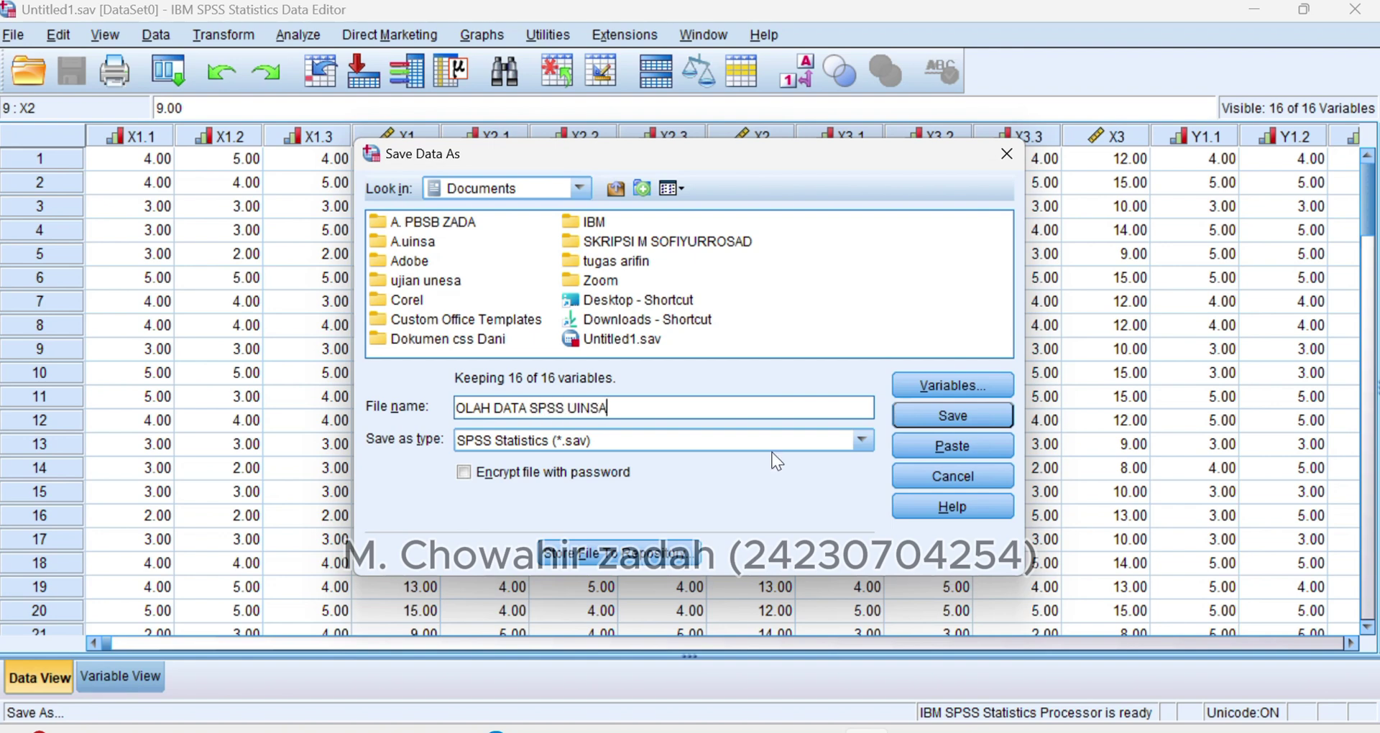
click(964, 419)
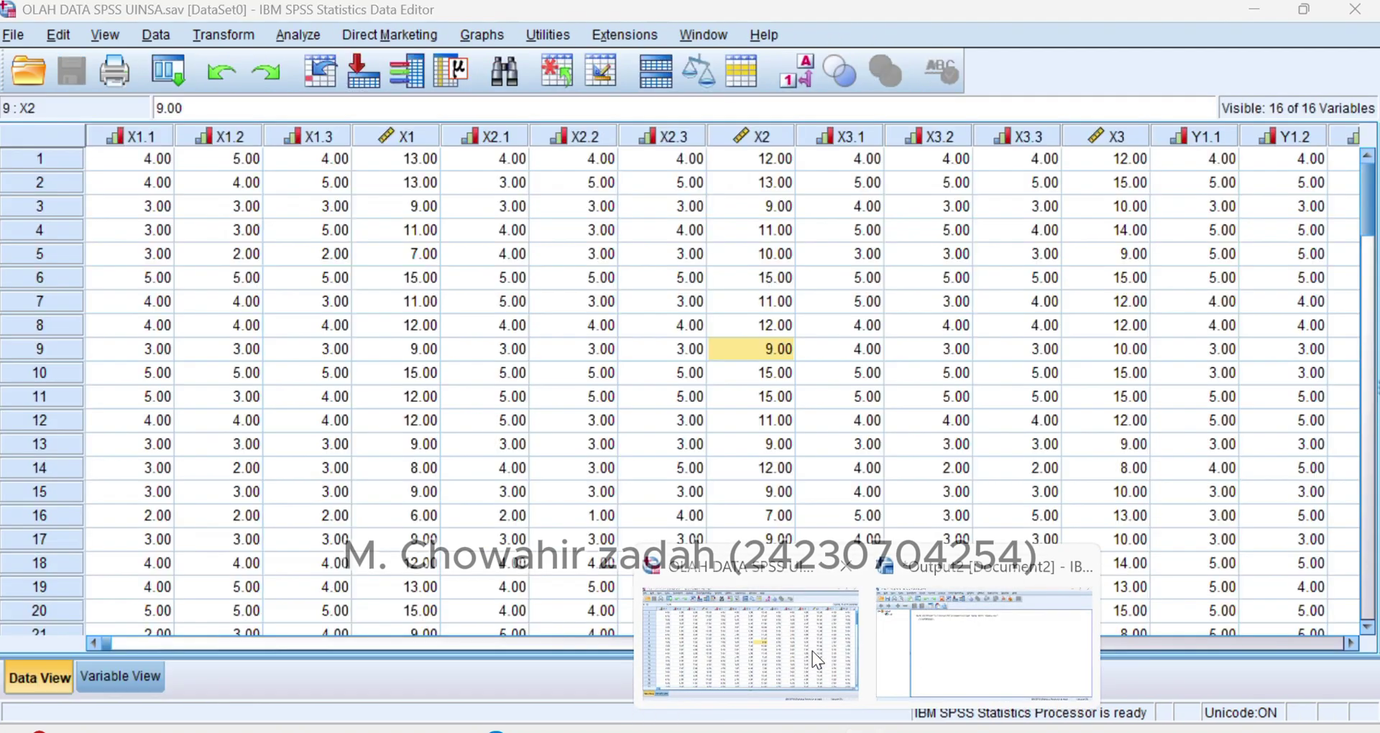
click(812, 651)
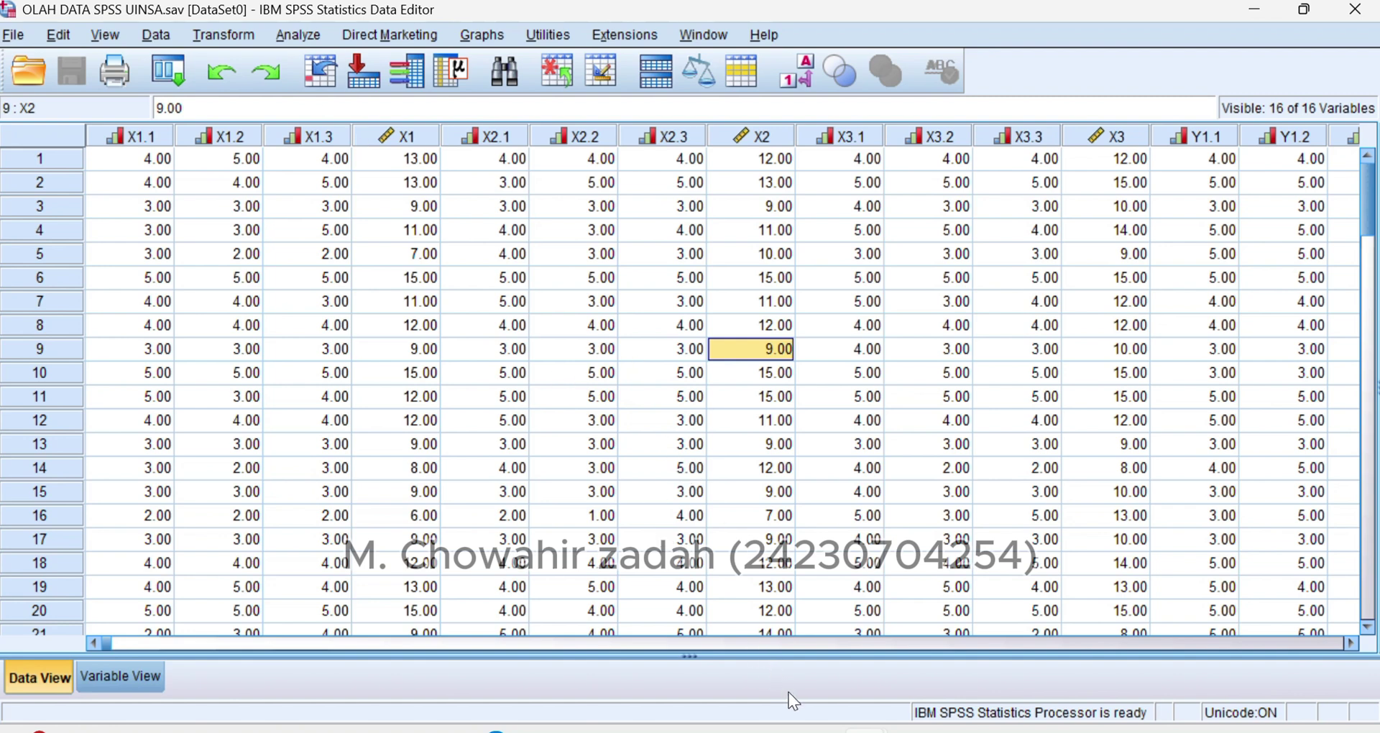
Step: Switch to the assignment file UAS_C2[1].pdf and review the analyses required in the report
mouse_move(725, 730)
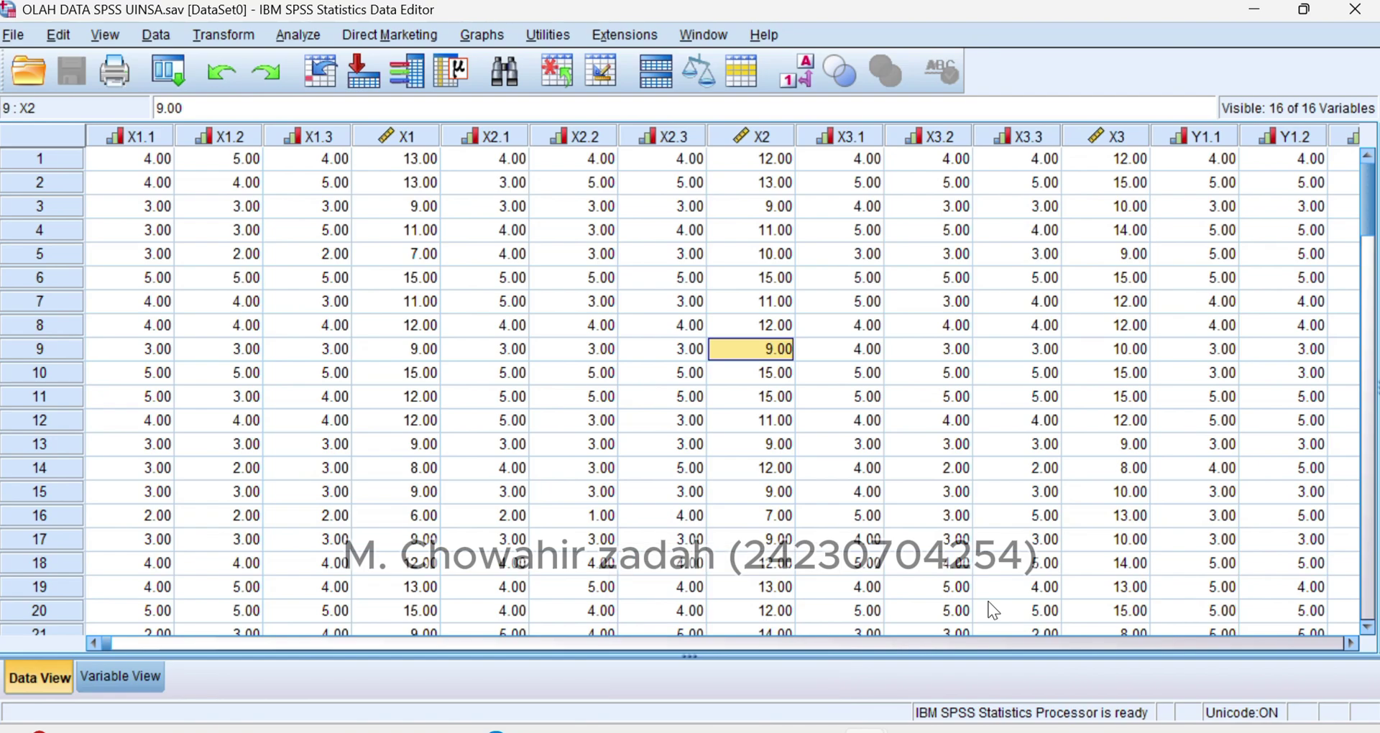
key(alt+Tab)
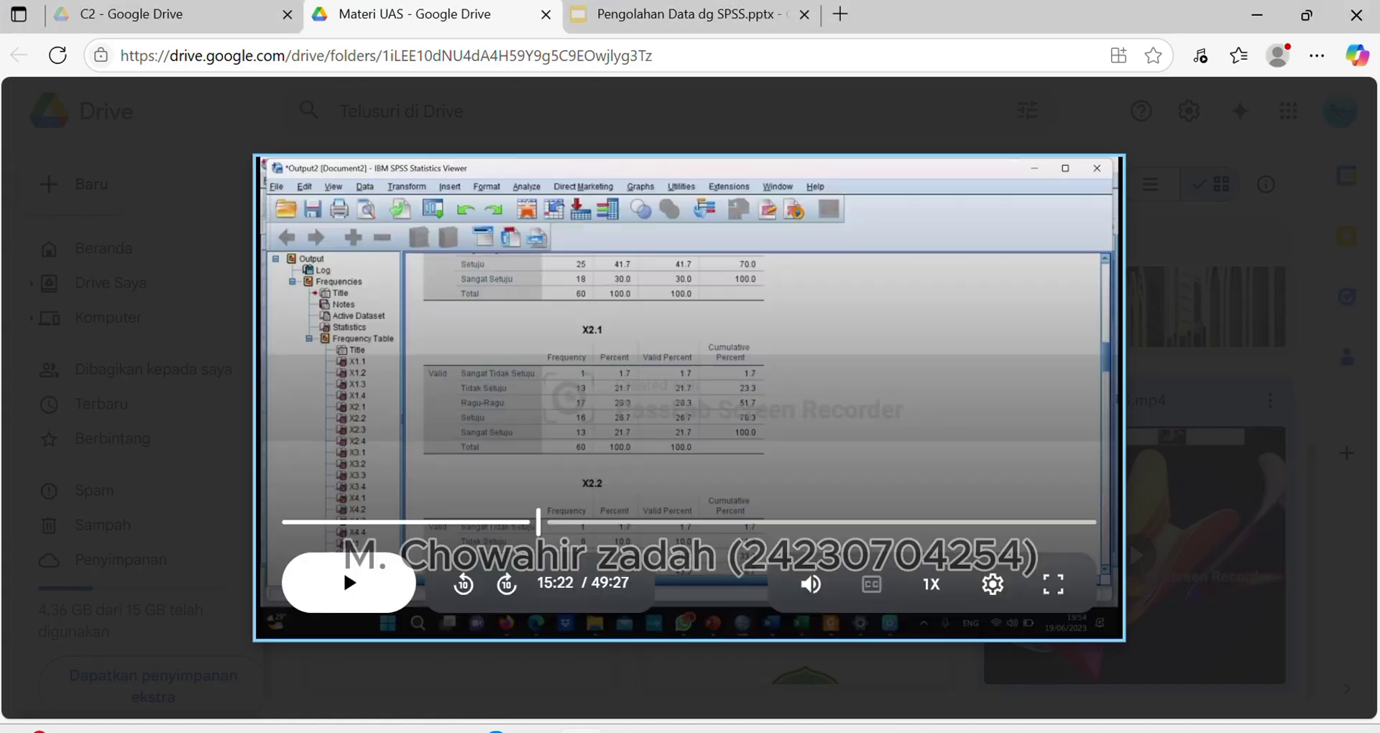
key(alt+Tab)
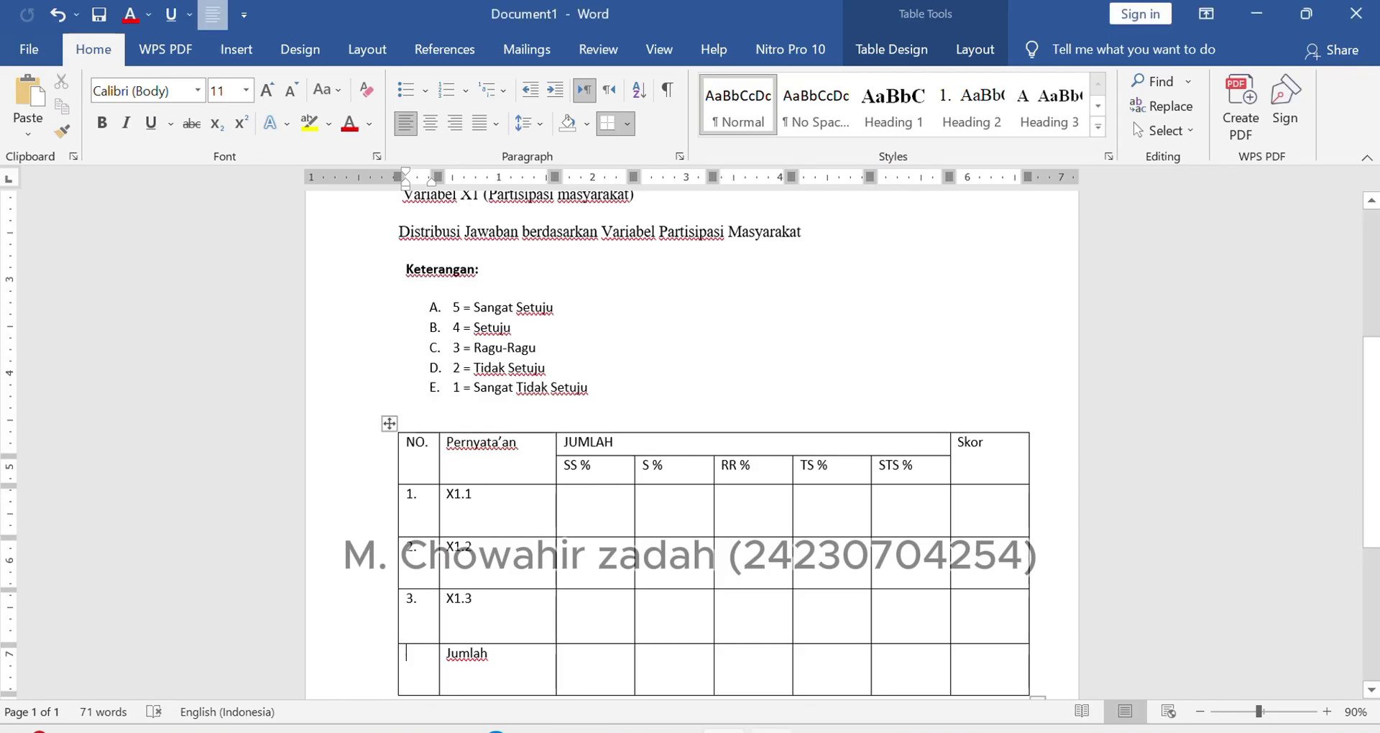
key(alt+Tab)
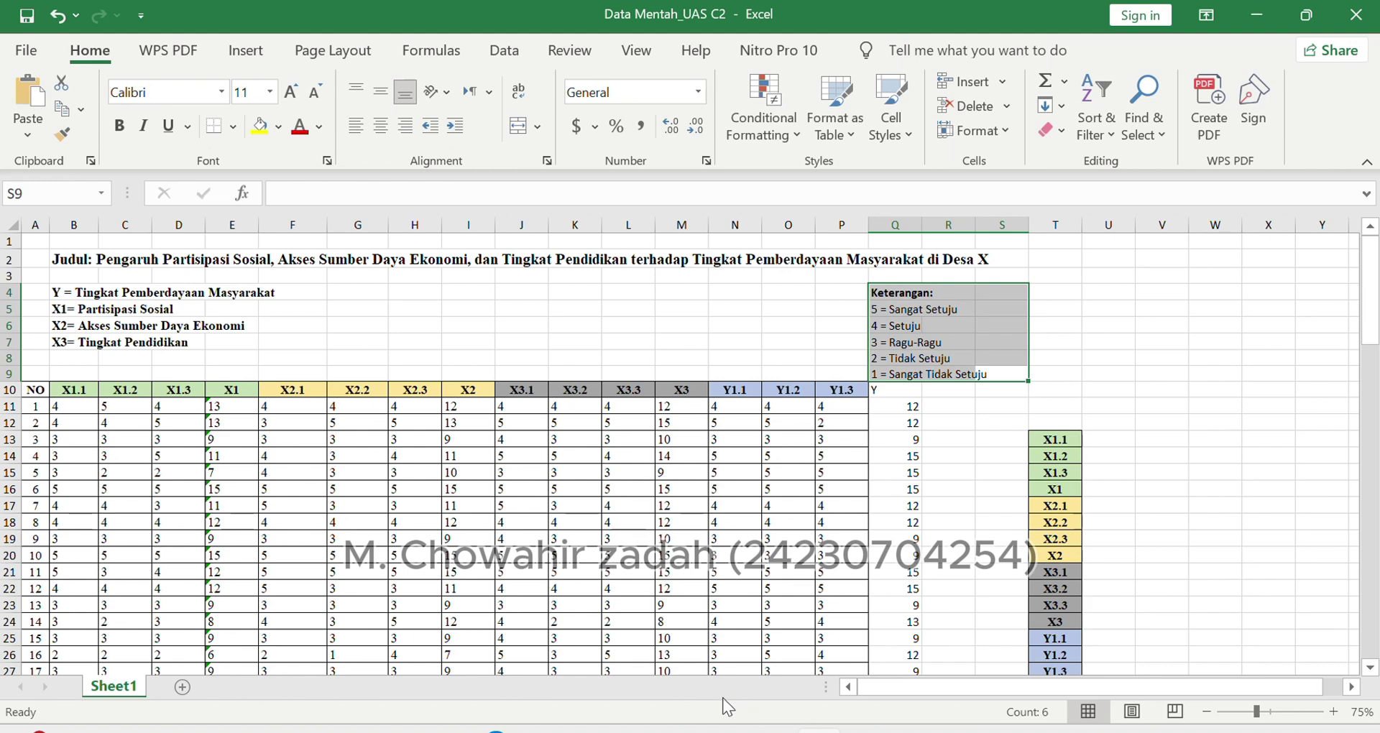
click(675, 684)
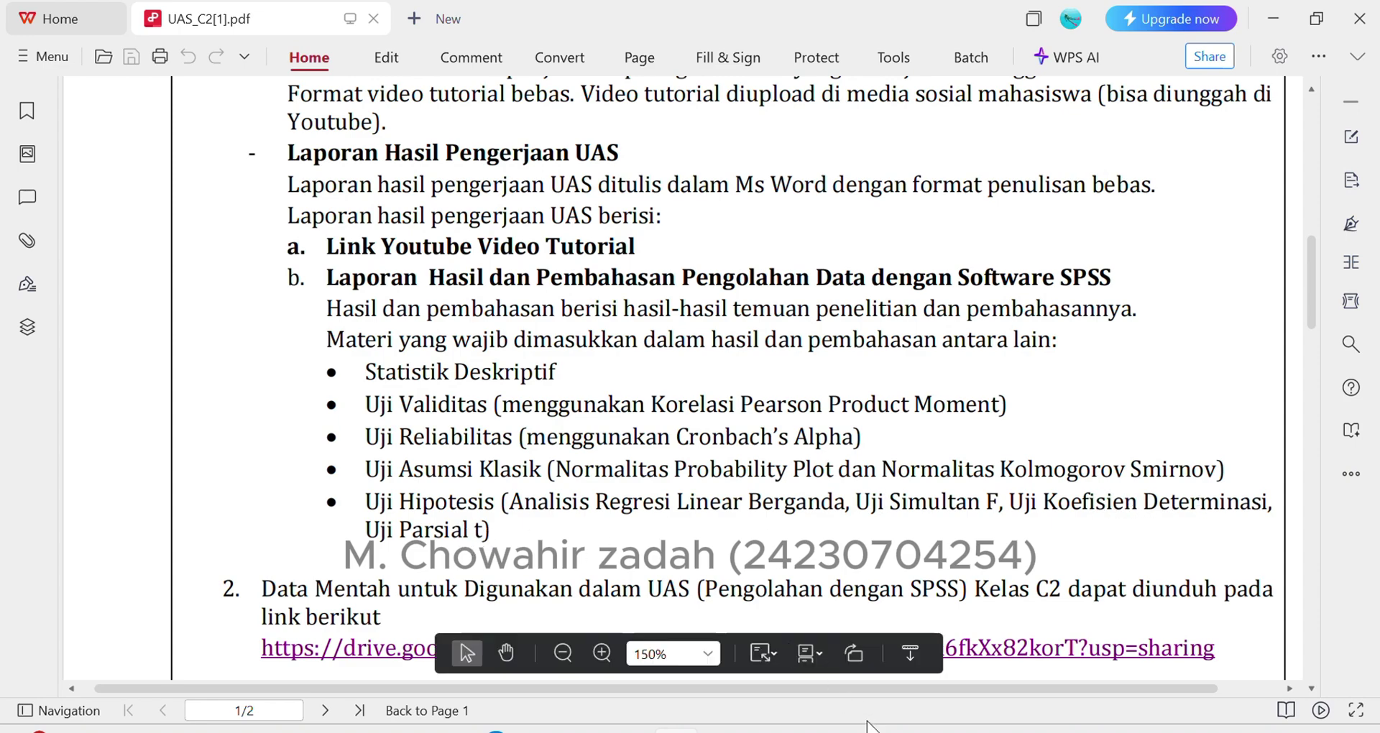
Step: Switch back to the SPSS dataset, start a Frequencies analysis and add X1.1, X1.2 and X1.3 as its variables
mouse_move(872, 728)
click(821, 649)
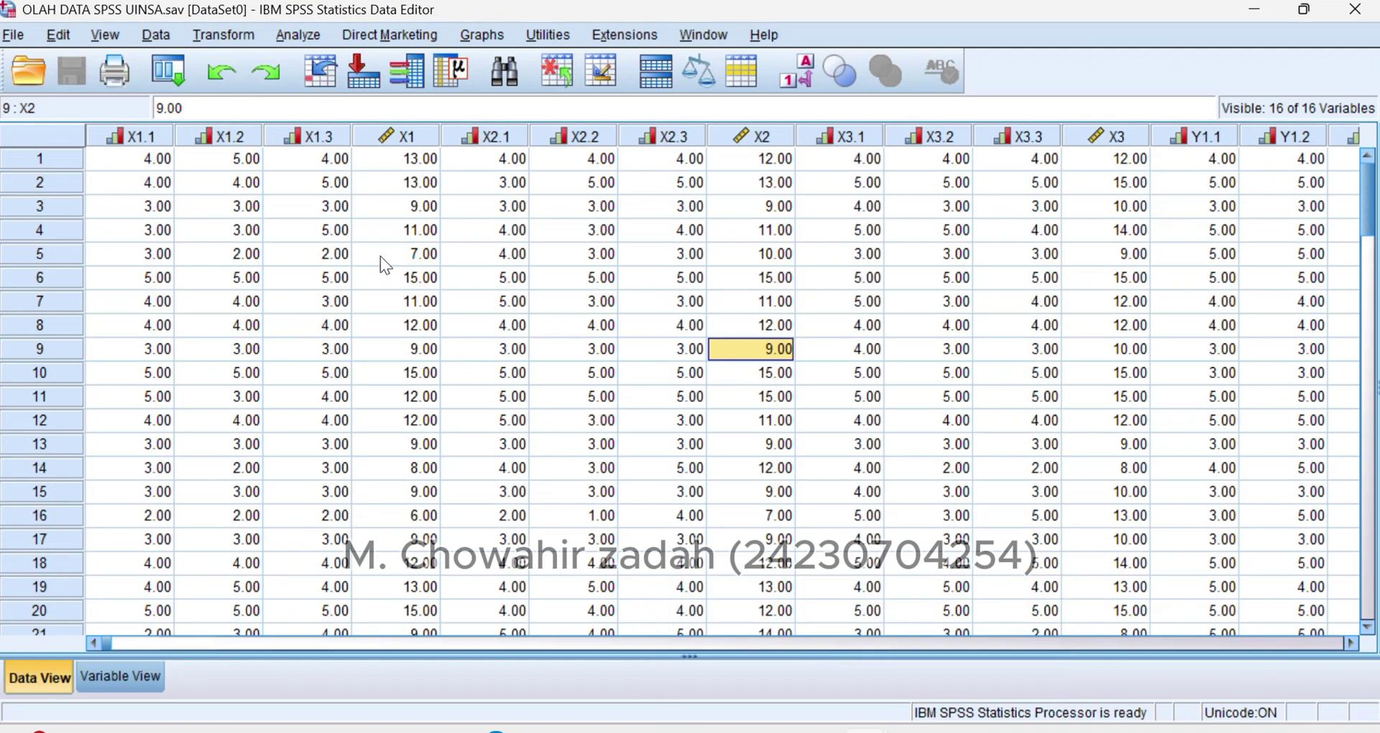
click(299, 32)
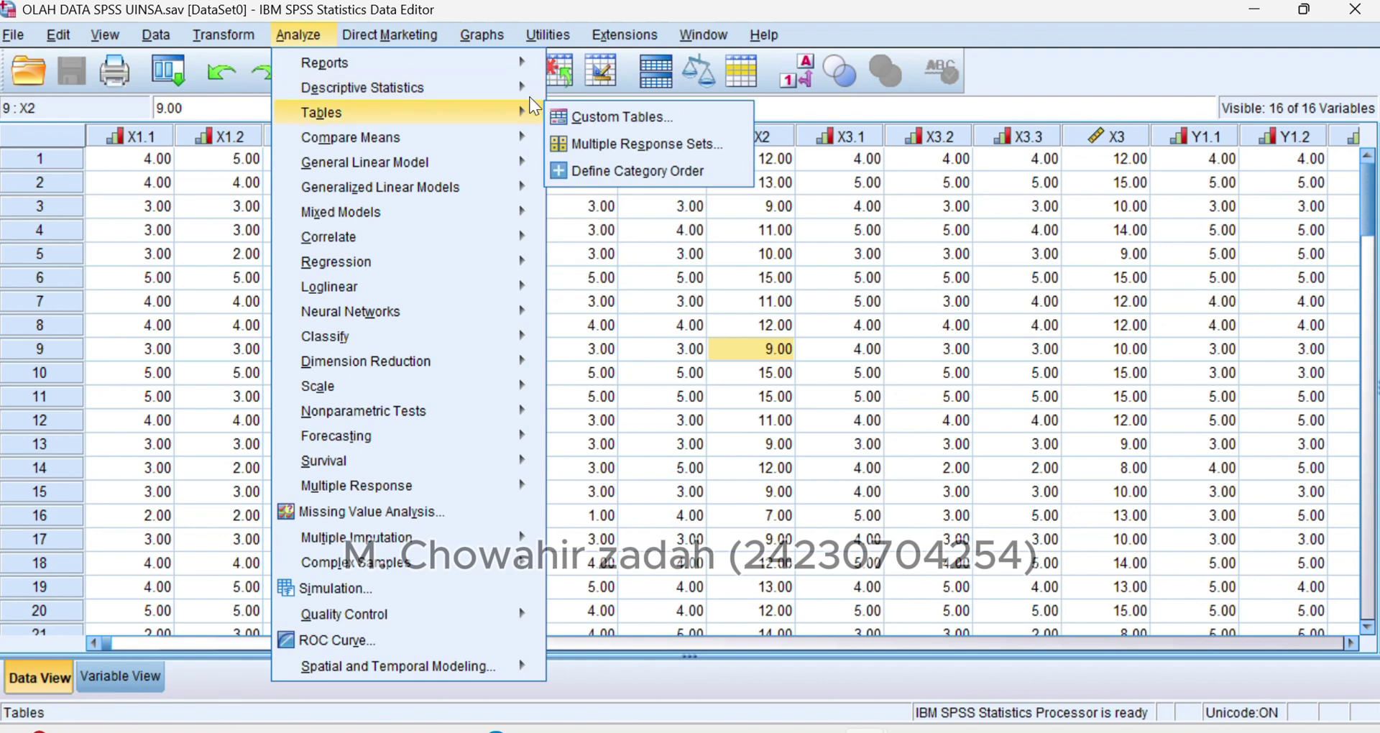
mouse_move(523, 93)
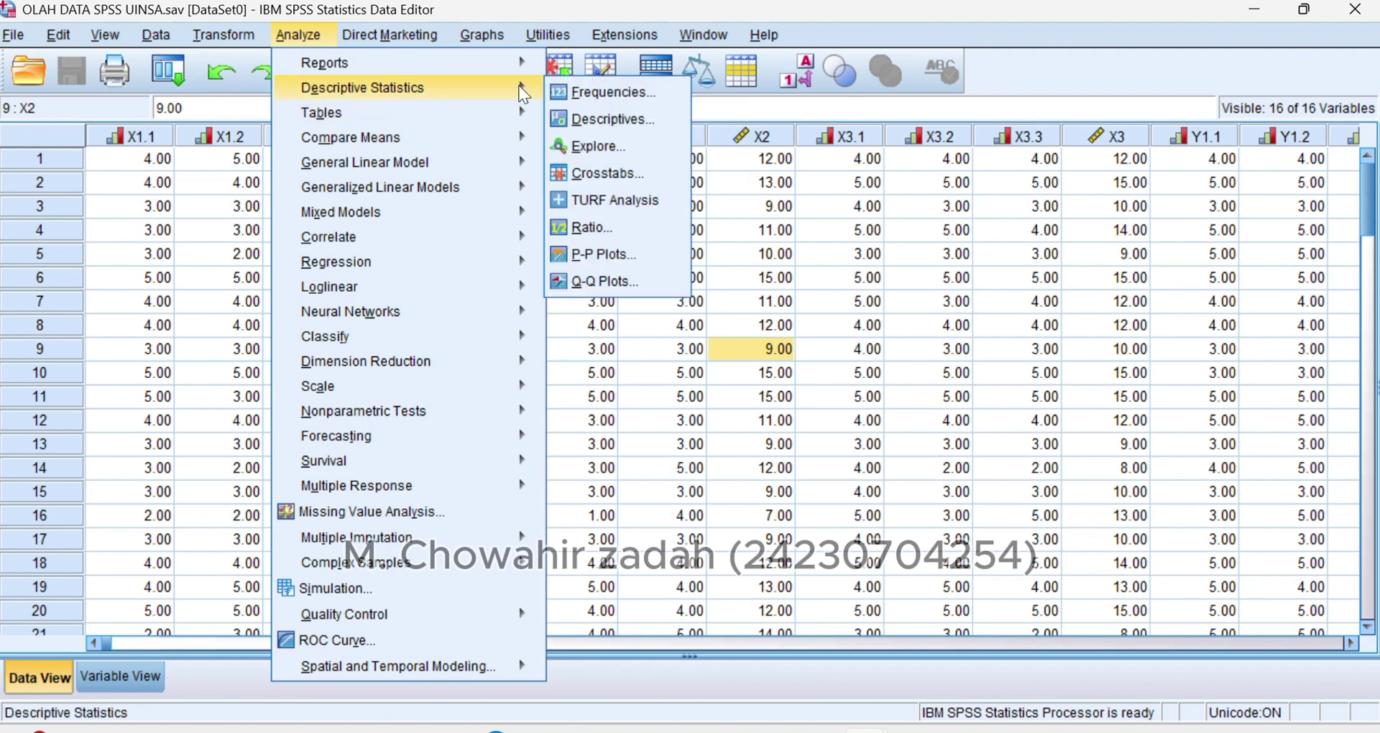
click(588, 94)
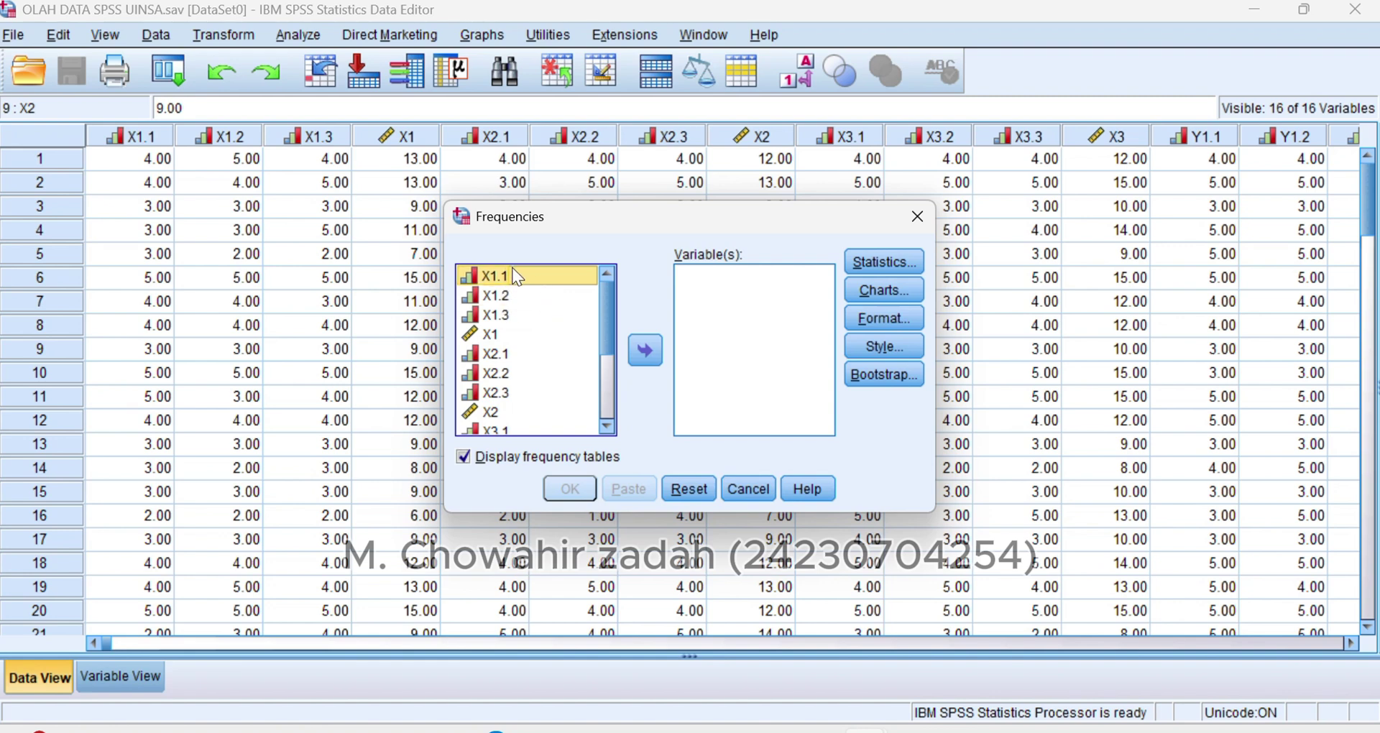
shift+click(530, 298)
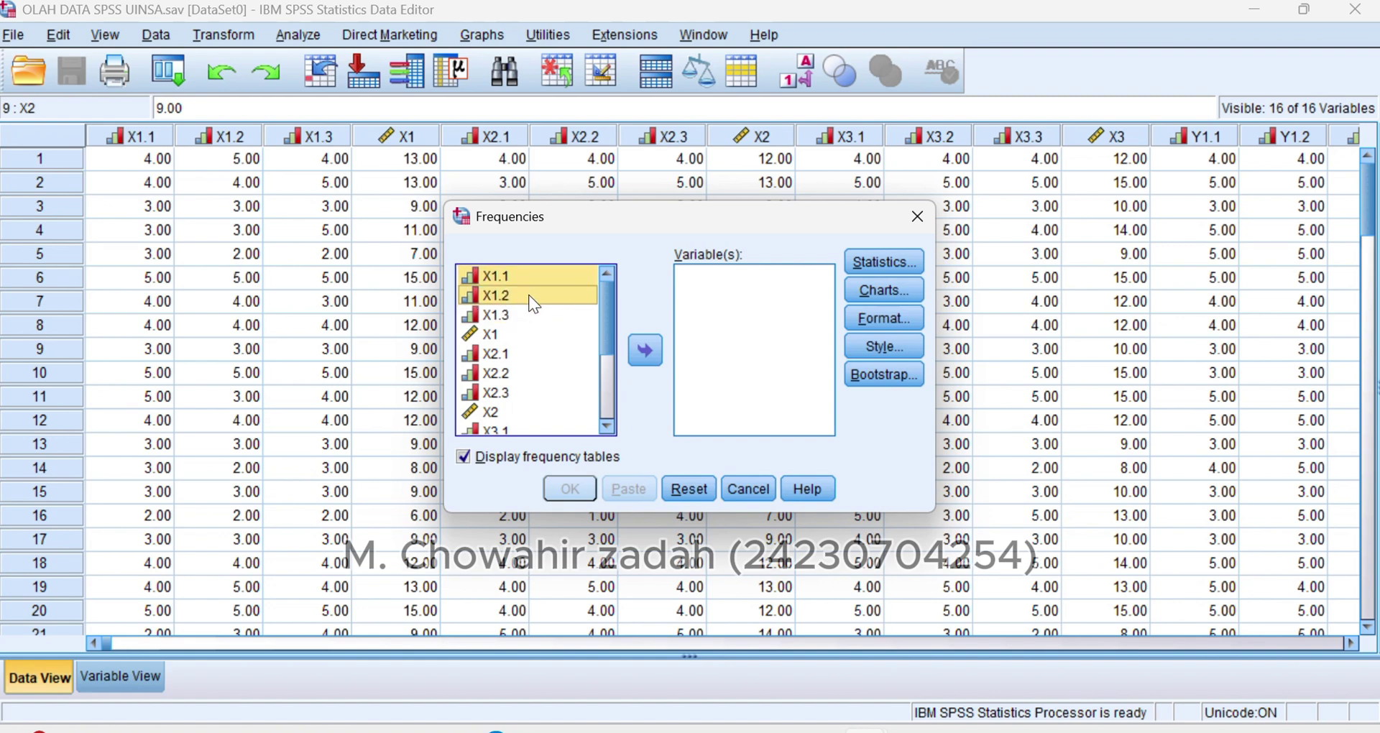
shift+click(533, 314)
click(645, 352)
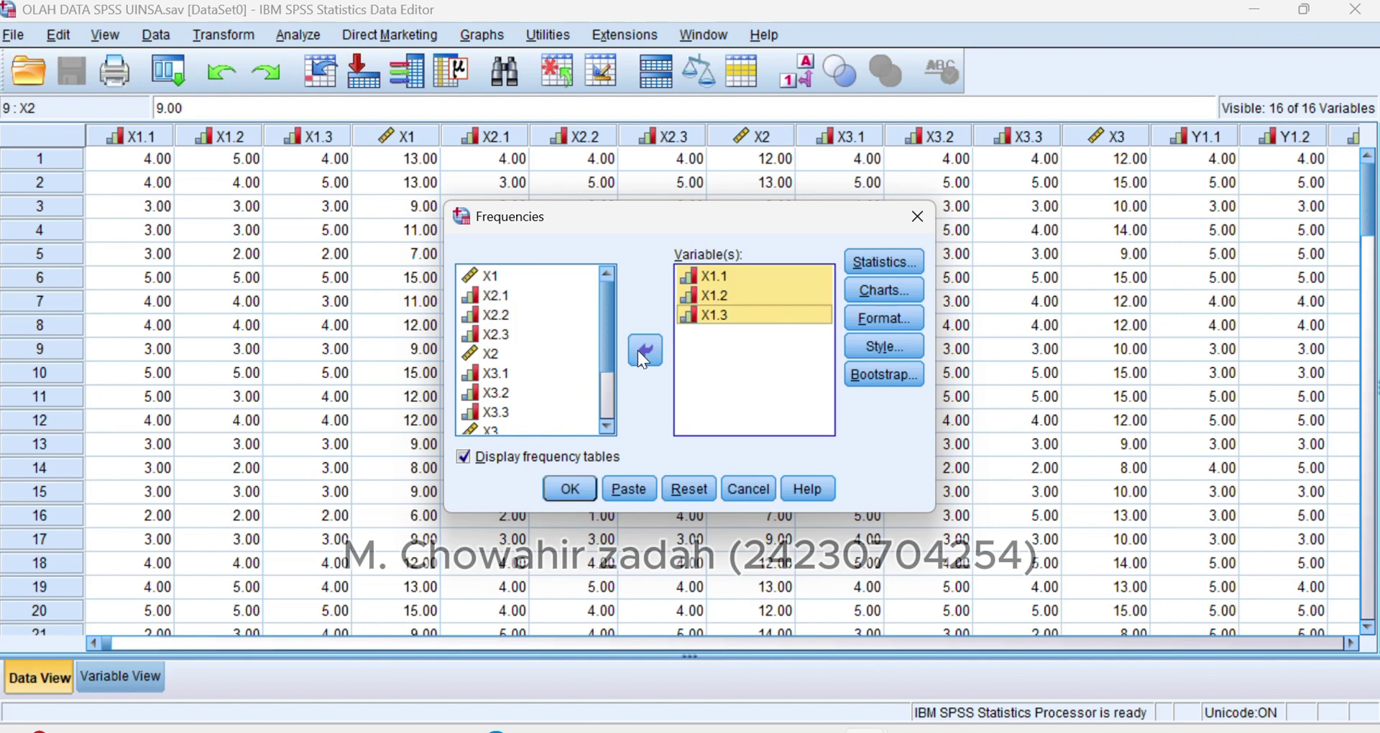
Step: Add X2.1, X2.2 and X2.3 to the Frequencies variables, leaving out the totals X1 and X2
shift+click(529, 298)
click(529, 297)
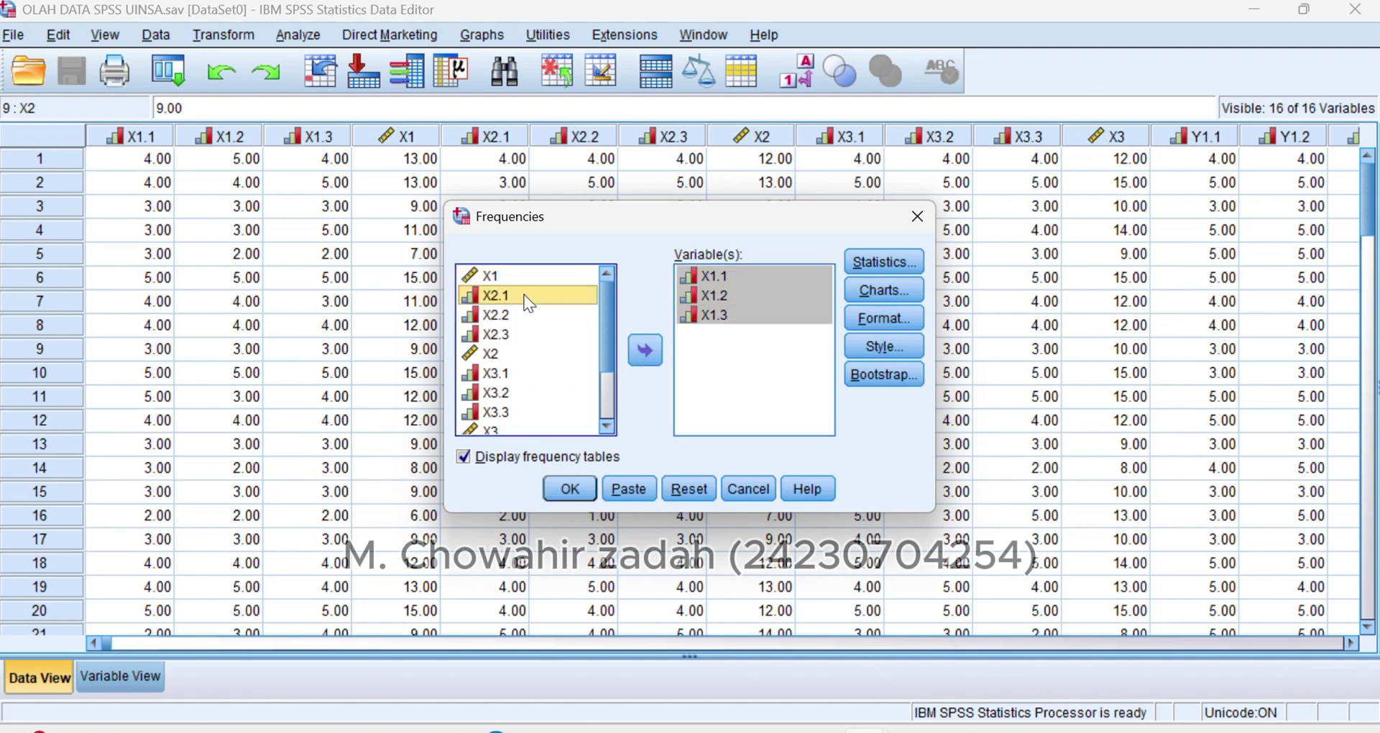
shift+click(526, 315)
shift+click(524, 329)
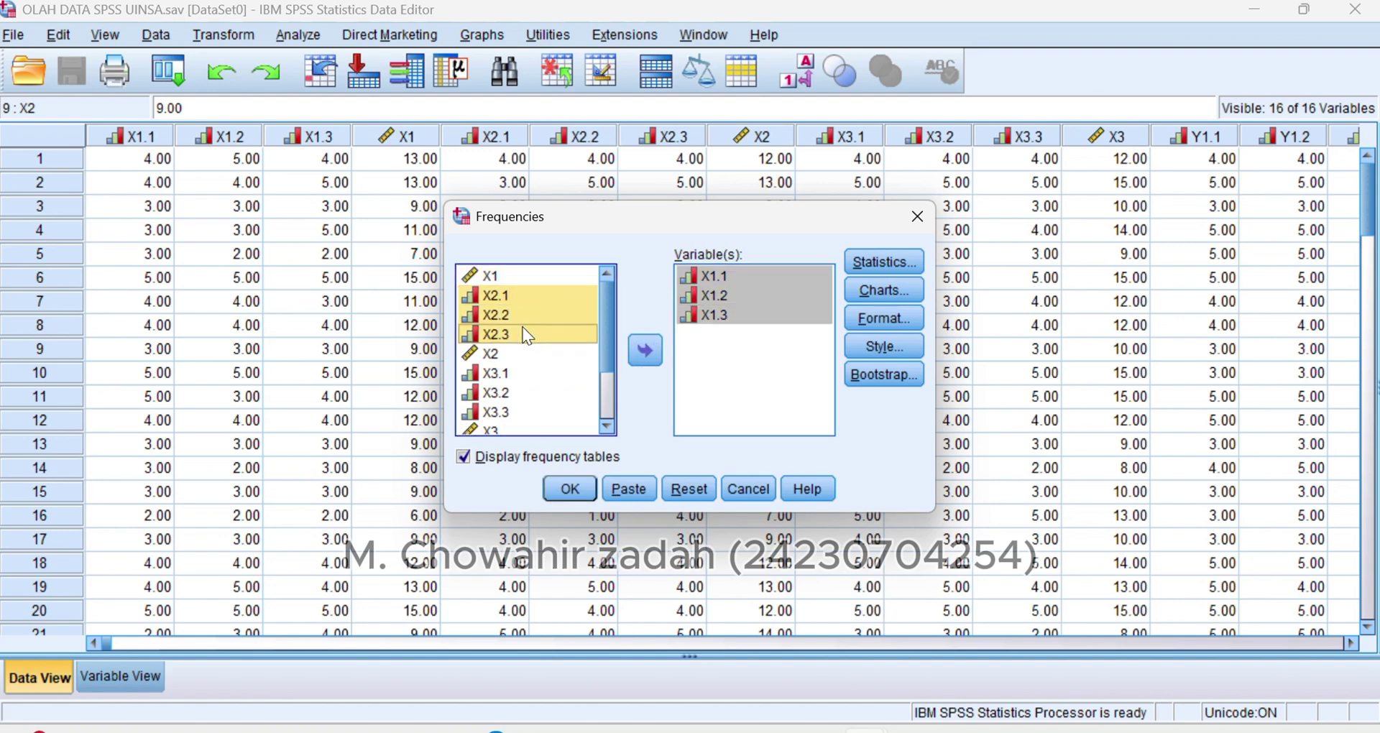
click(643, 350)
Step: Add X3.1, X3.2 and X3.3 to the Frequencies variables, leaving out the total X3
shift+click(513, 316)
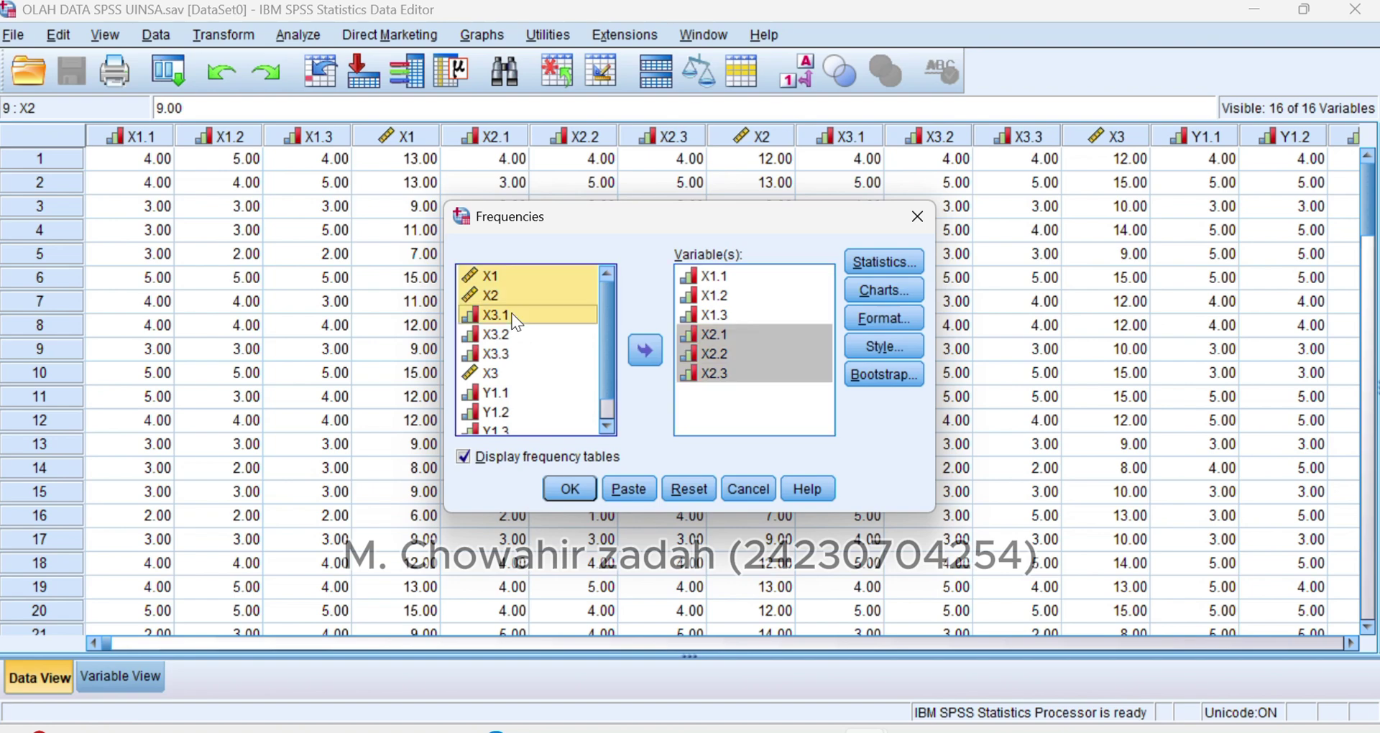
click(514, 319)
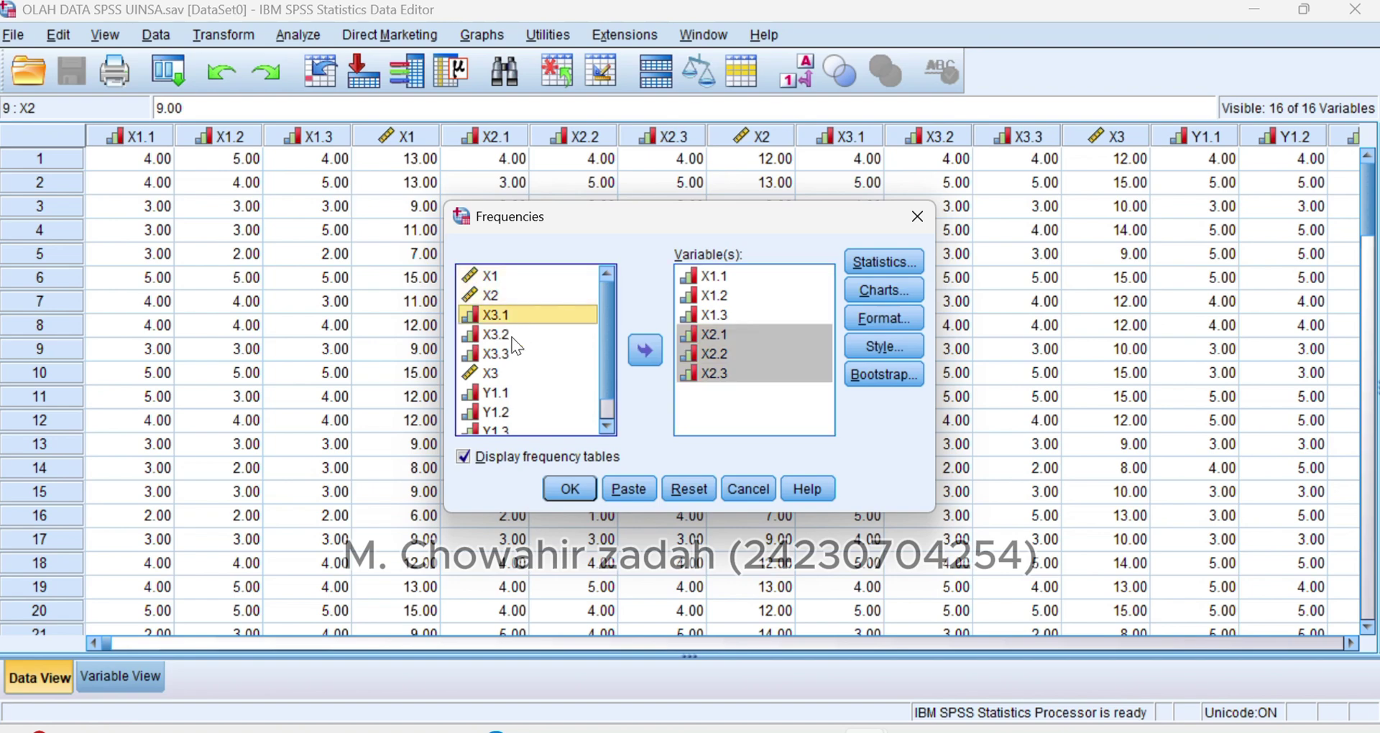
shift+click(512, 338)
shift+click(516, 352)
click(651, 356)
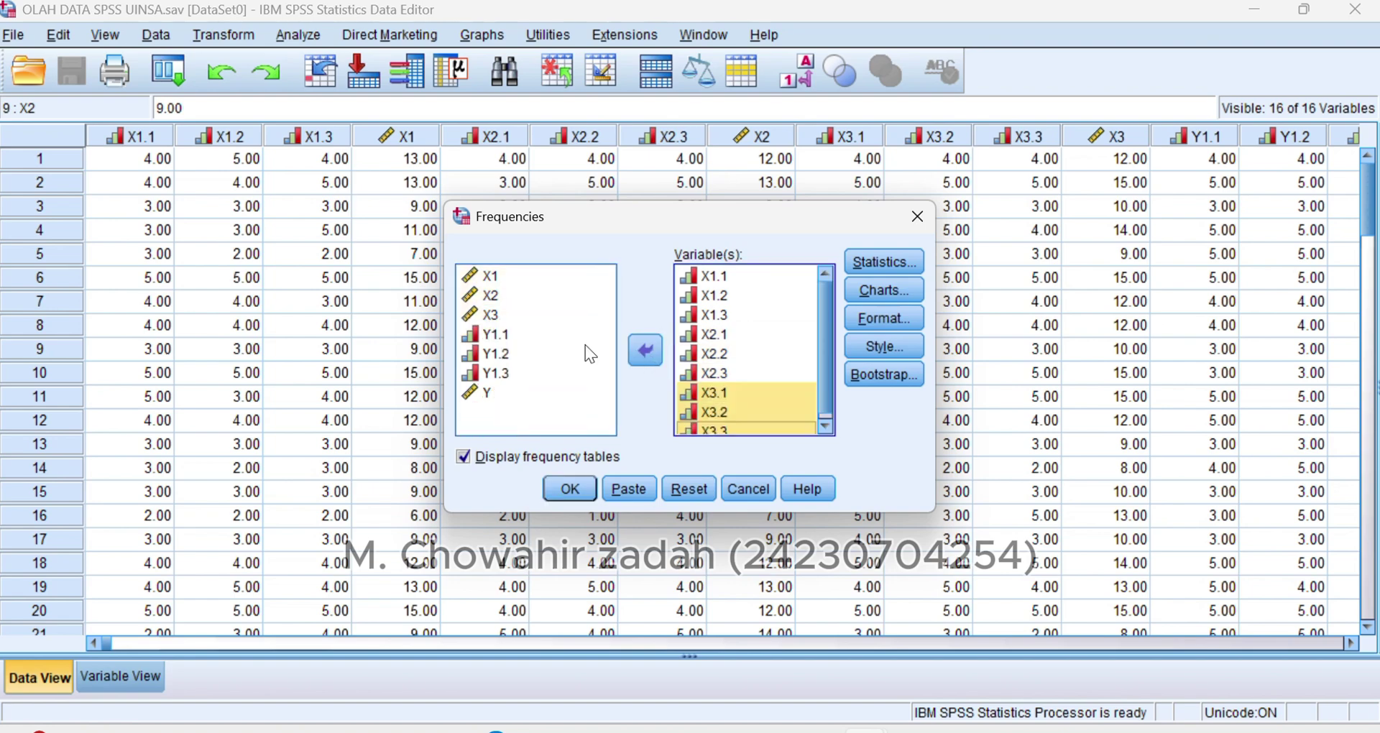
Step: Add Y1.1, Y1.2 and Y1.3 to the Frequencies variables, leaving out the total Y, and run the analysis
key(shift)
key(shift)
key(shift)
key(shift)
key(shift)
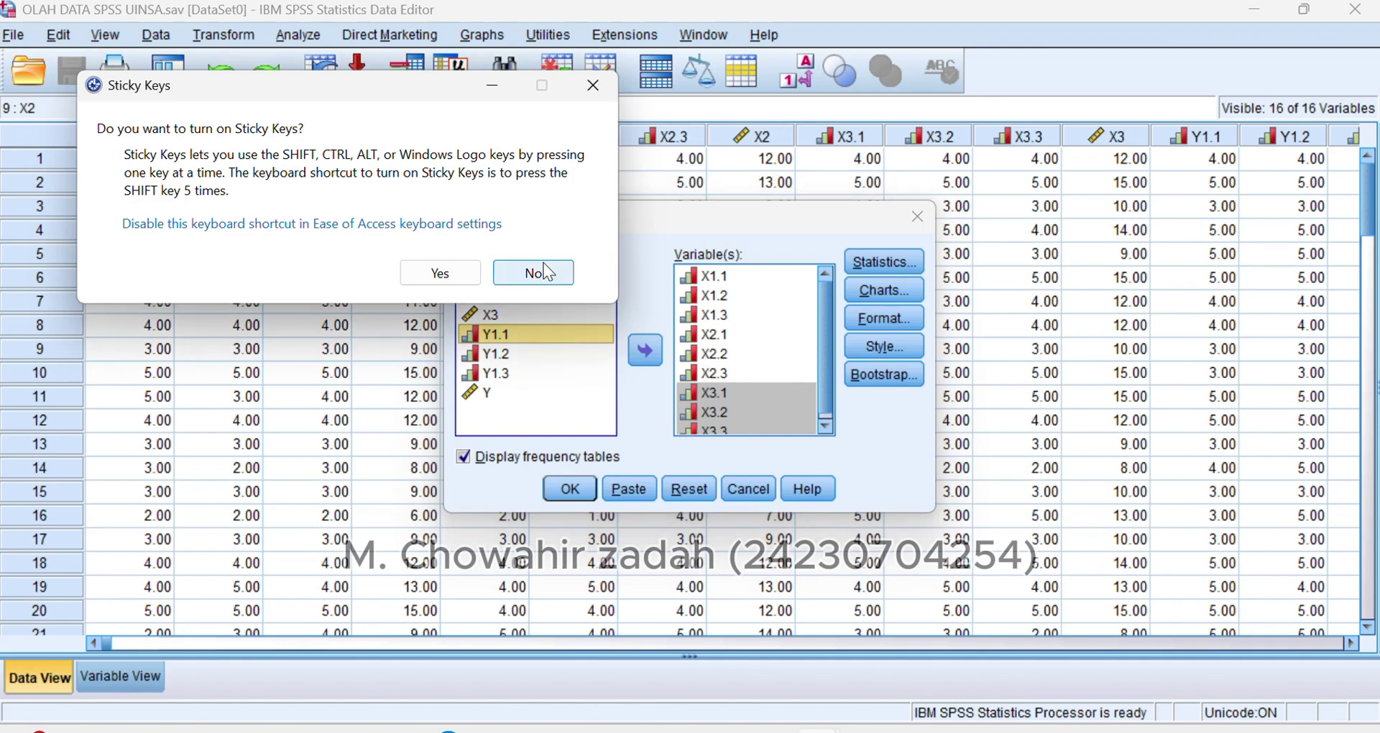
click(543, 263)
shift+click(528, 348)
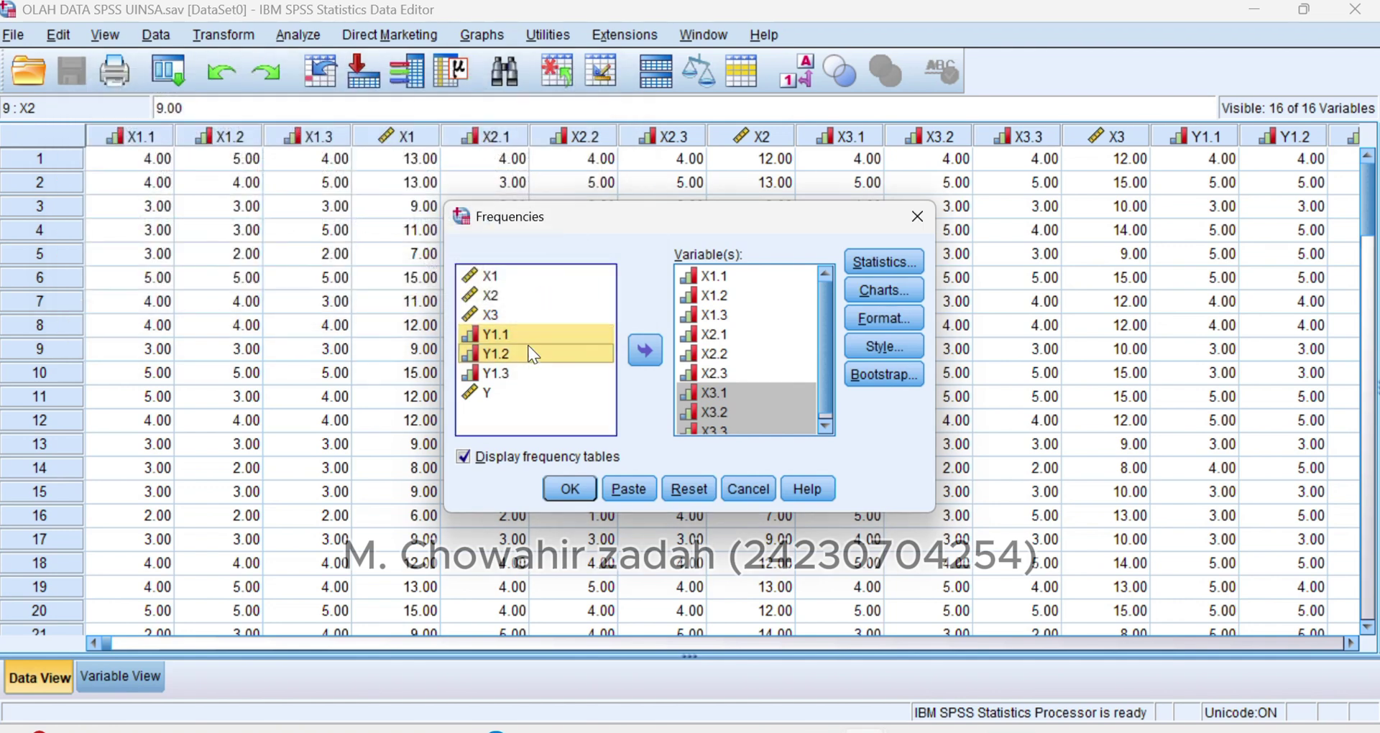
shift+click(527, 375)
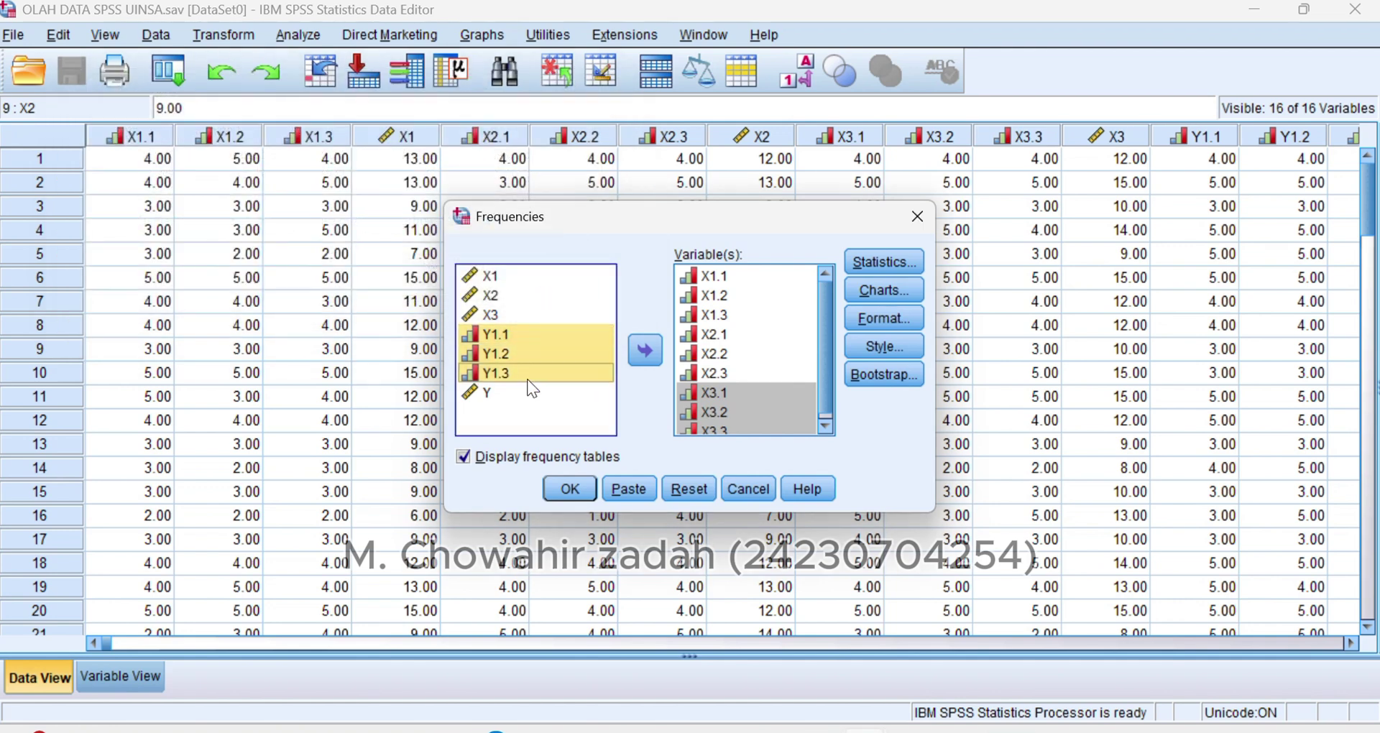
click(647, 343)
scroll(739, 377, up, 1)
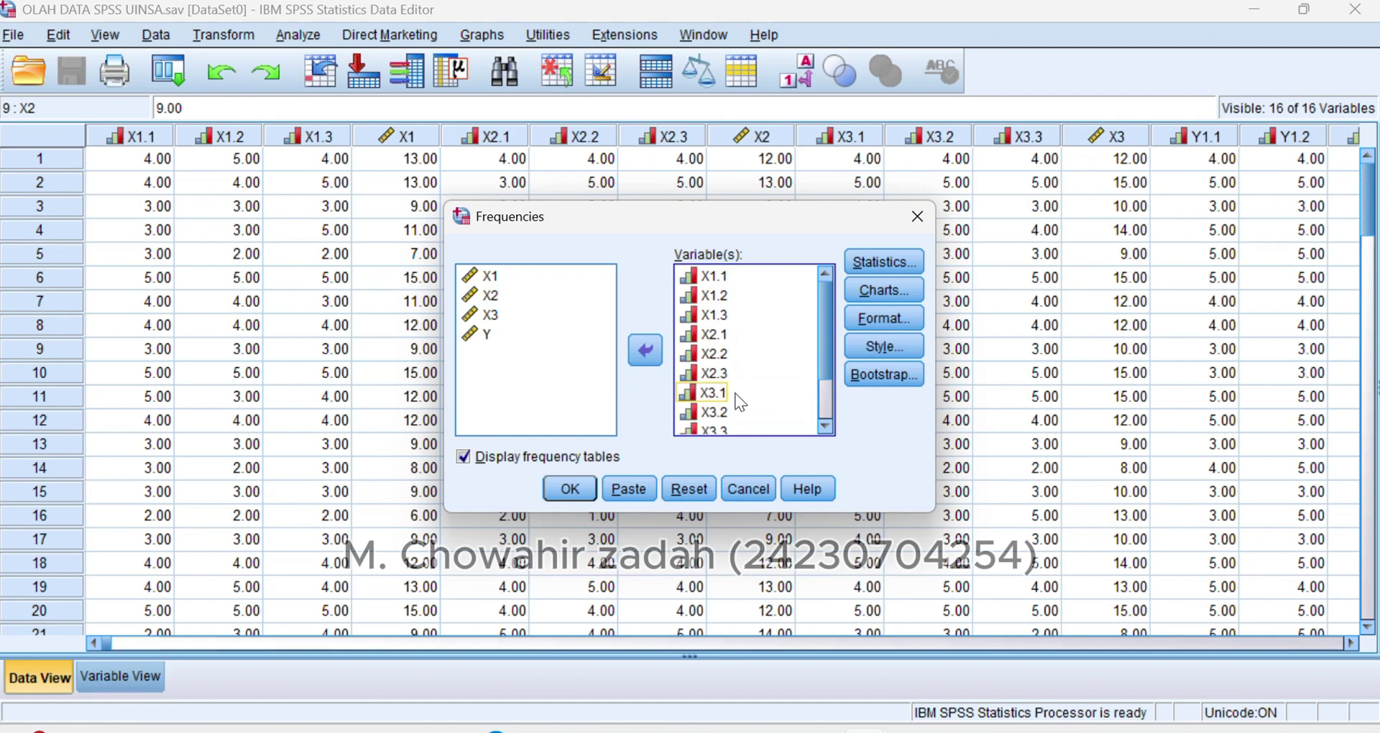
click(578, 488)
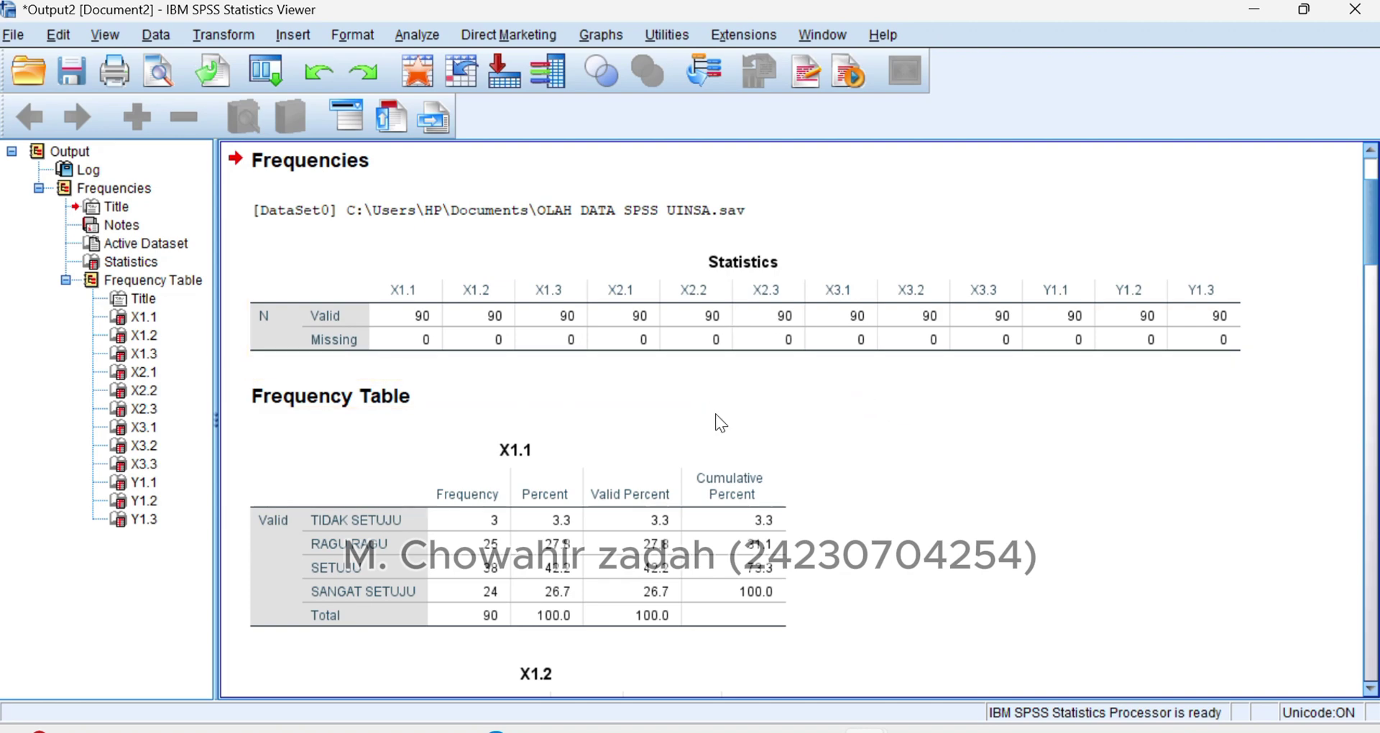
Step: Review the Statistics summary and the frequency tables from X1.1 through Y1.3 in the output
scroll(632, 431, down, 3)
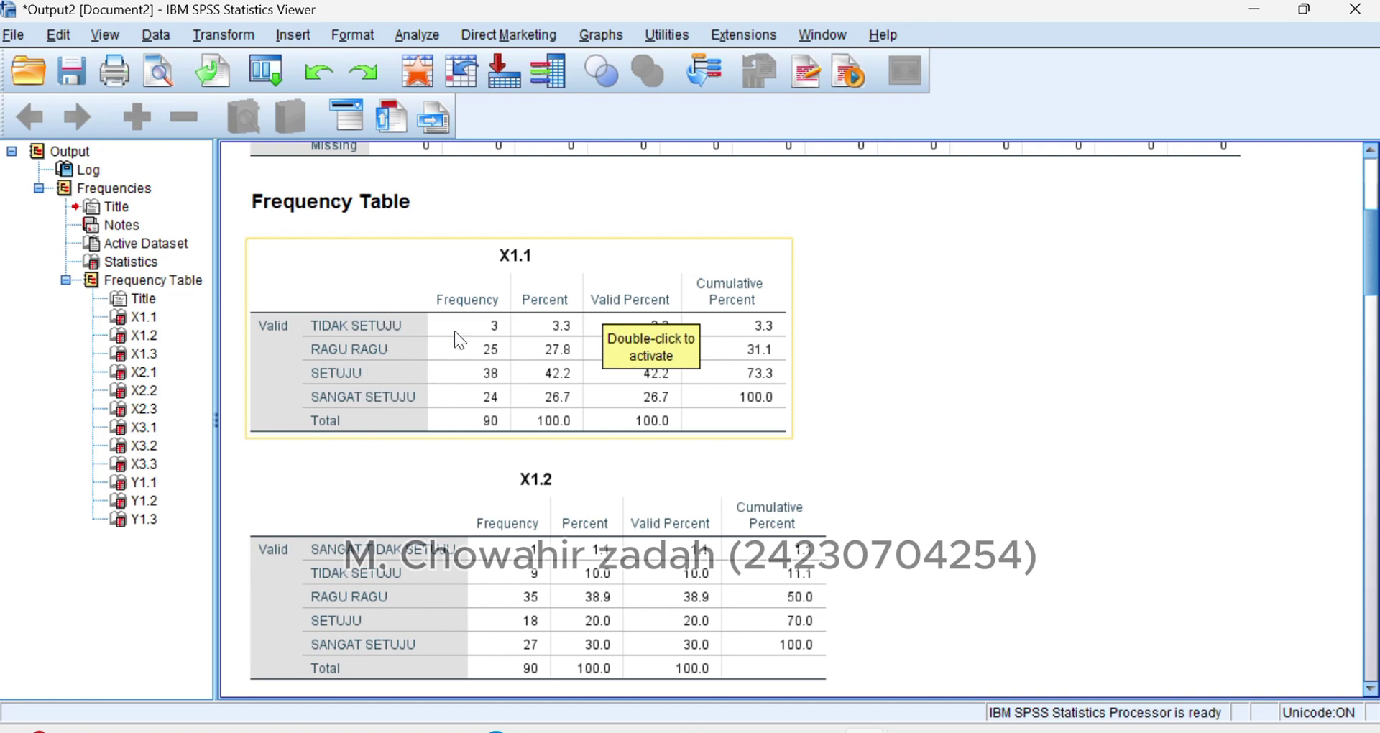
scroll(930, 347, up, 3)
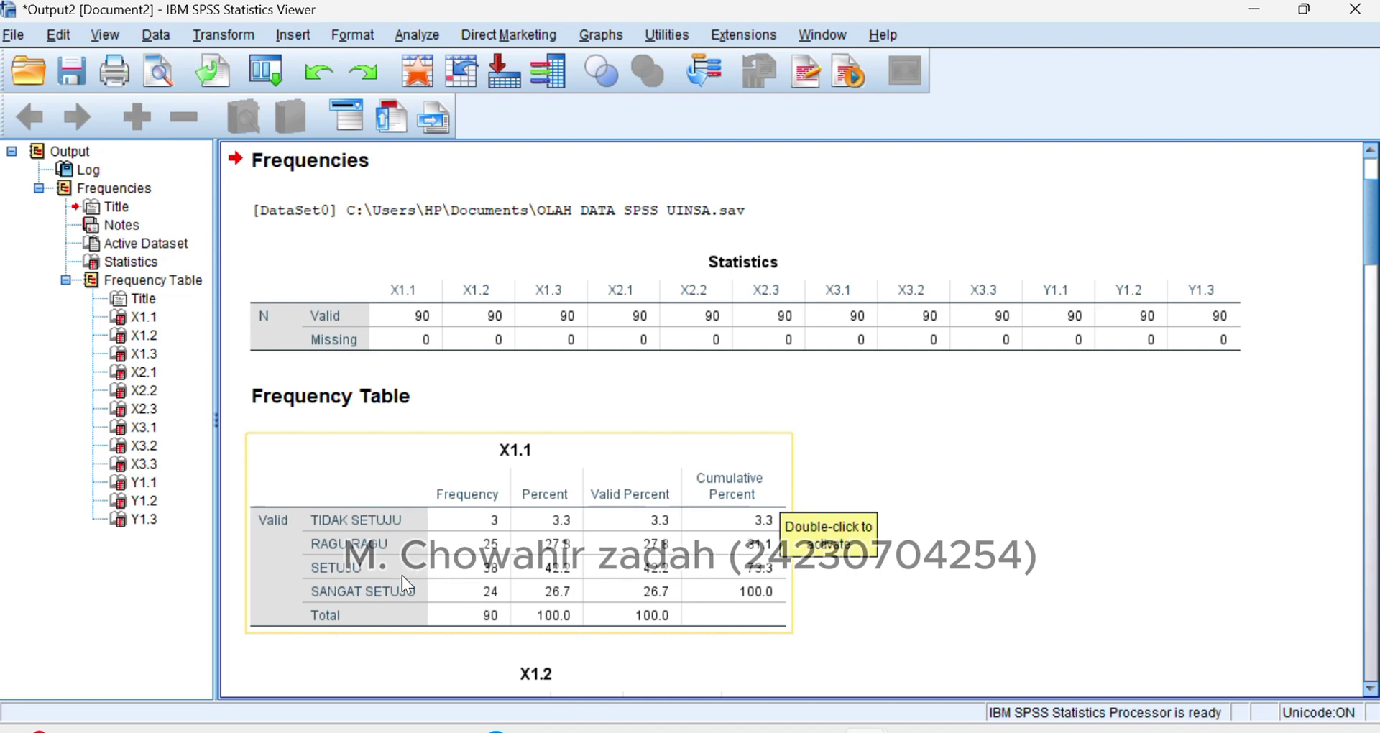
scroll(955, 552, down, 10)
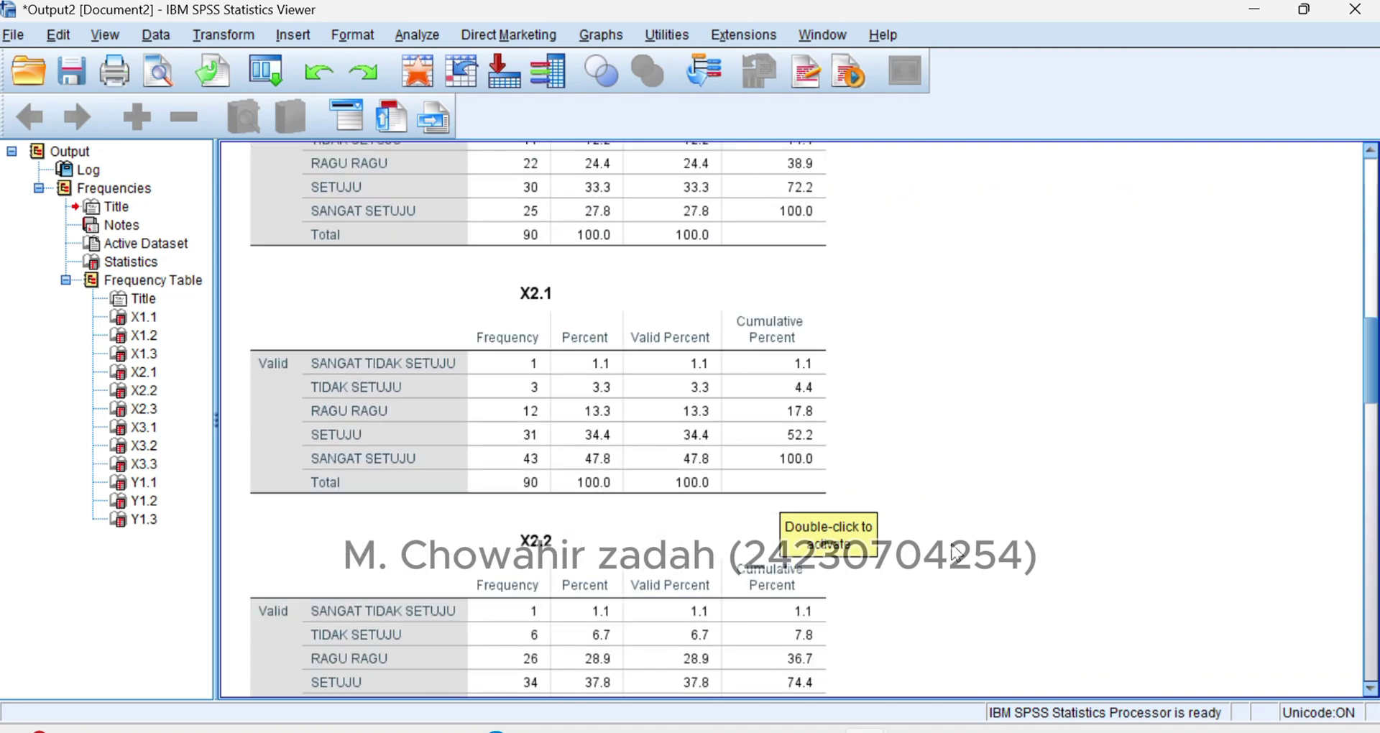
scroll(956, 552, down, 20)
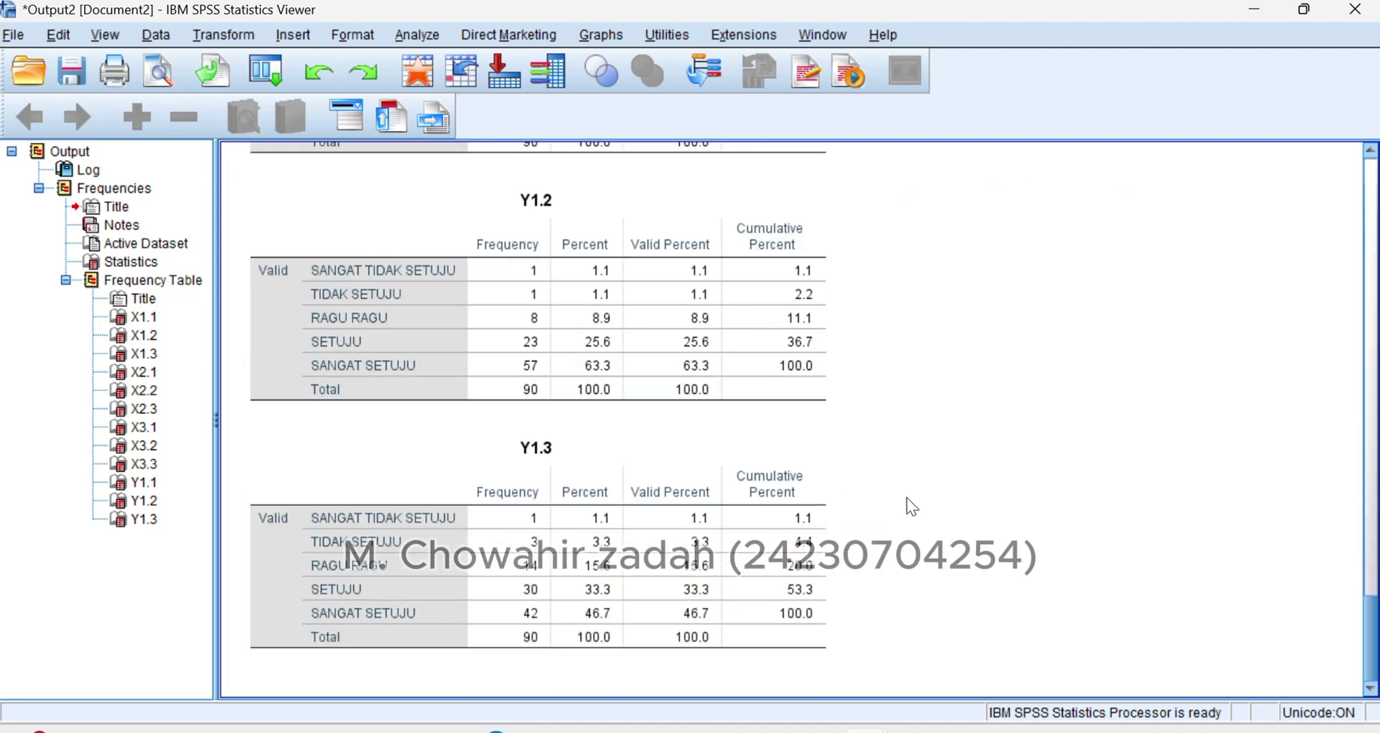
scroll(907, 499, up, 20)
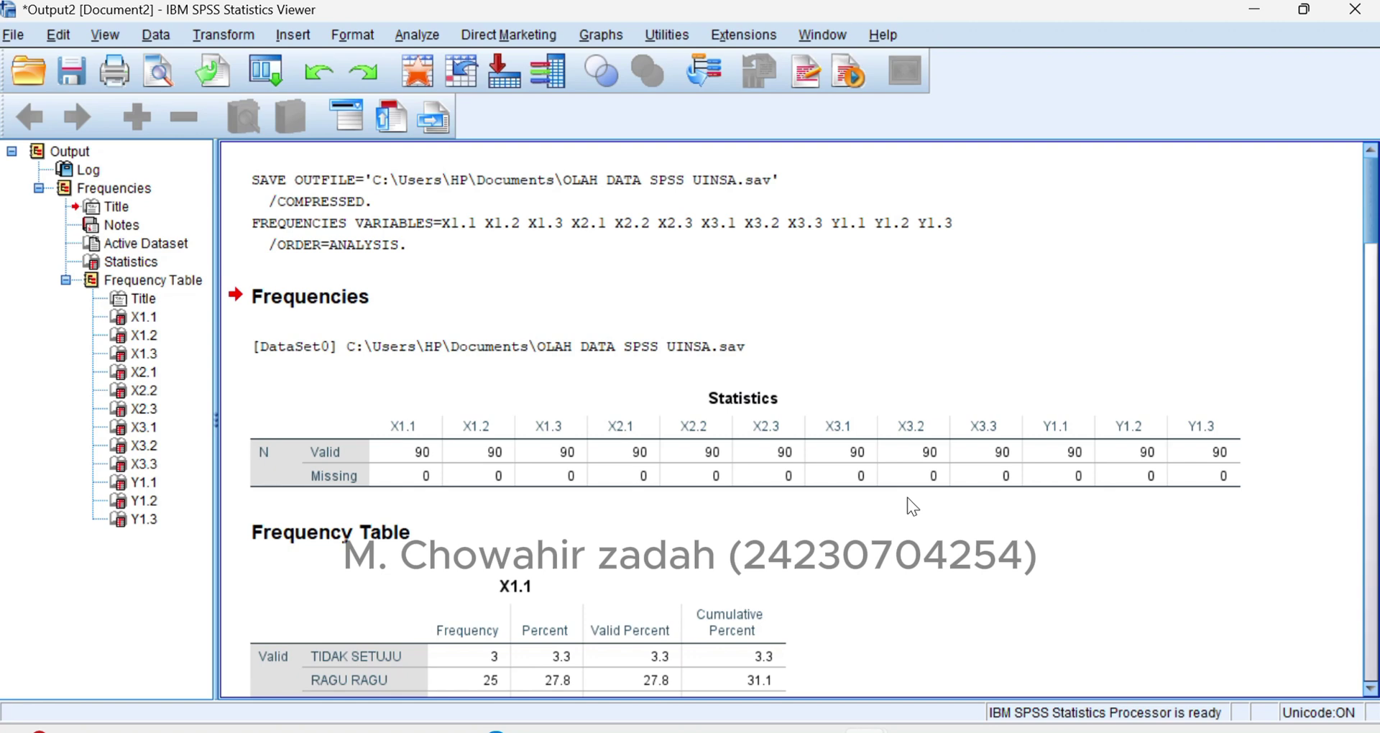
scroll(907, 497, down, 3)
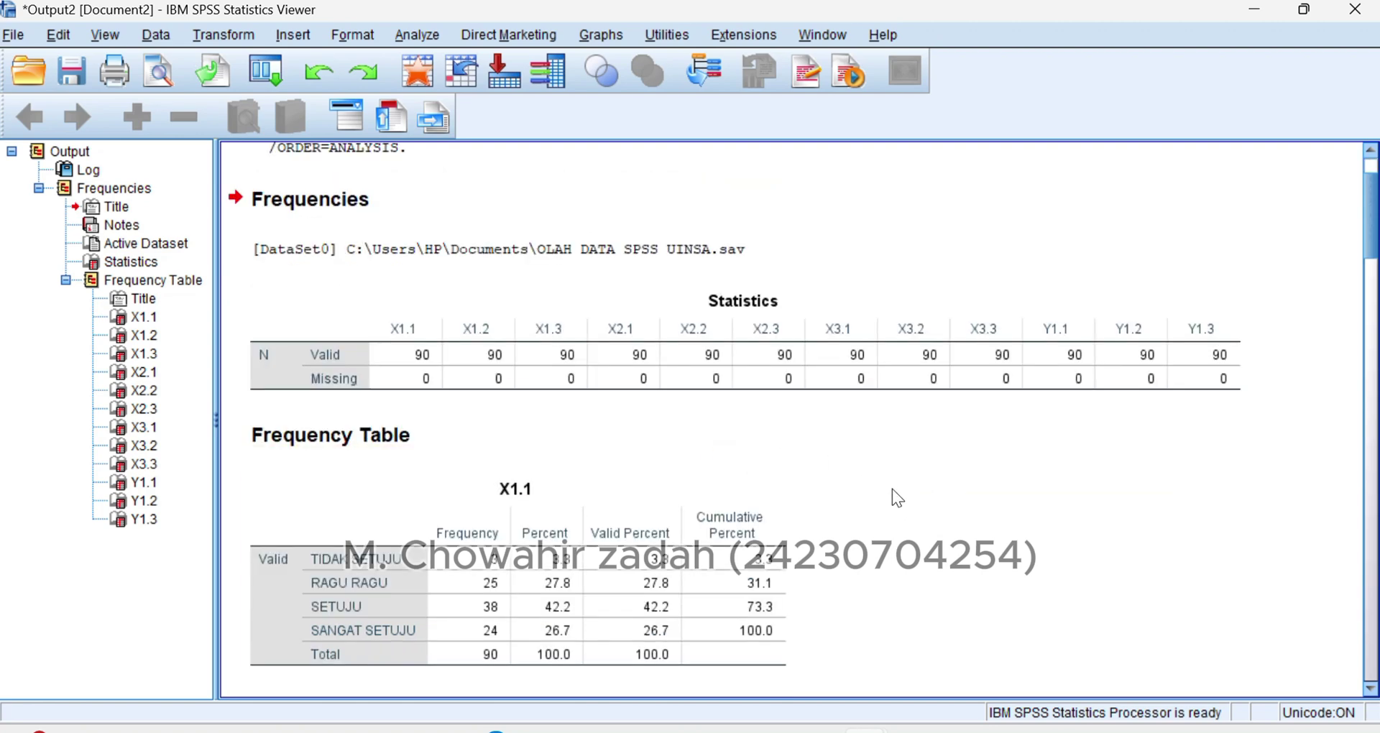
scroll(897, 497, down, 2)
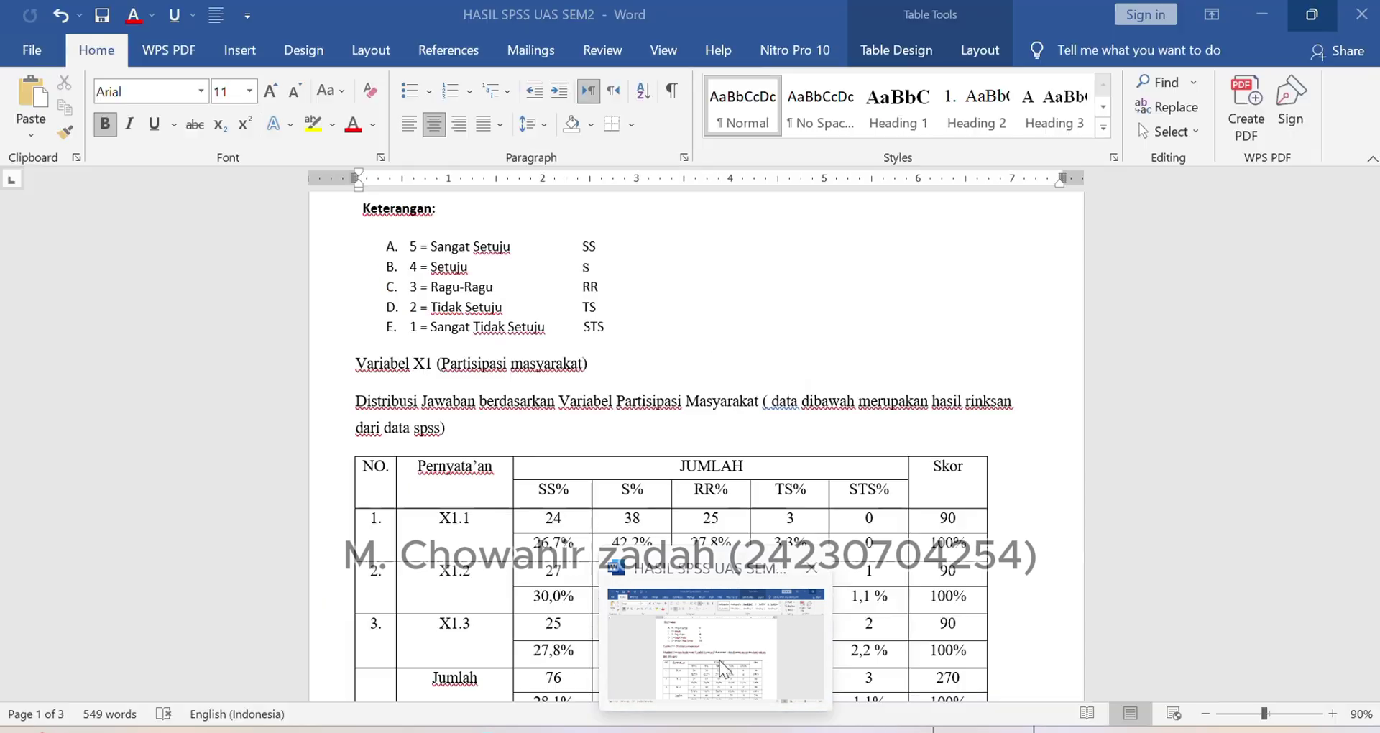
Step: Switch to the Word document HASIL SPSS UAS SEM2 and correct "rinksan" to "ringksan" in the sentence above the X1 table
click(722, 668)
scroll(655, 418, up, 3)
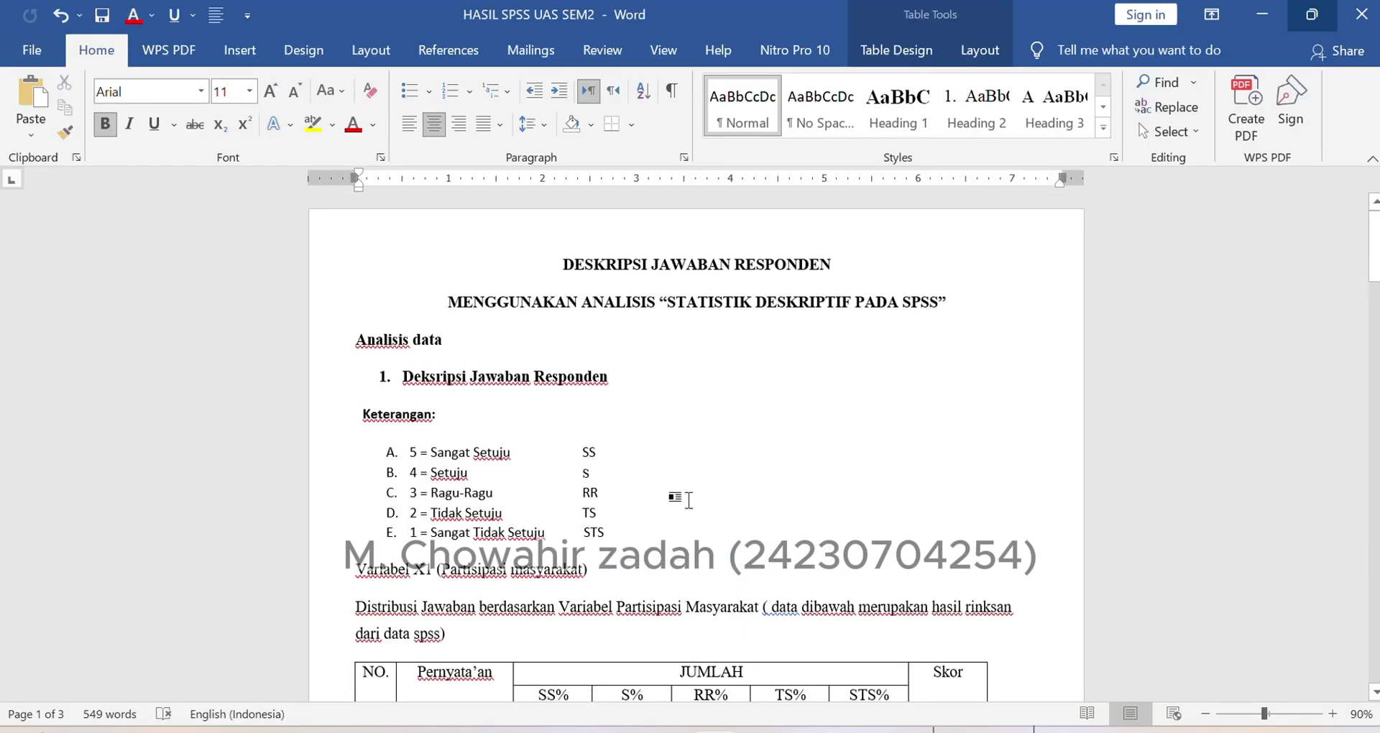
scroll(688, 500, down, 3)
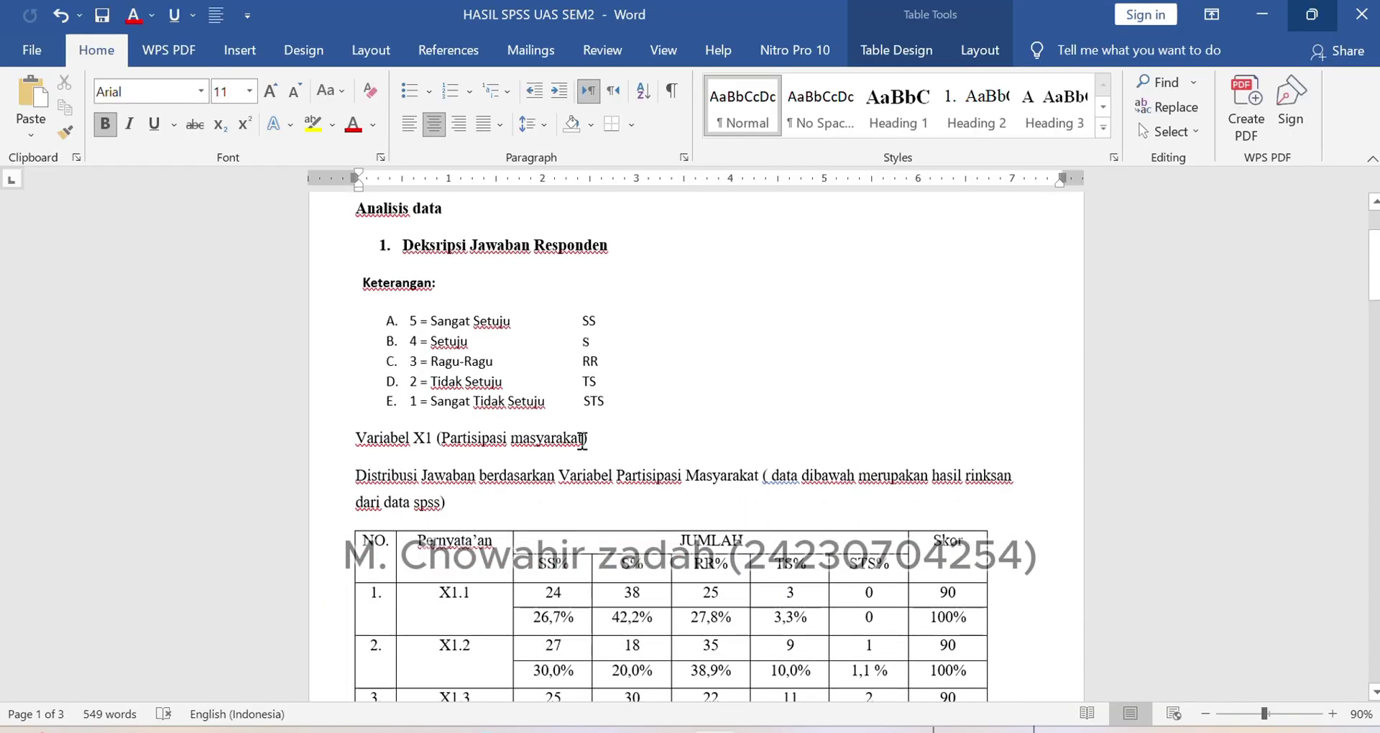
scroll(575, 345, down, 1)
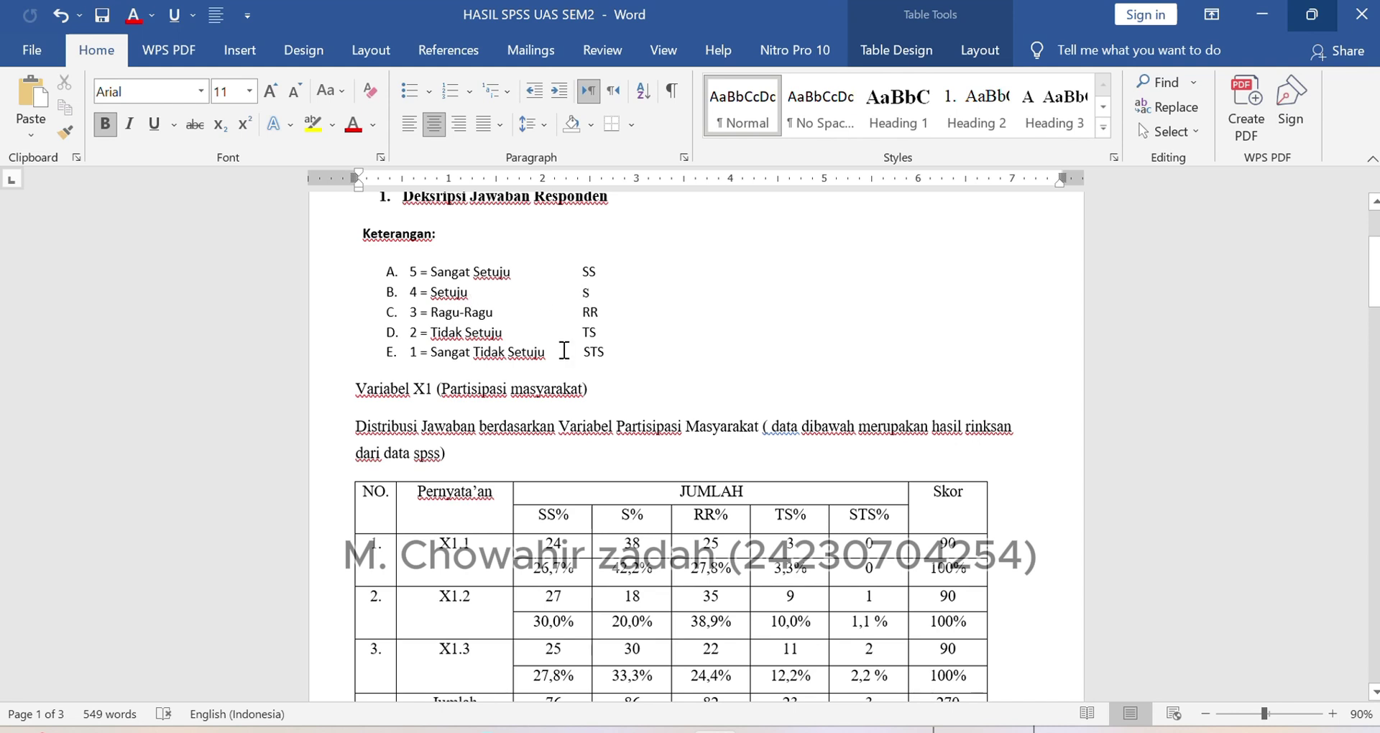
scroll(564, 350, down, 1)
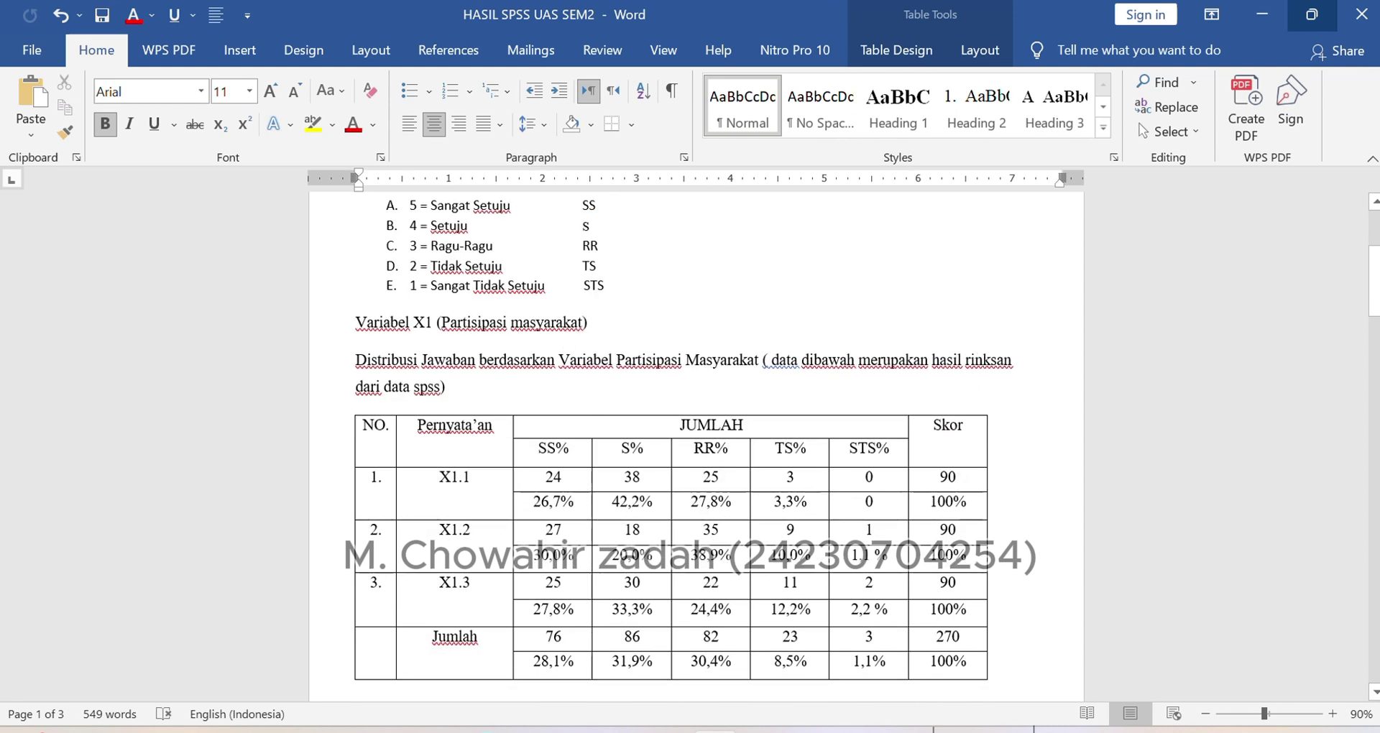
click(985, 361)
text(g)
scroll(487, 431, down, 1)
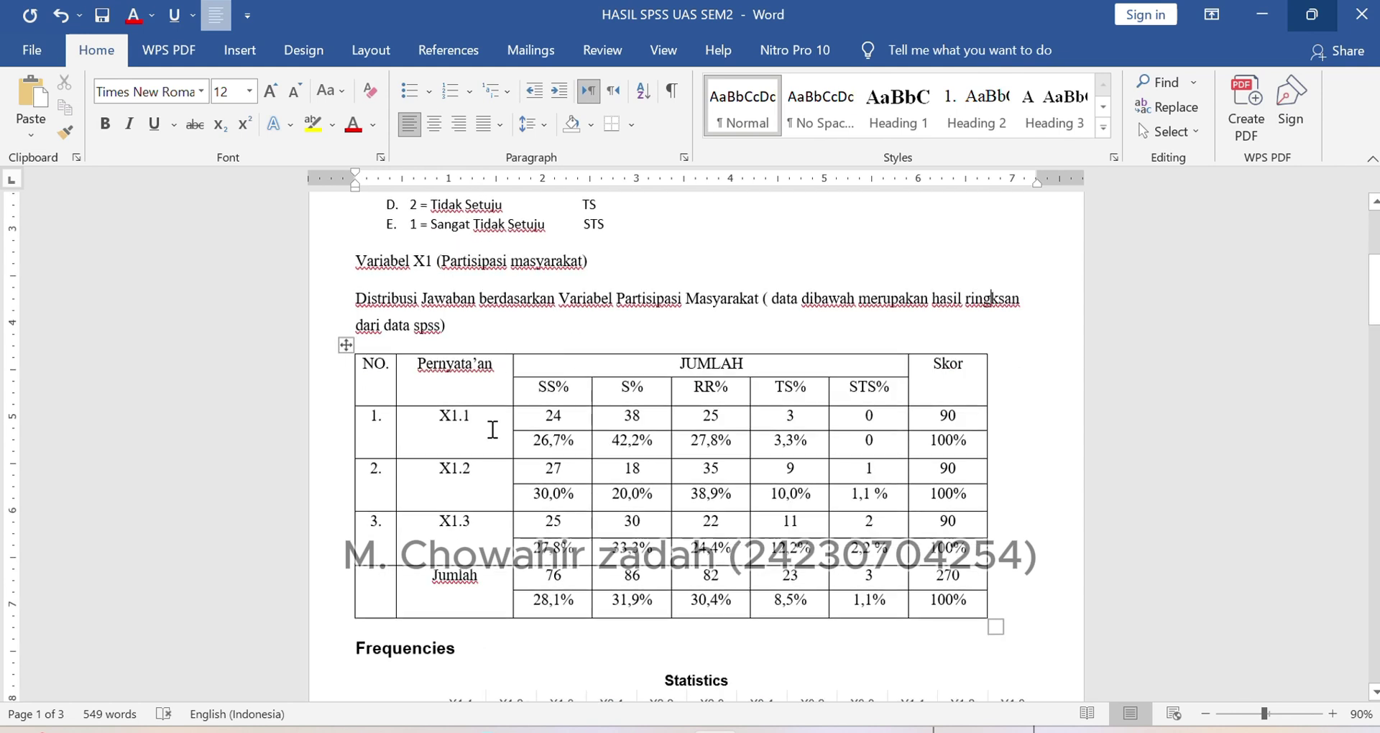
Step: Examine the X1 distribution table and the Frequencies tables for the remaining variables in the report
click(567, 421)
scroll(556, 439, down, 10)
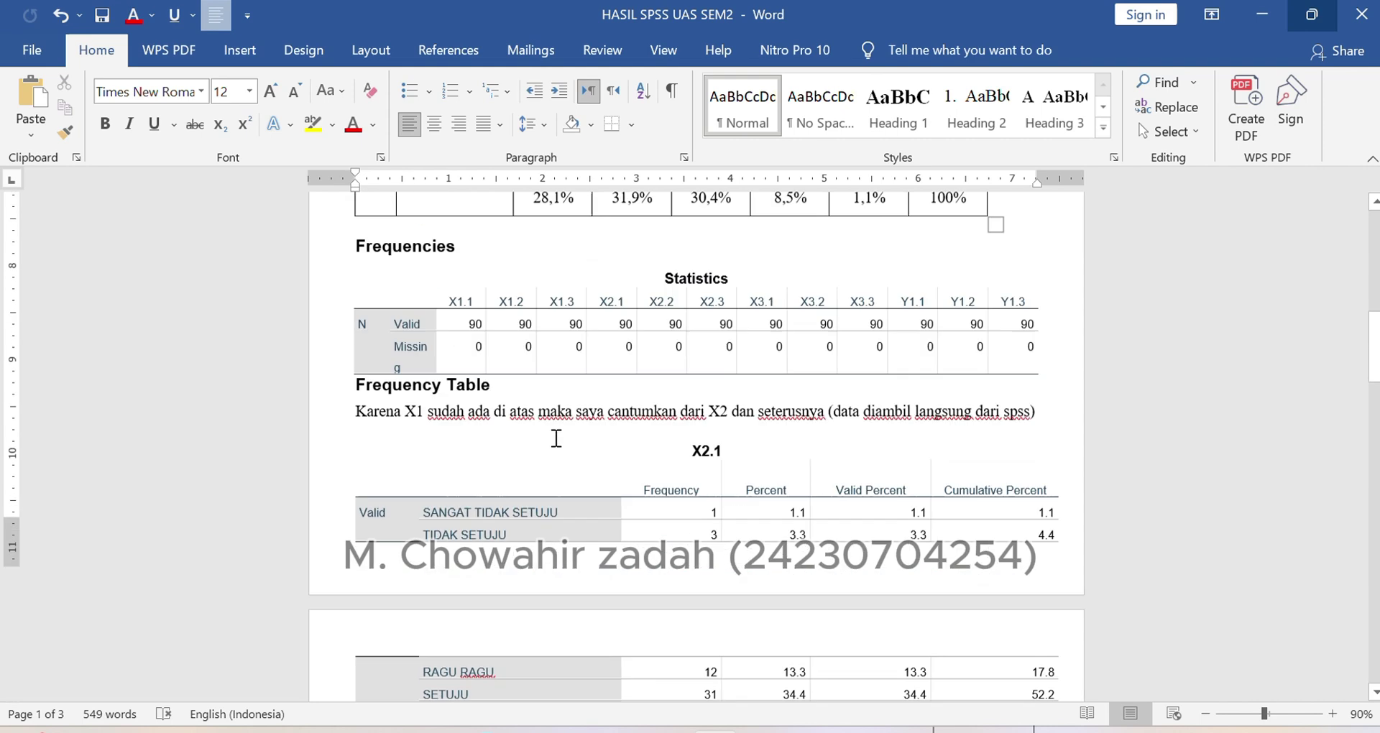
scroll(555, 438, up, 4)
scroll(556, 439, down, 2)
scroll(556, 438, up, 8)
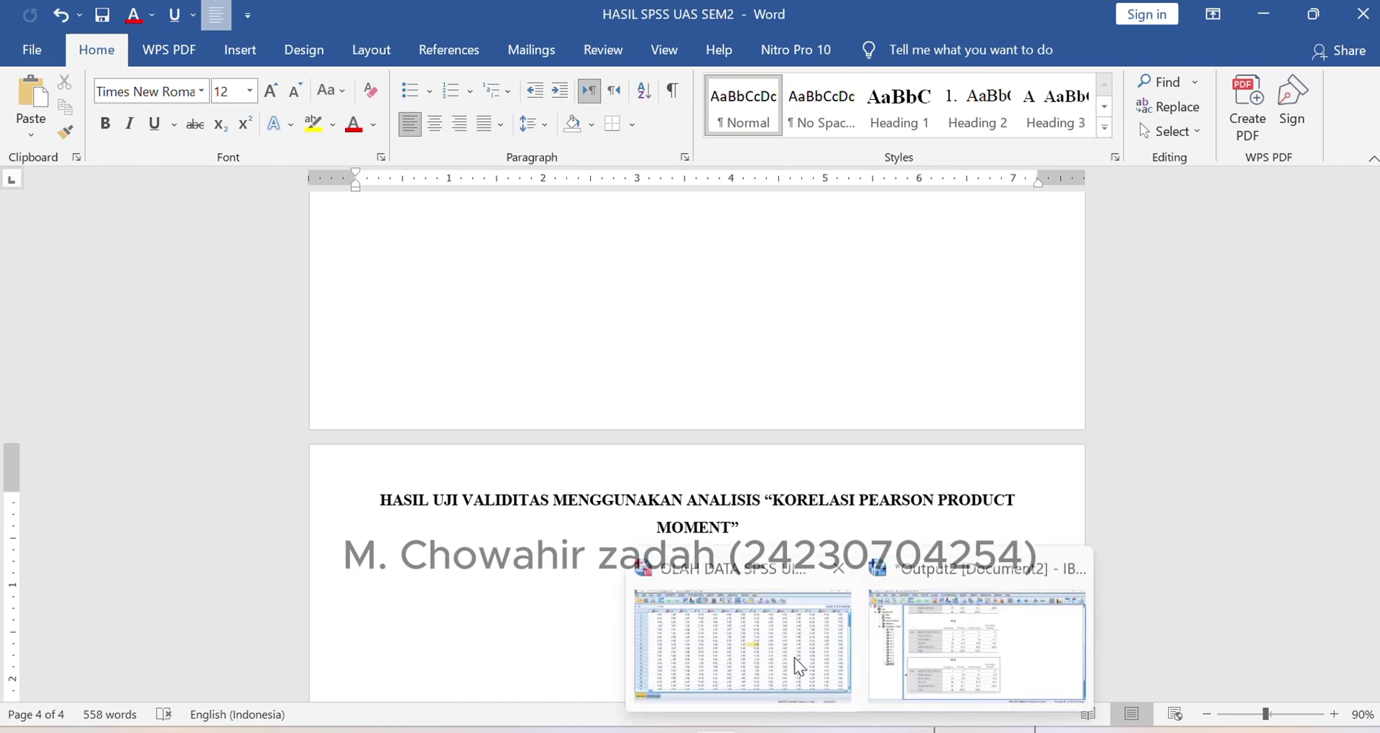
Step: Switch to the SPSS dataset and run a two-tailed bivariate Pearson correlation on X1.1, X1.2, X1.3 and the total X1
click(789, 644)
click(303, 35)
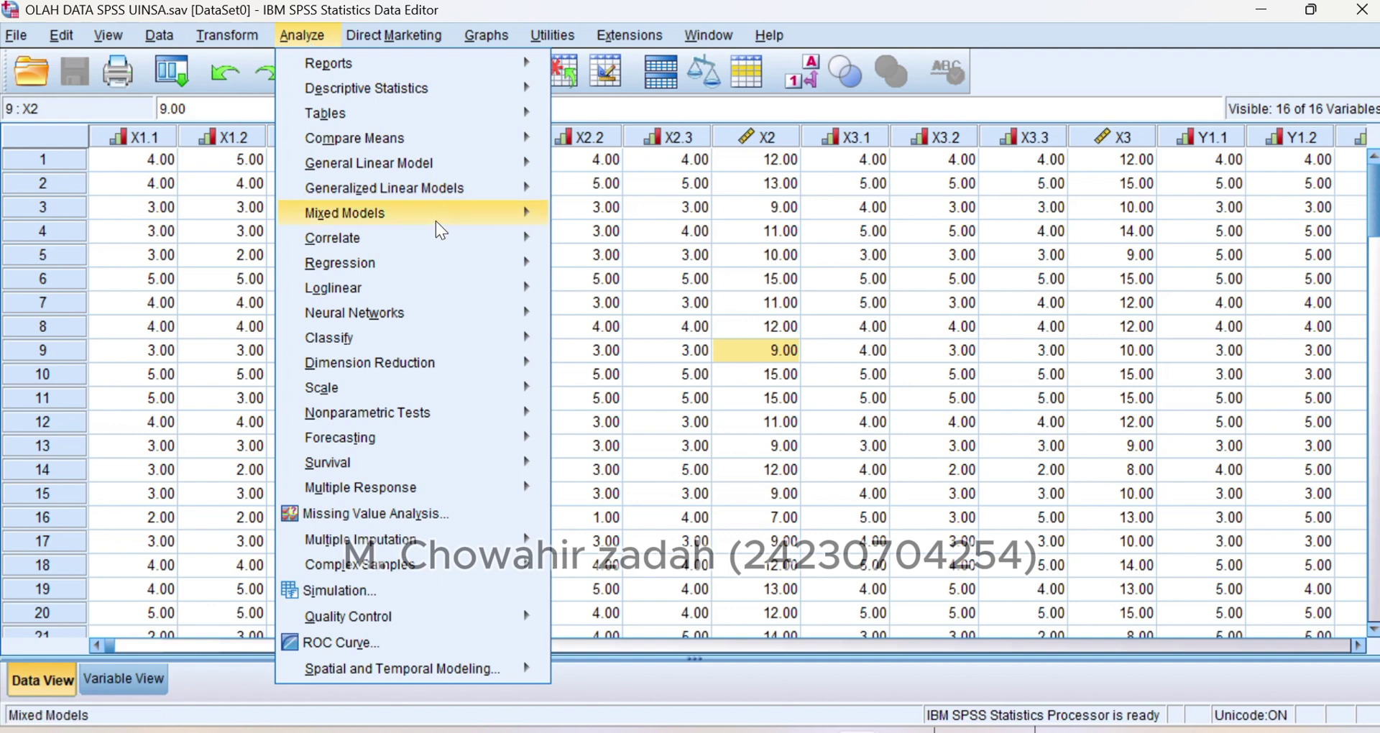
mouse_move(437, 274)
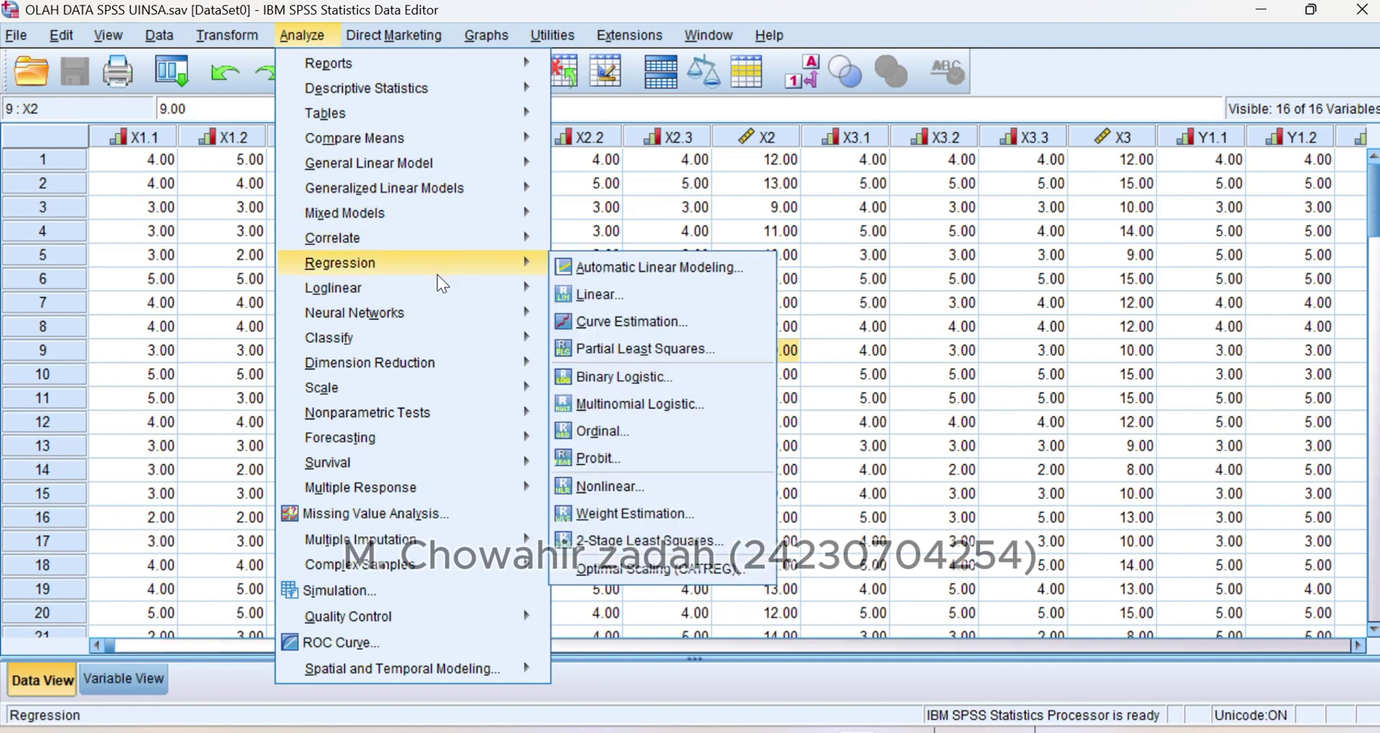
mouse_move(456, 237)
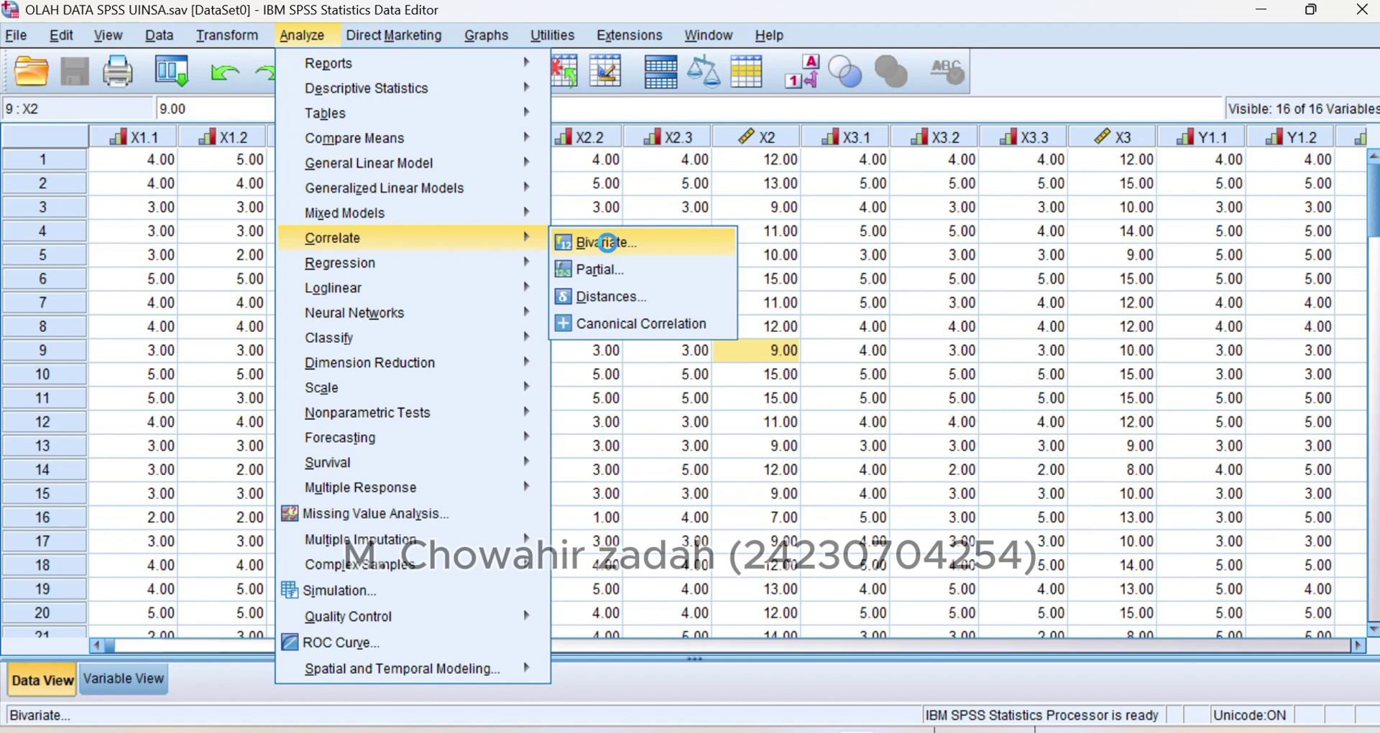
click(607, 244)
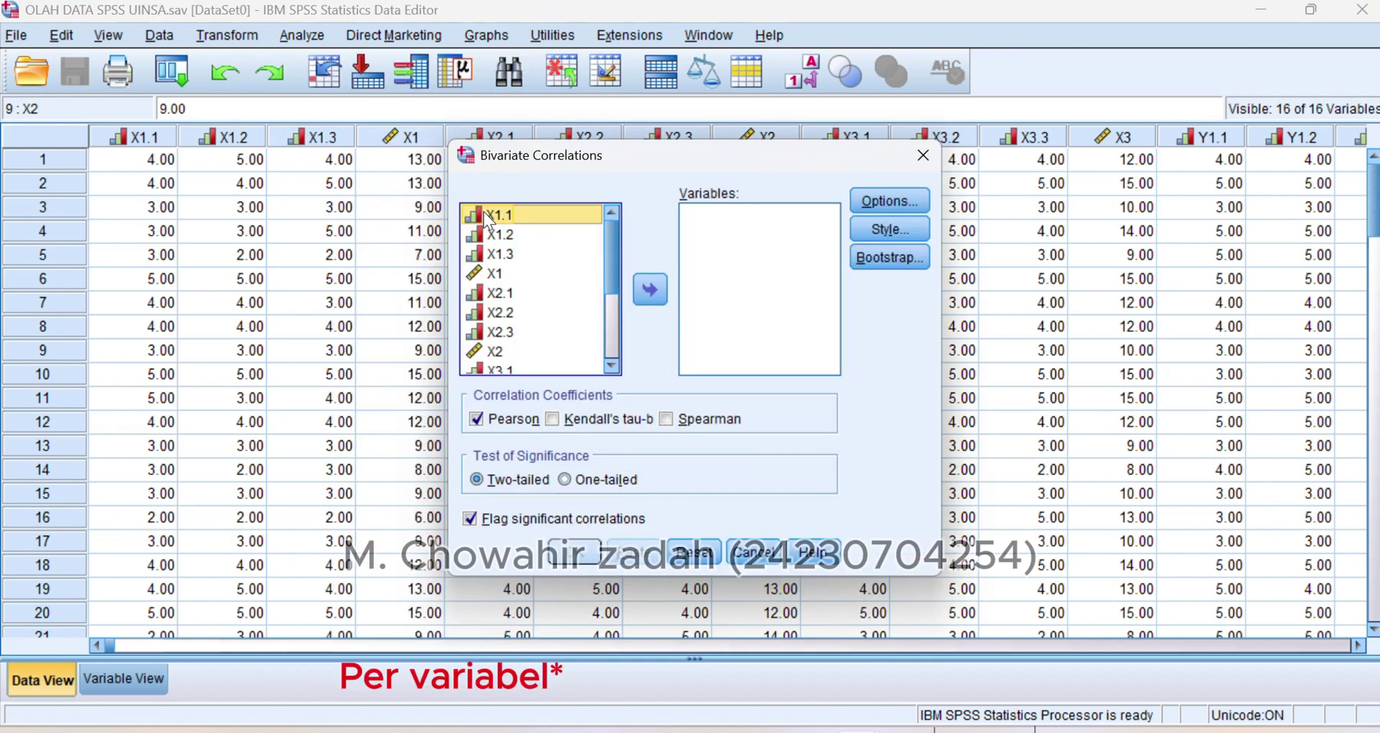
drag(483, 213, 495, 274)
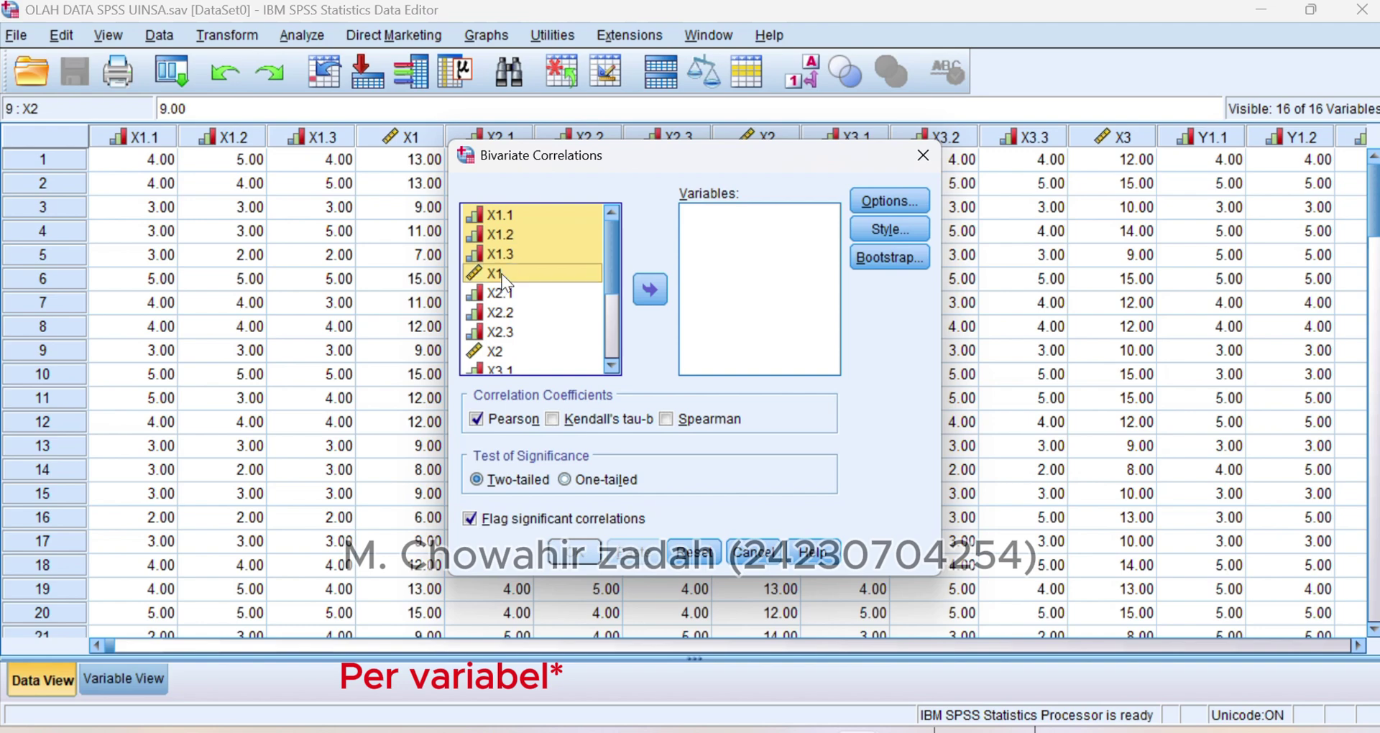
click(657, 287)
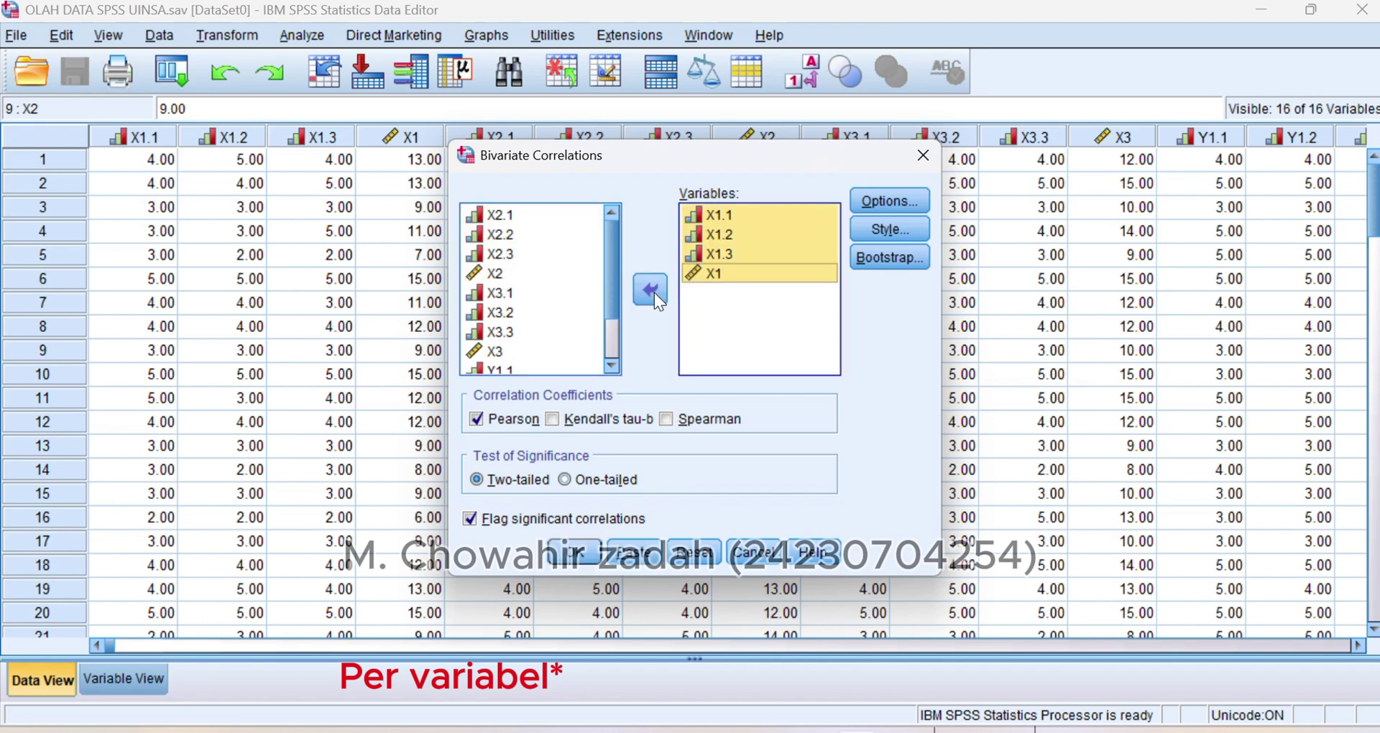
click(574, 552)
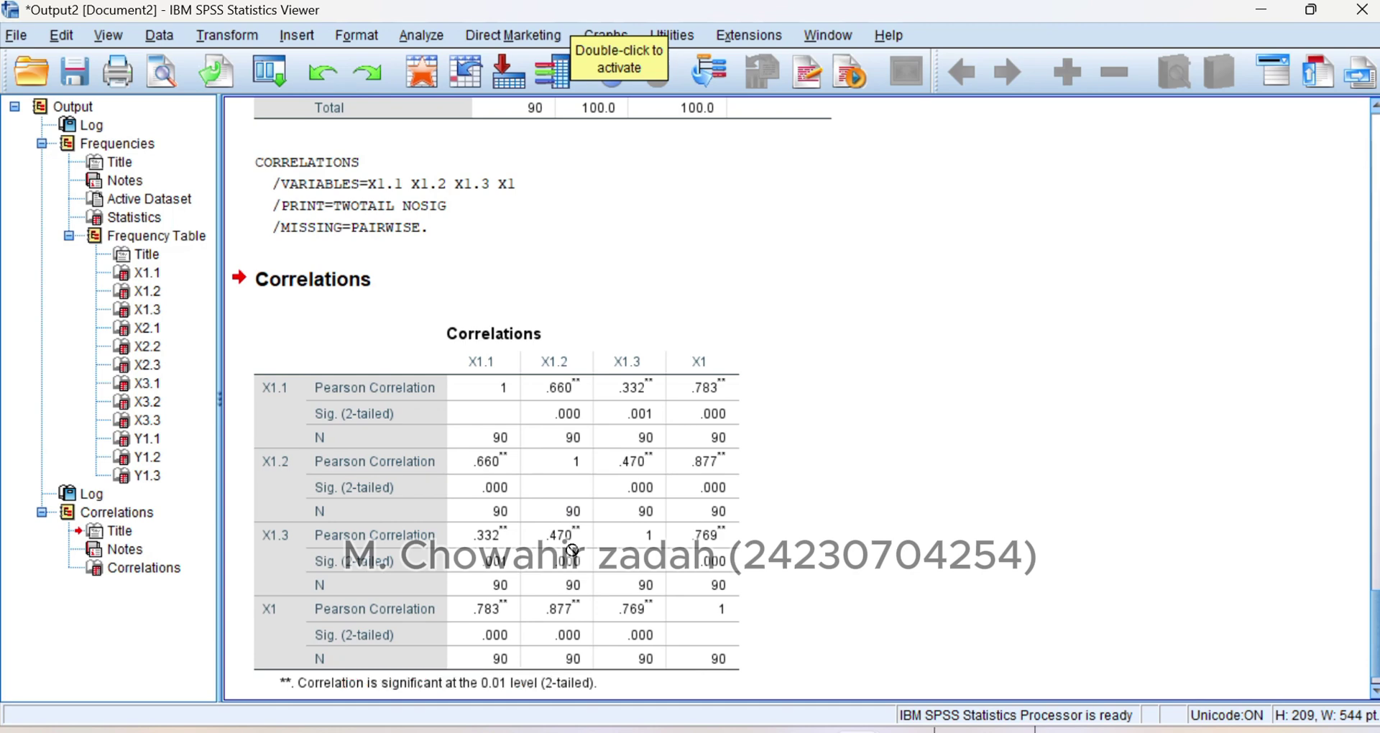
Step: Review the Pearson correlation tables in the output, comparing each item with its variable total
scroll(572, 550, down, 1)
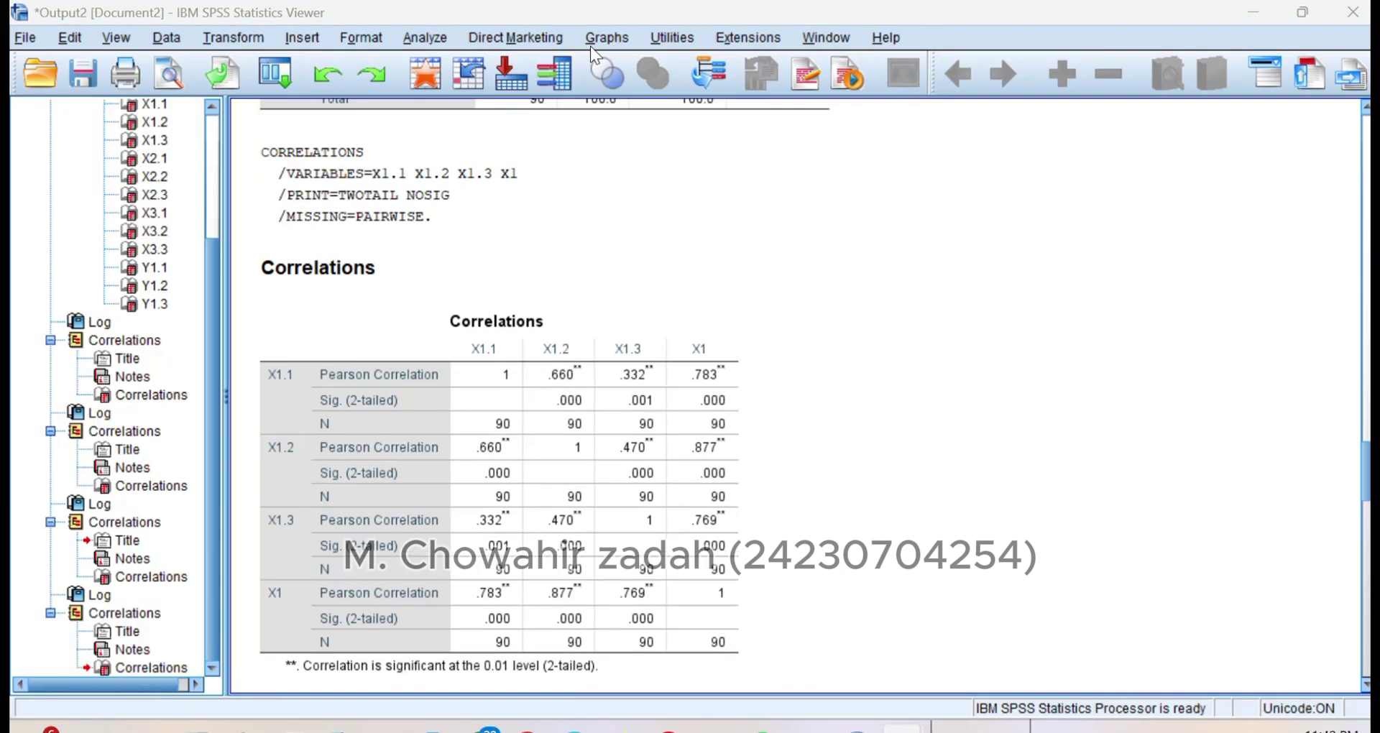
scroll(767, 348, down, 20)
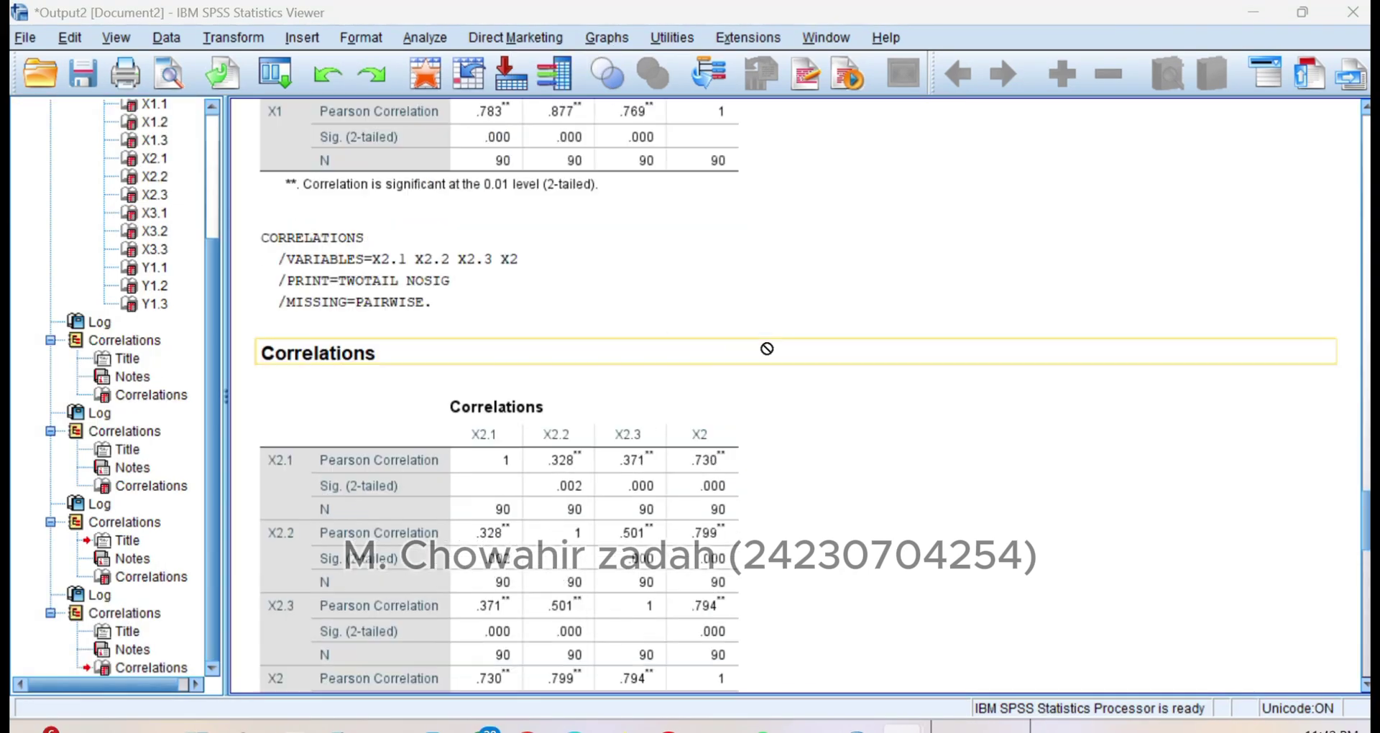
scroll(767, 349, up, 20)
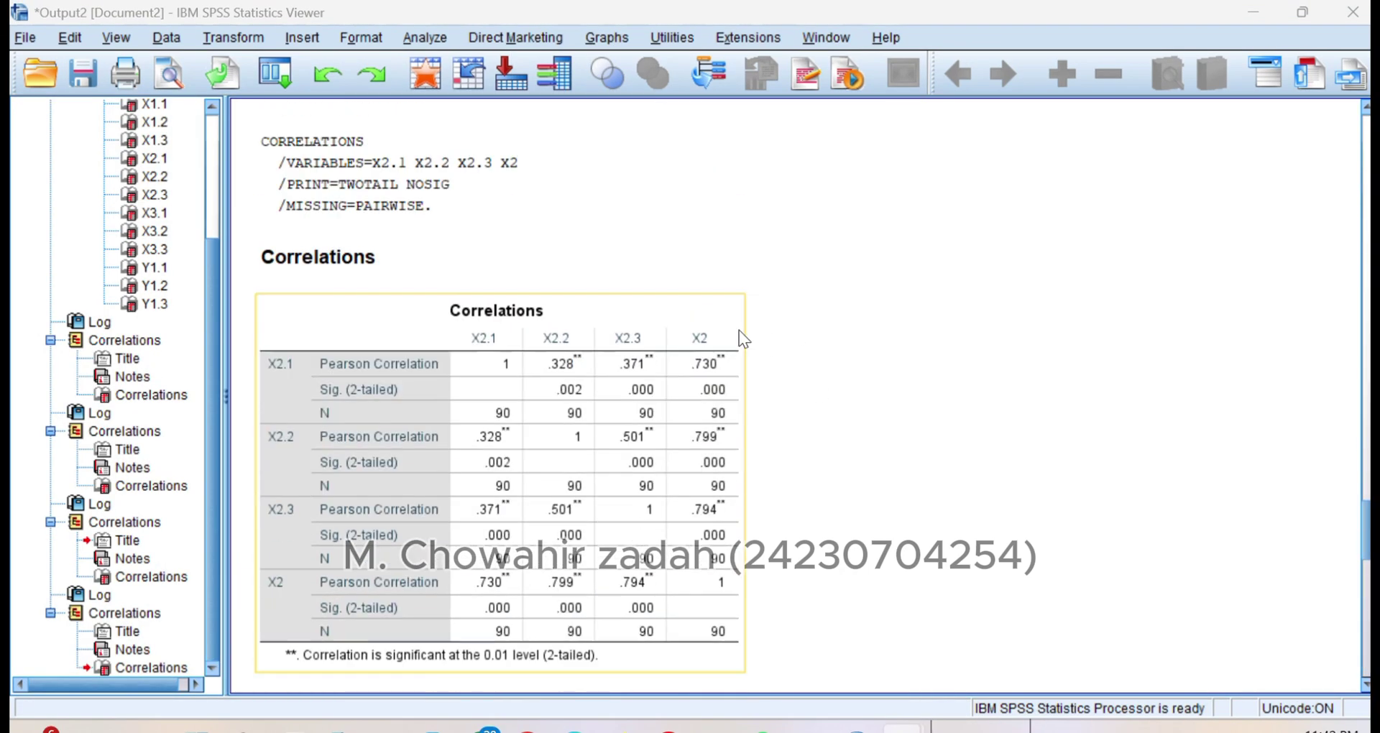
scroll(739, 331, down, 10)
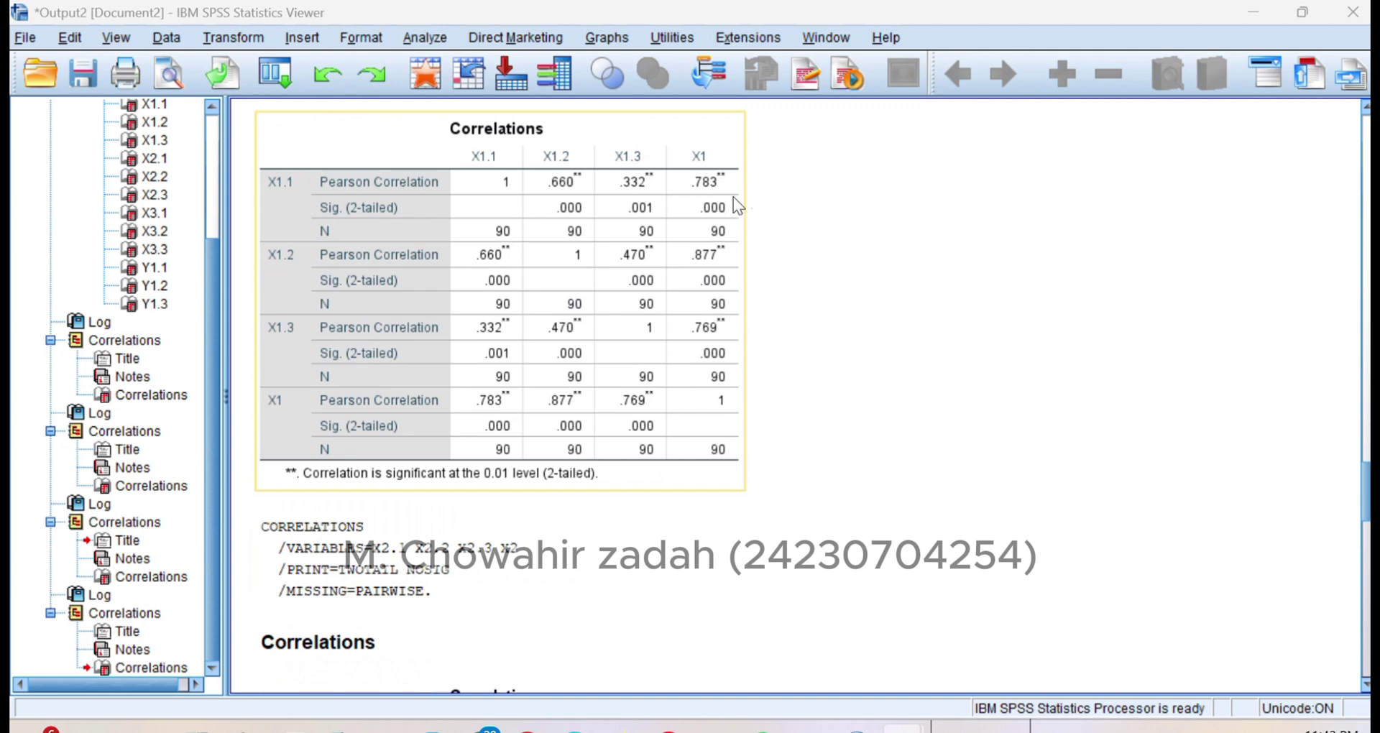
scroll(748, 194, up, 4)
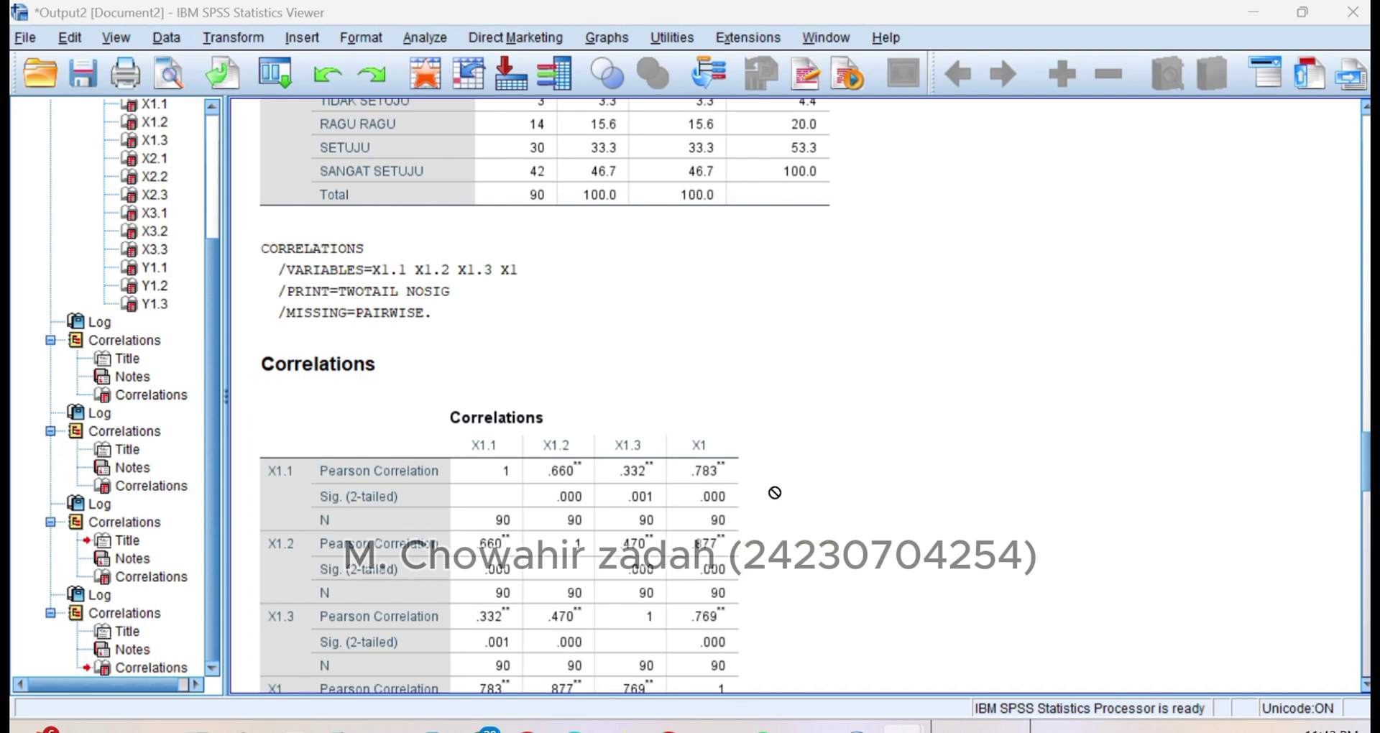
scroll(808, 496, down, 3)
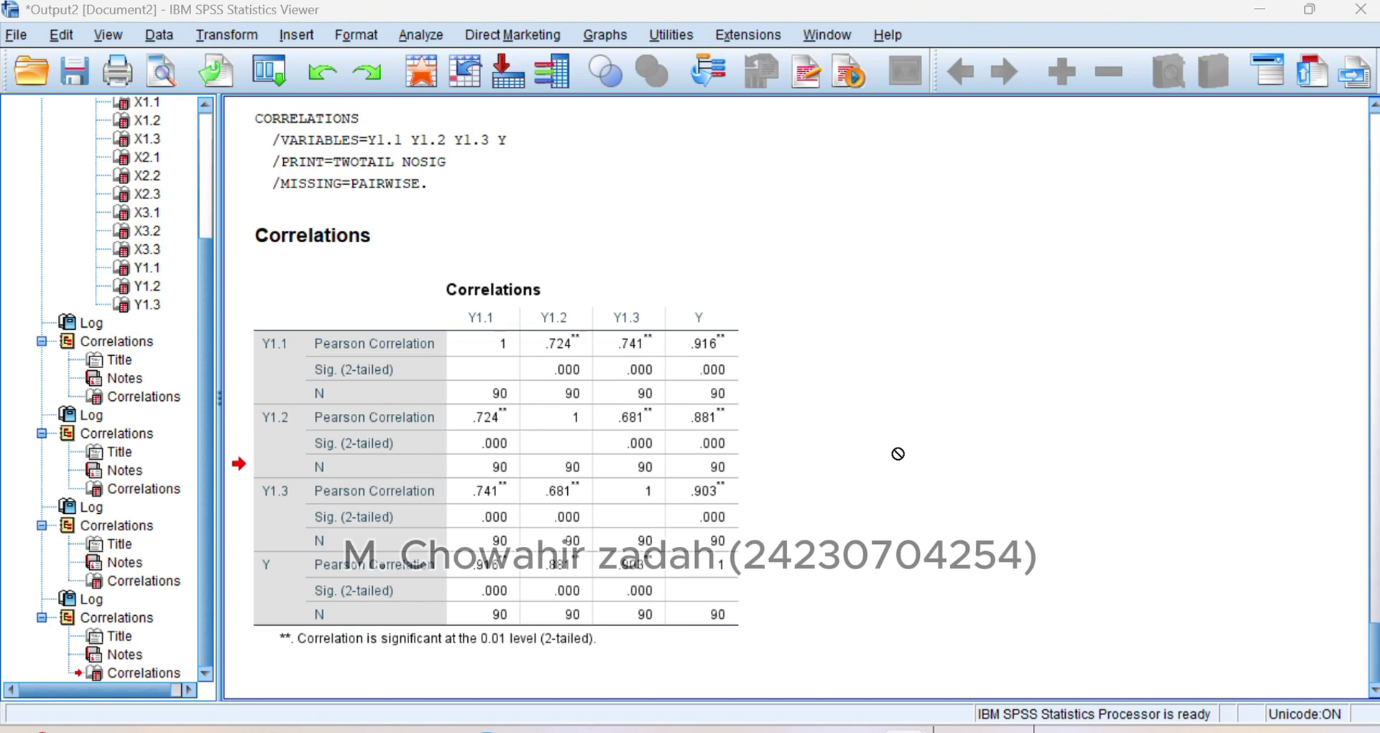
Step: Check the Cronbach's Alpha reliability slide in the PowerPoint file Pengolahan Data dg SPSS, and return to the Word report HASIL SPSS UAS SEM2
mouse_move(960, 731)
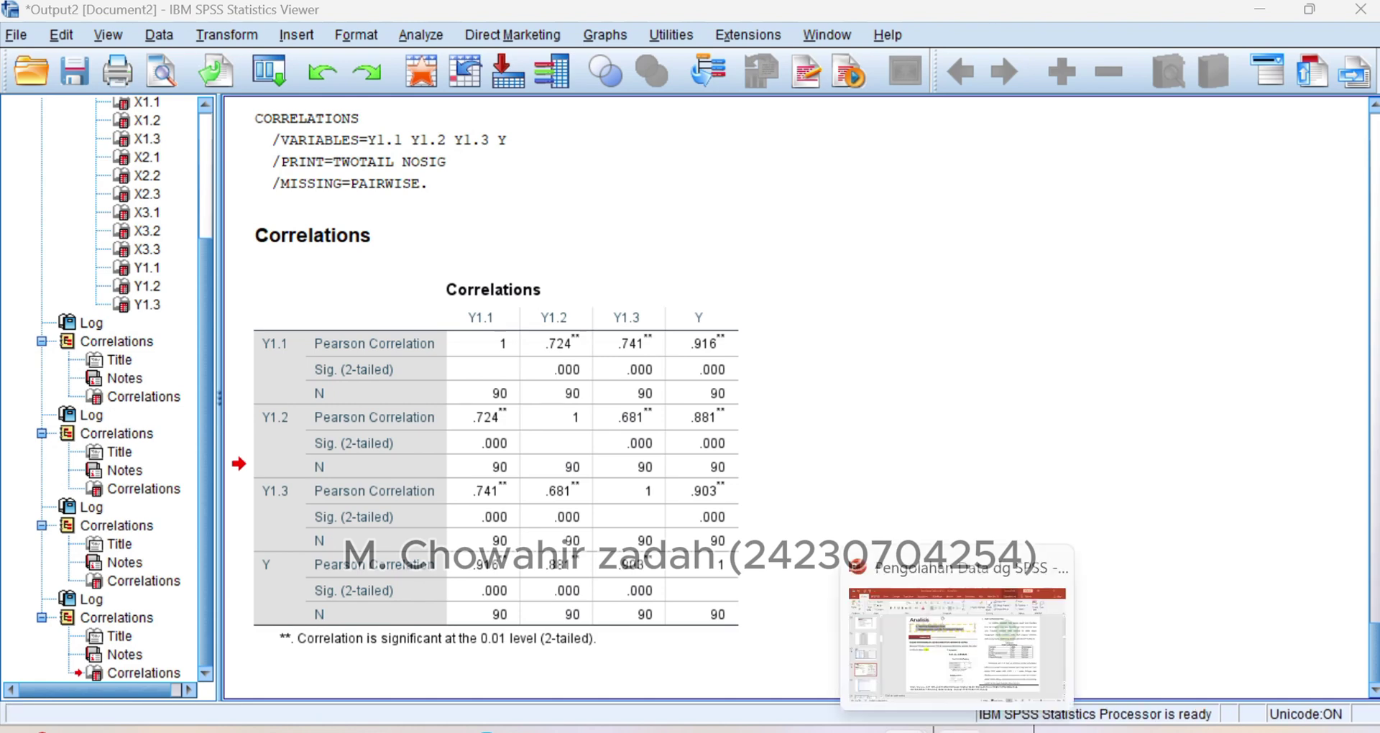
click(996, 669)
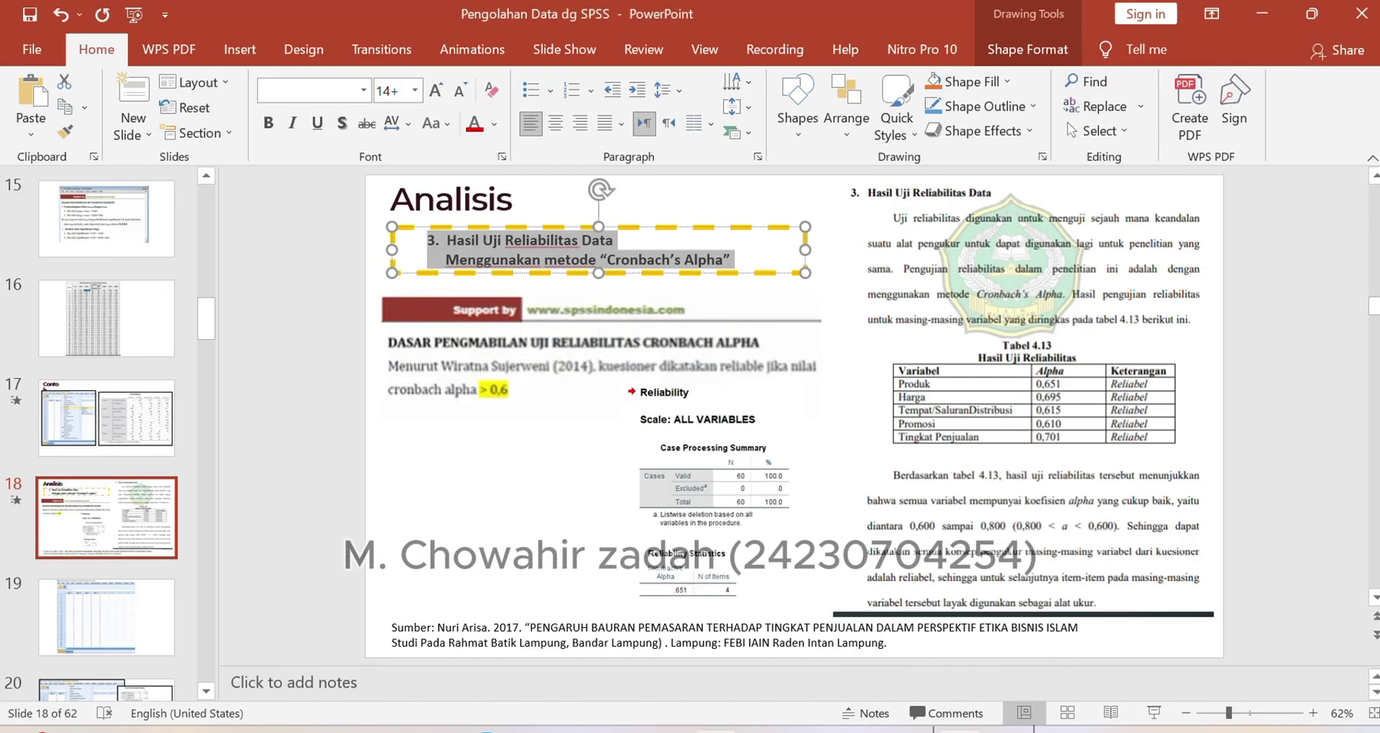
mouse_move(716, 730)
click(672, 618)
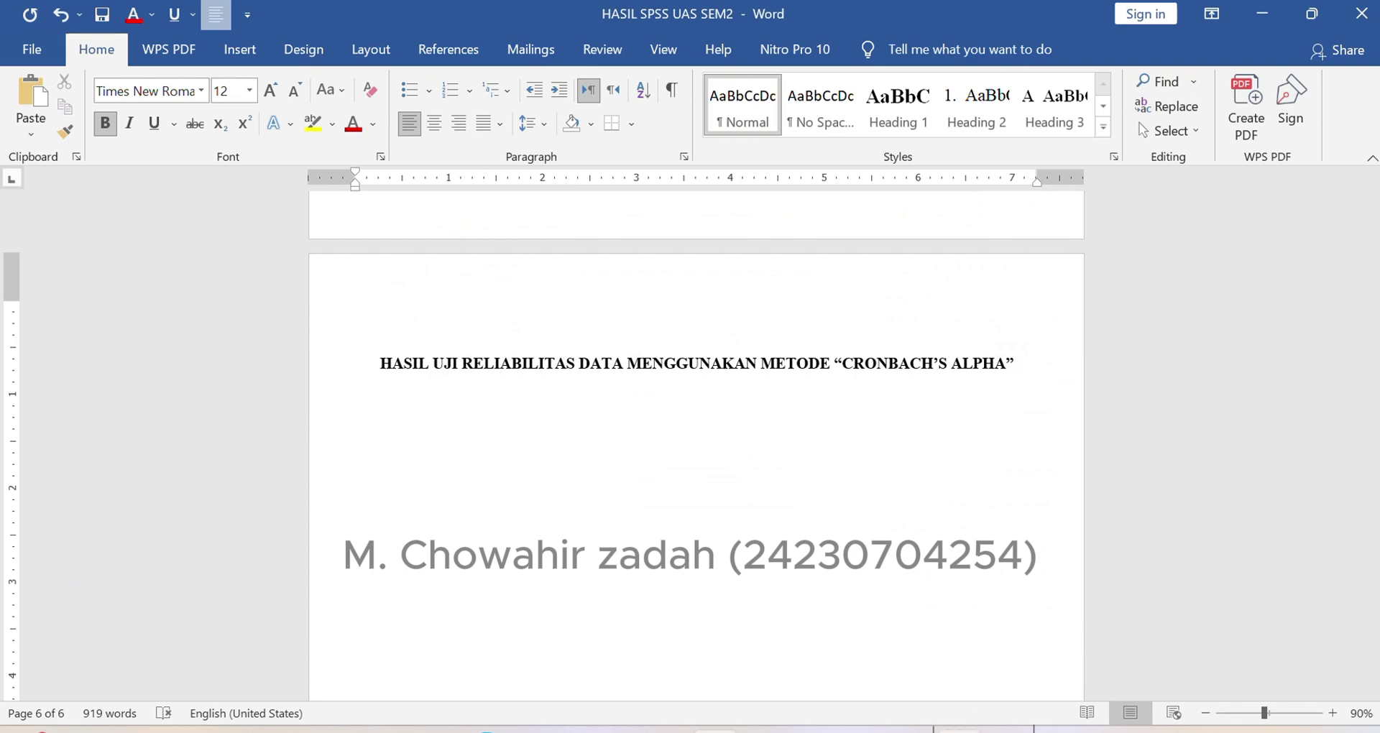
Step: Switch to the SPSS dataset and run a Reliability Analysis with the Alpha model on items X1.1, X1.2 and X1.3
click(986, 726)
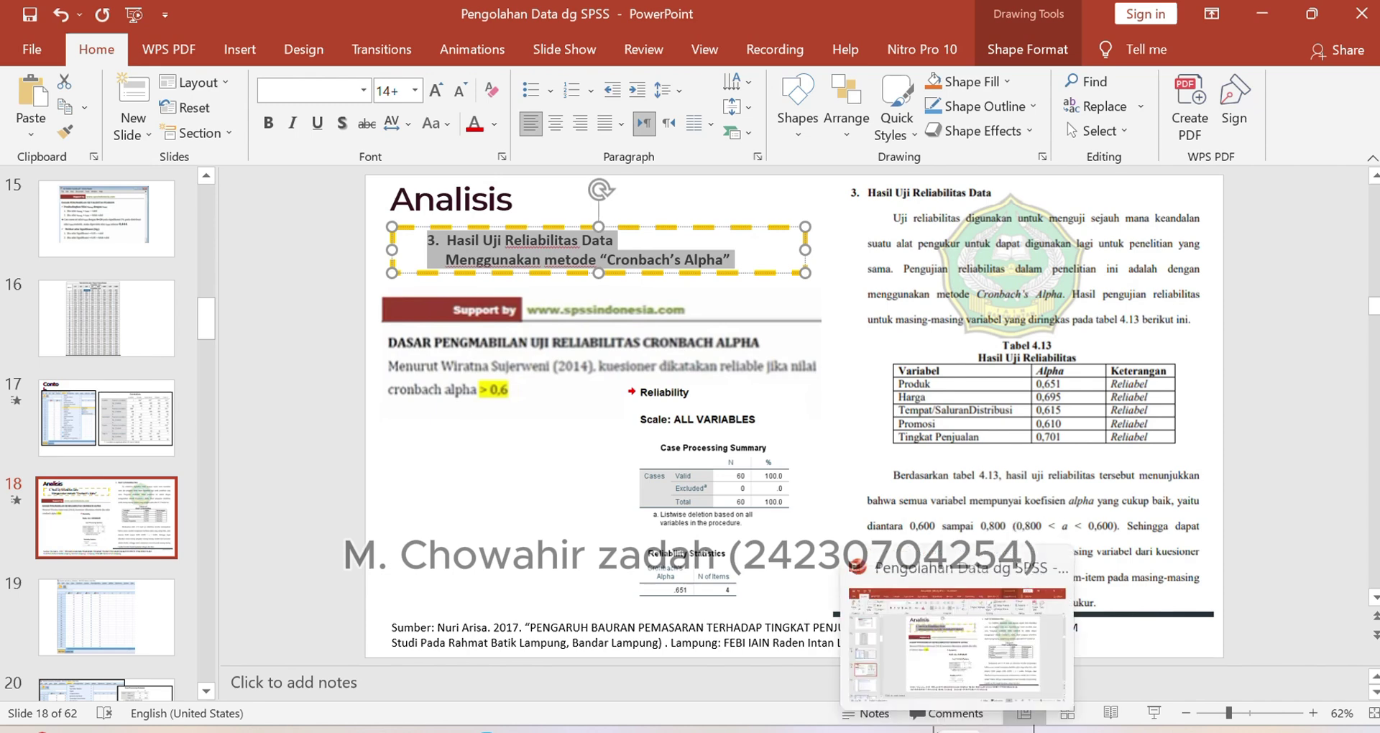
mouse_move(860, 730)
click(804, 627)
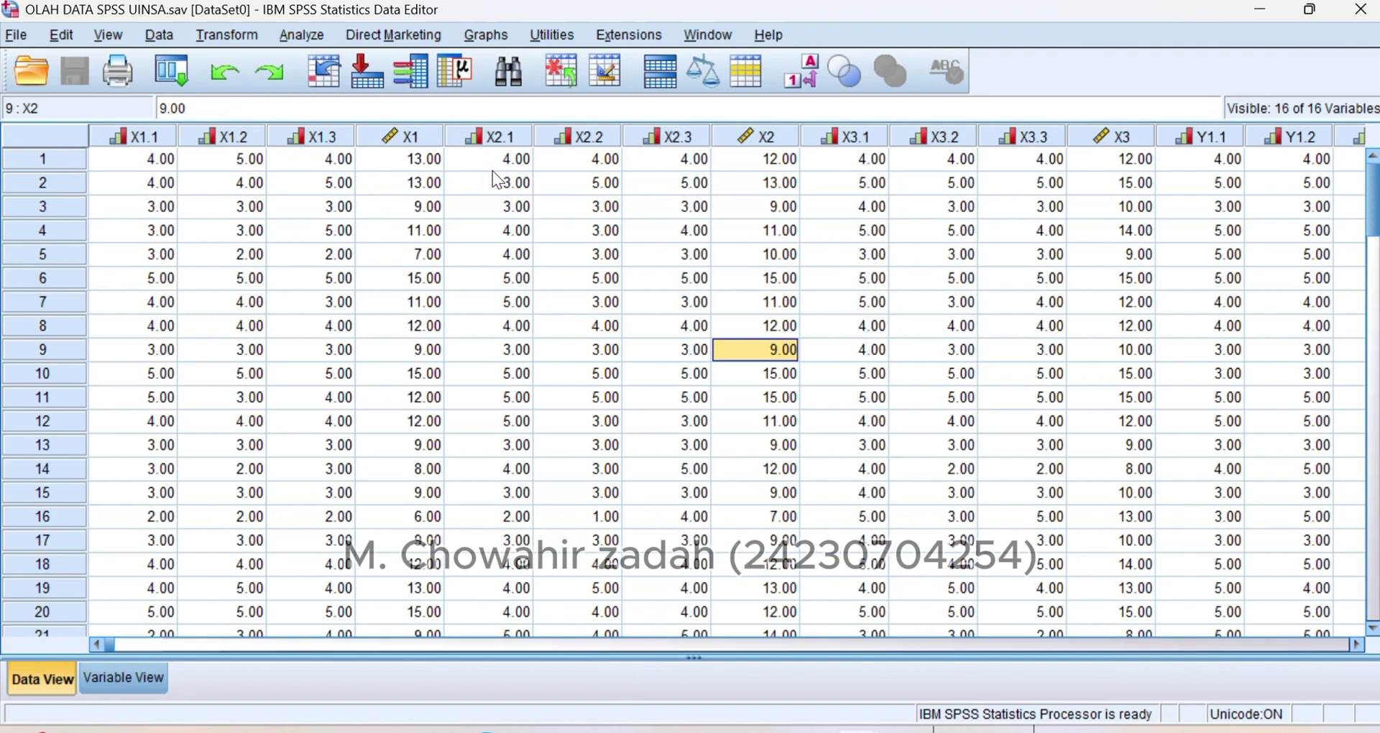
click(325, 40)
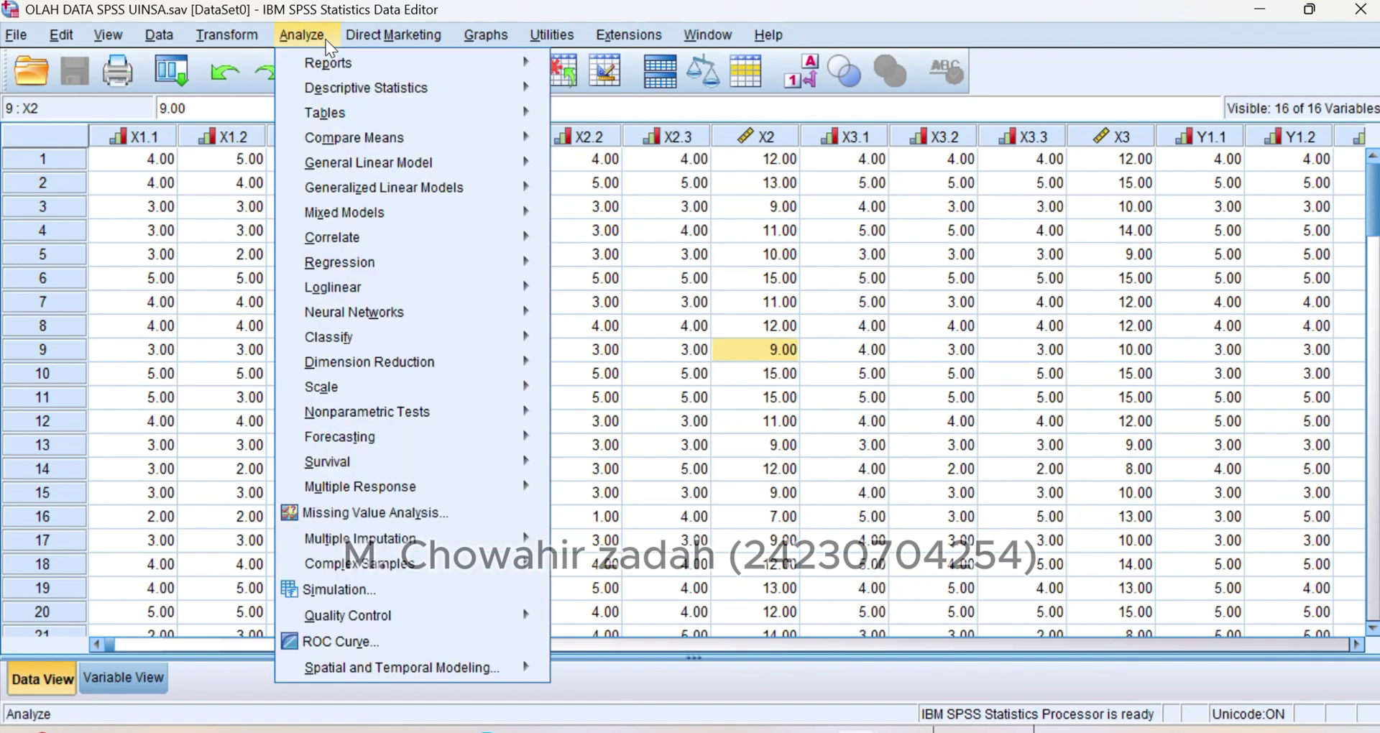
mouse_move(314, 40)
mouse_move(402, 392)
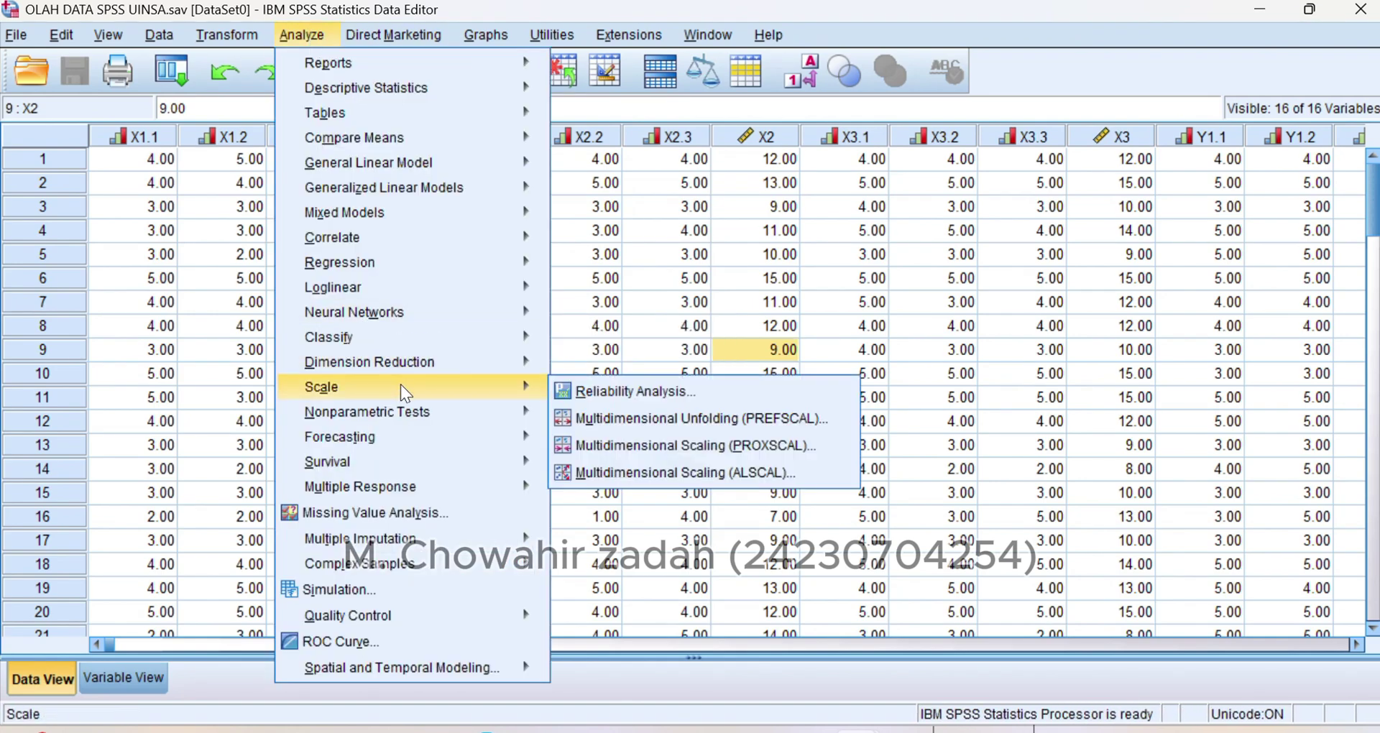
click(624, 391)
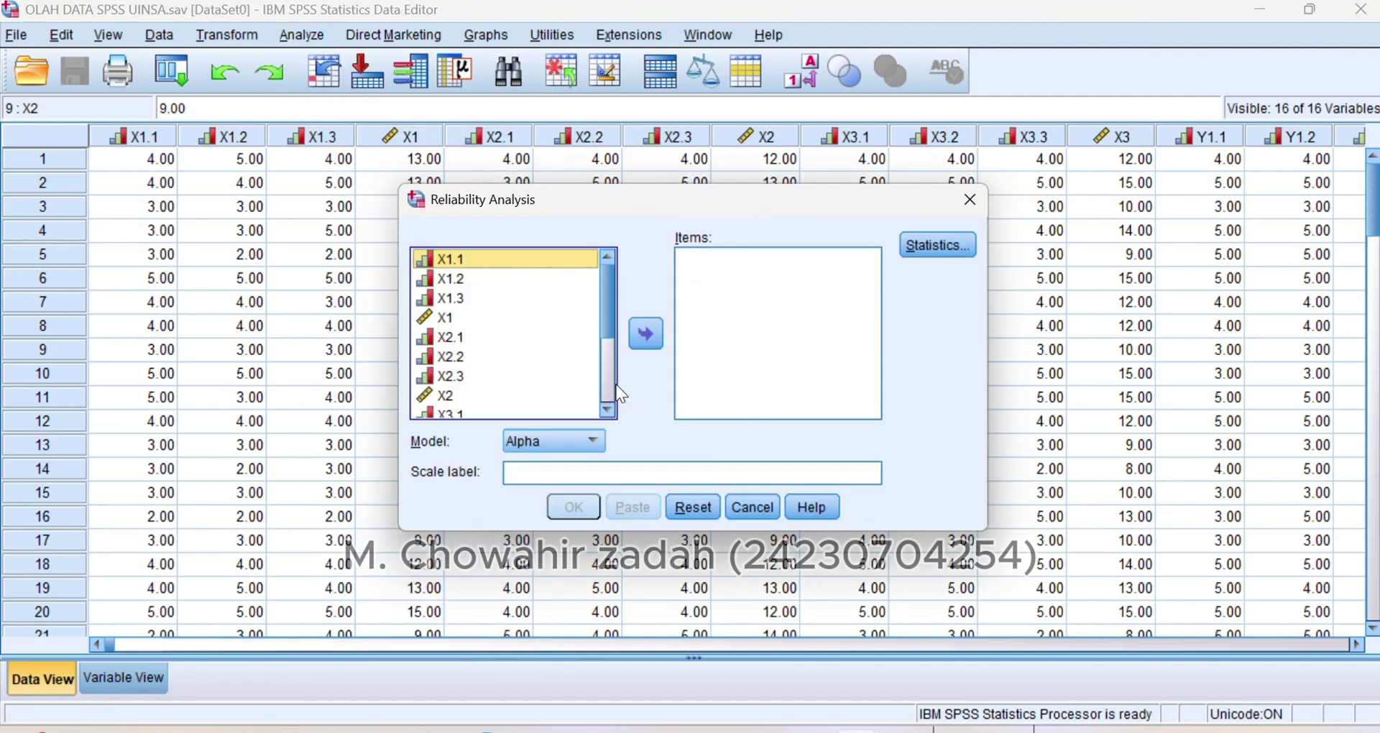
shift+click(529, 279)
shift+click(530, 302)
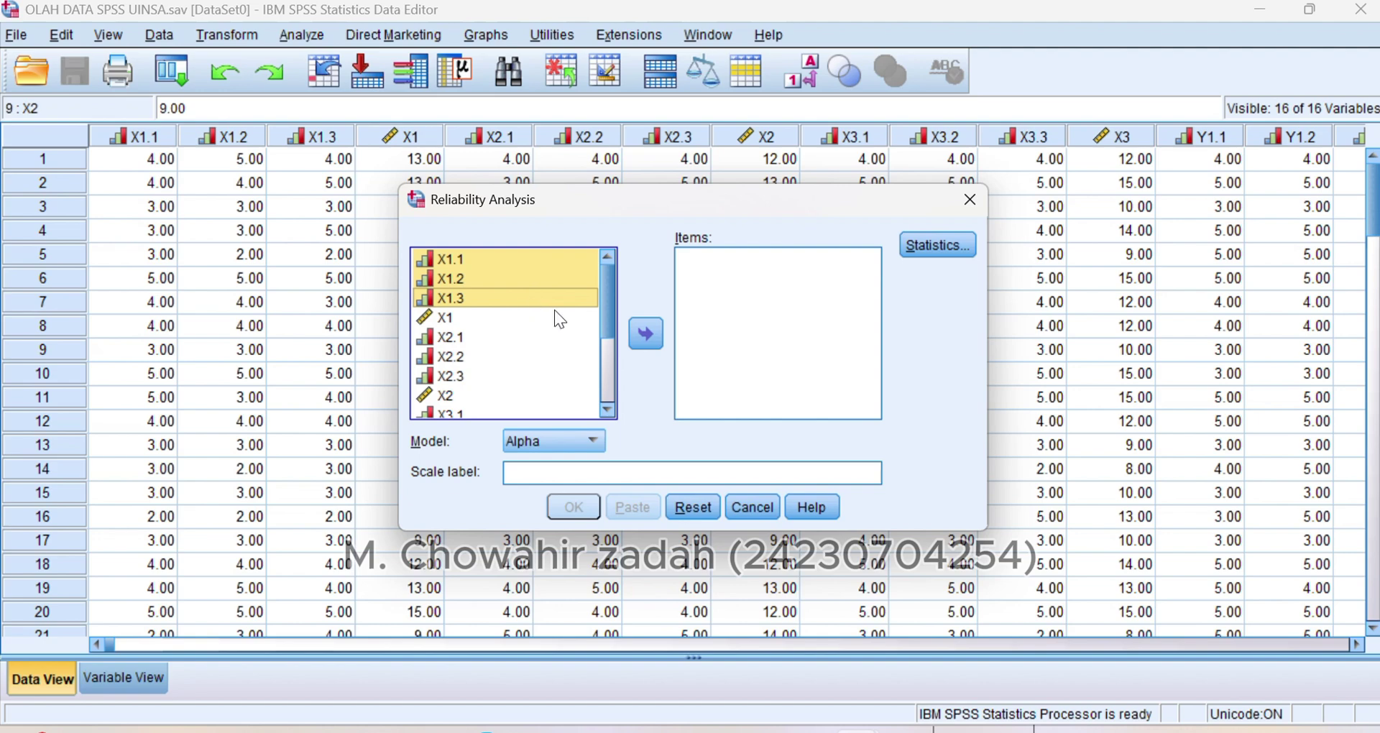
click(646, 335)
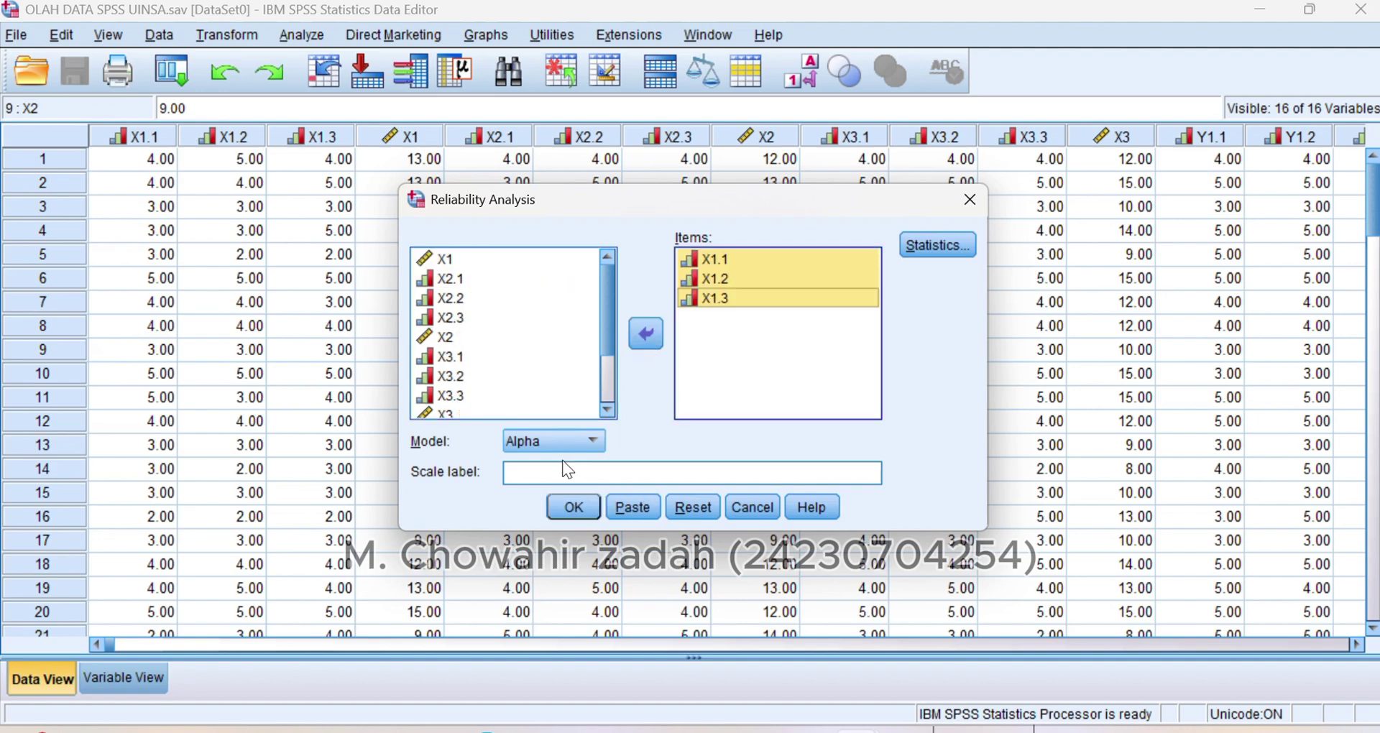
click(574, 507)
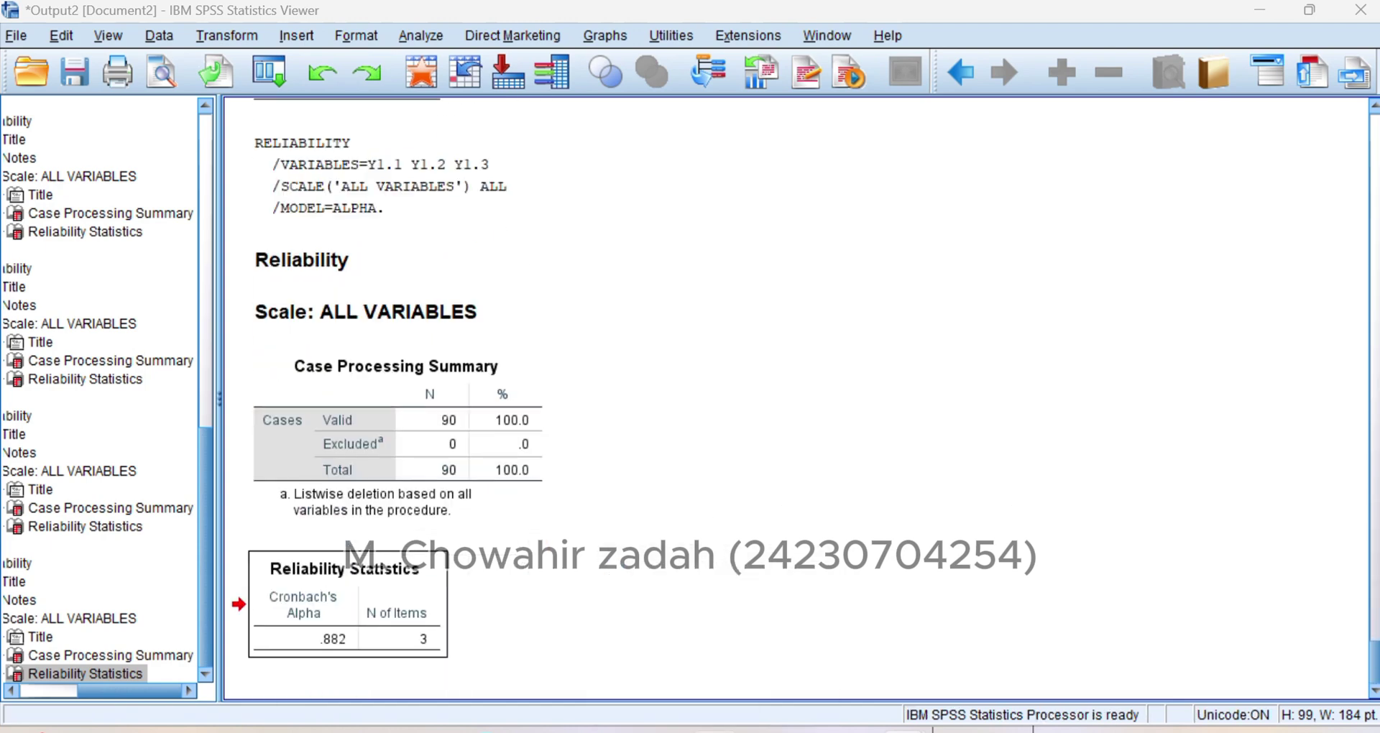
Step: Compare the Cronbach's Alpha tables in the Word report HASIL SPSS UAS SEM2 with the Reliability tables in the SPSS output
key(alt+Tab)
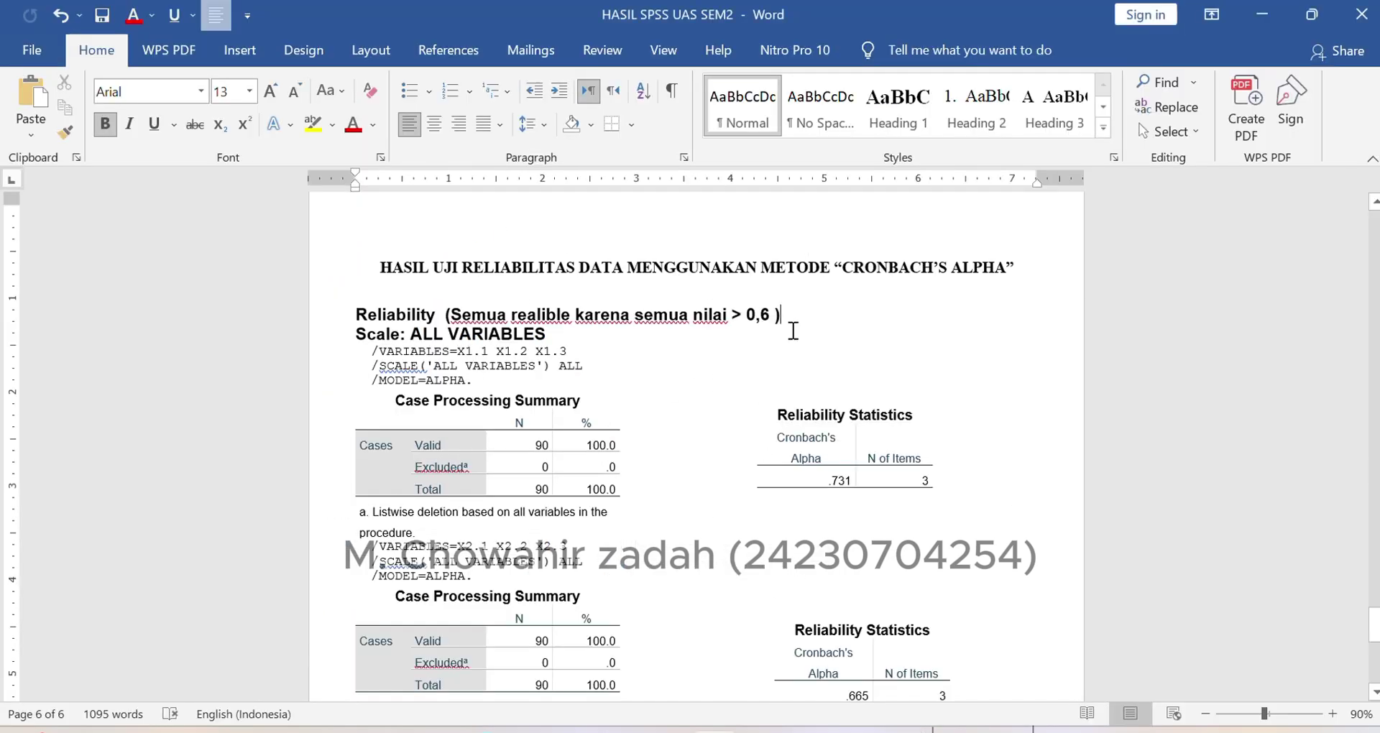
scroll(787, 402, down, 1)
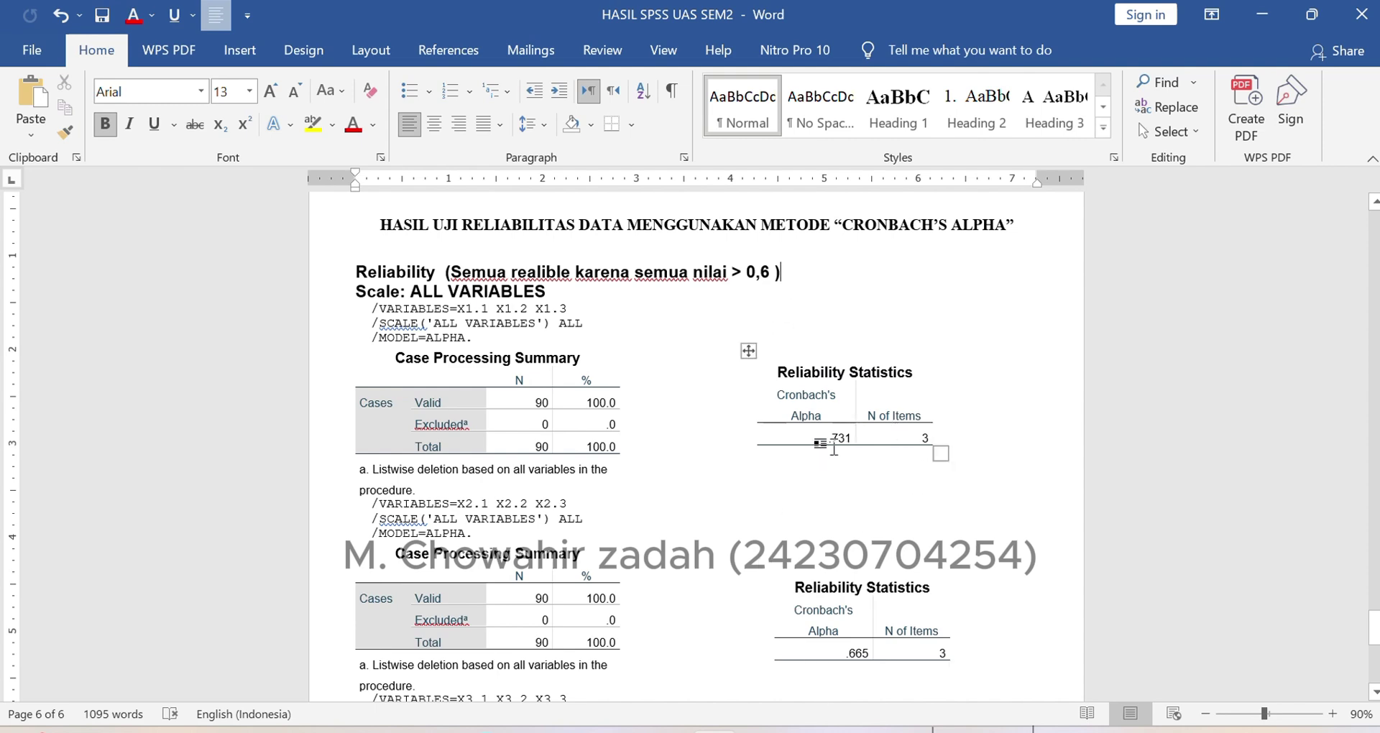
key(alt+Tab)
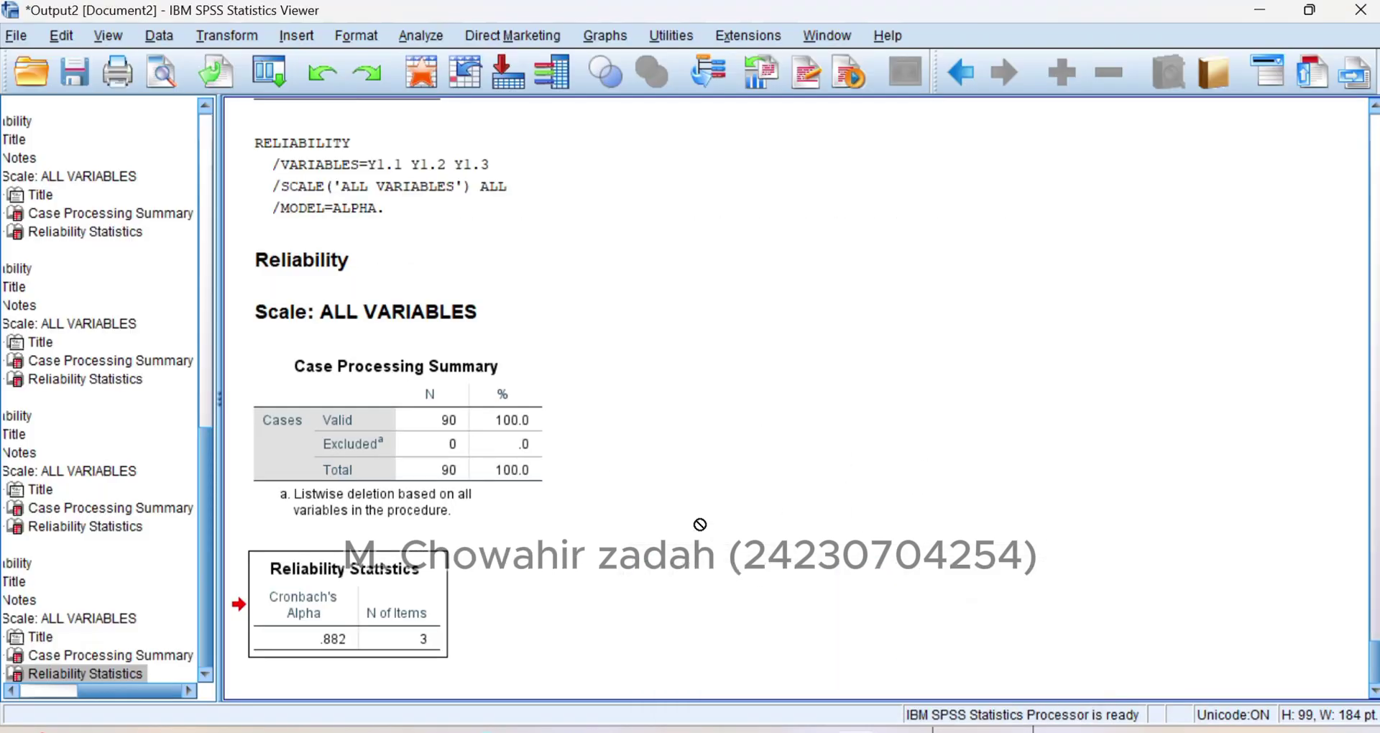
scroll(699, 523, up, 3)
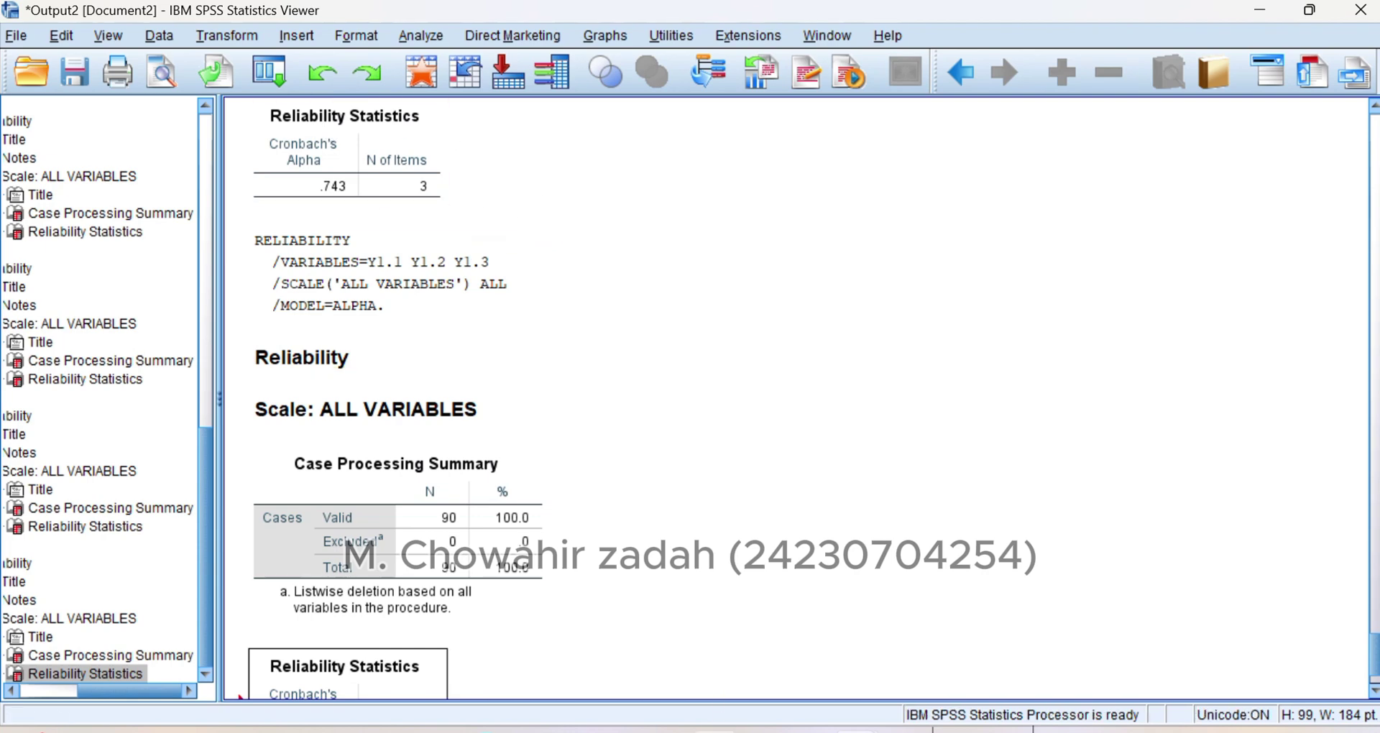
Step: Switch to the PowerPoint file Pengolahan Data dg SPSS and read the slides on the Probability Plot normality test
mouse_move(715, 729)
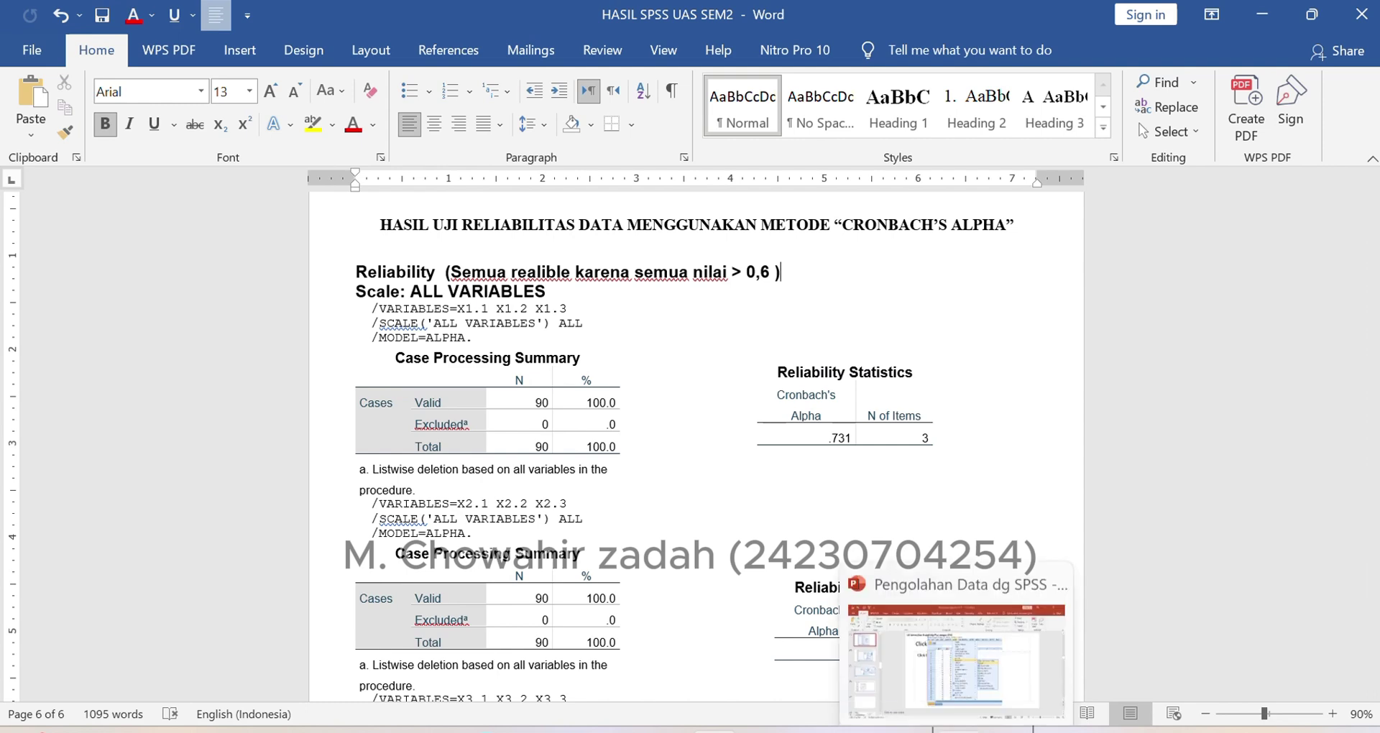
click(938, 575)
scroll(938, 575, up, 1)
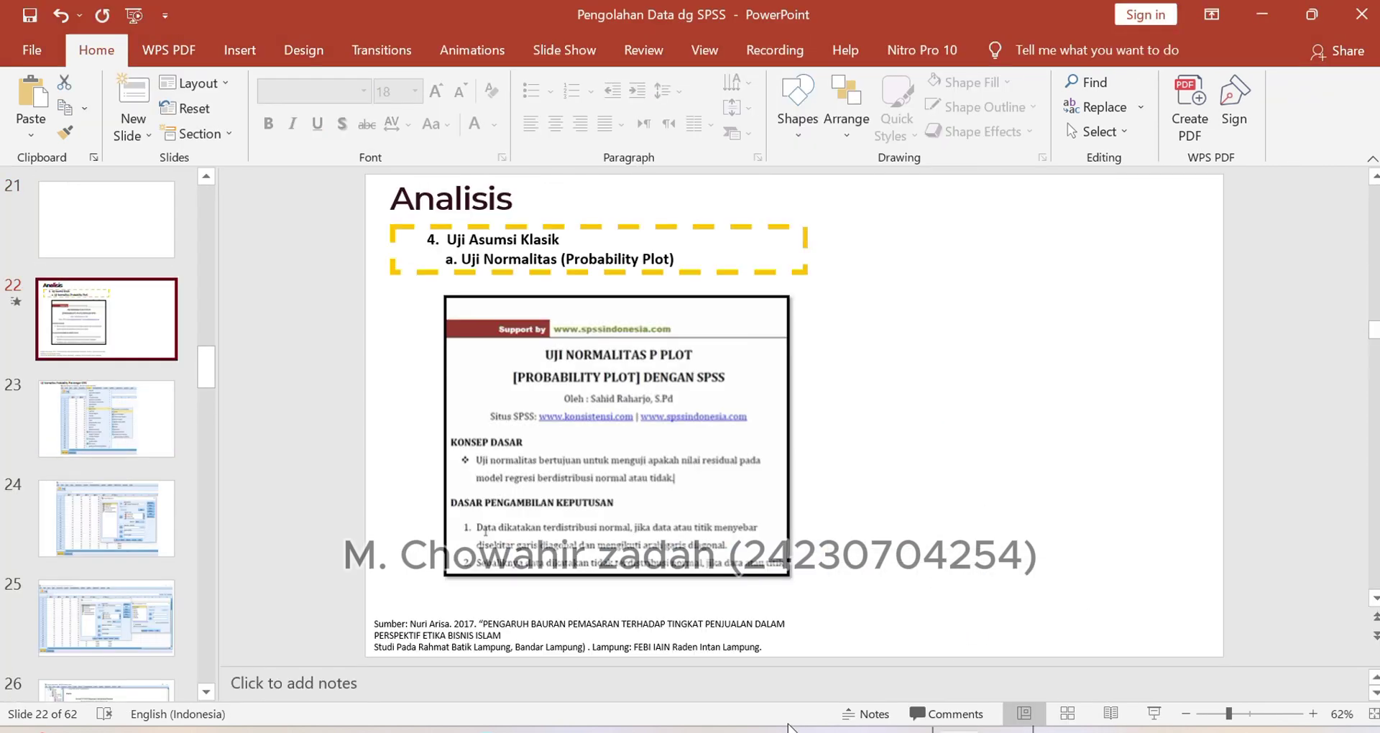
mouse_move(790, 727)
click(804, 655)
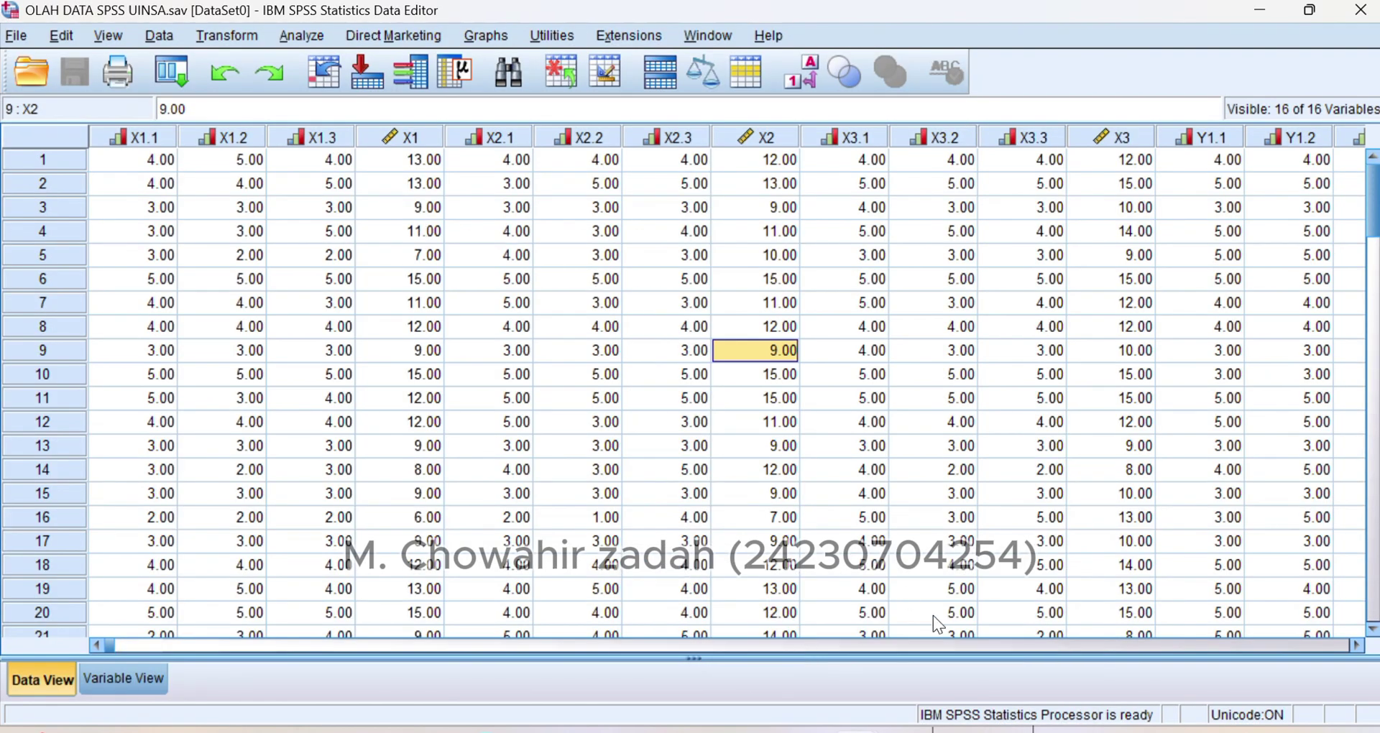
click(902, 649)
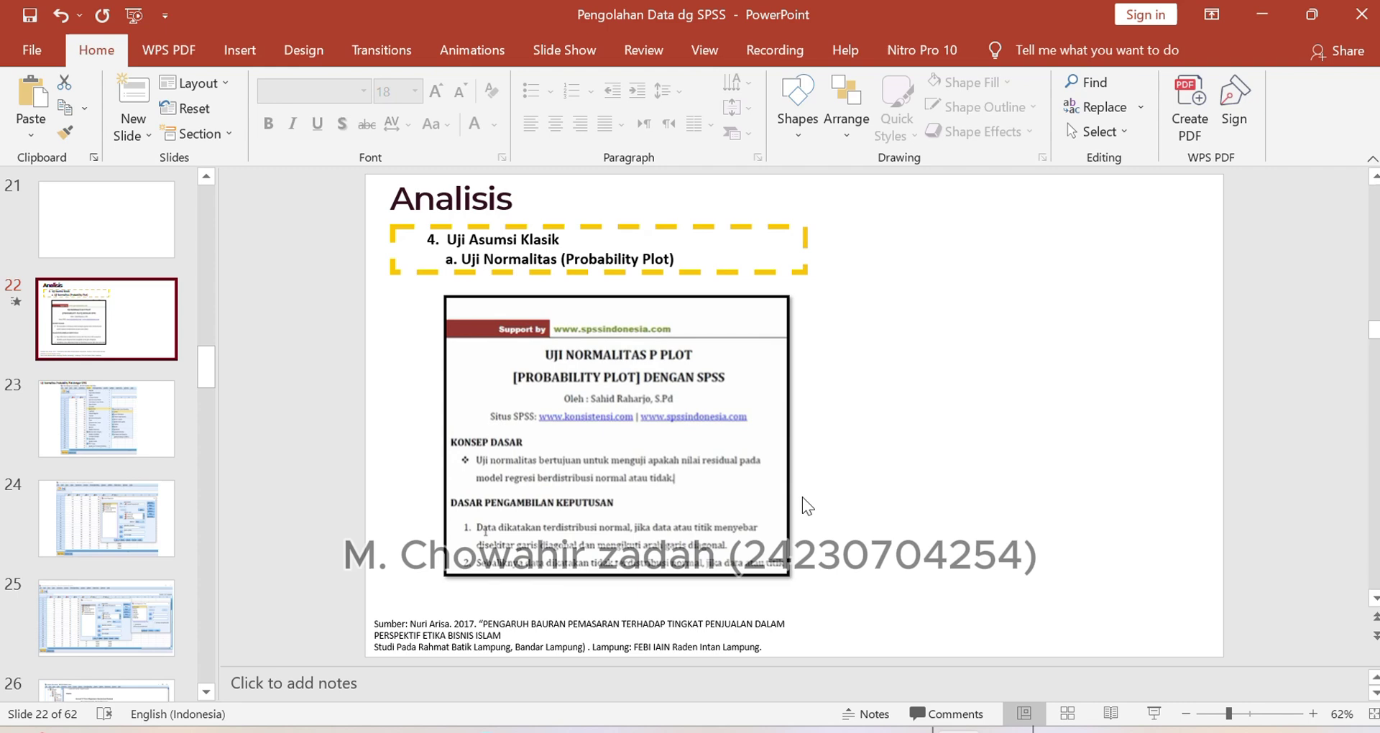
scroll(804, 500, down, 7)
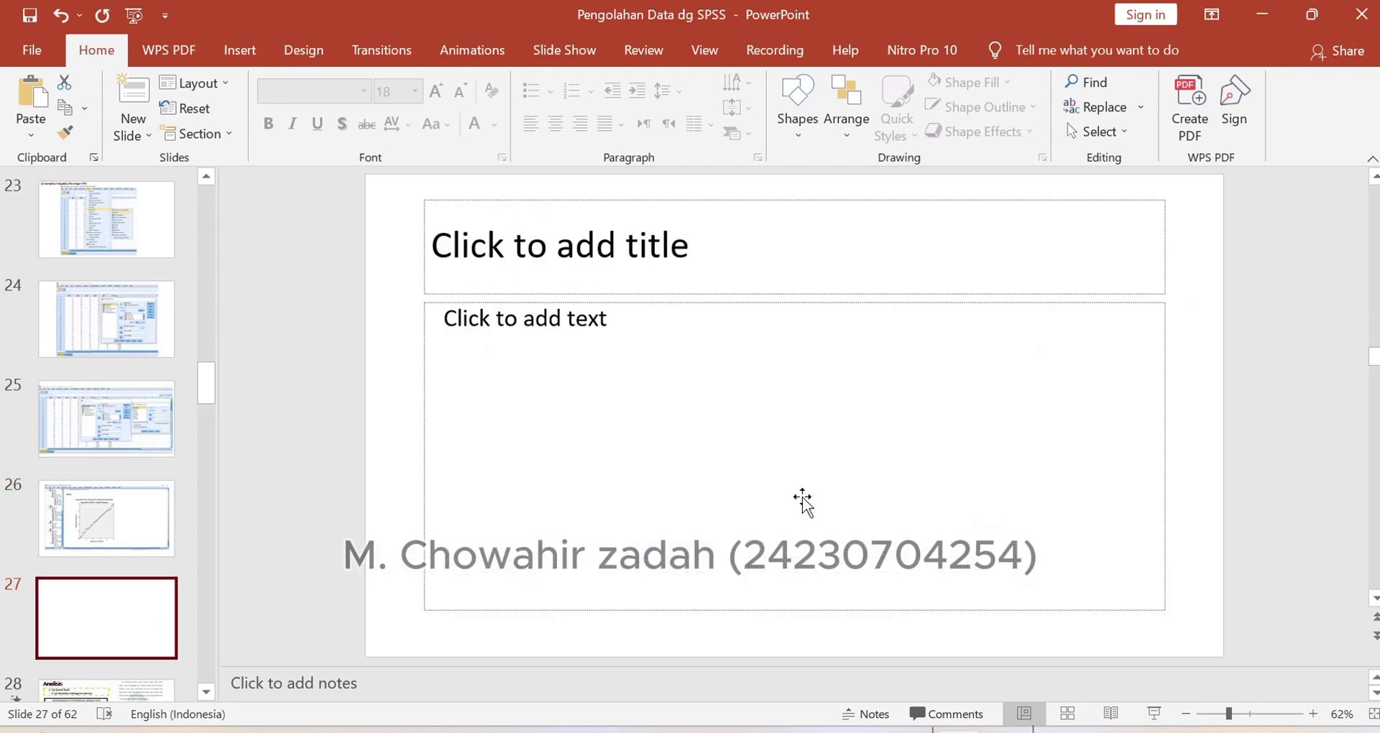
scroll(802, 499, up, 1)
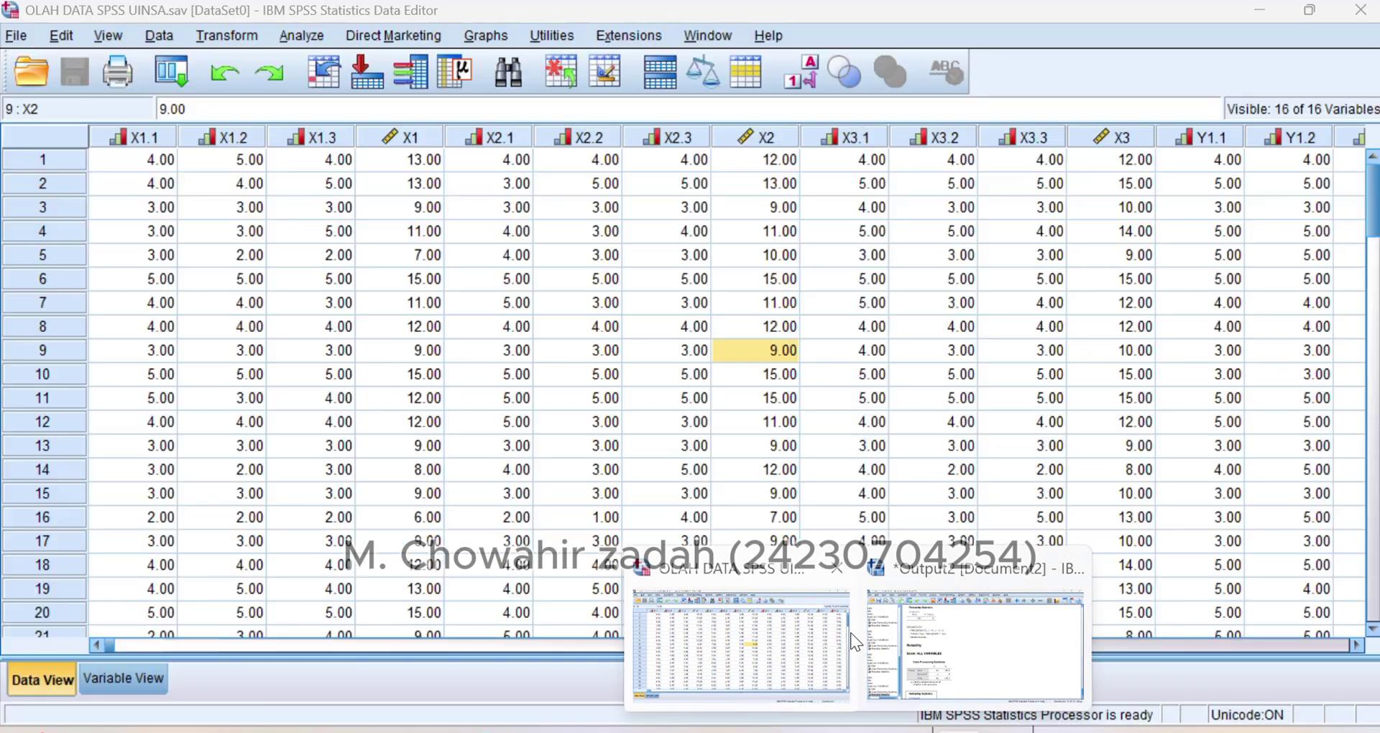
Step: Switch to the SPSS dataset and set up a Linear Regression with Y as dependent and X1, X2 and X3 as independent variables
click(840, 637)
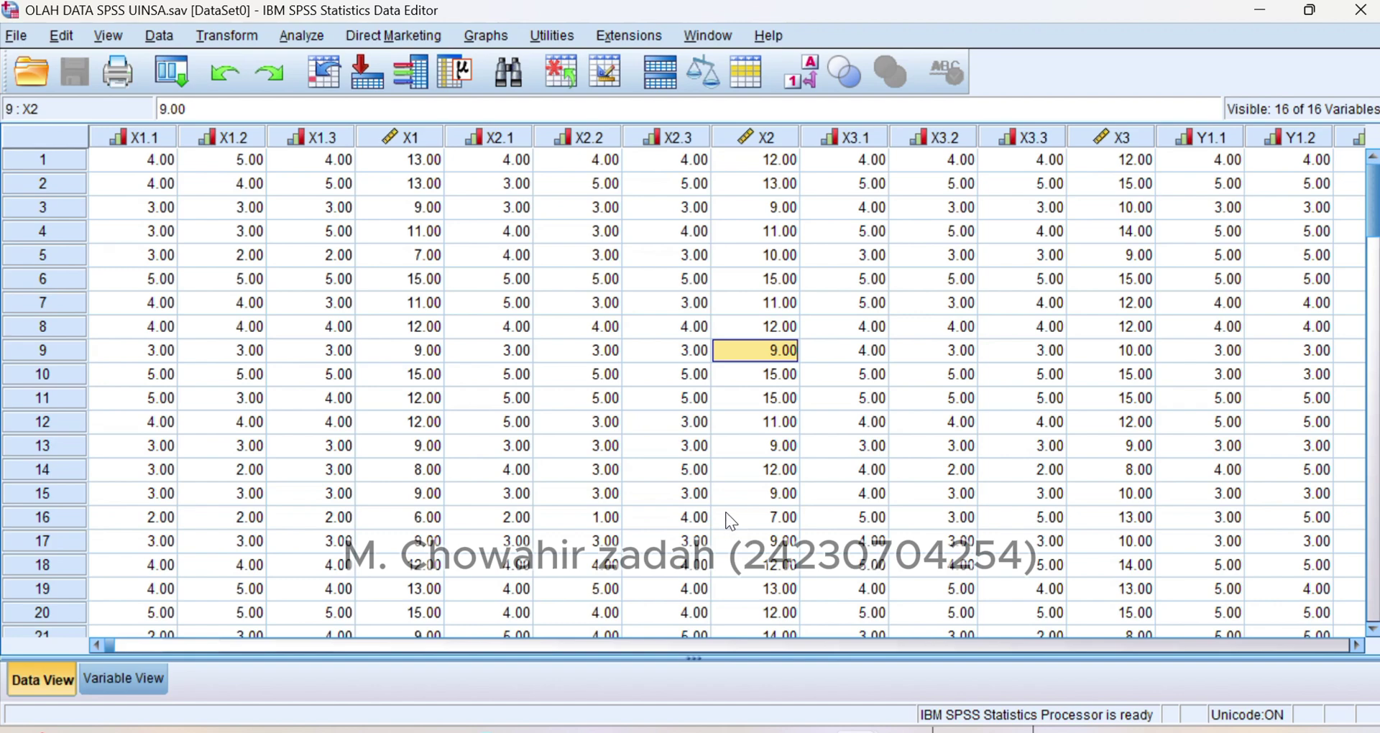
click(311, 36)
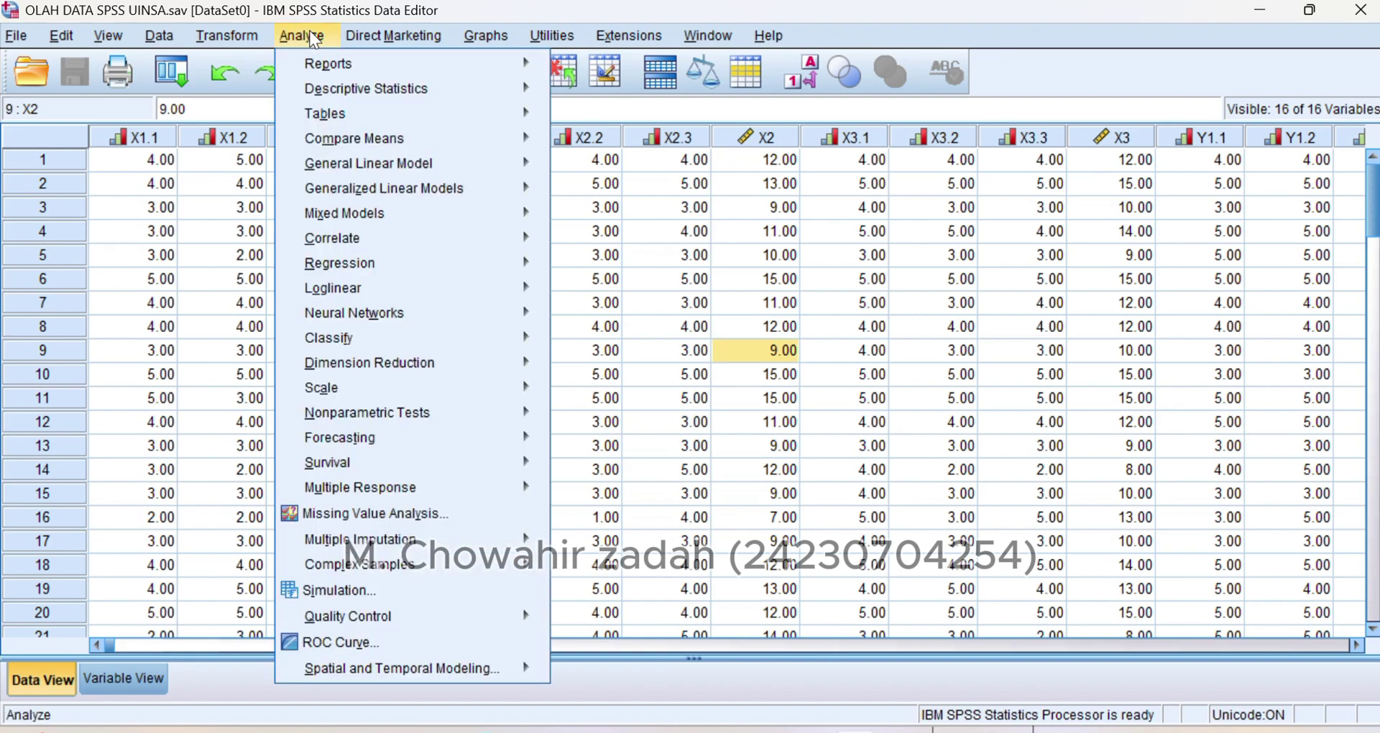
mouse_move(420, 261)
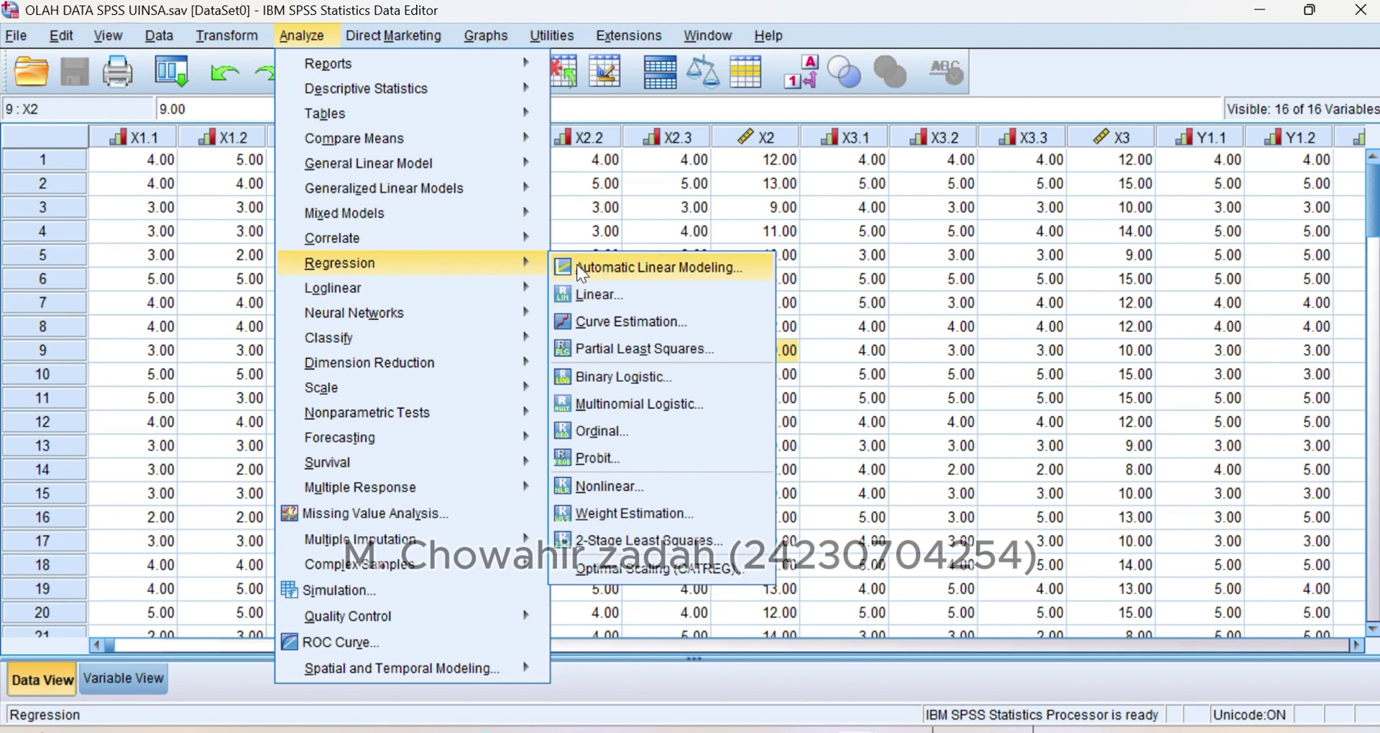
click(636, 294)
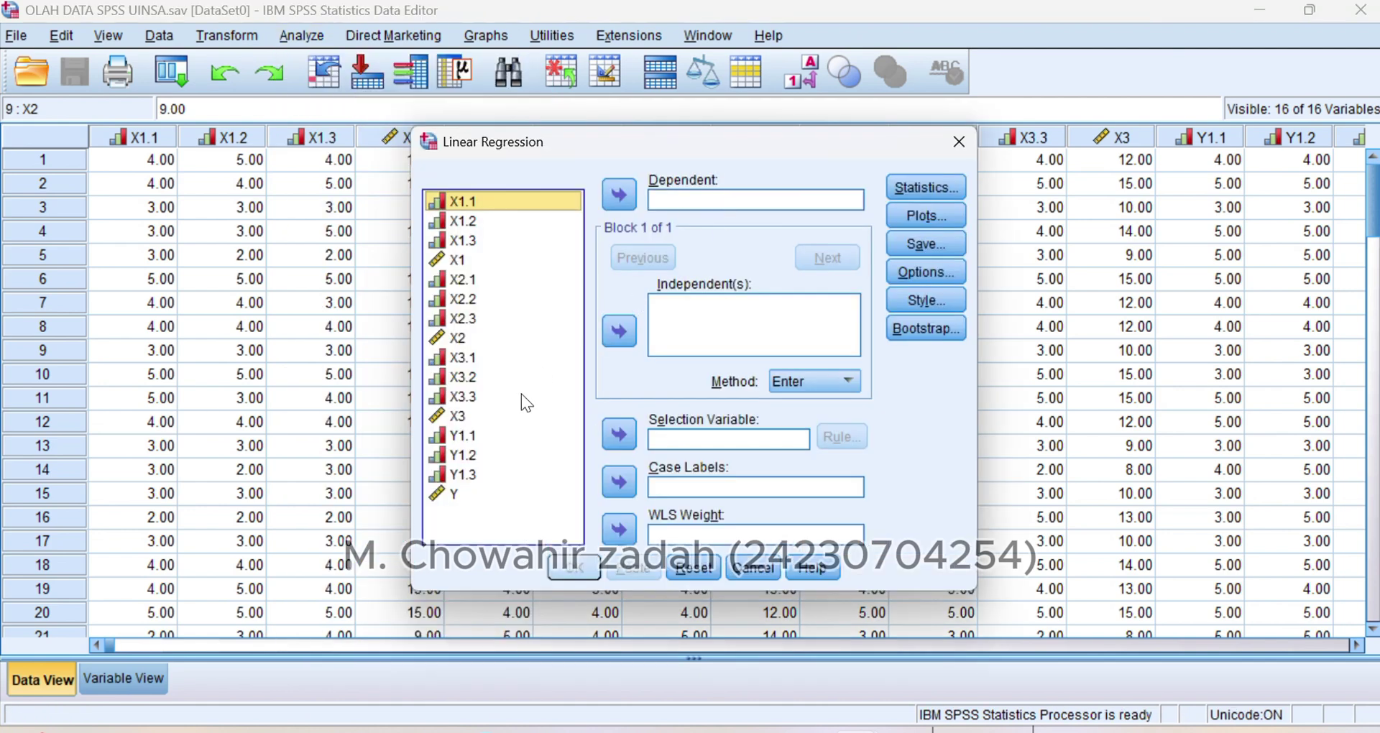
click(512, 494)
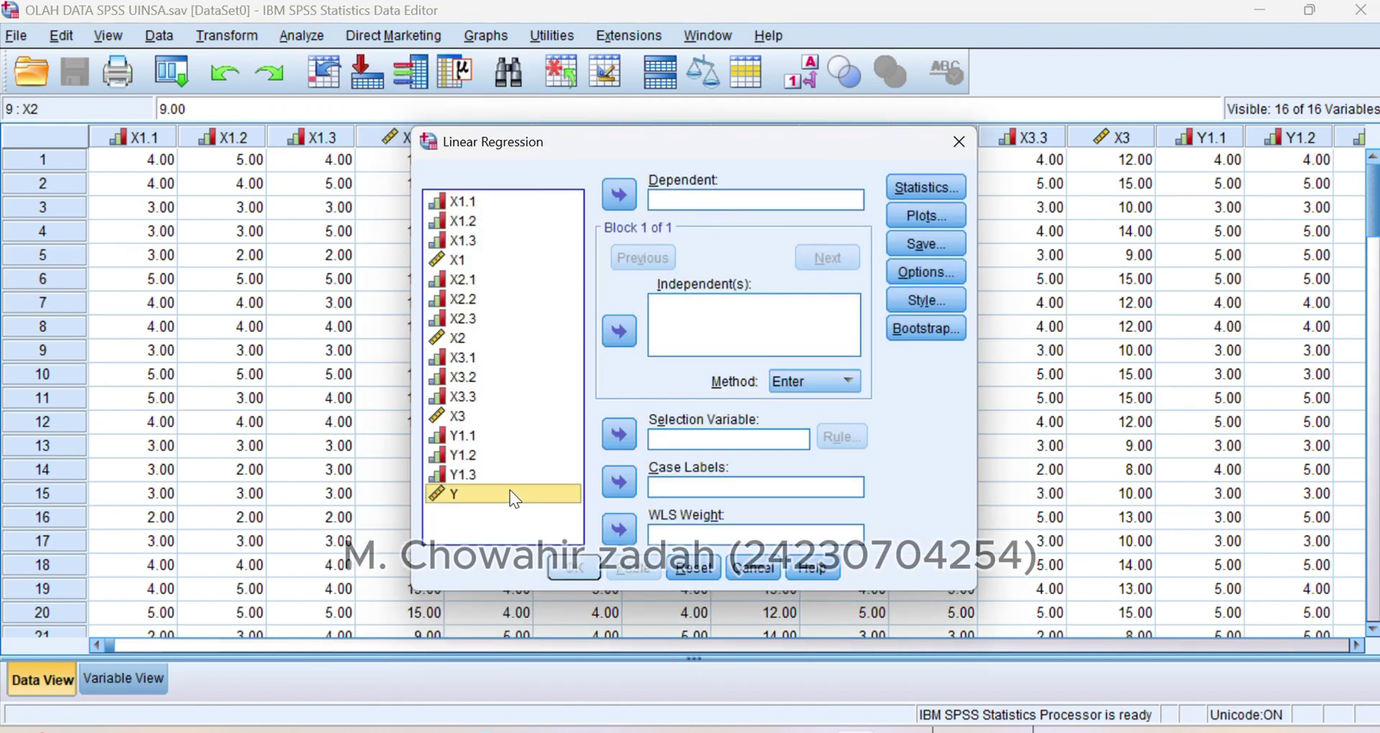
click(619, 194)
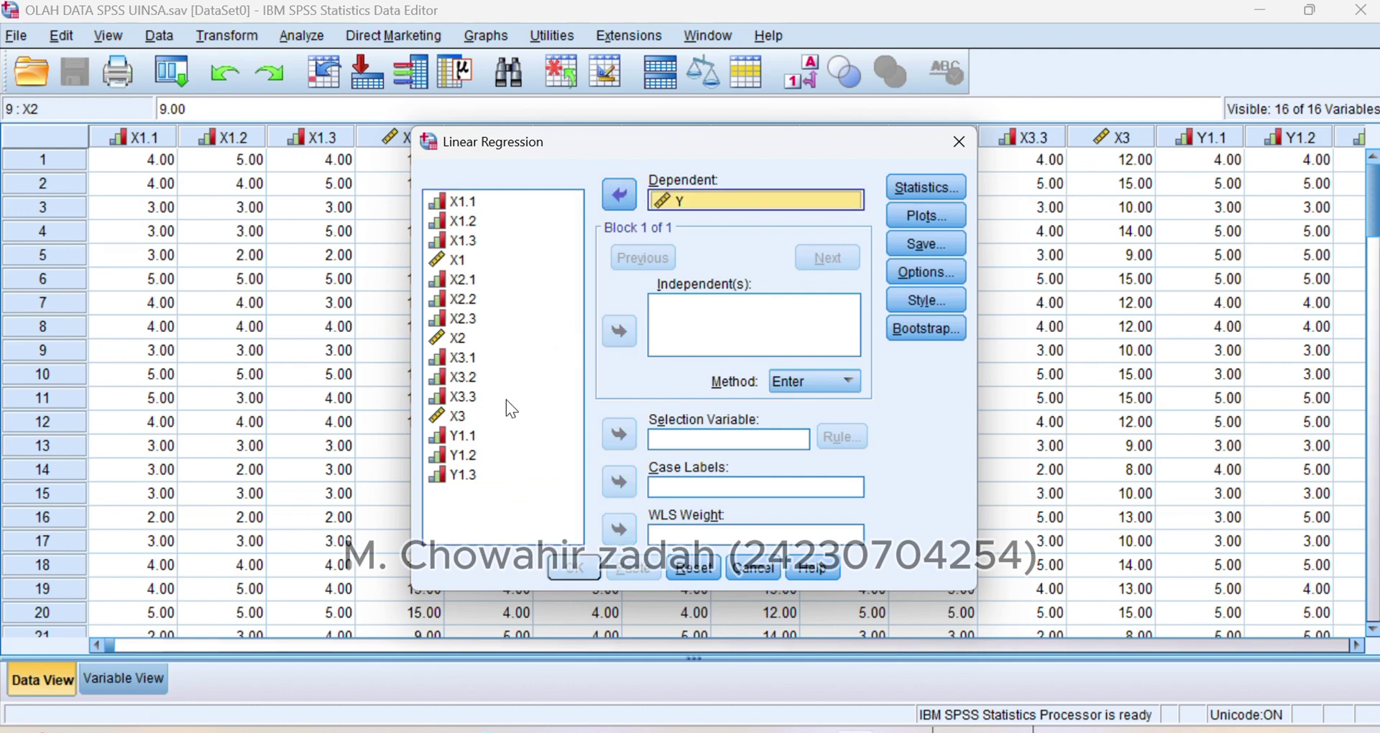
click(511, 258)
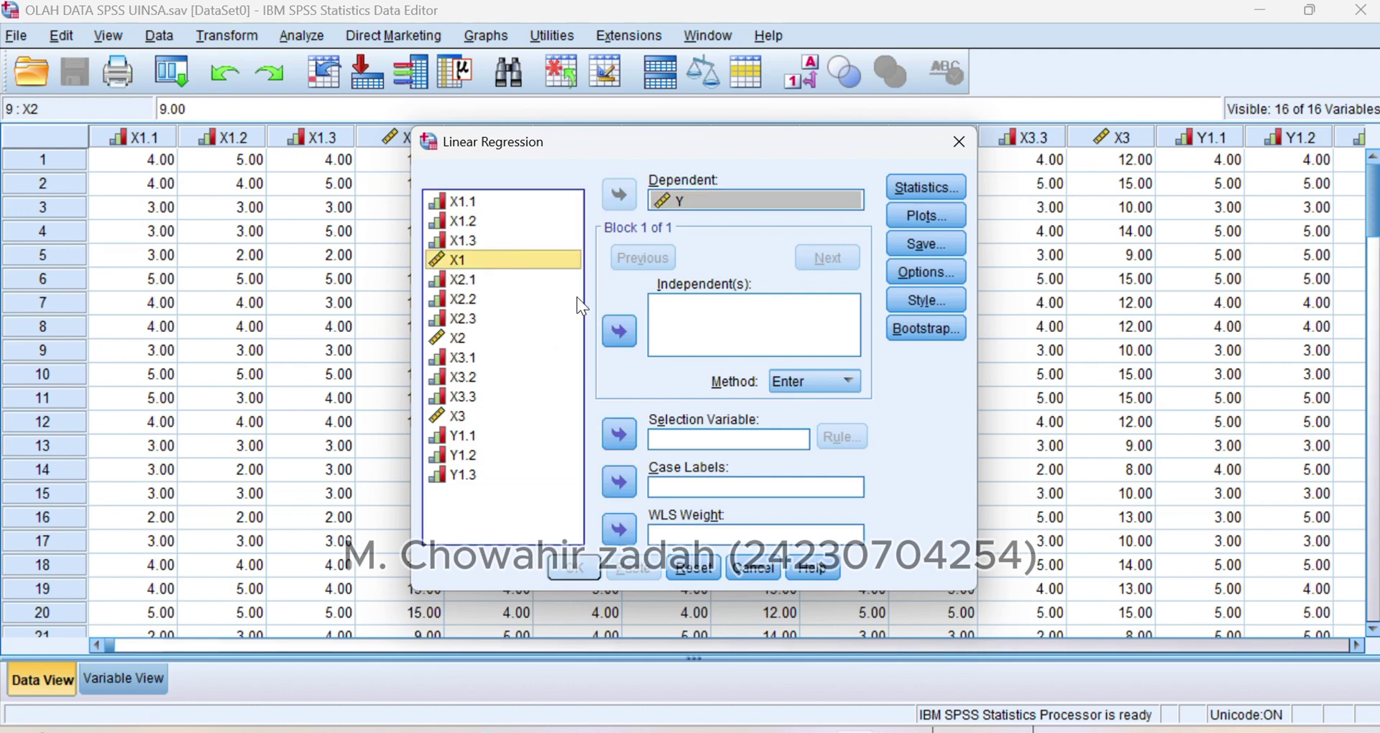
click(618, 332)
click(530, 339)
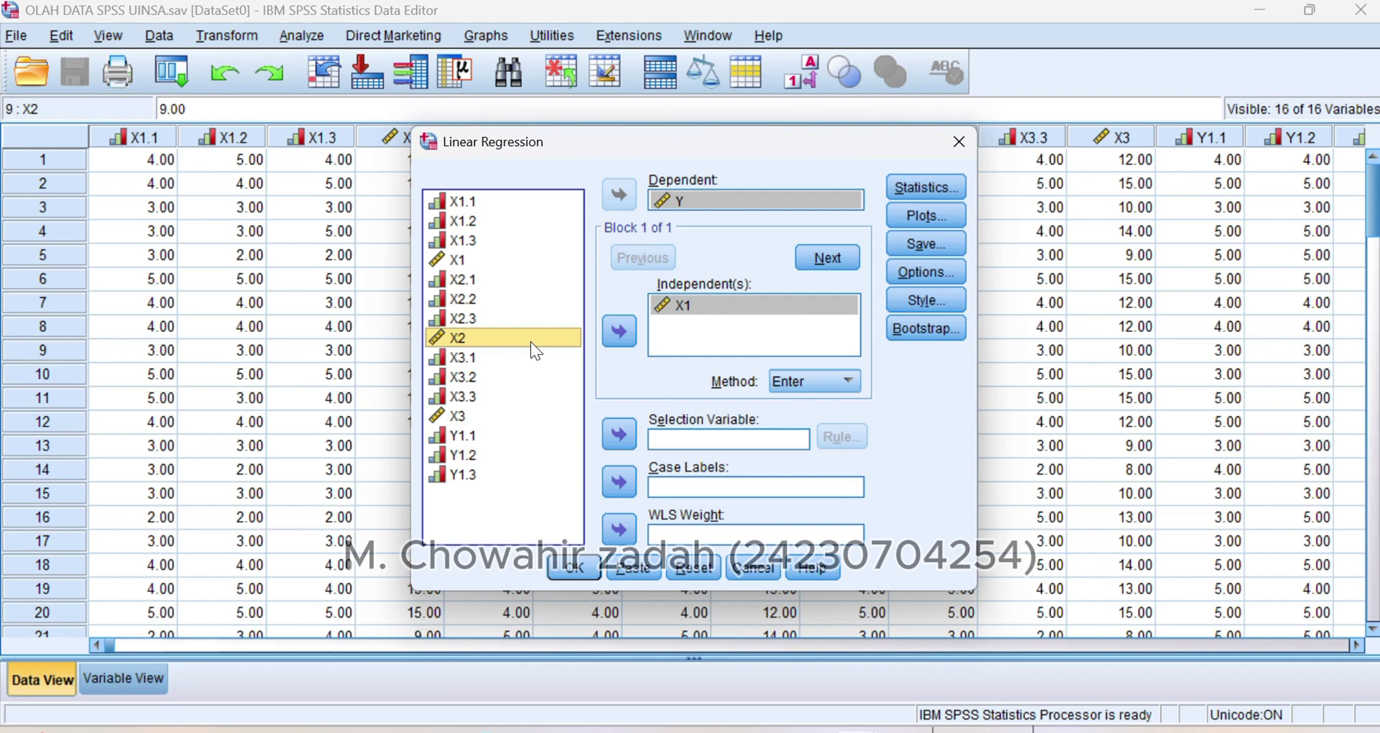
click(612, 336)
click(511, 416)
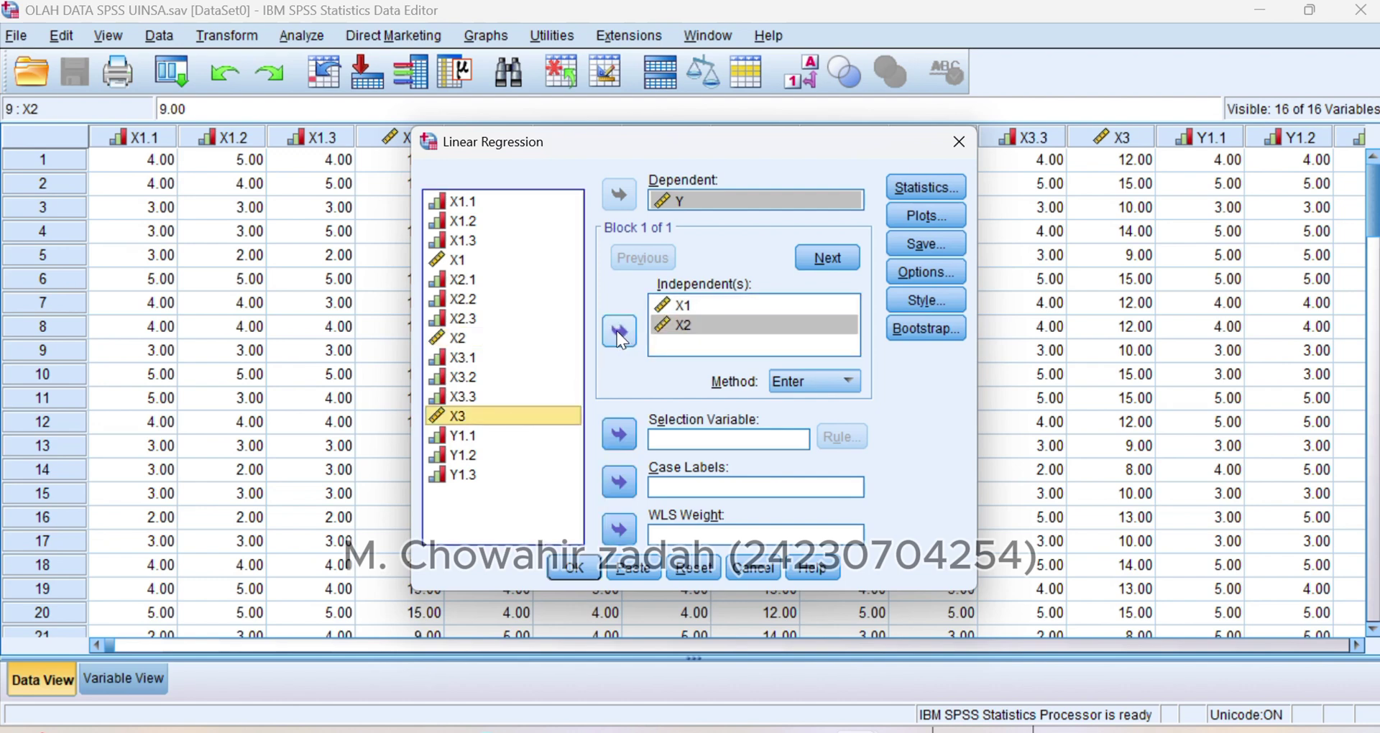
click(619, 335)
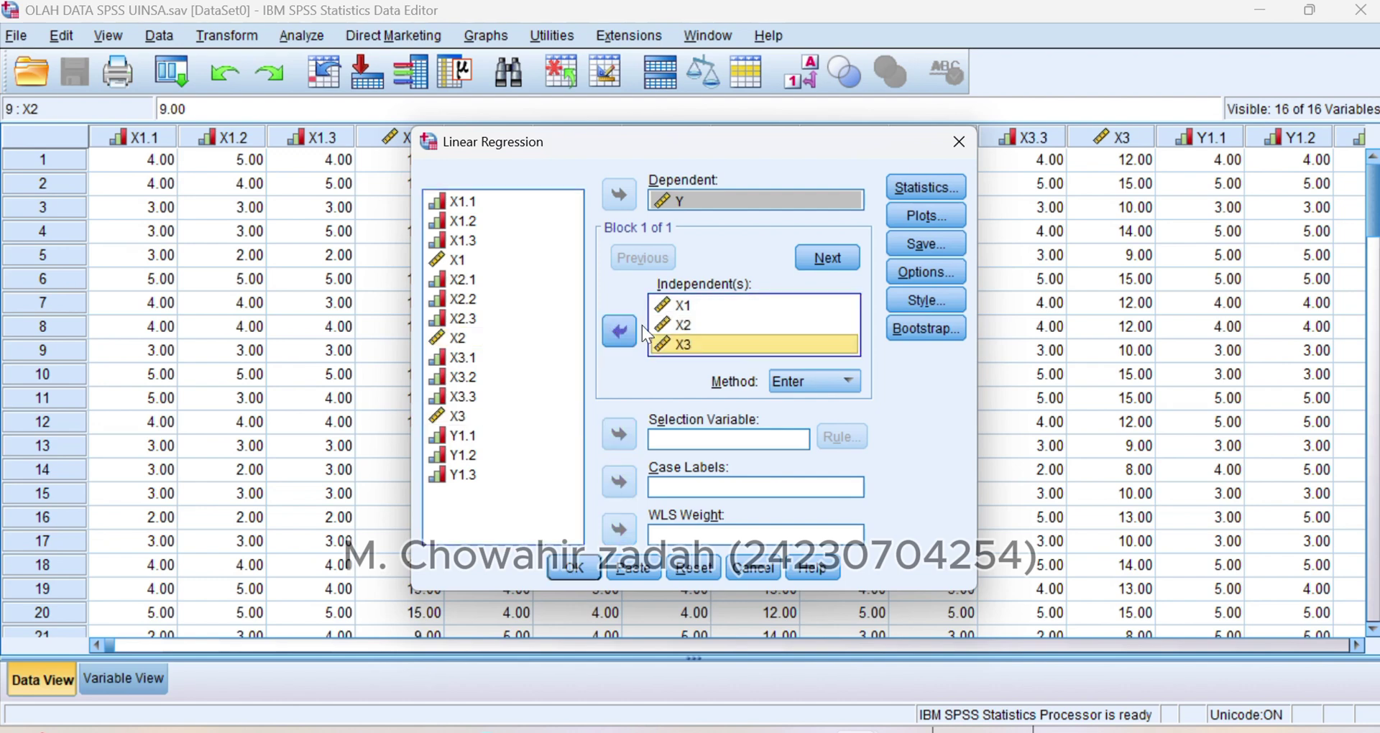
Step: Include the normal probability plot of the standardized residuals, run the regression and view the P-P plot in the output
click(927, 217)
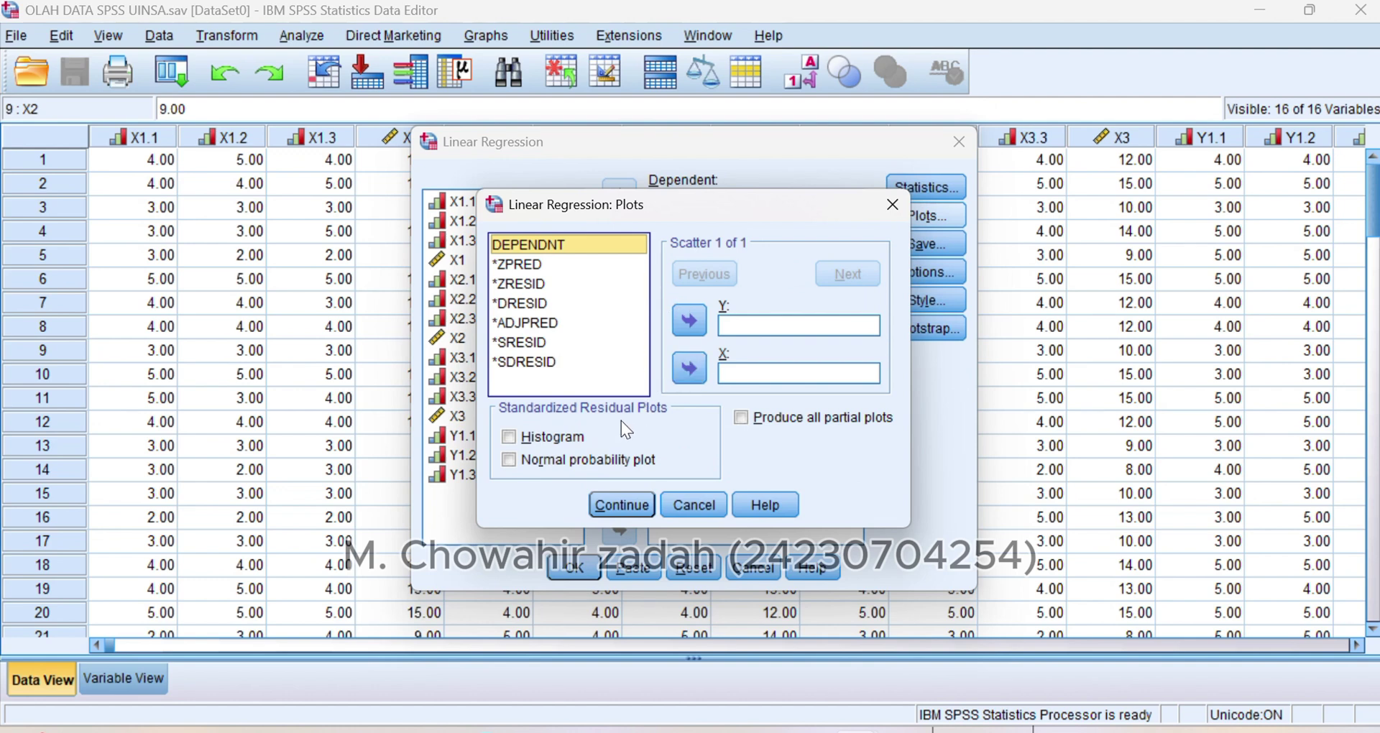
click(611, 463)
click(611, 464)
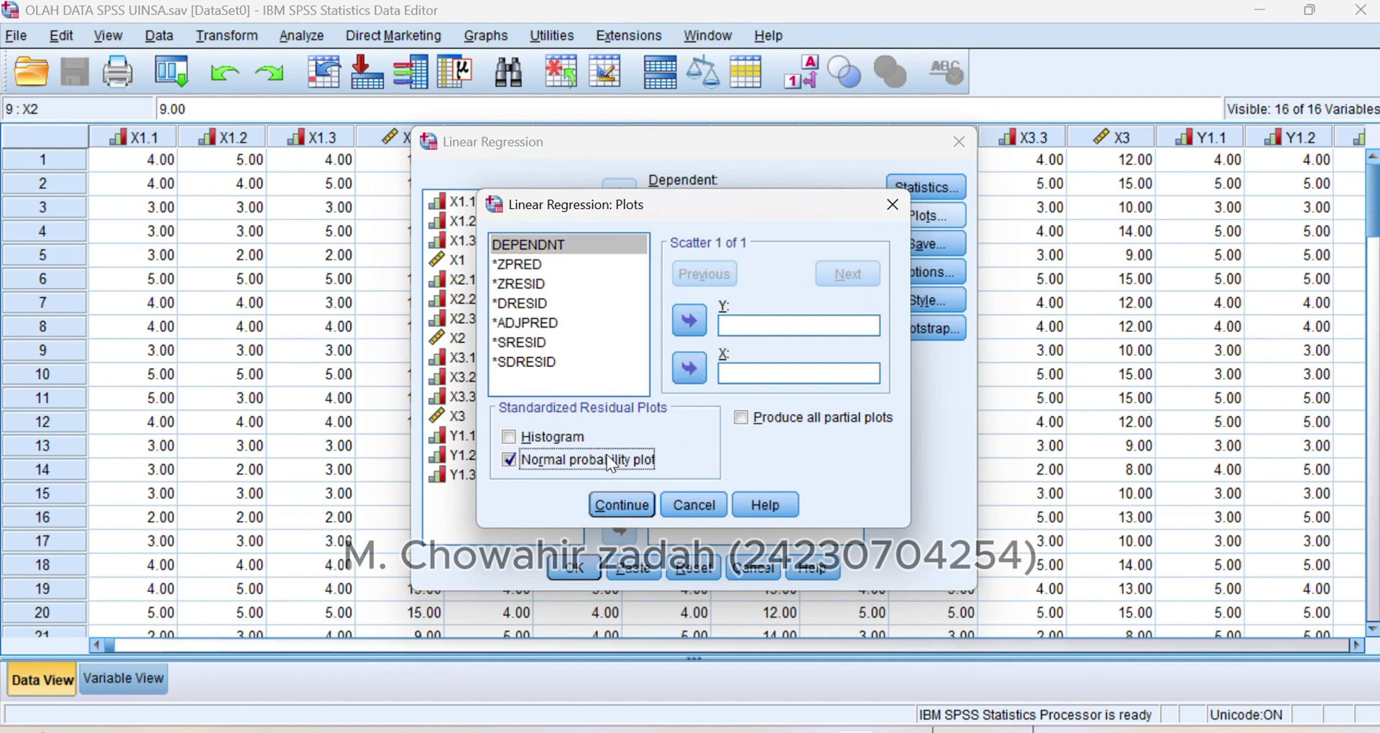
click(622, 505)
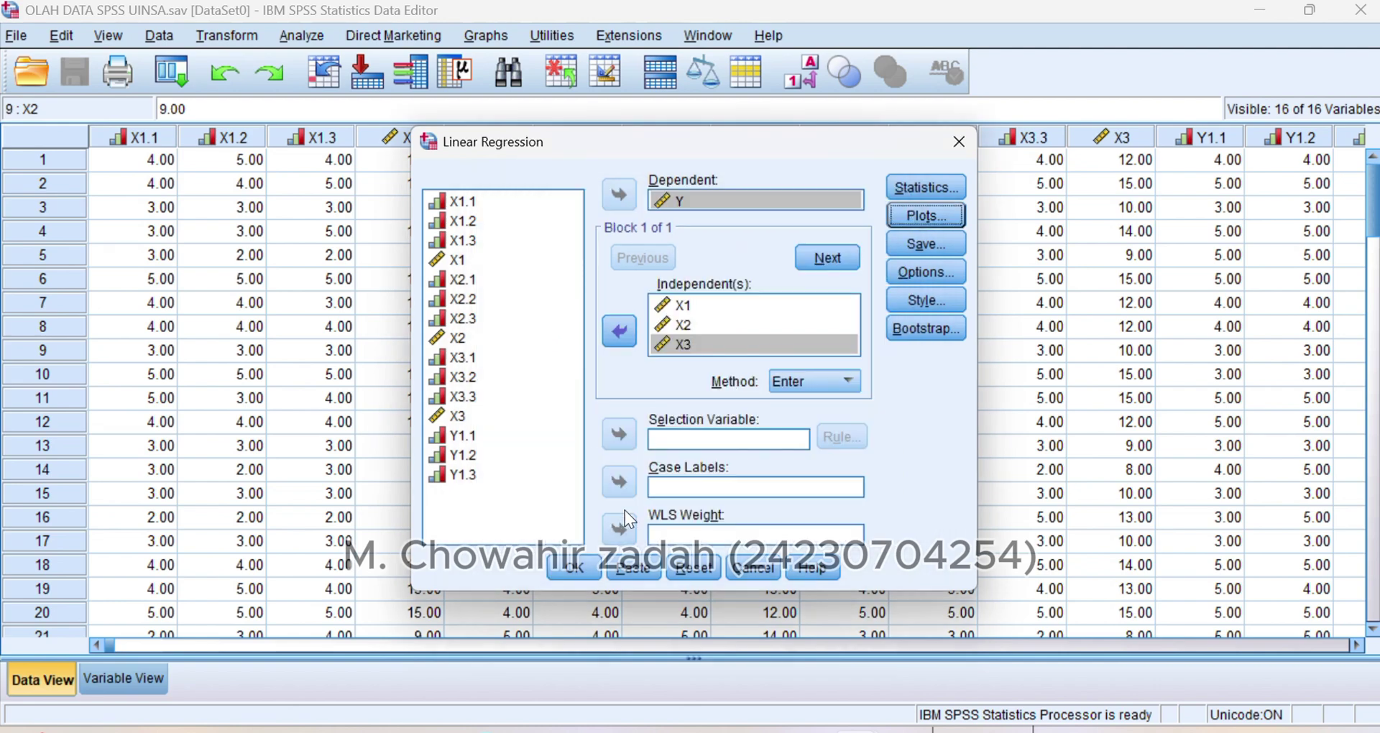
click(574, 577)
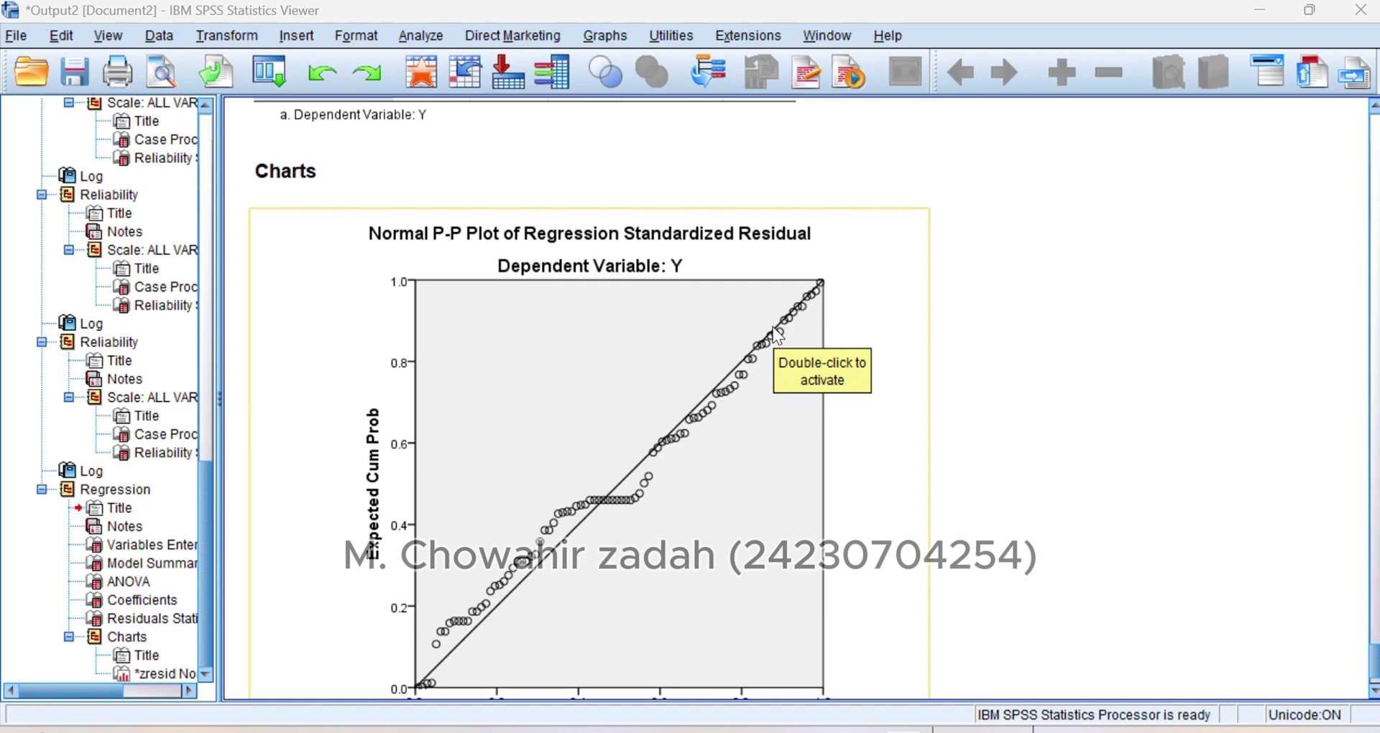
scroll(782, 330, down, 3)
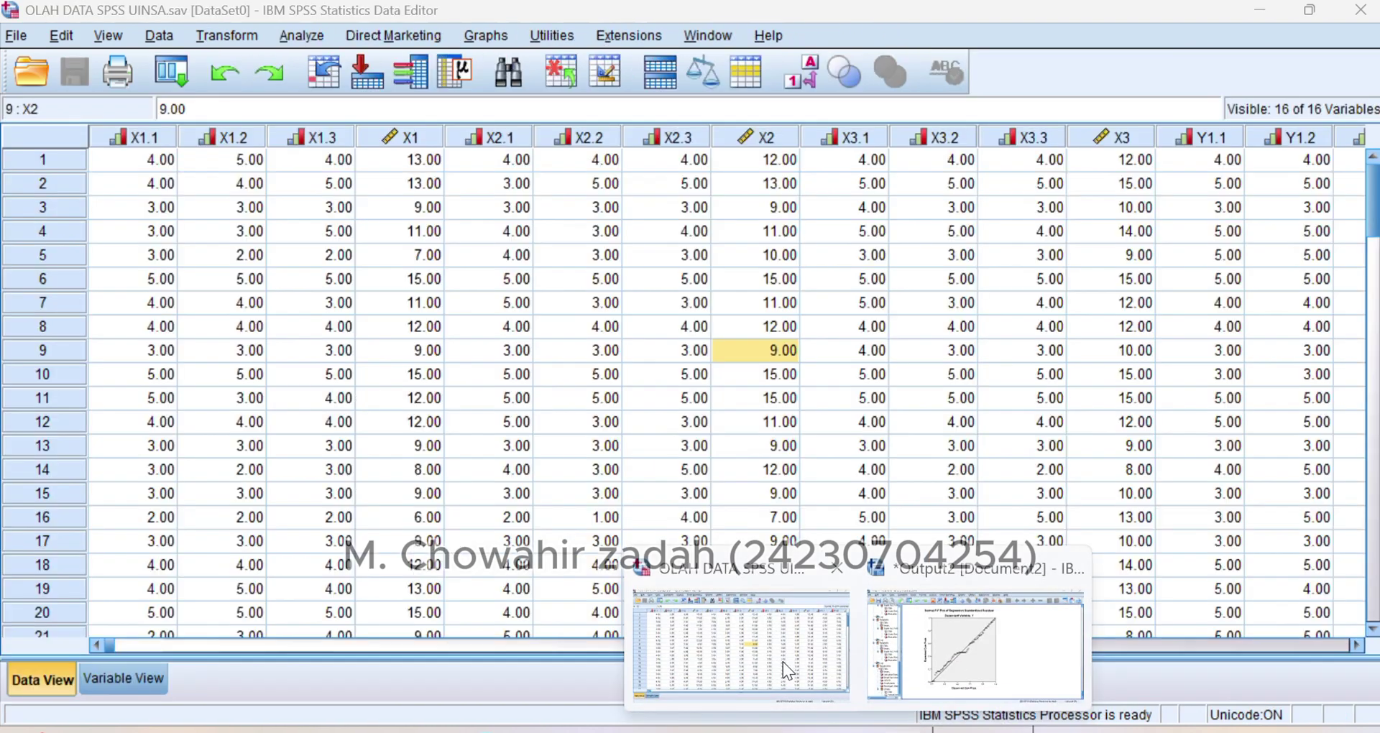
Step: Rerun the linear regression of Y on X1, X2 and X3, saving the unstandardized residuals as a new variable, and return to the dataset
click(782, 662)
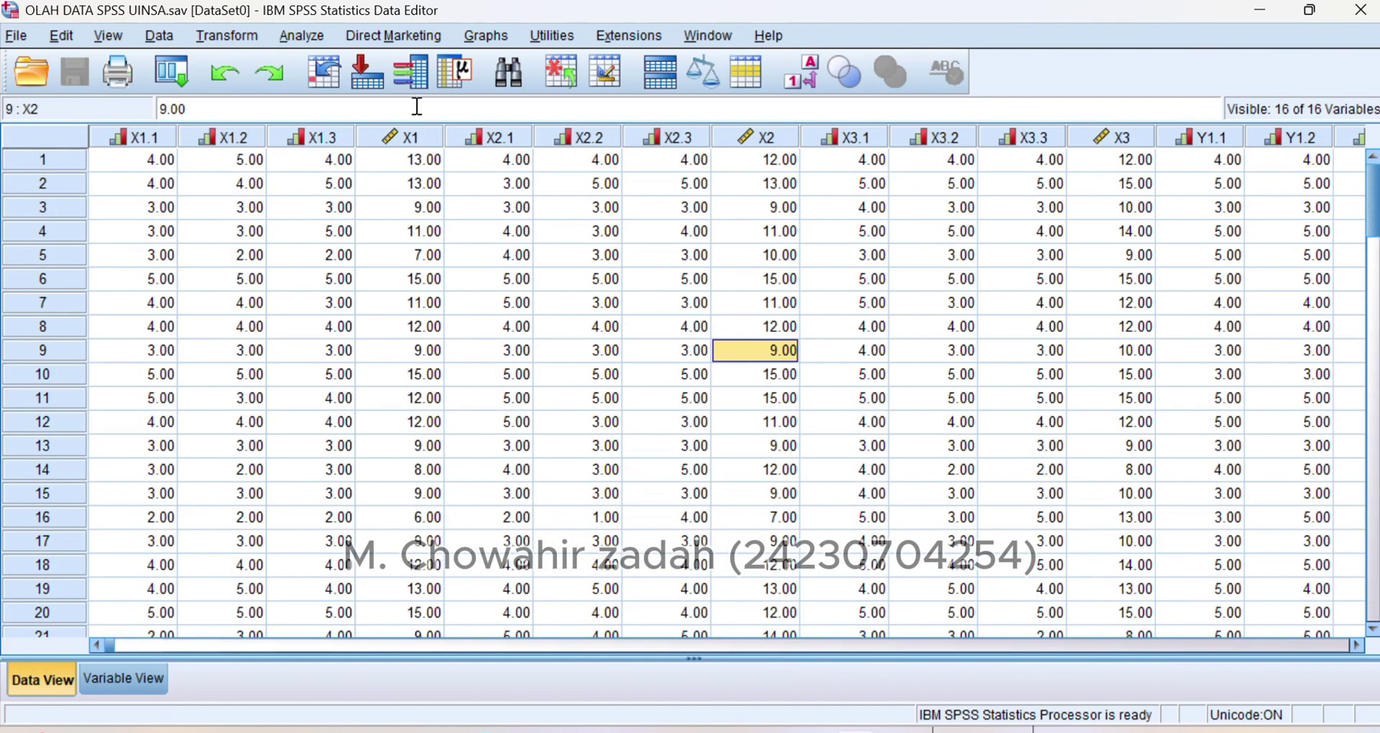
click(309, 36)
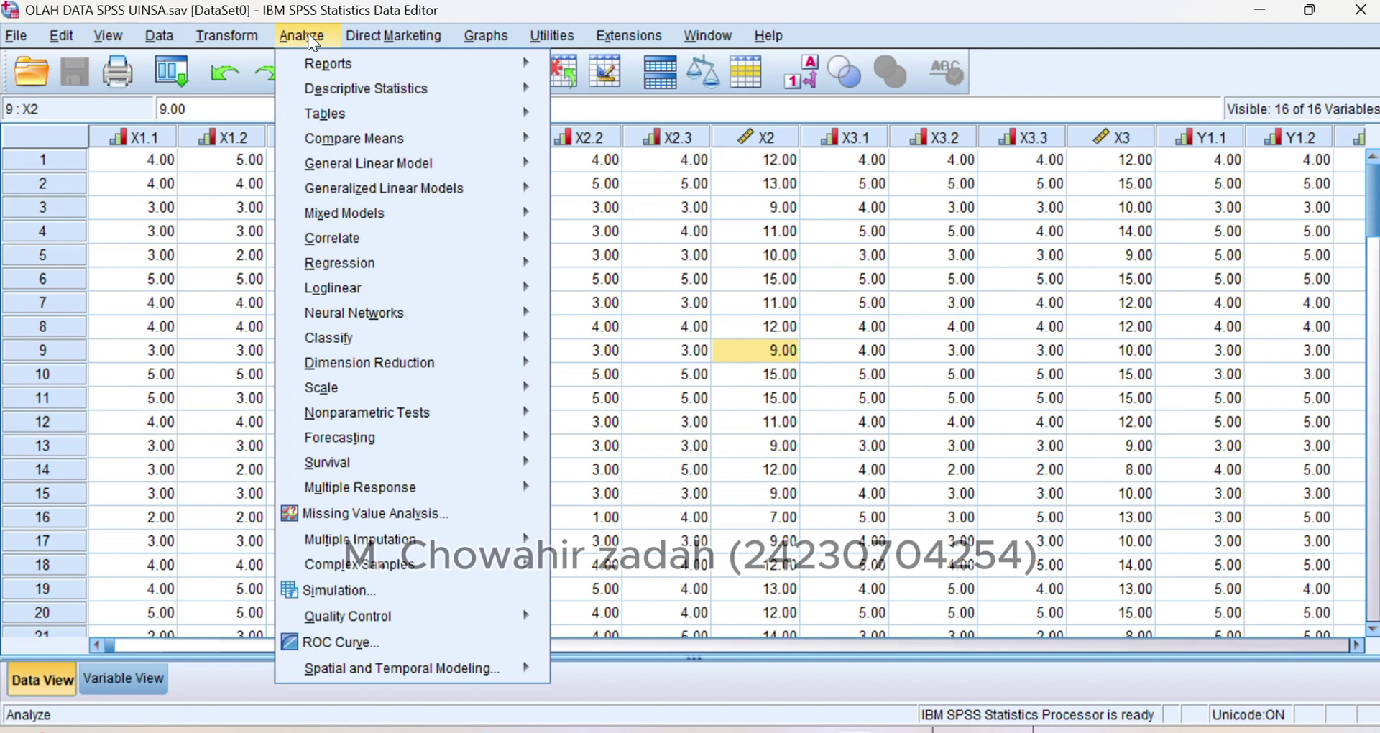
mouse_move(513, 255)
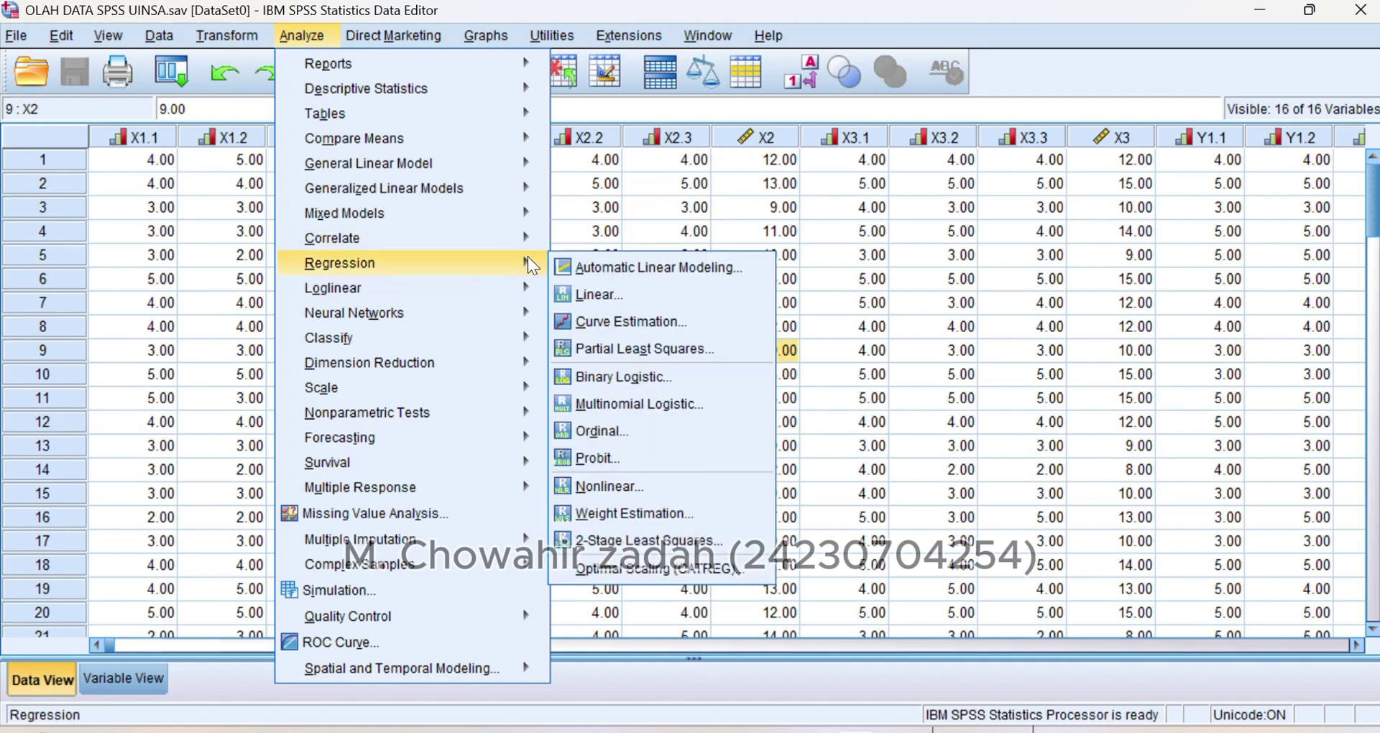
click(656, 301)
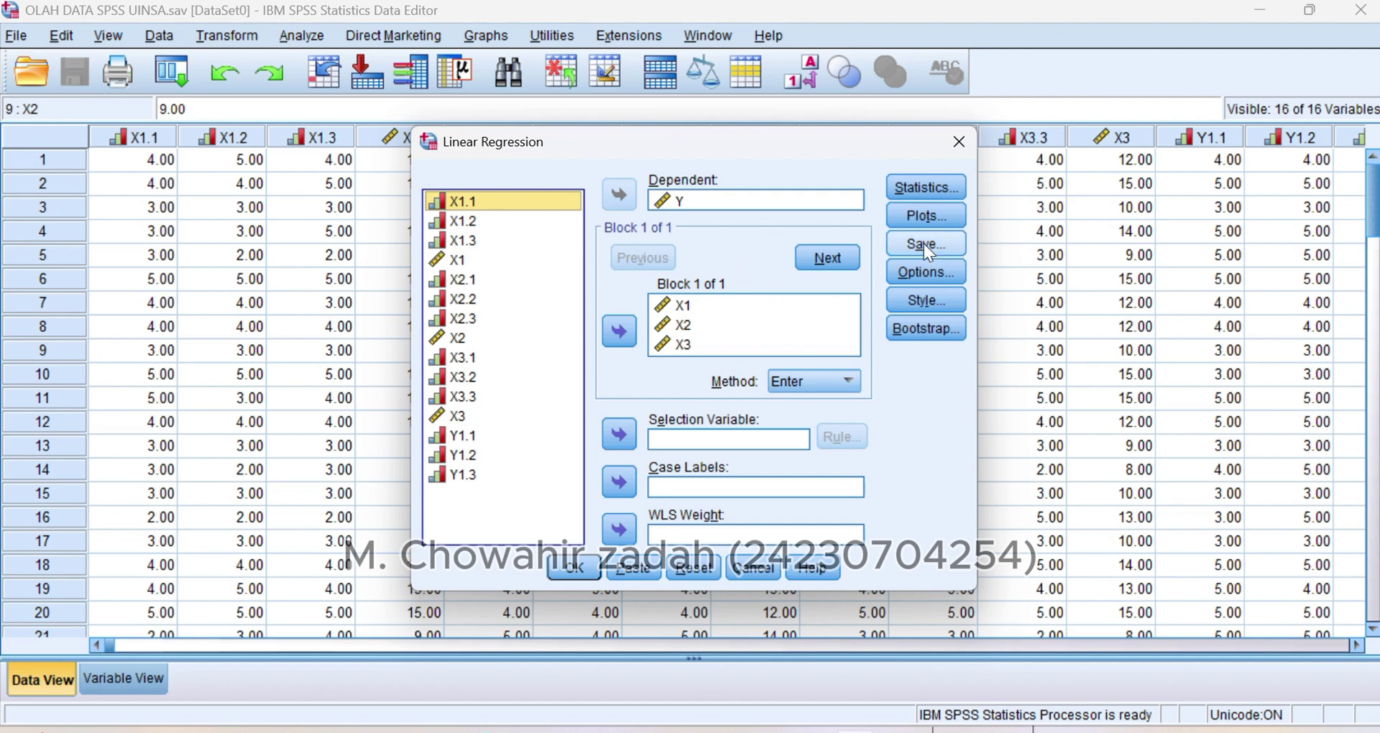
click(956, 242)
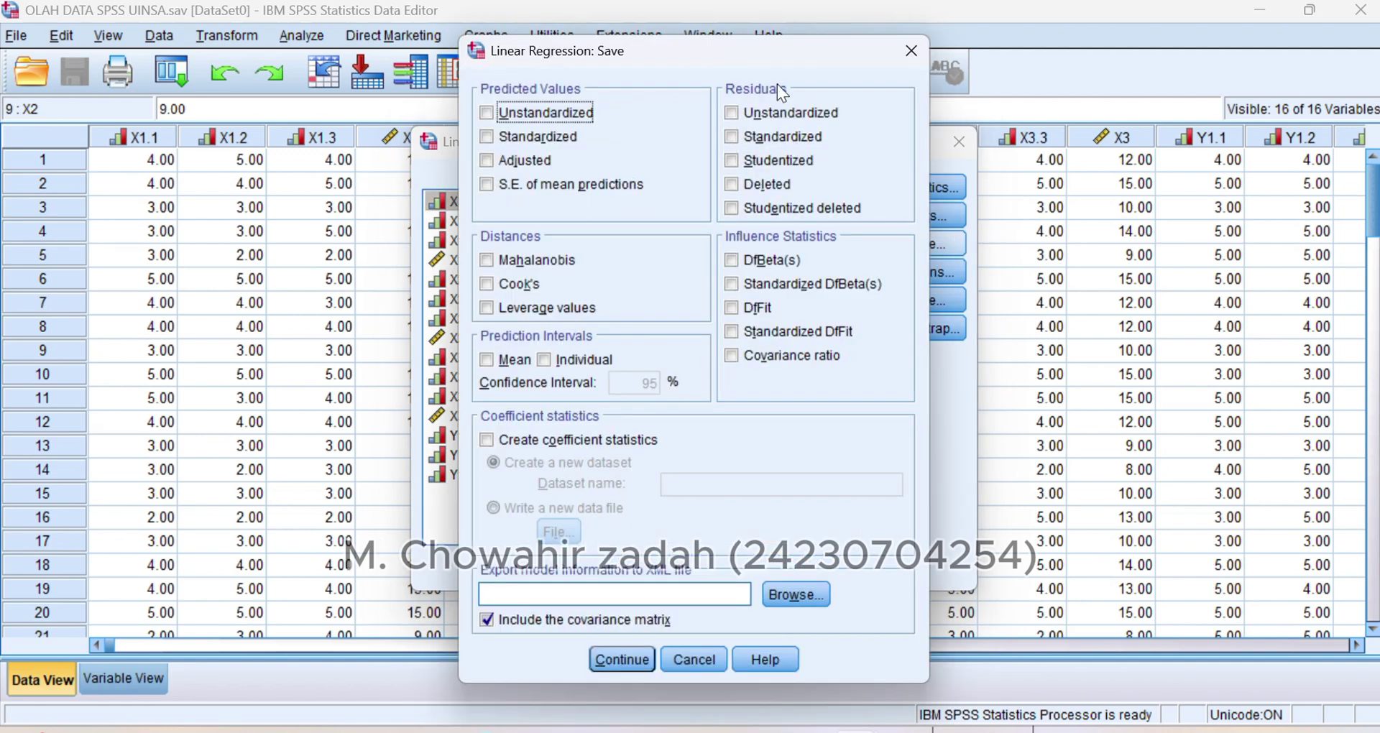
click(732, 114)
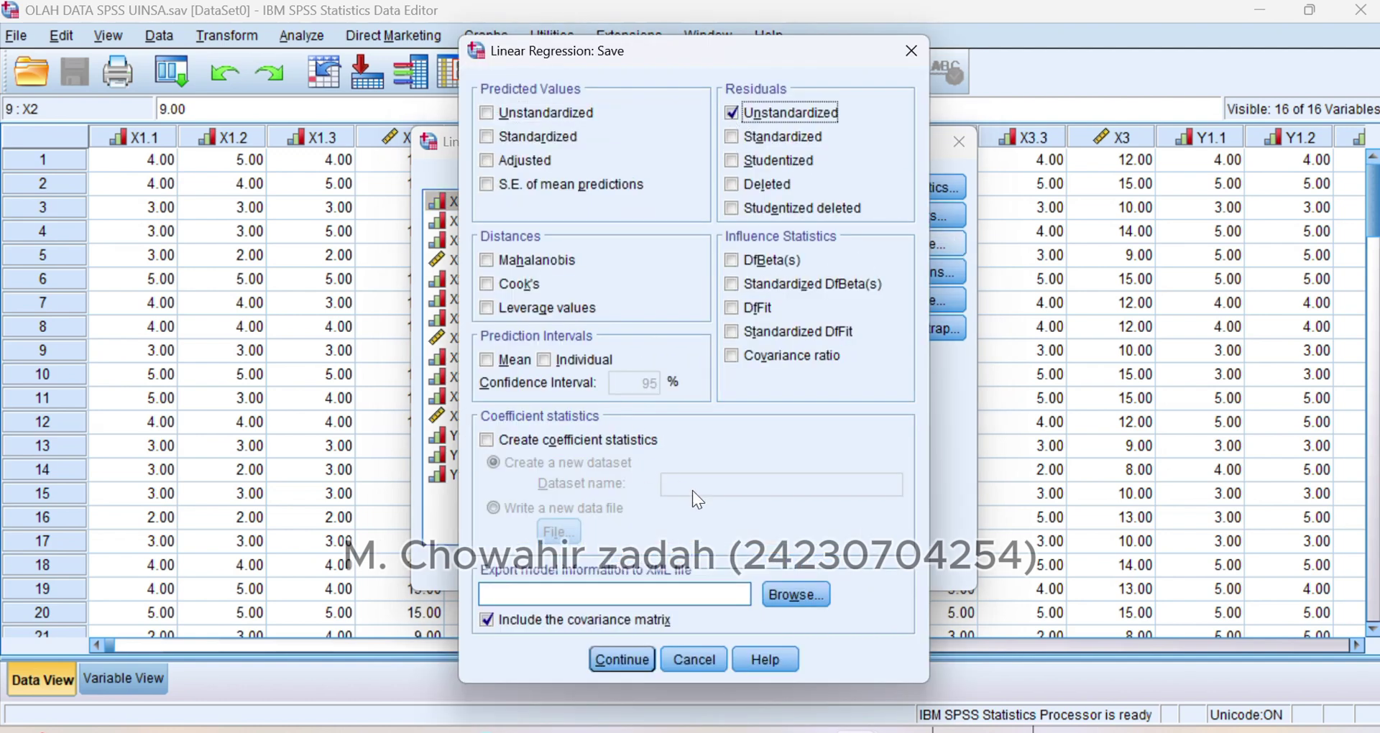
click(625, 660)
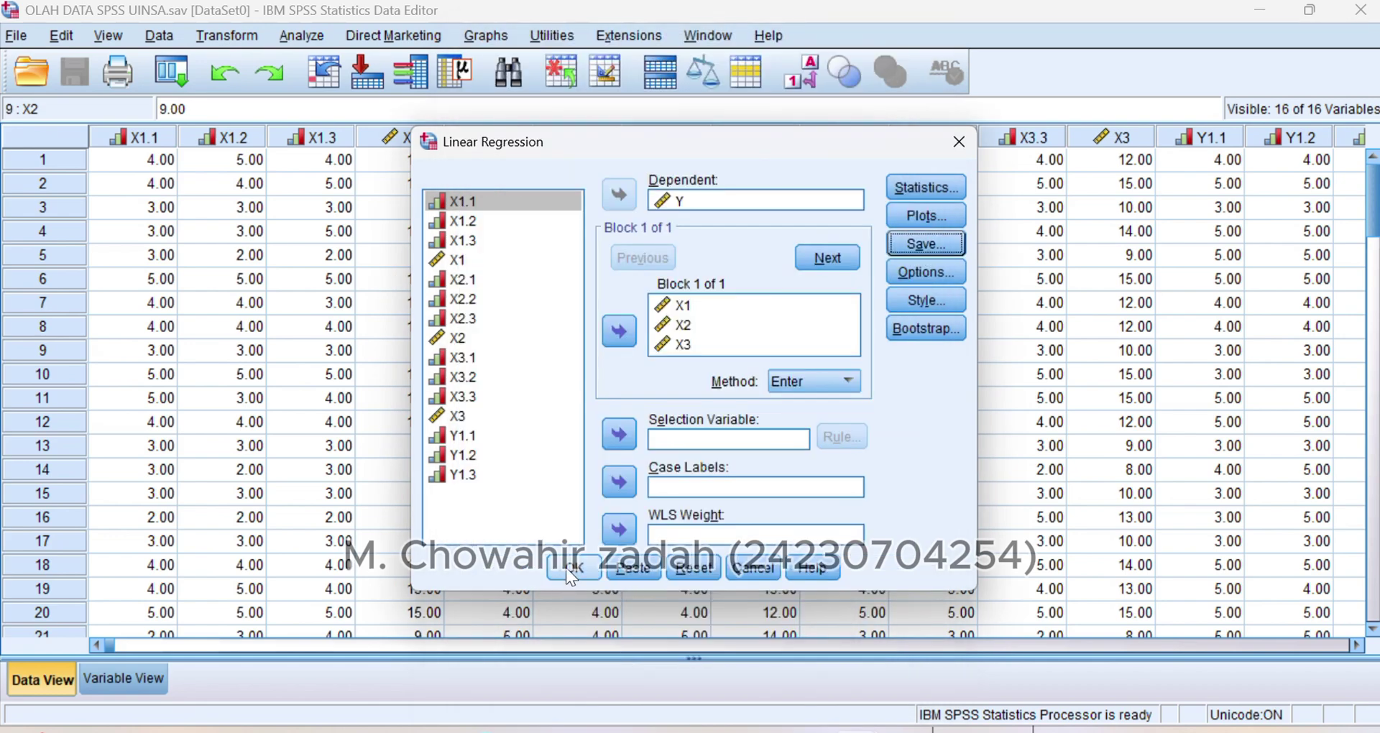
click(567, 567)
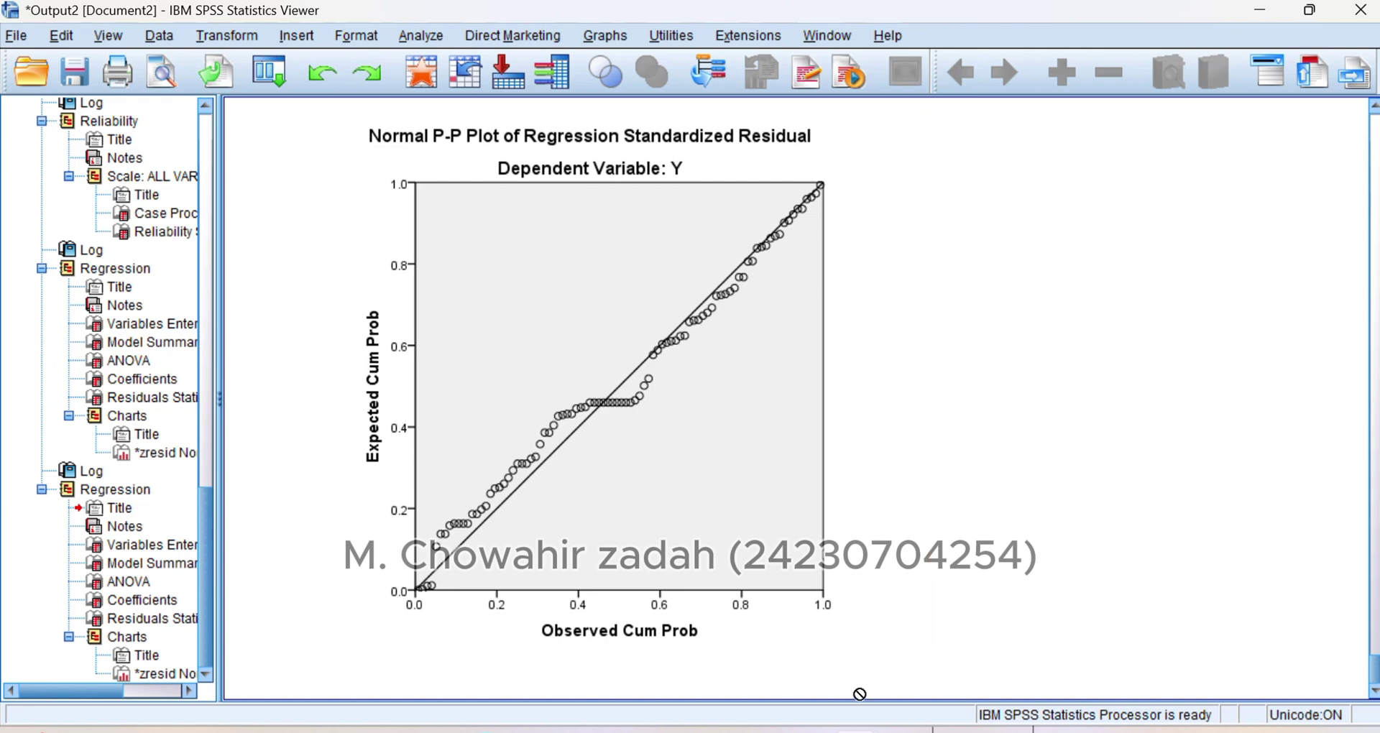
mouse_move(859, 727)
click(740, 604)
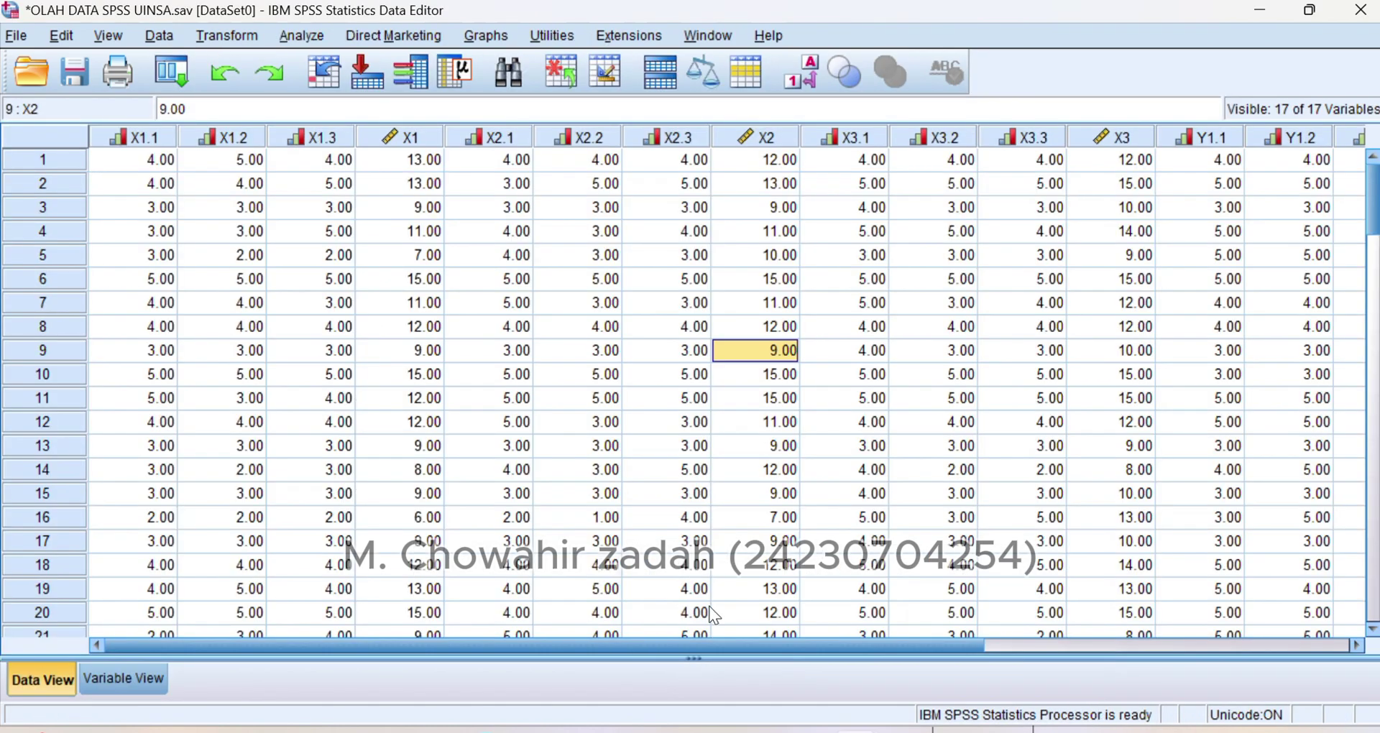
click(317, 34)
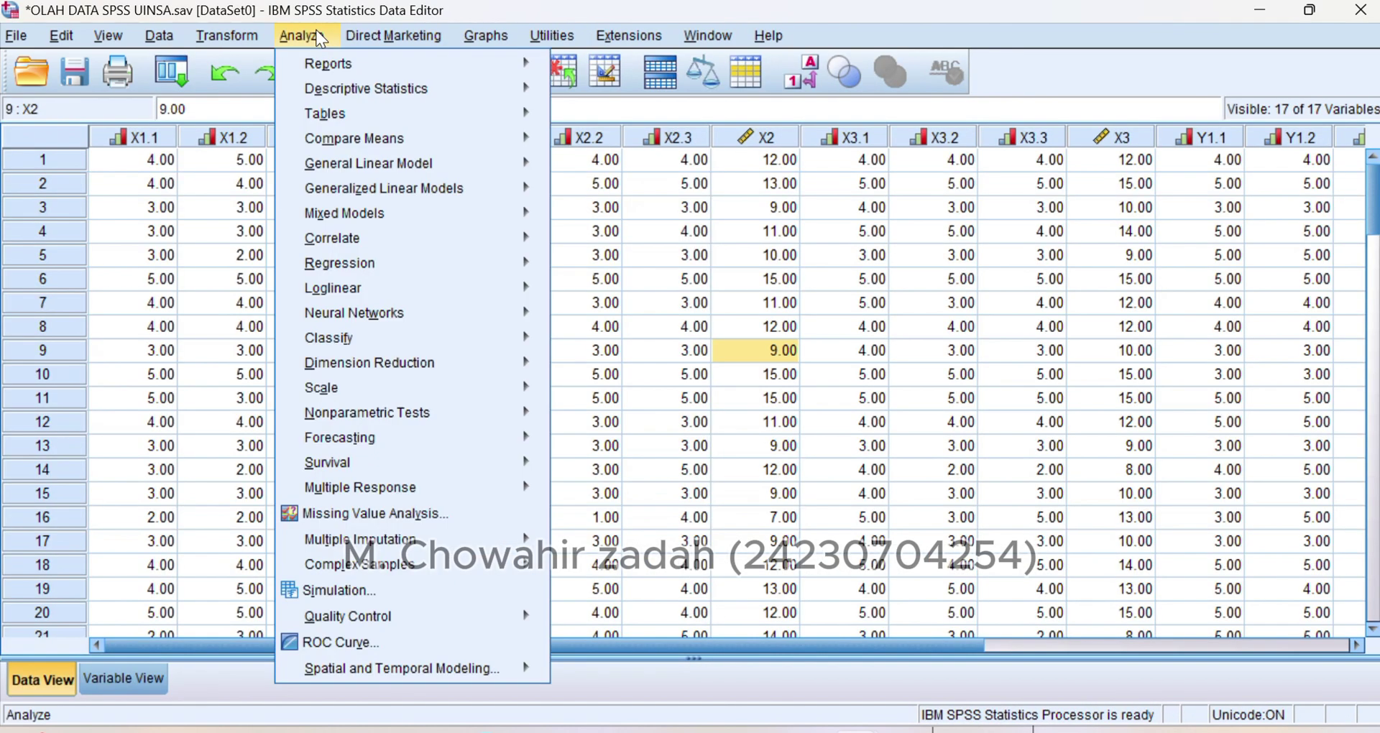
mouse_move(415, 240)
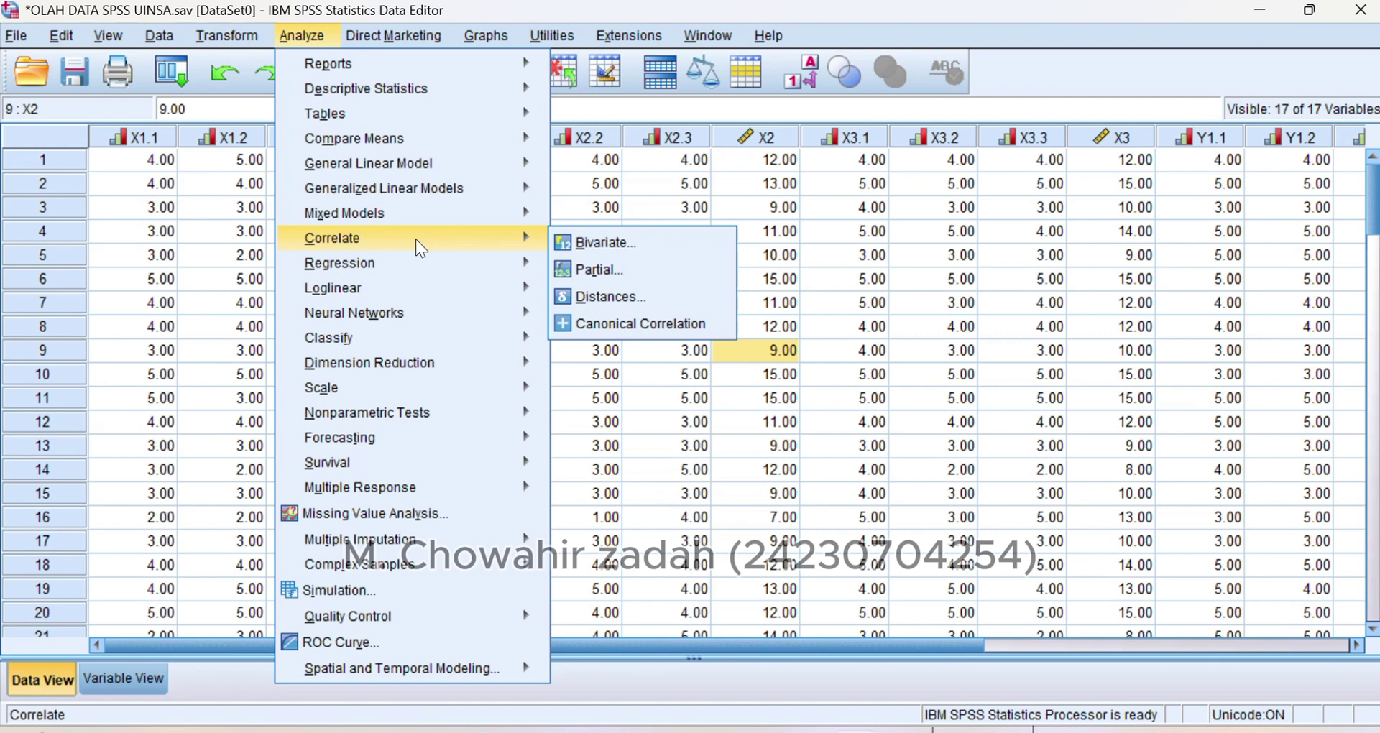
mouse_move(451, 414)
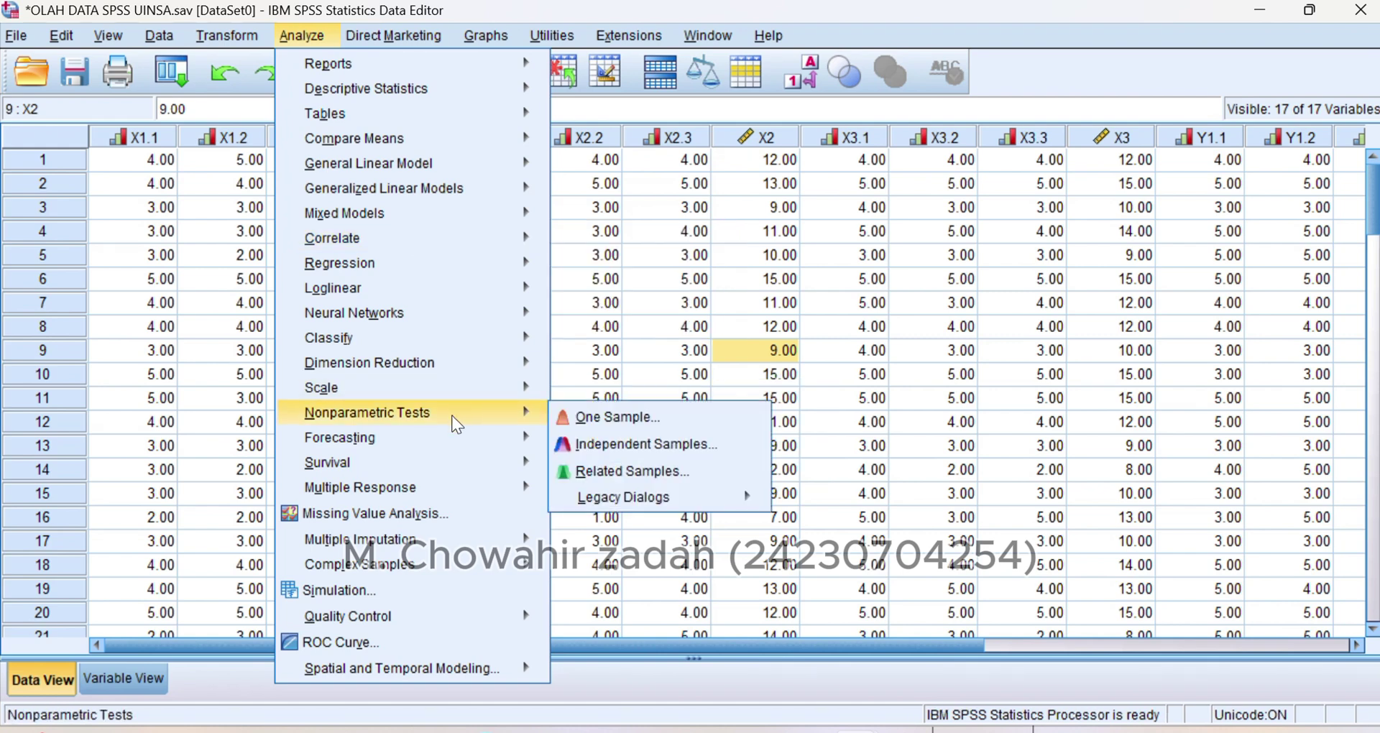
click(602, 424)
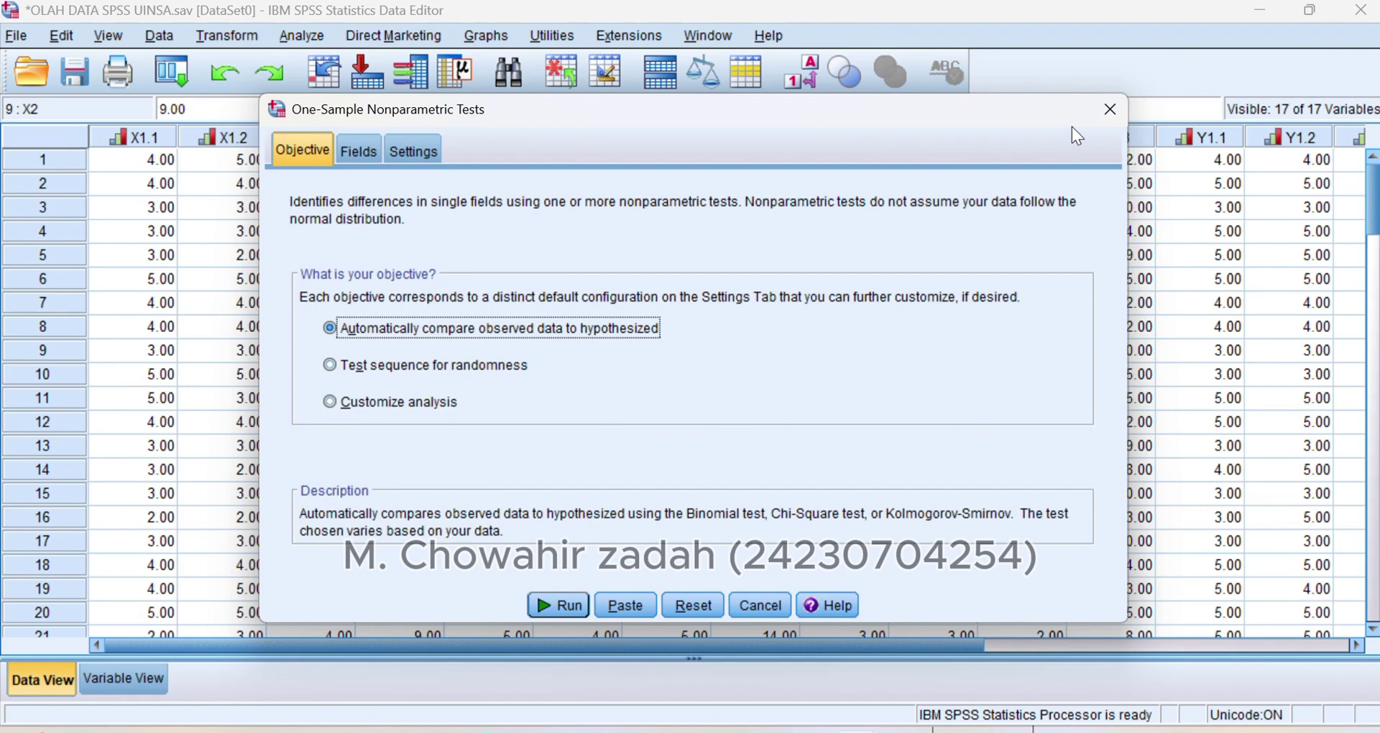
click(1099, 109)
Step: Run a legacy one-sample Kolmogorov-Smirnov test on the unstandardized residual variable against the normal distribution
click(292, 36)
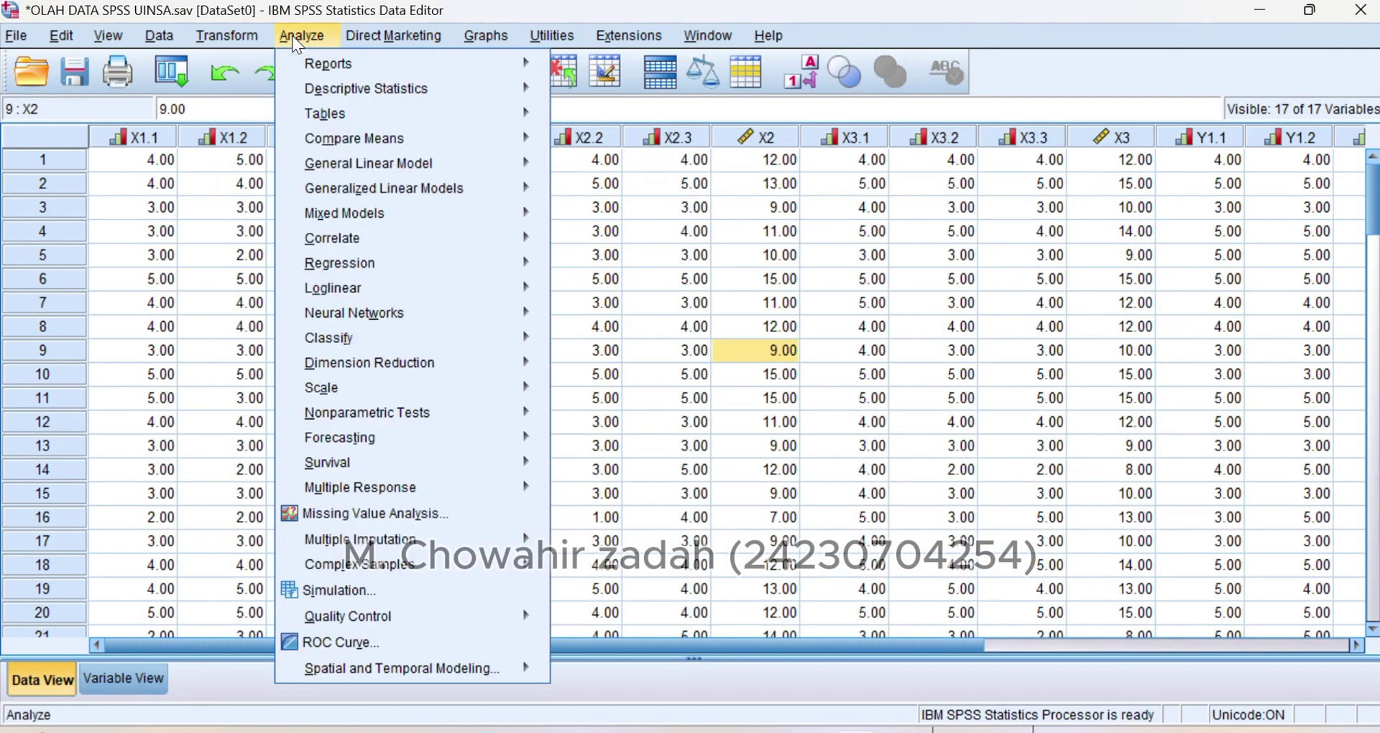
mouse_move(525, 437)
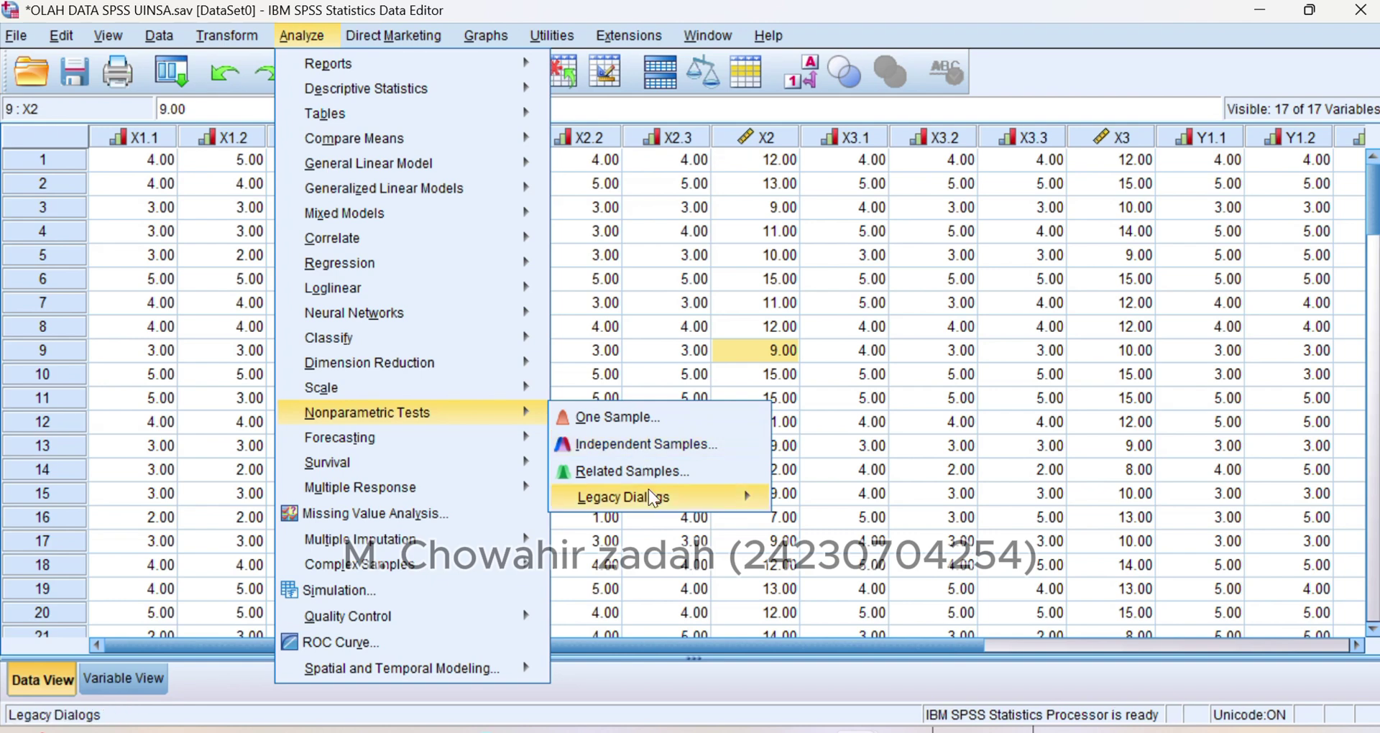
mouse_move(648, 490)
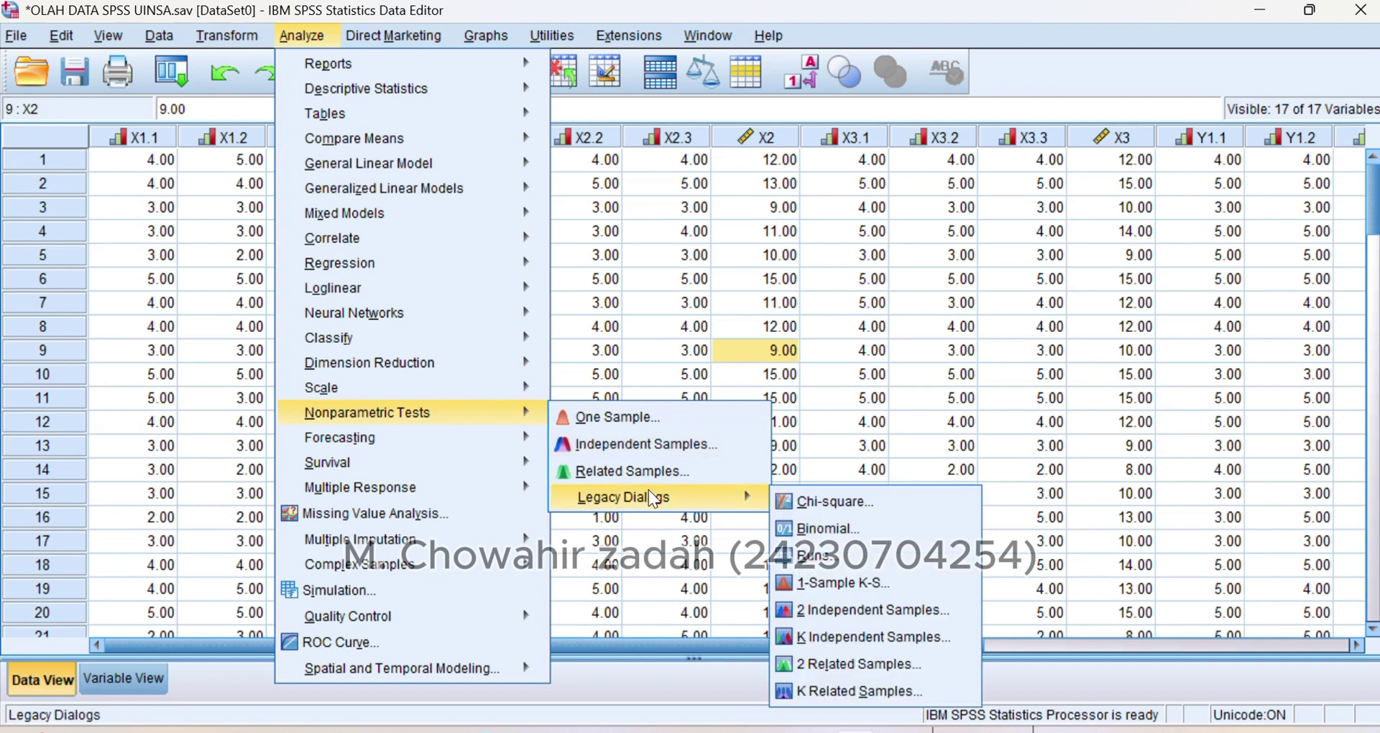
click(845, 586)
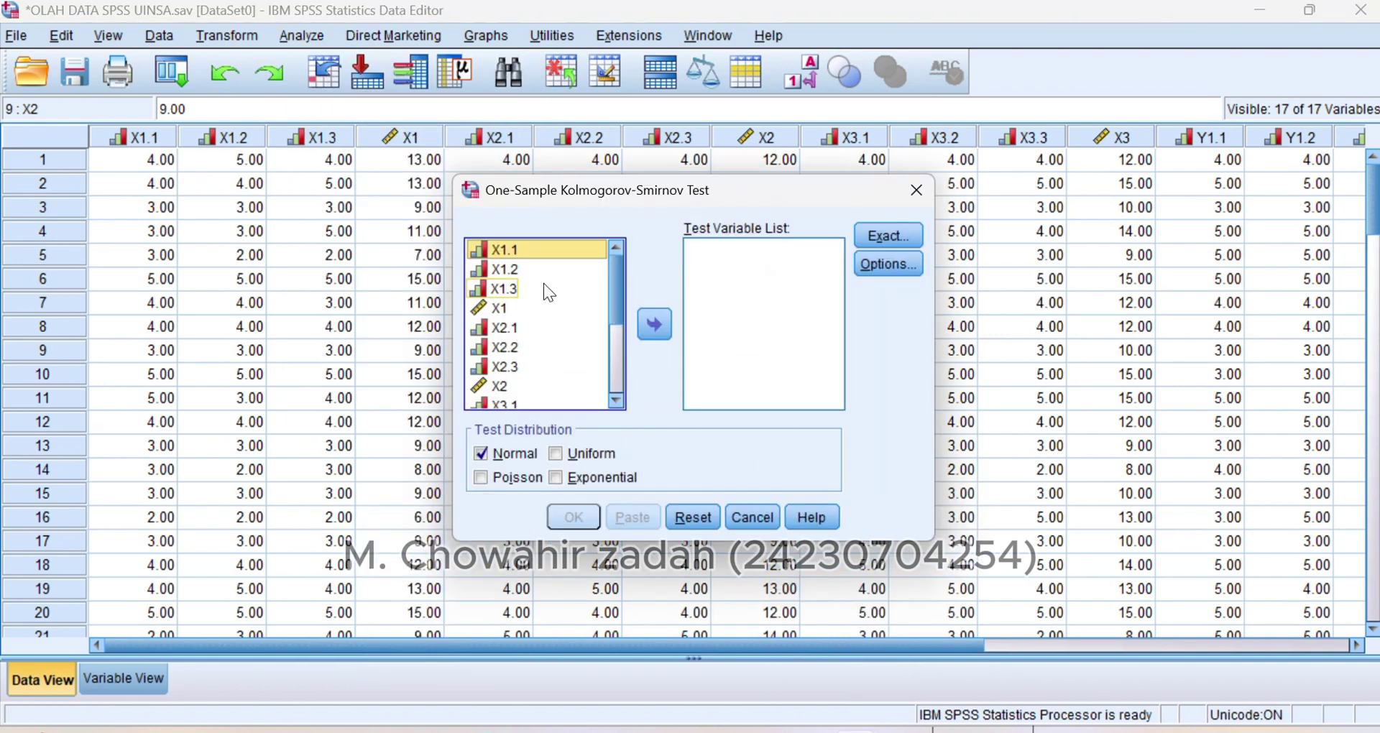
scroll(546, 291, down, 3)
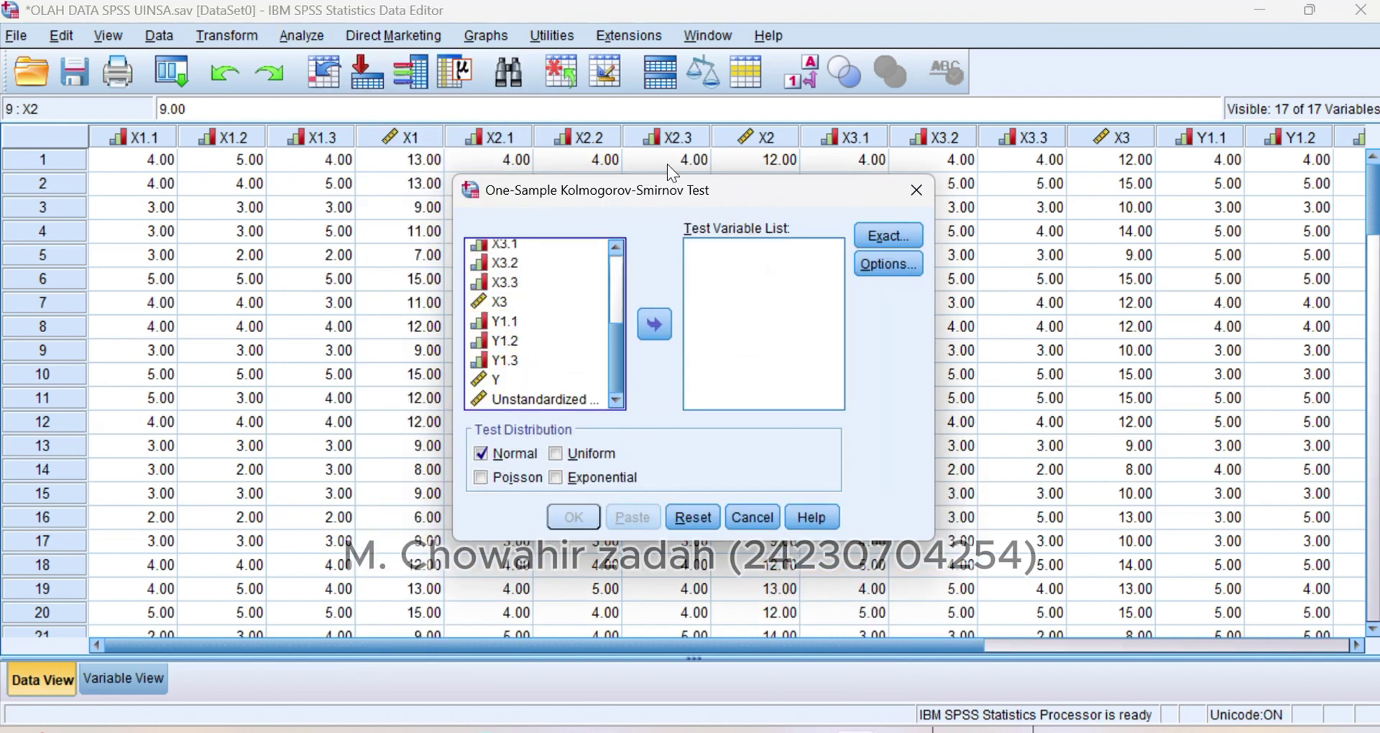
click(564, 400)
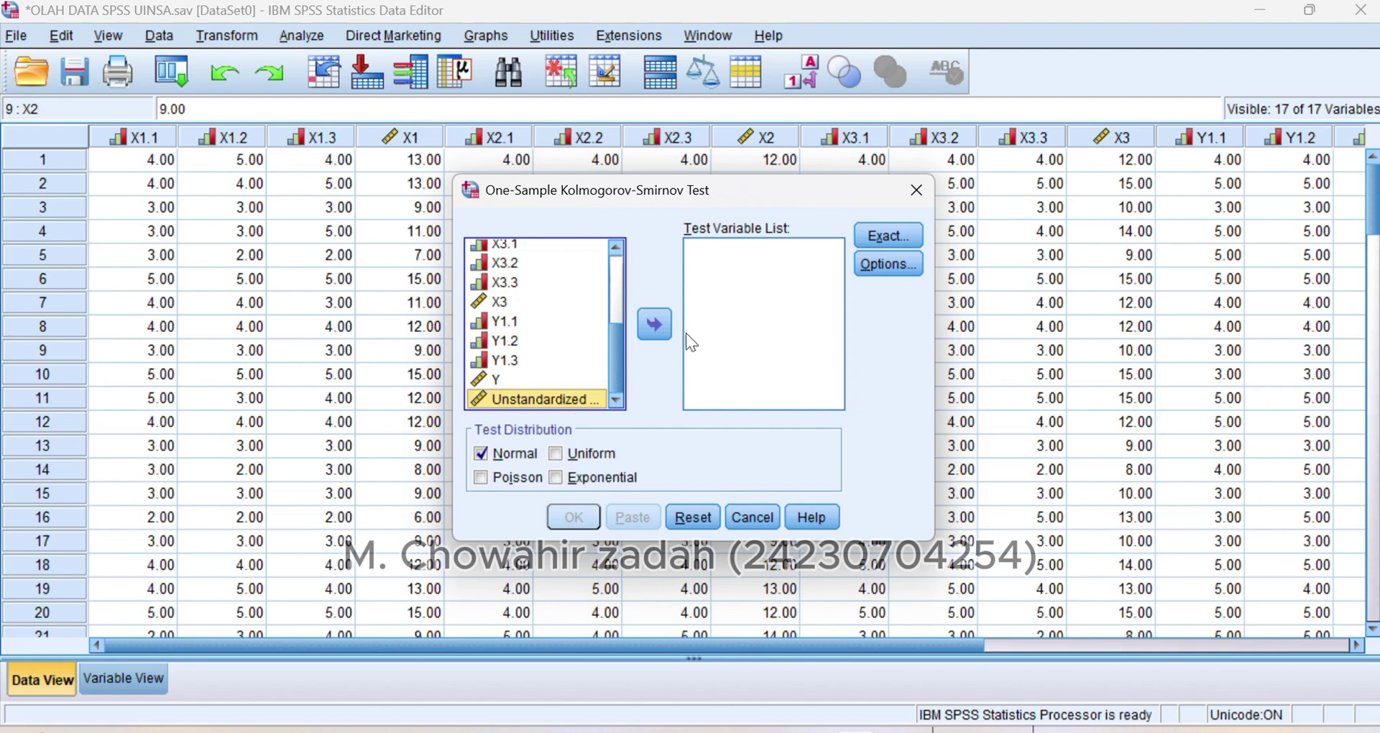
click(655, 325)
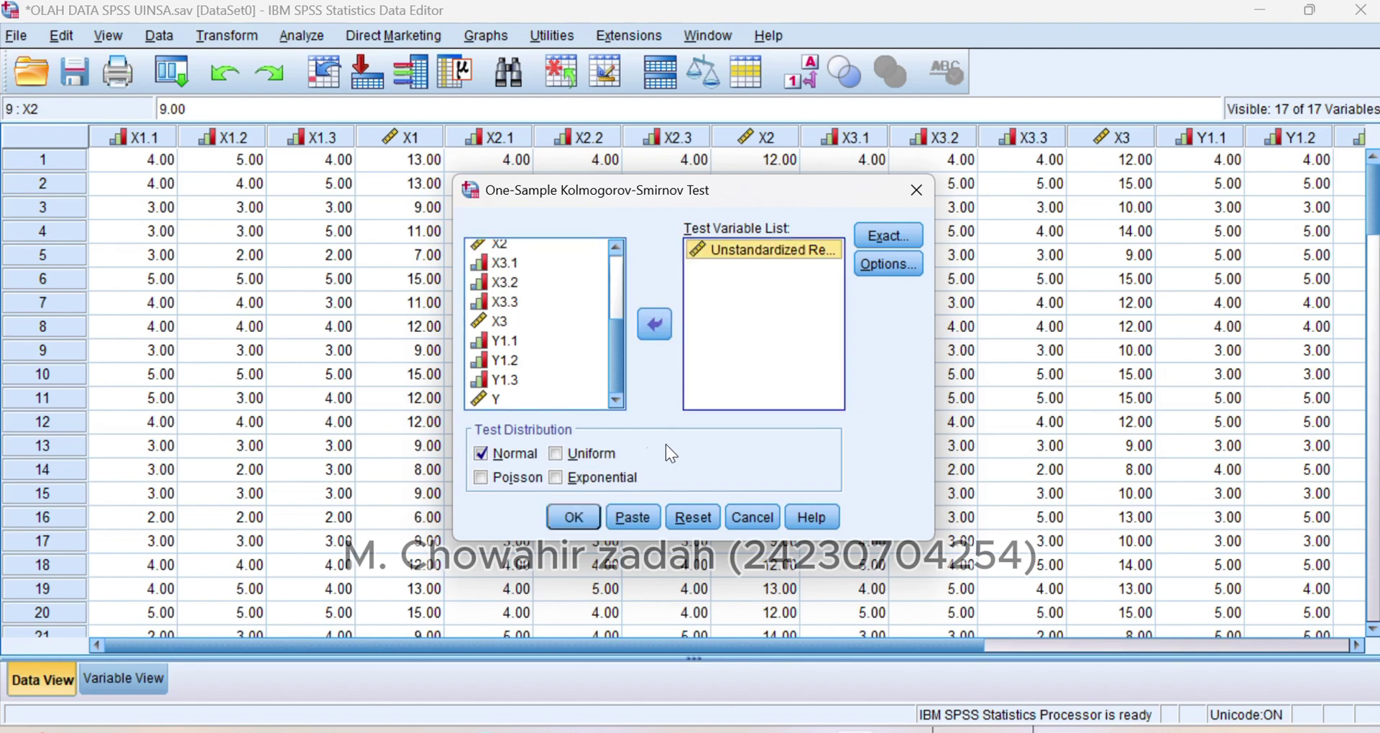
click(568, 518)
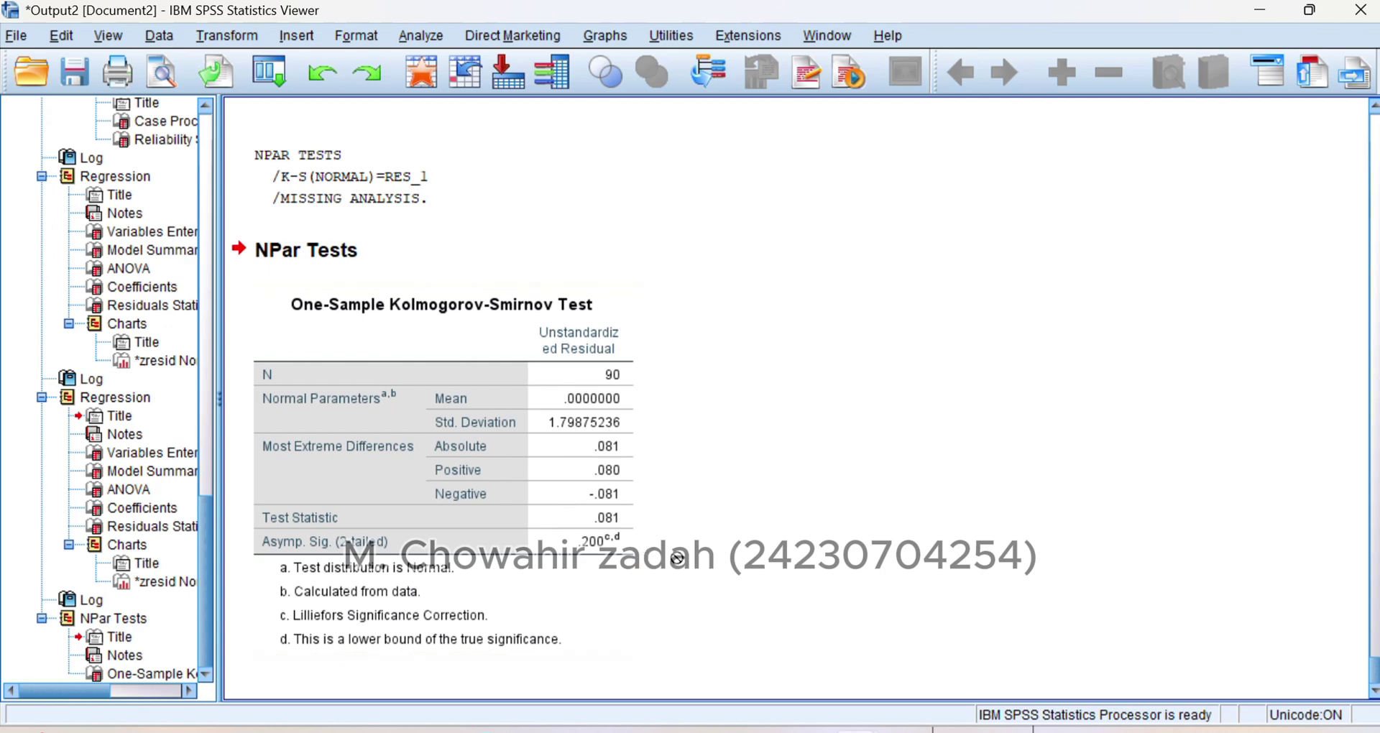
Step: Check the test output against the PowerPoint slide on Kolmogorov-Smirnov normality and view the UJI HIPOTESIS section of the Word report HASIL SPSS UAS SEM2
click(956, 729)
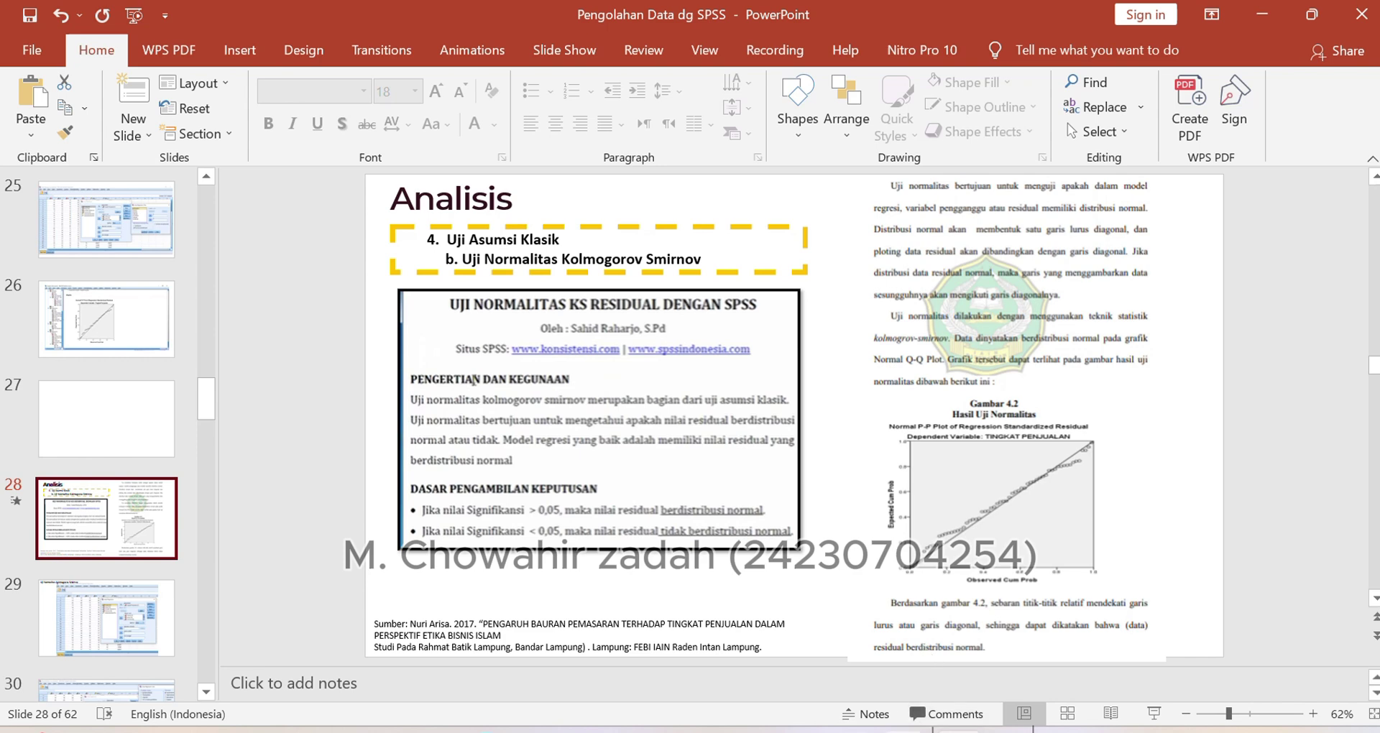
mouse_move(879, 729)
click(945, 634)
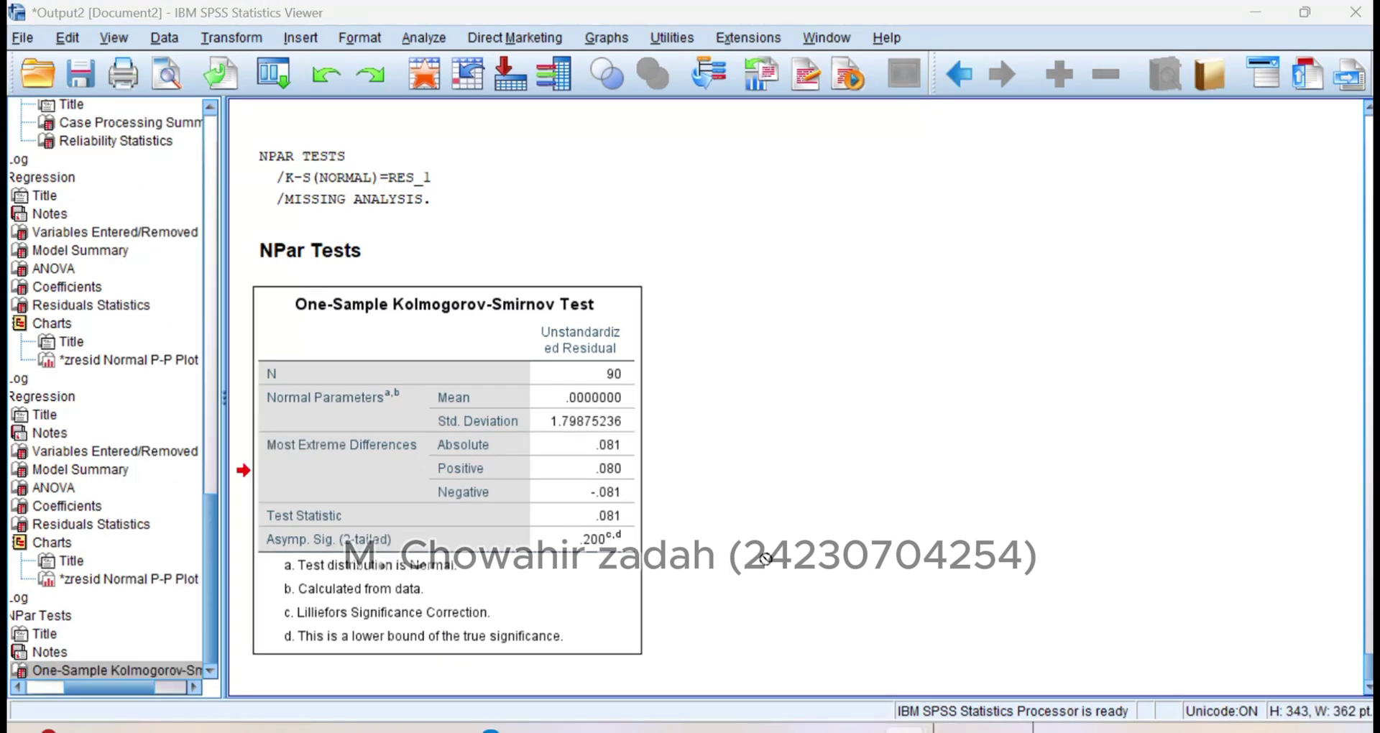
click(717, 727)
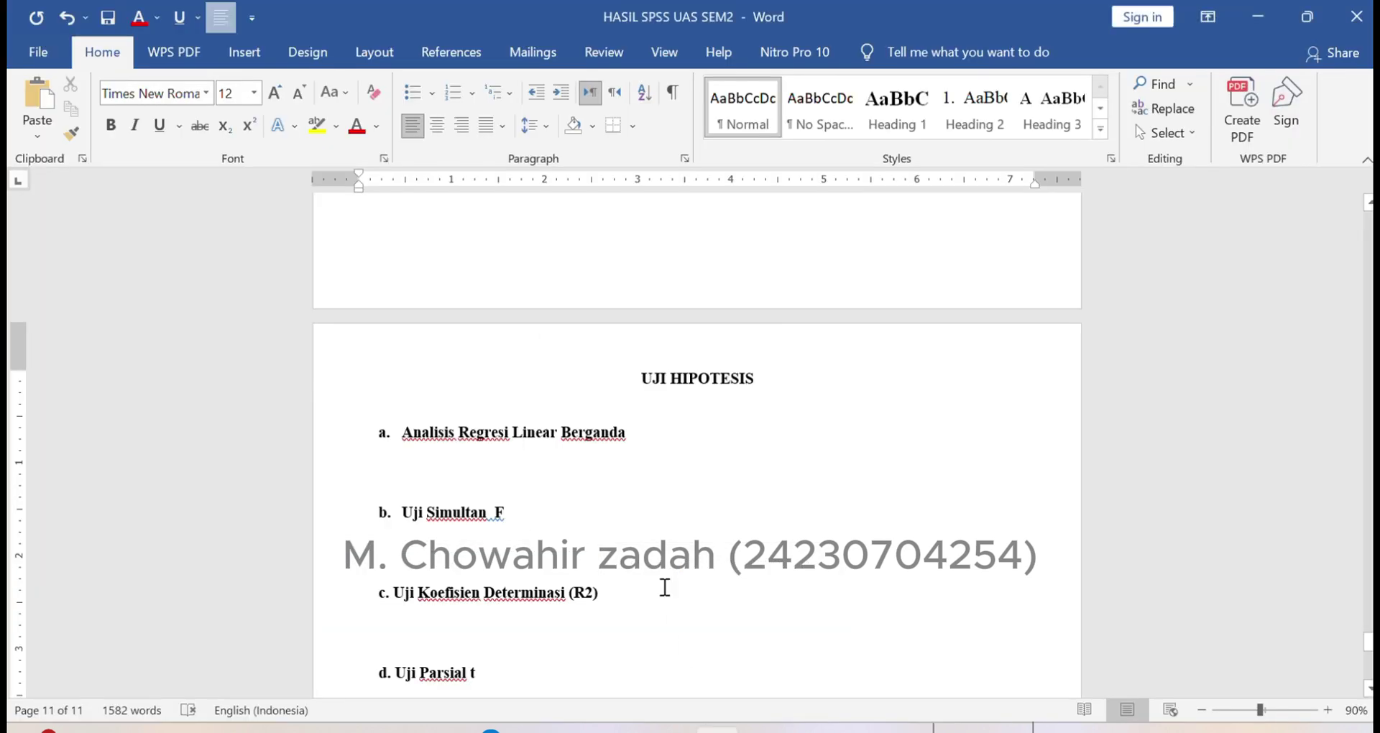
click(748, 448)
Step: Switch to the SPSS dataset and run the linear regression with Y as dependent and X1, X2 and X3 as independent variables
mouse_move(857, 729)
click(839, 674)
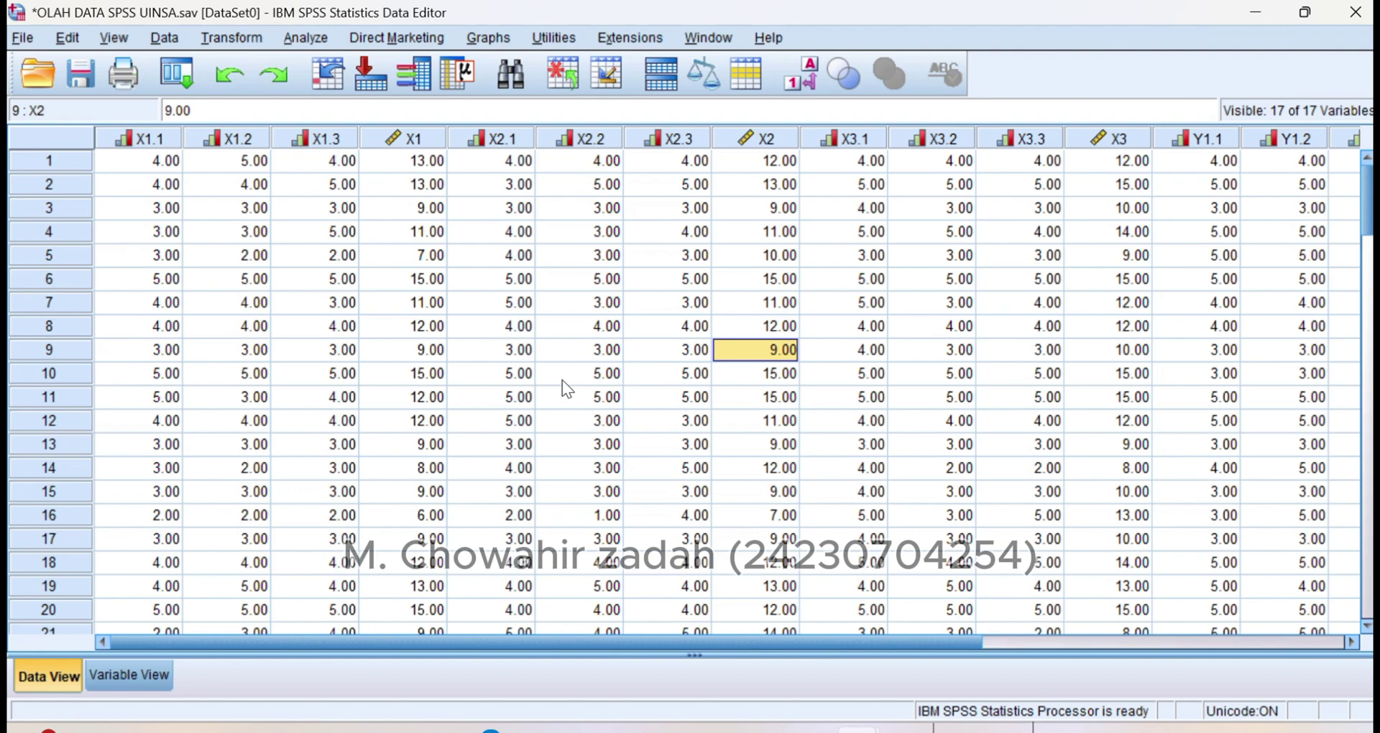
click(311, 38)
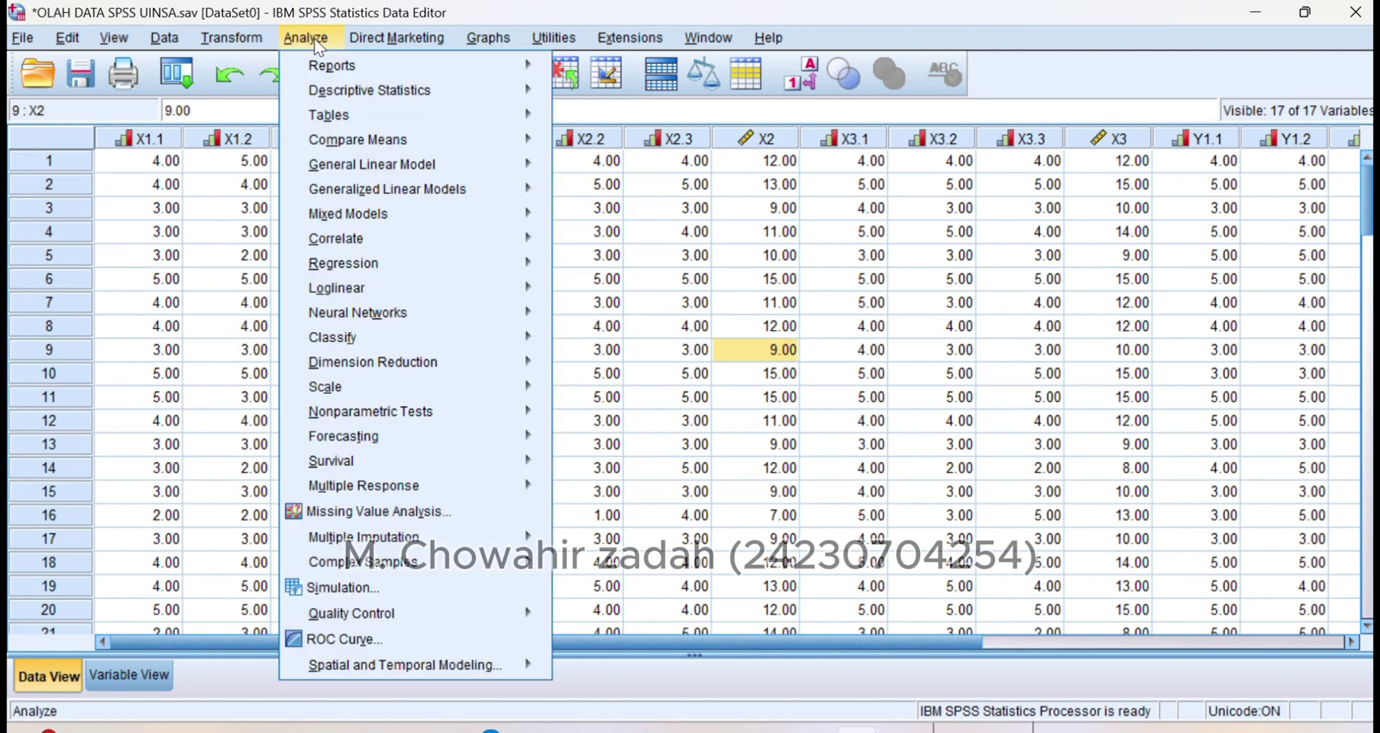
mouse_move(438, 256)
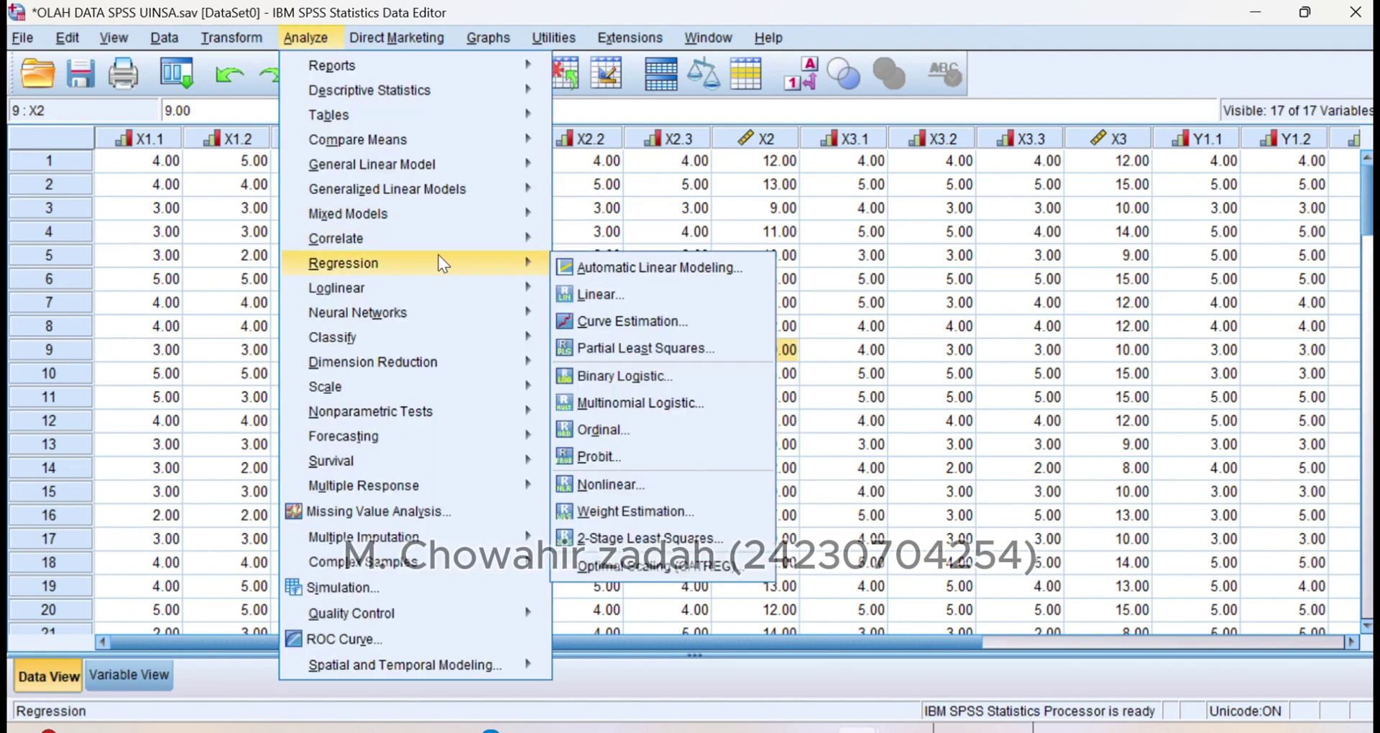
click(601, 296)
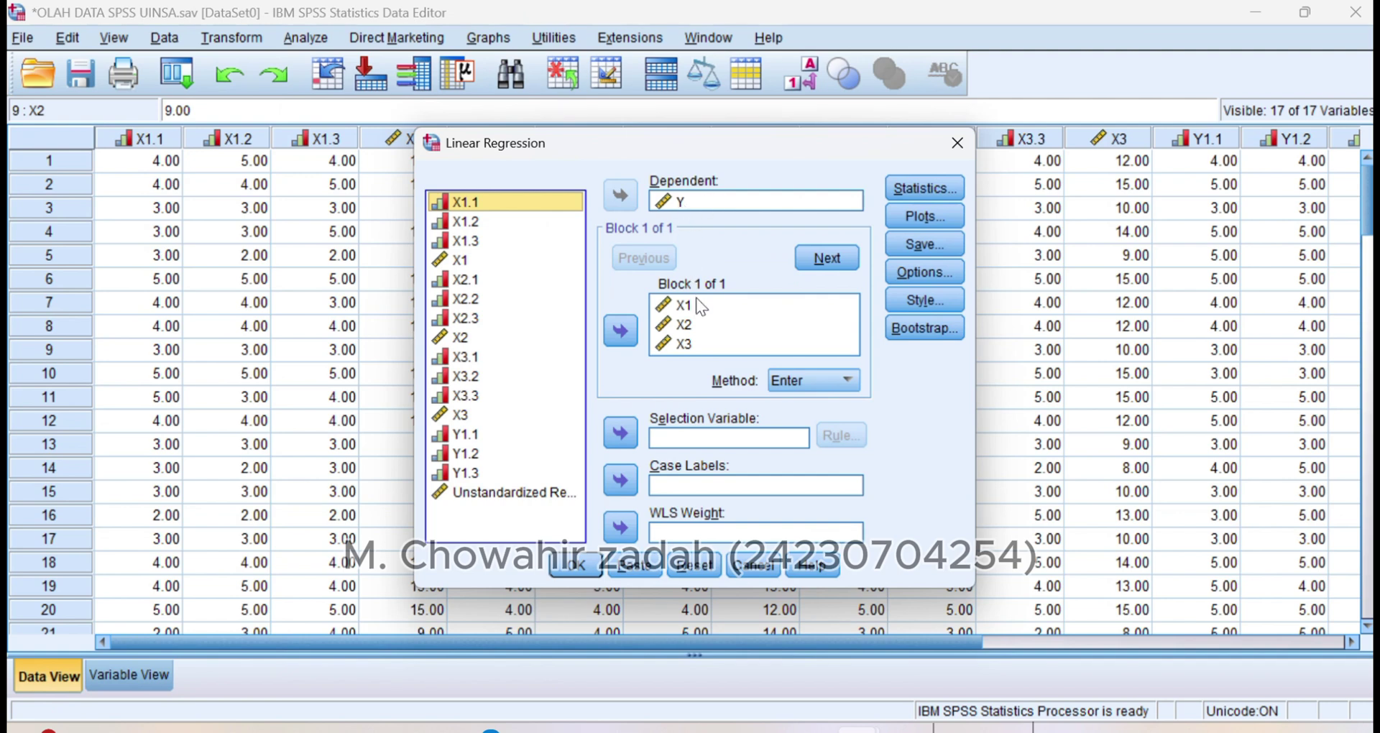
click(576, 566)
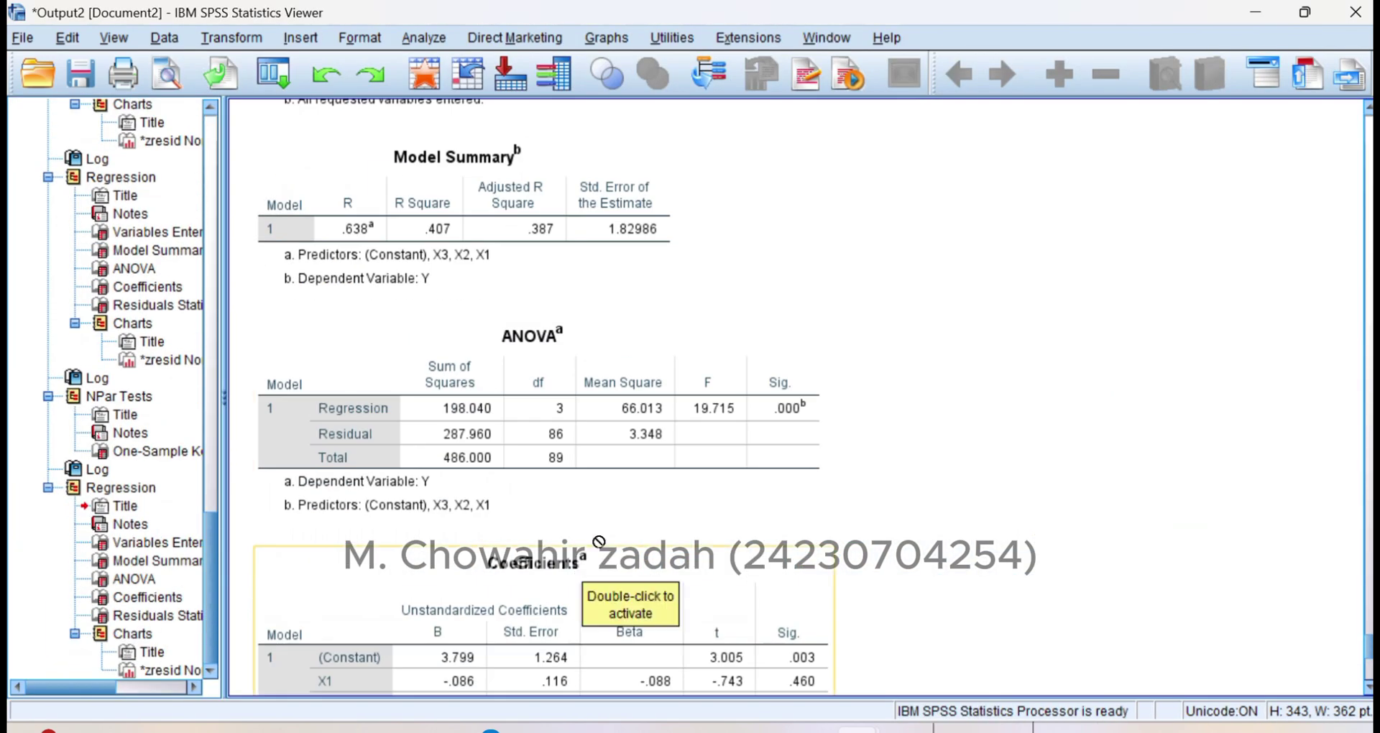
Step: Examine the Model Summary, ANOVA, Coefficients and Residuals Statistics tables of the latest regression output
scroll(740, 386, up, 3)
scroll(741, 386, up, 4)
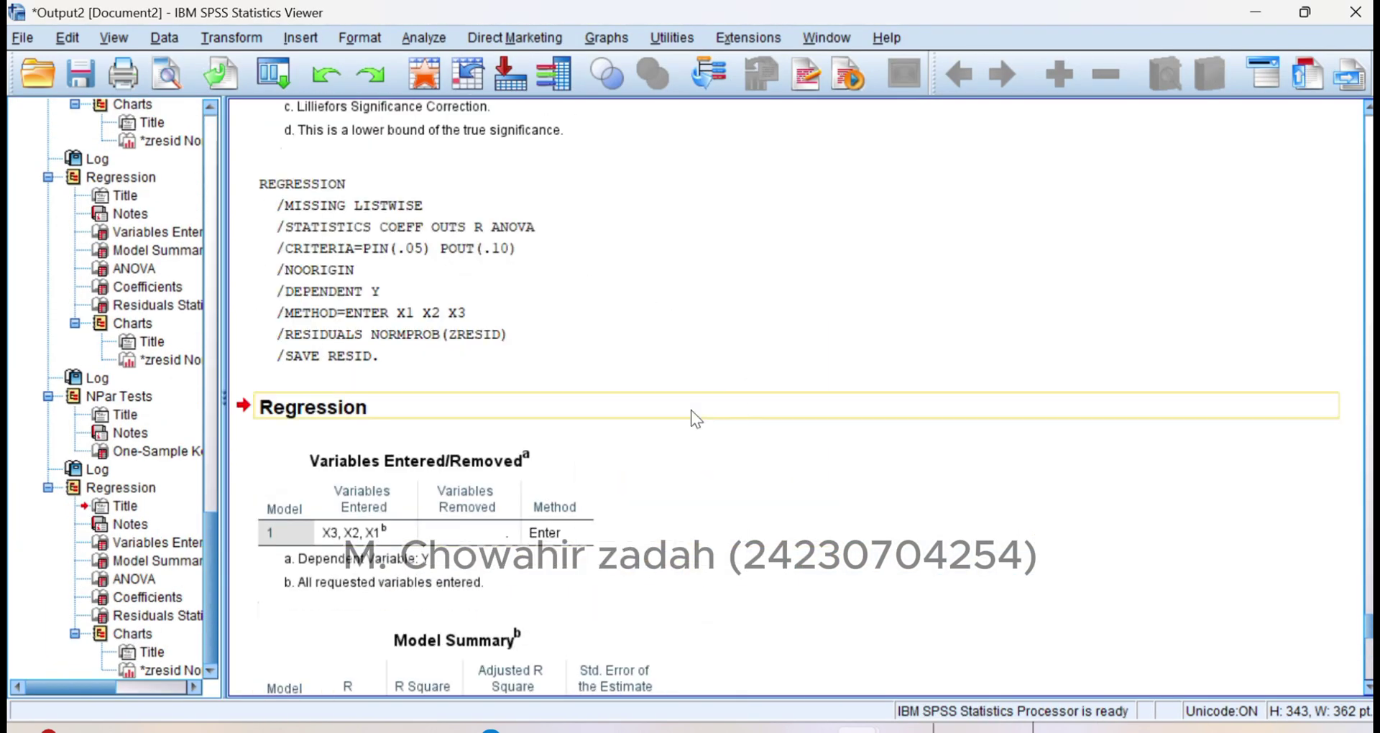
scroll(596, 474, down, 5)
scroll(592, 471, down, 18)
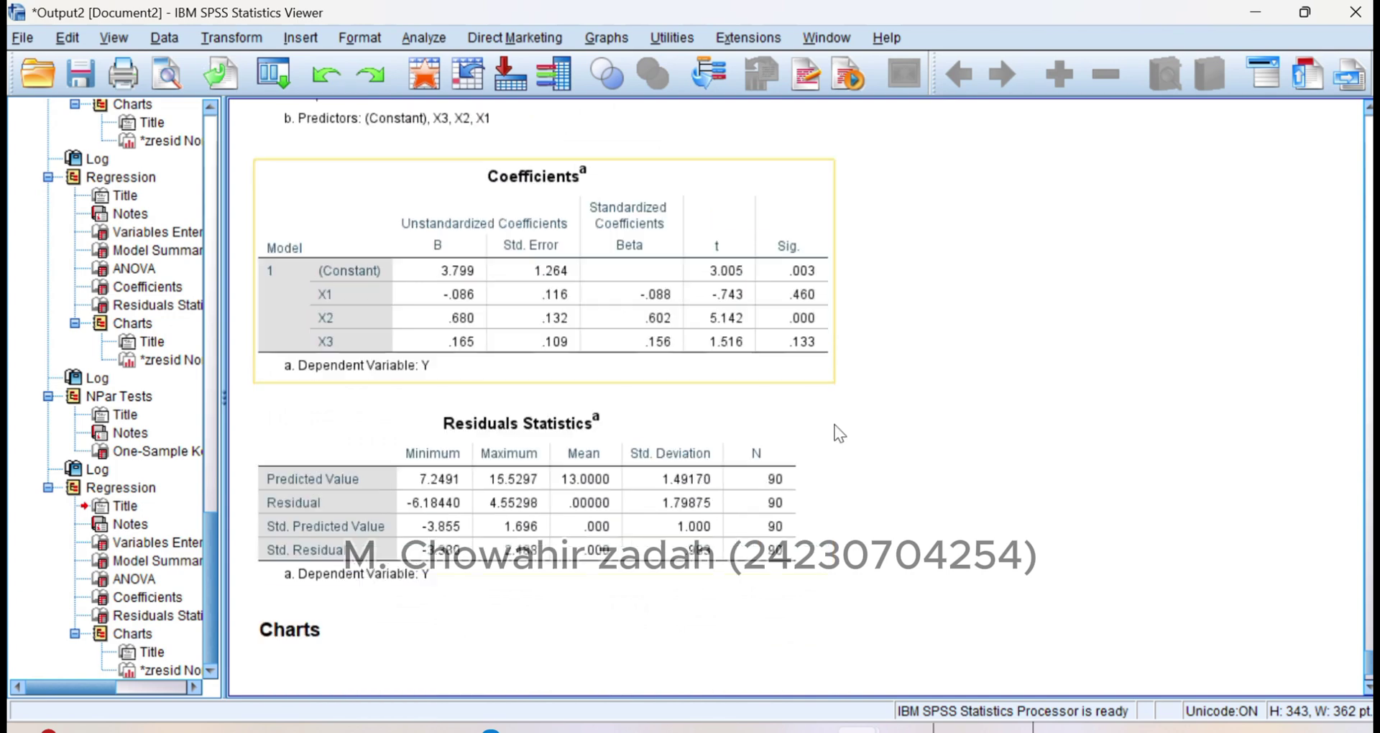
scroll(803, 288, up, 11)
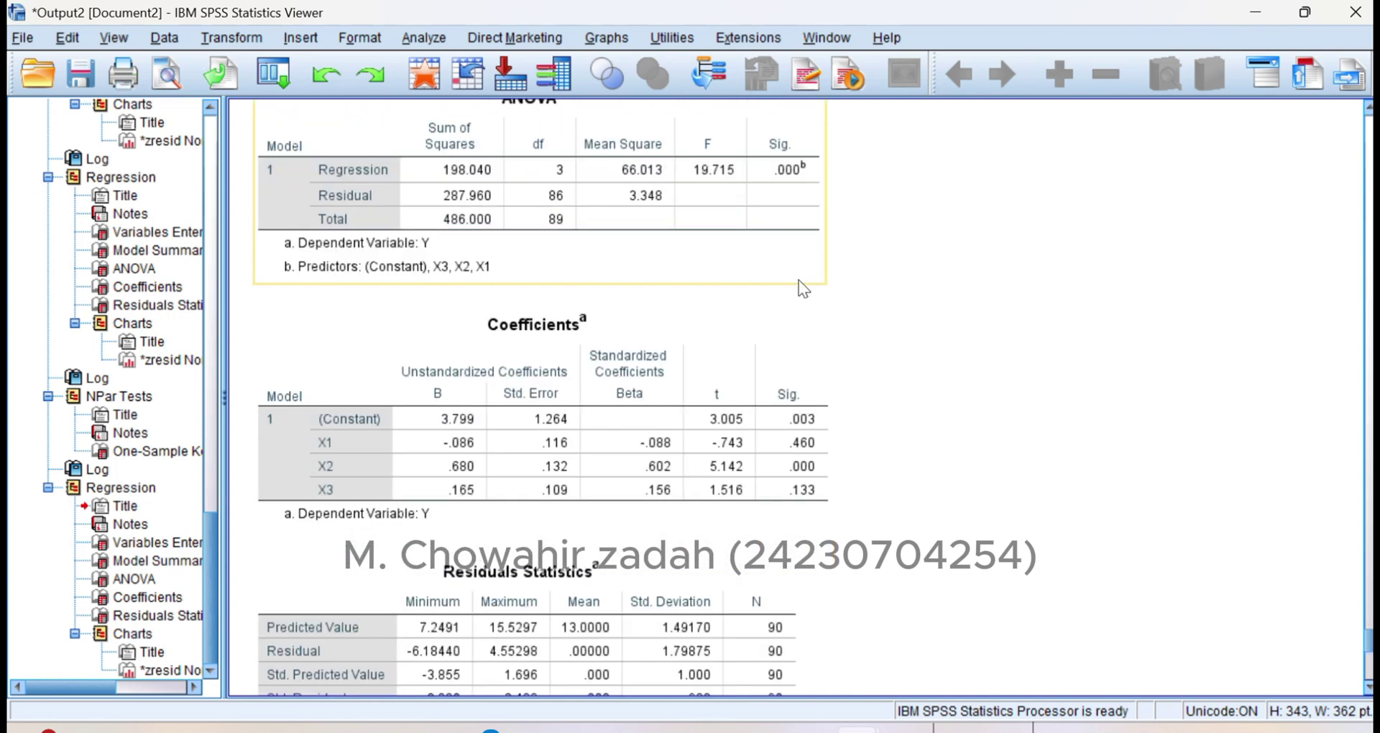
scroll(799, 281, up, 5)
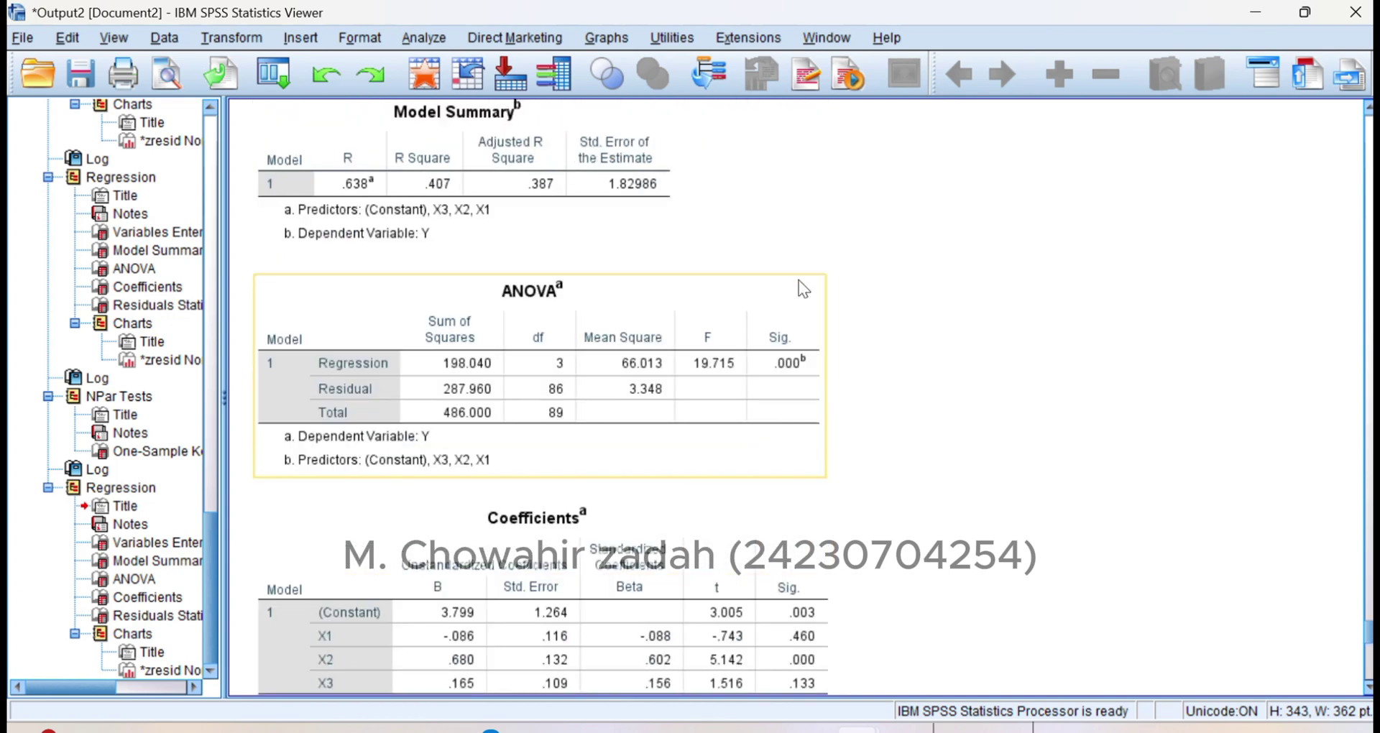
scroll(913, 477, down, 3)
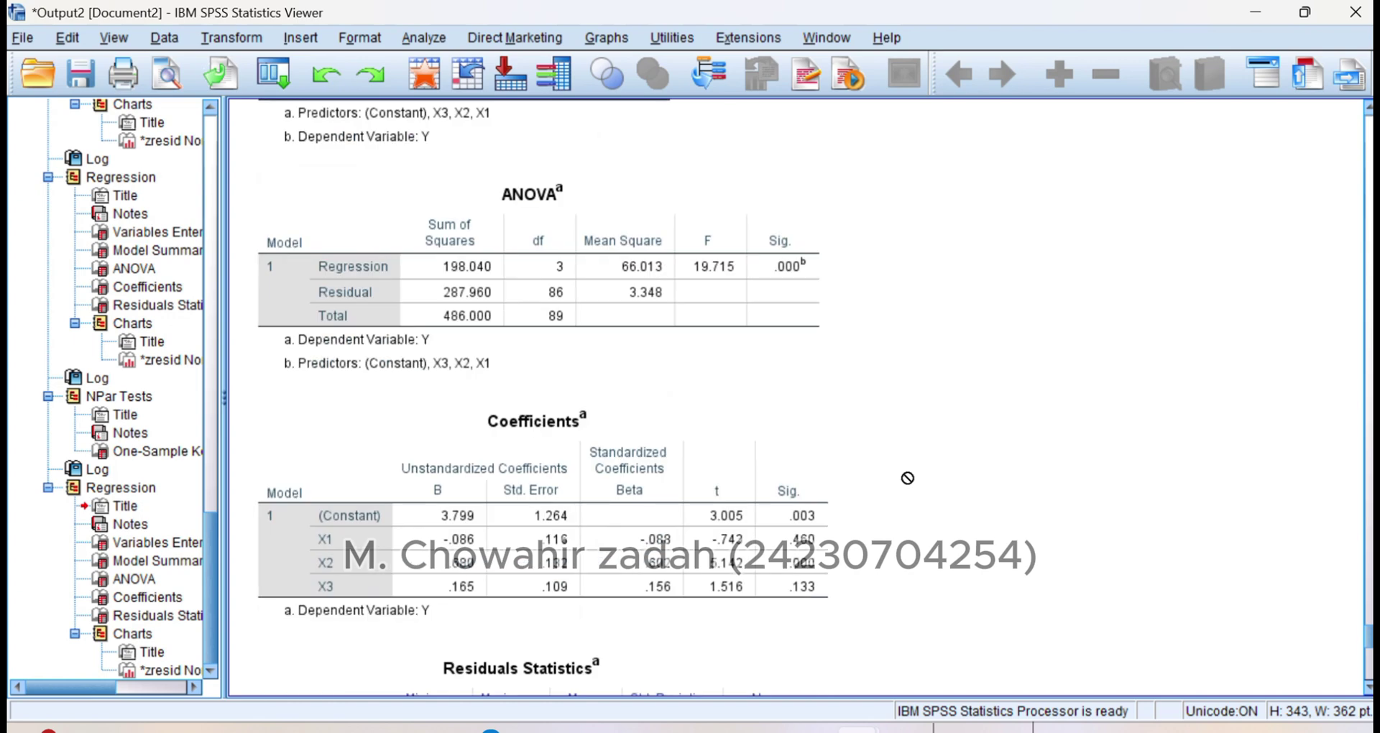
scroll(885, 378, down, 3)
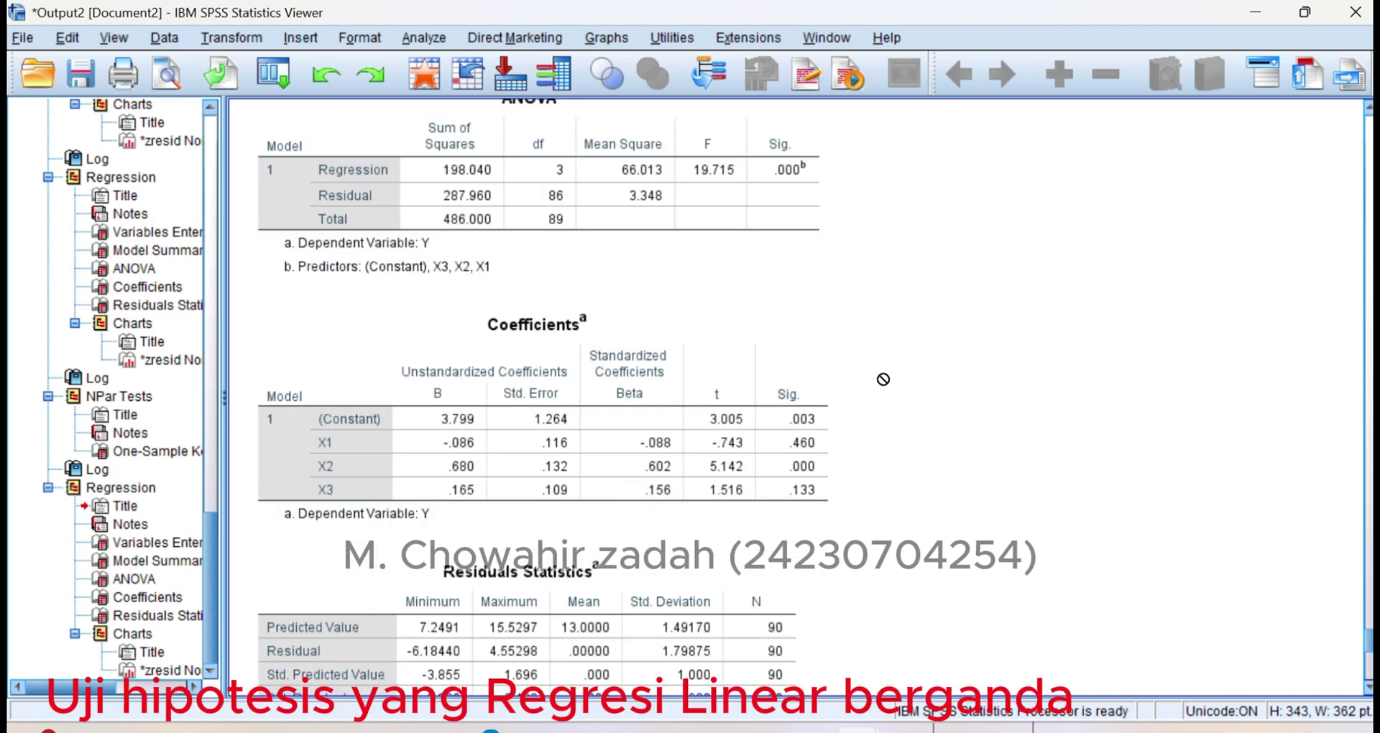
Step: Select the Coefficients table of the latest regression and examine it together with the ANOVA table
click(698, 363)
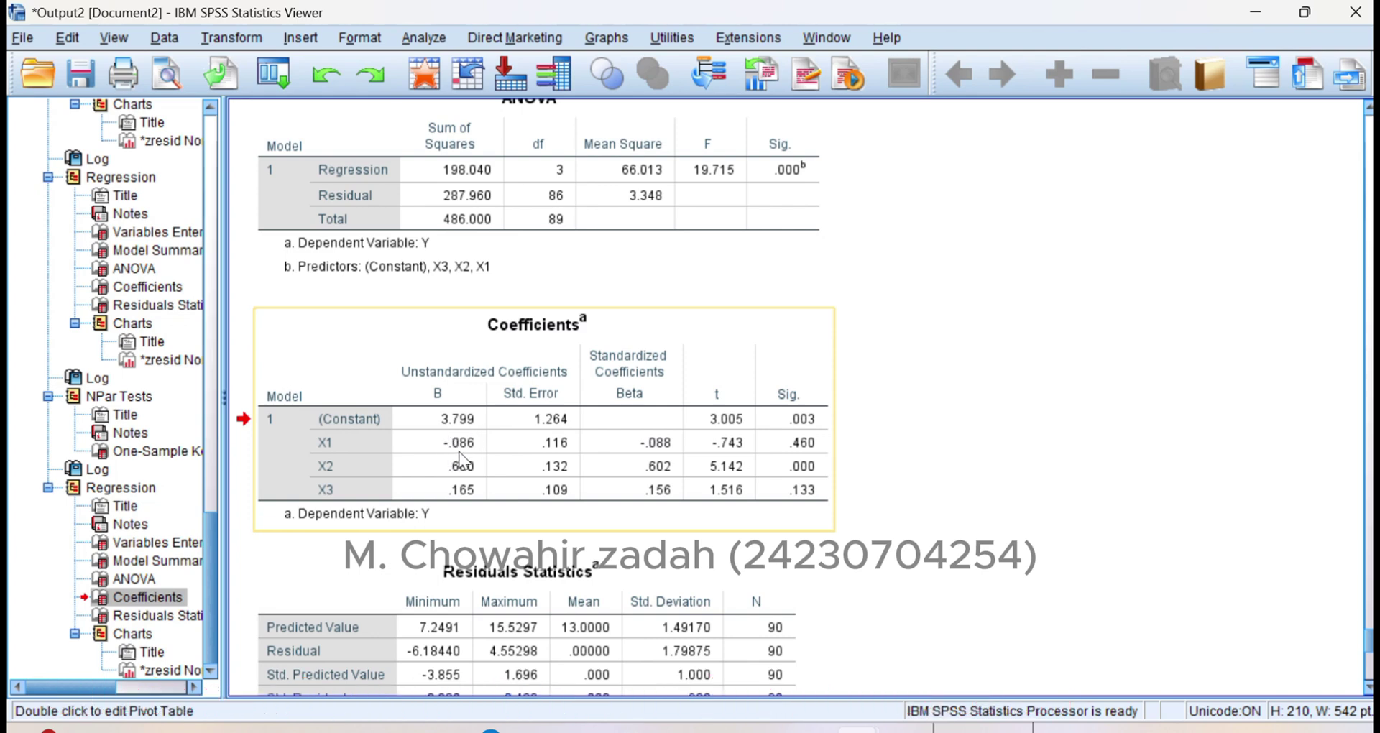
click(603, 154)
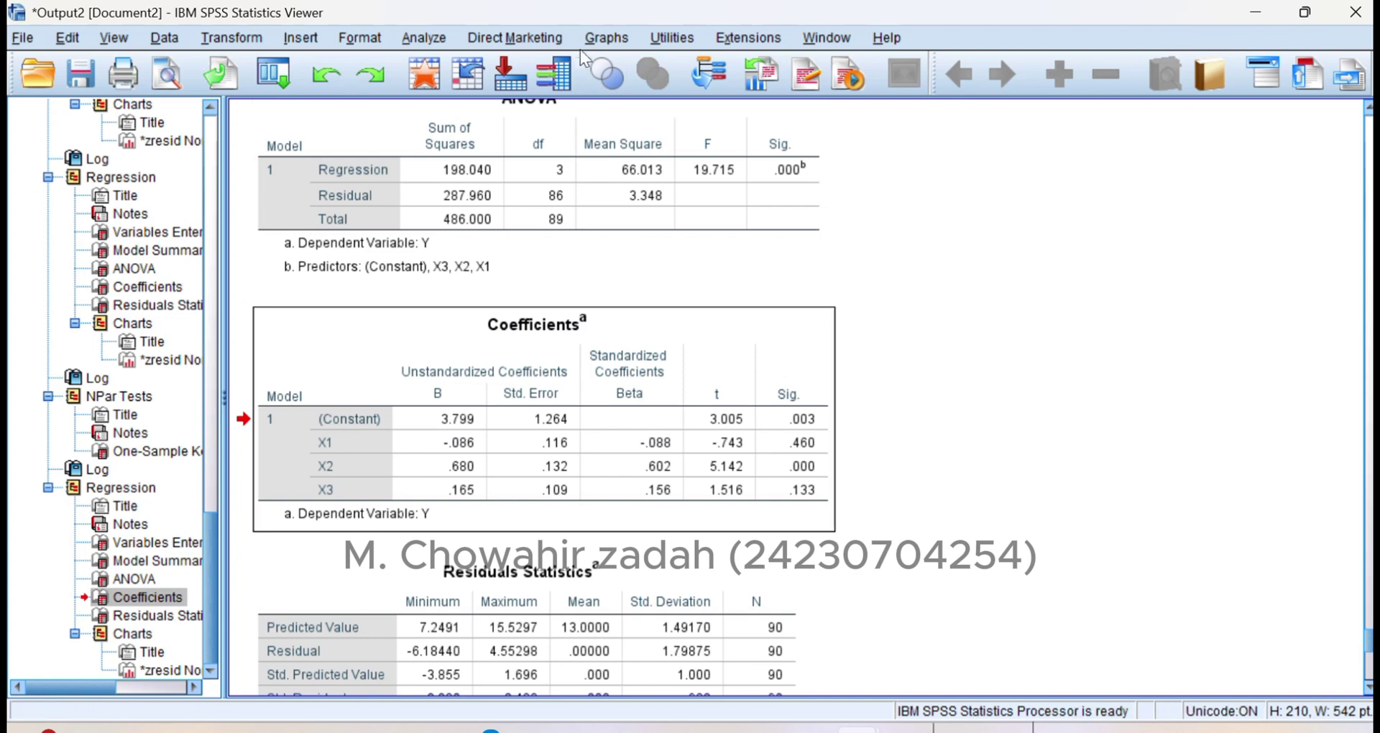
scroll(751, 446, up, 3)
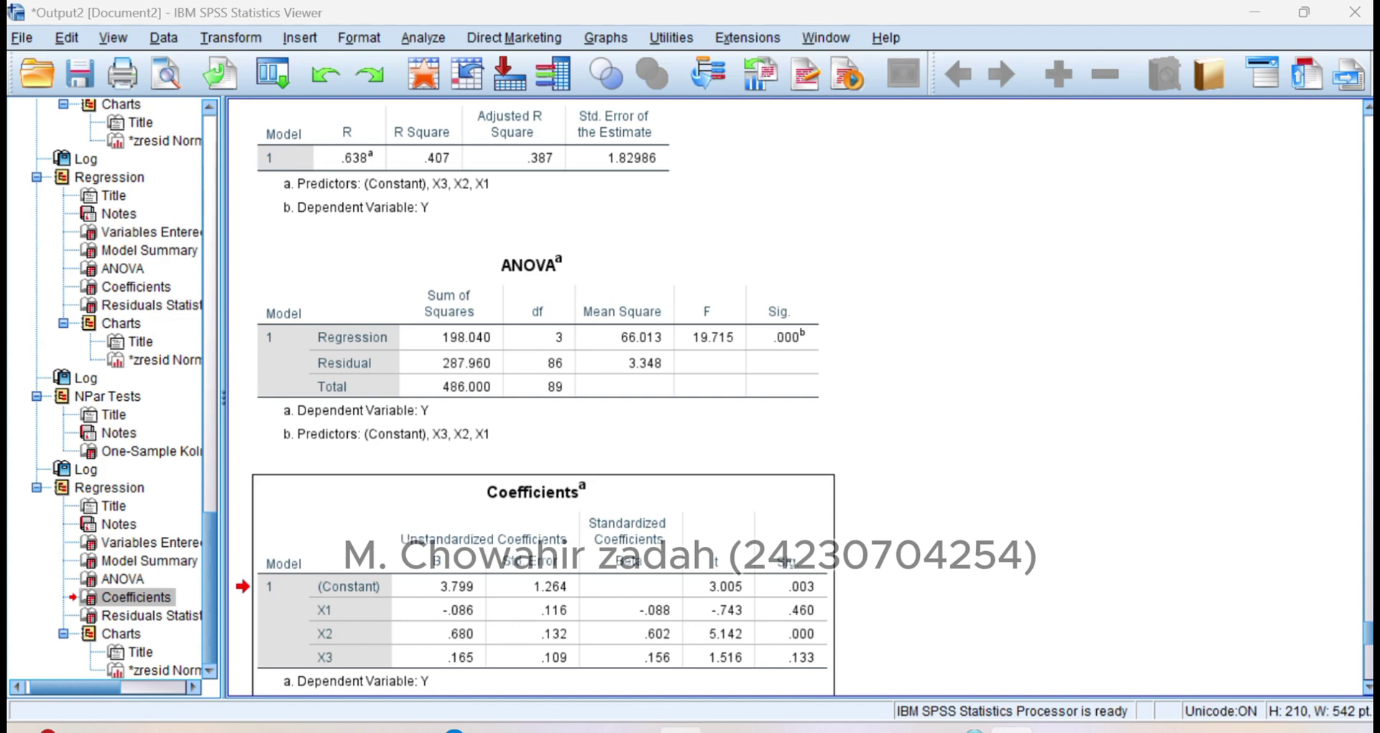
Step: Switch to the Word report HASIL SPSS UAS SEM2 and read the Analisis Regresi Linear Berganda and Uji Simultan F sections
click(681, 729)
scroll(702, 437, up, 5)
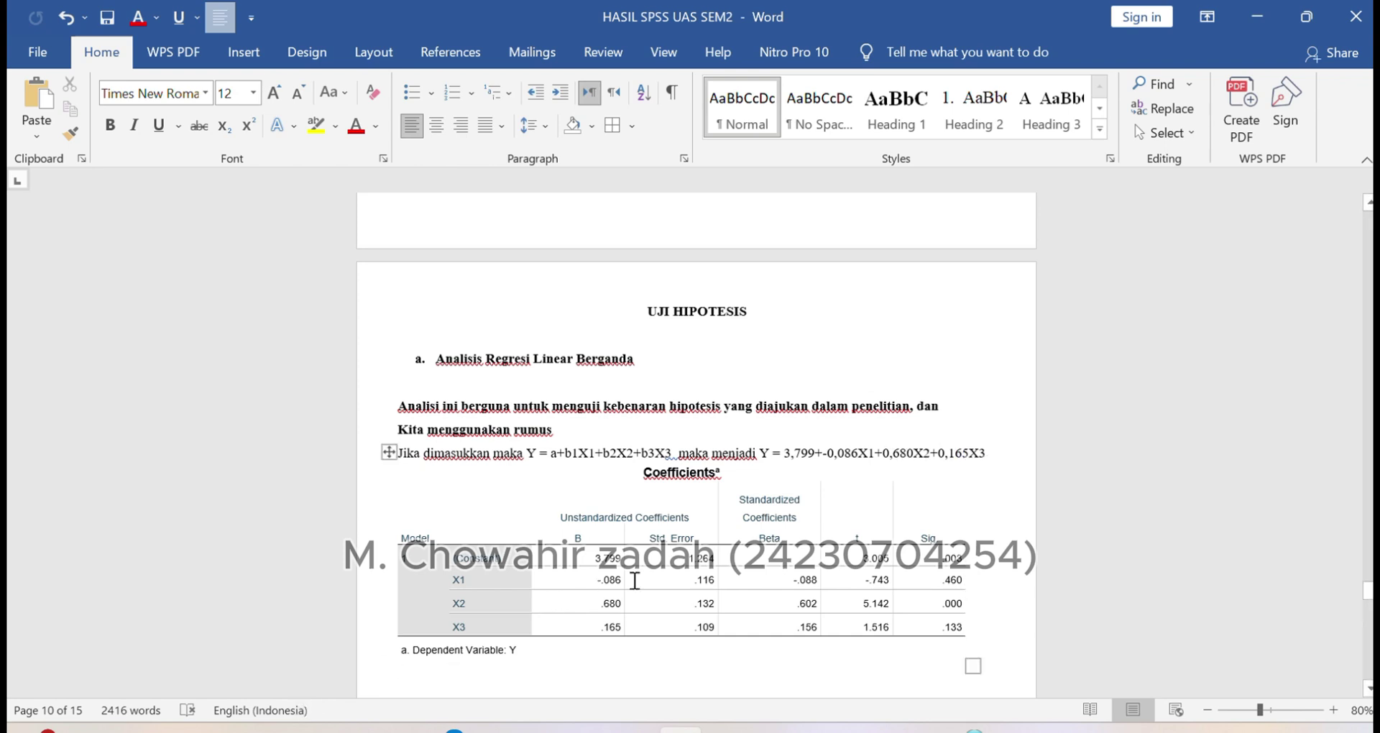
scroll(610, 623, down, 5)
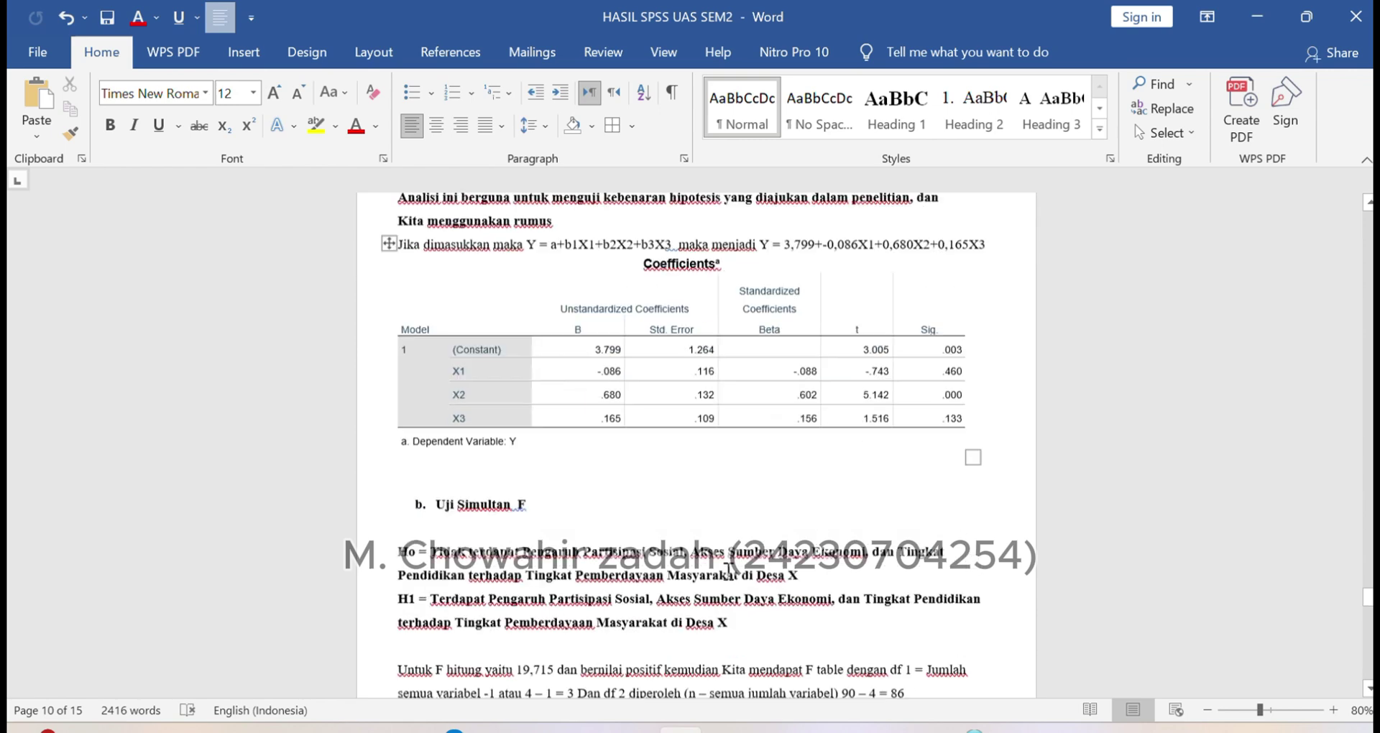
scroll(585, 508, down, 4)
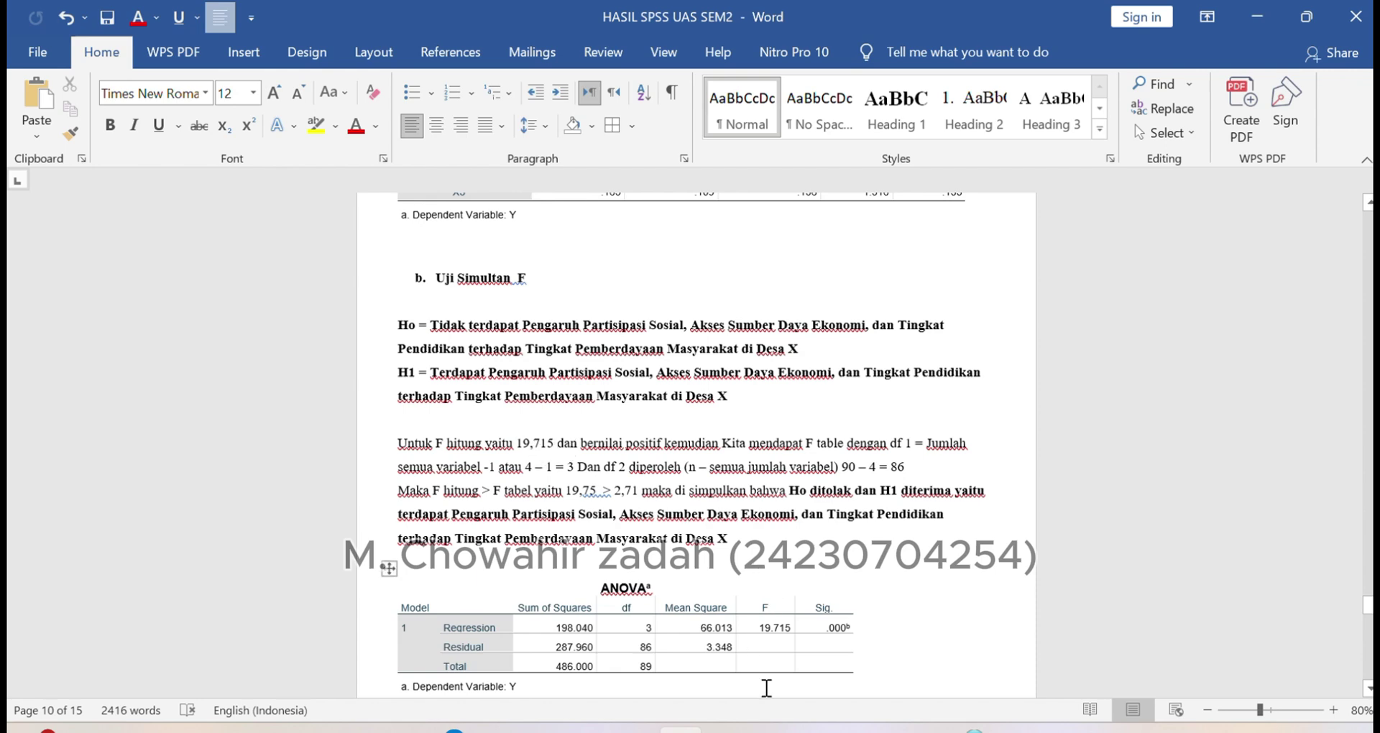
Step: Compare the ANOVA table in the SPSS output with the Uji Simultan F section of the Word report
mouse_move(774, 729)
click(789, 564)
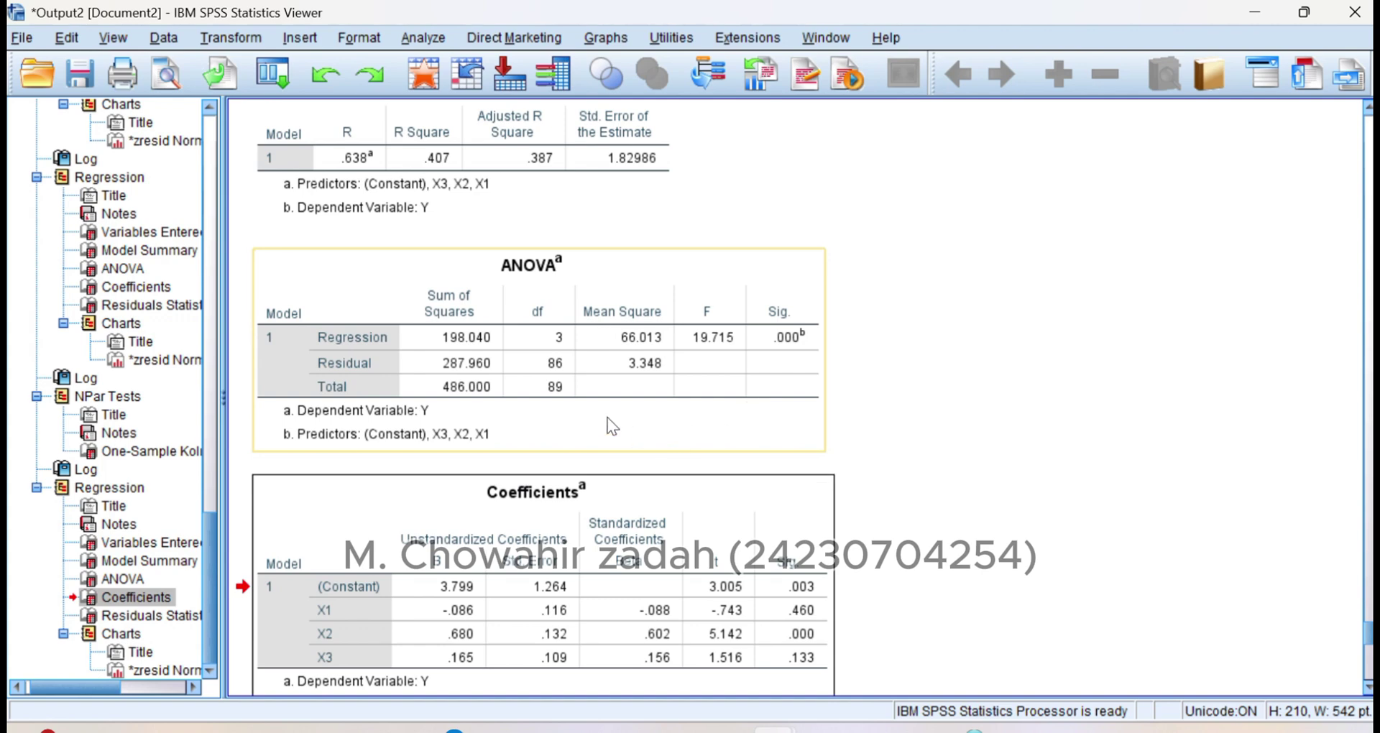
scroll(941, 460, up, 3)
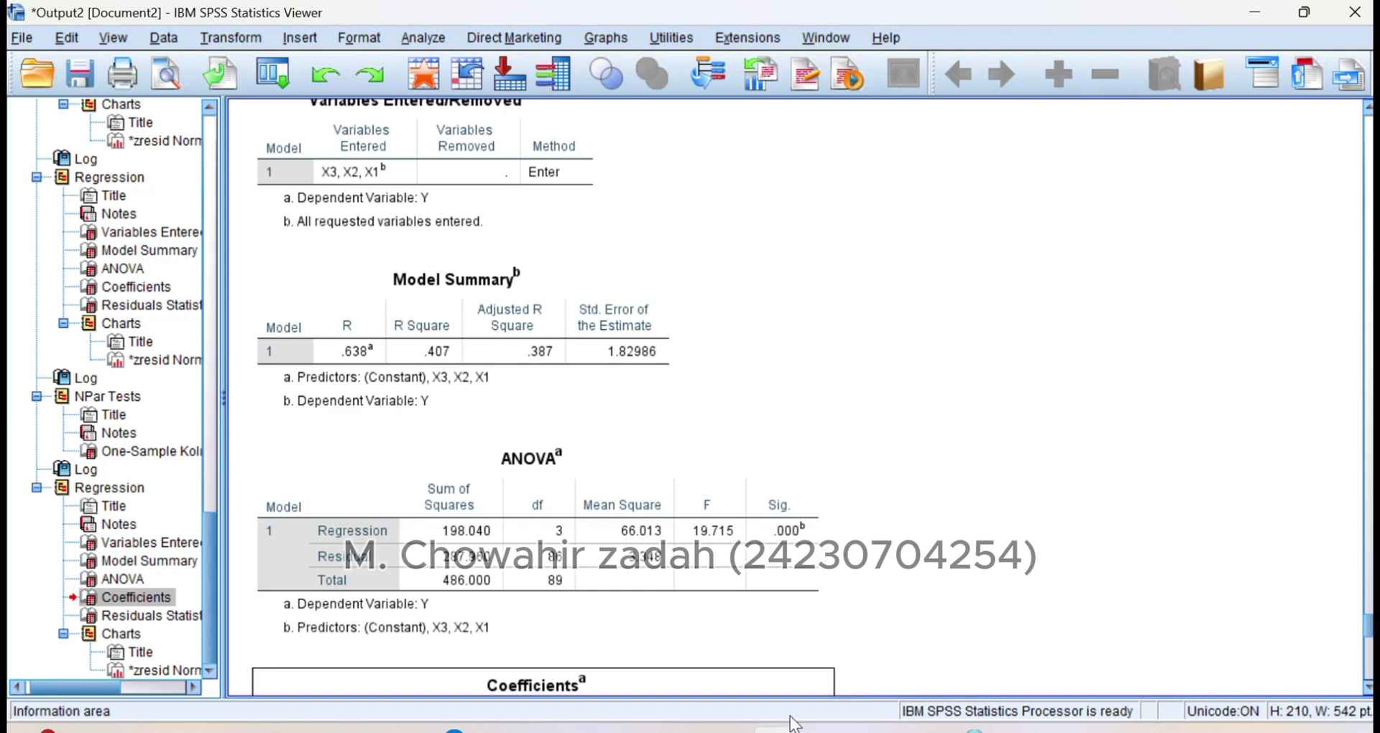
mouse_move(755, 729)
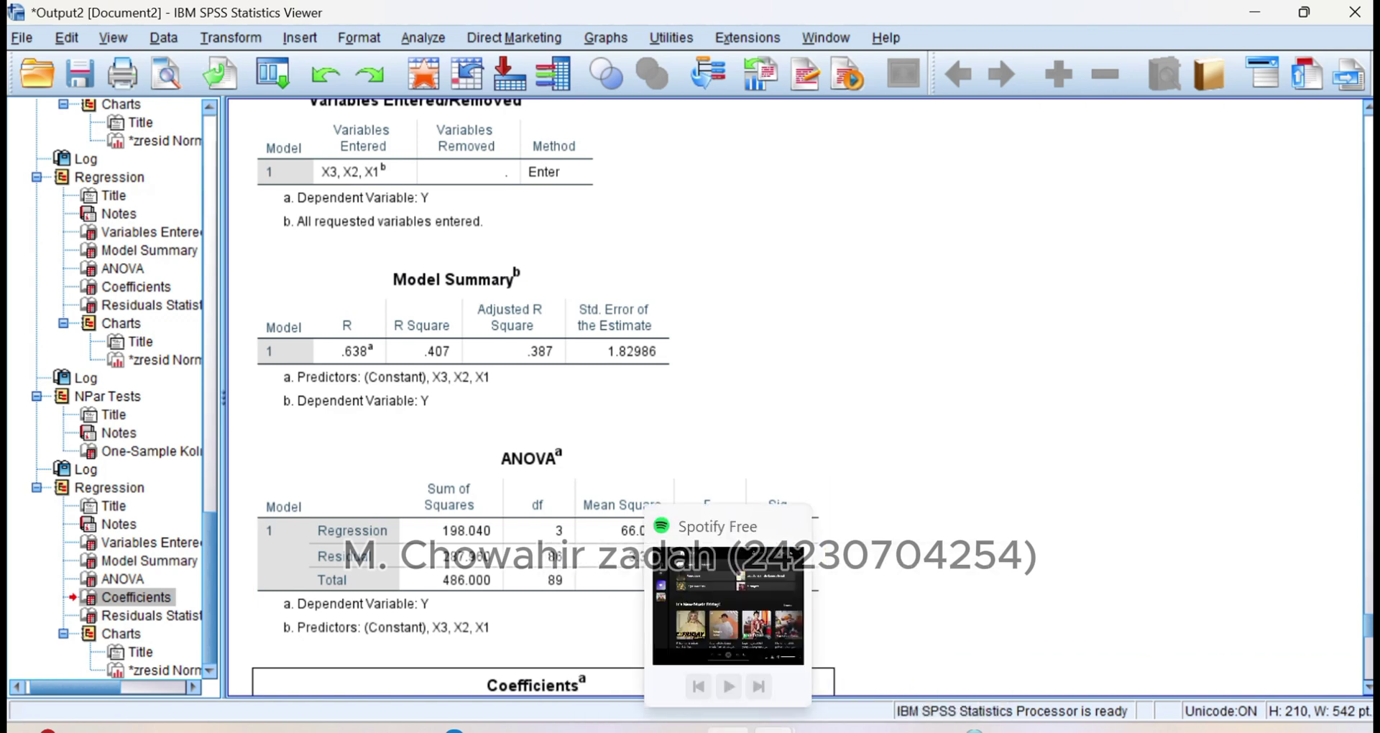
click(681, 730)
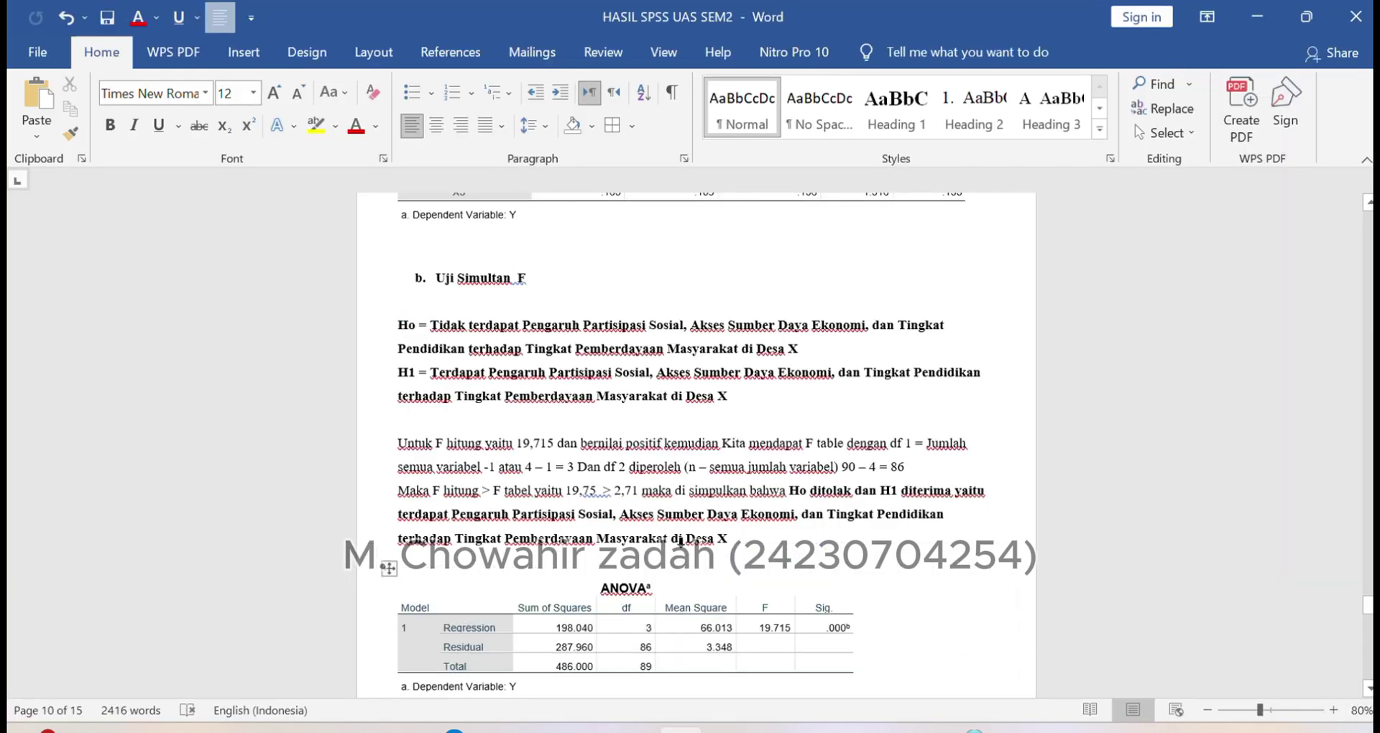
scroll(388, 564, down, 1)
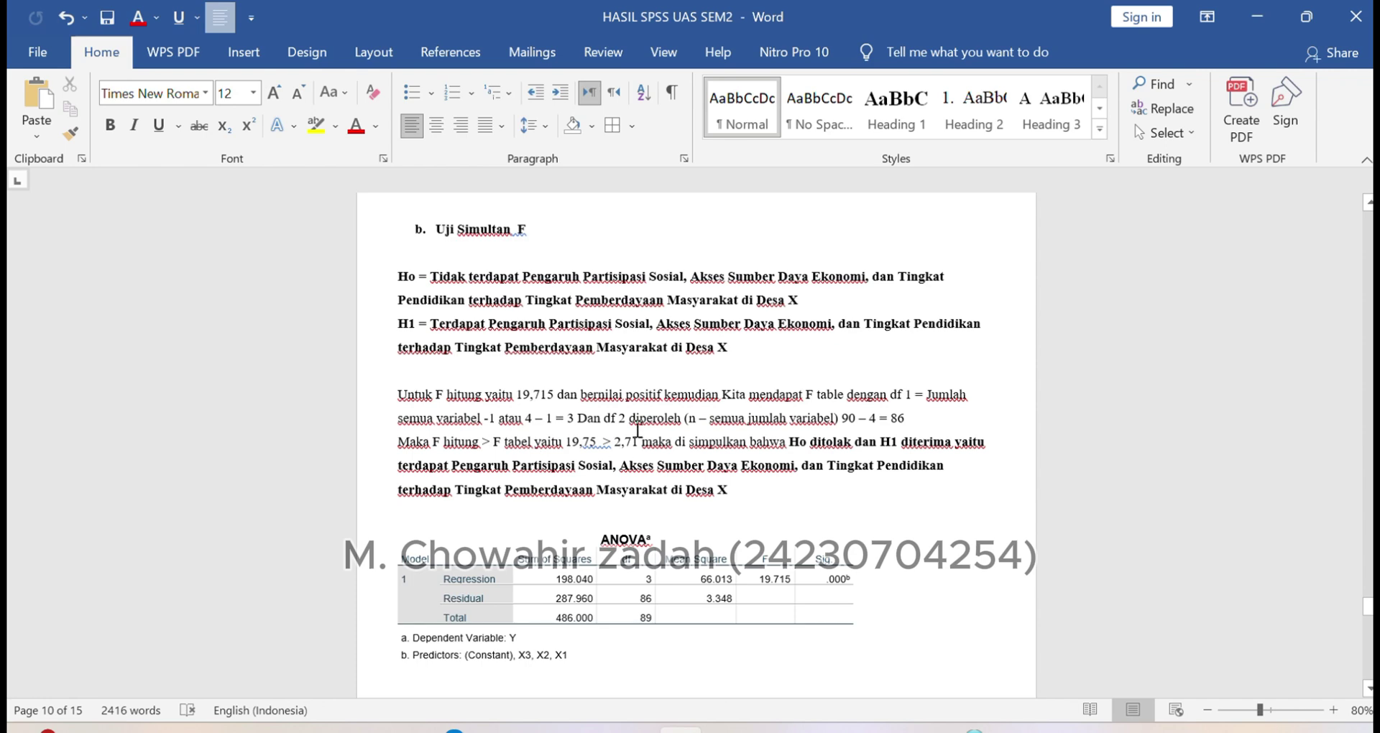
Step: Switch to the Tabel f-0-05 page in the browser and look up the critical F value for df1 = 3 and df2 = 86
mouse_move(633, 728)
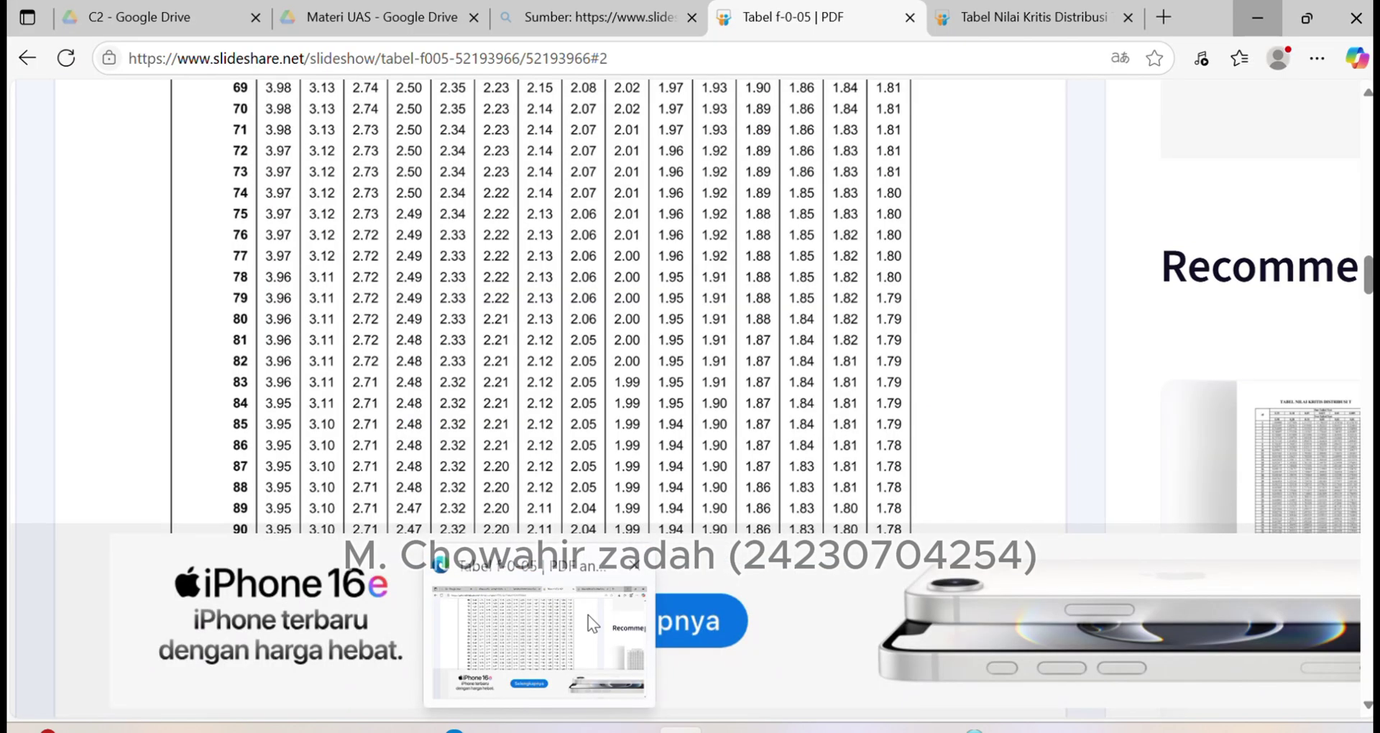
click(593, 624)
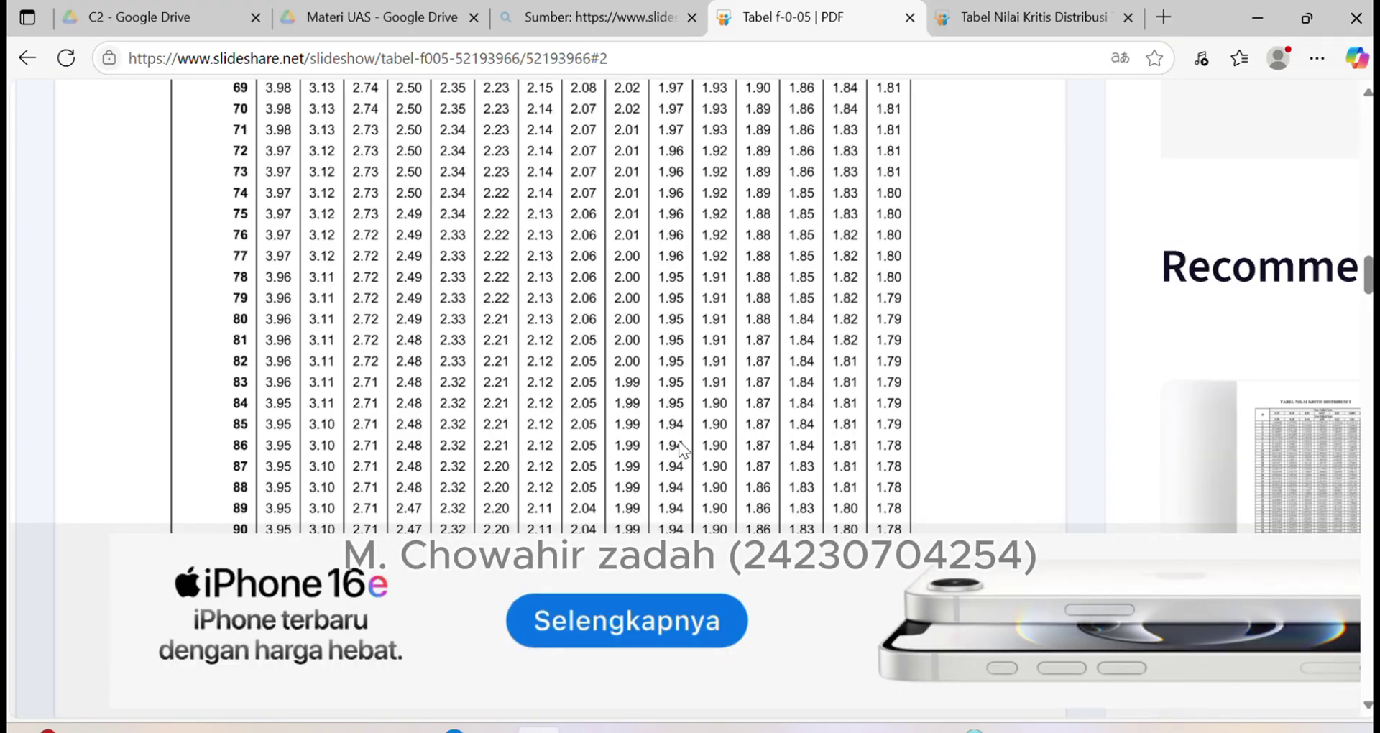
scroll(395, 387, up, 10)
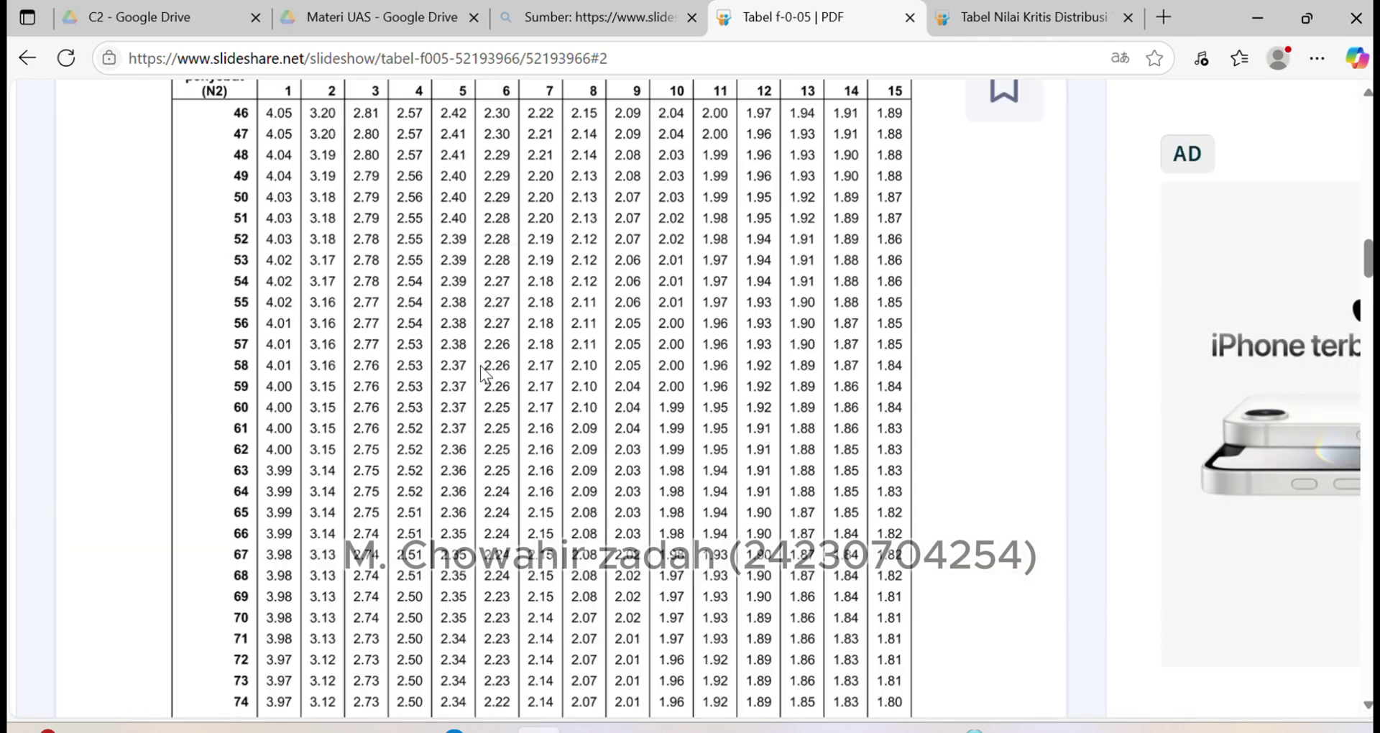
scroll(480, 365, down, 7)
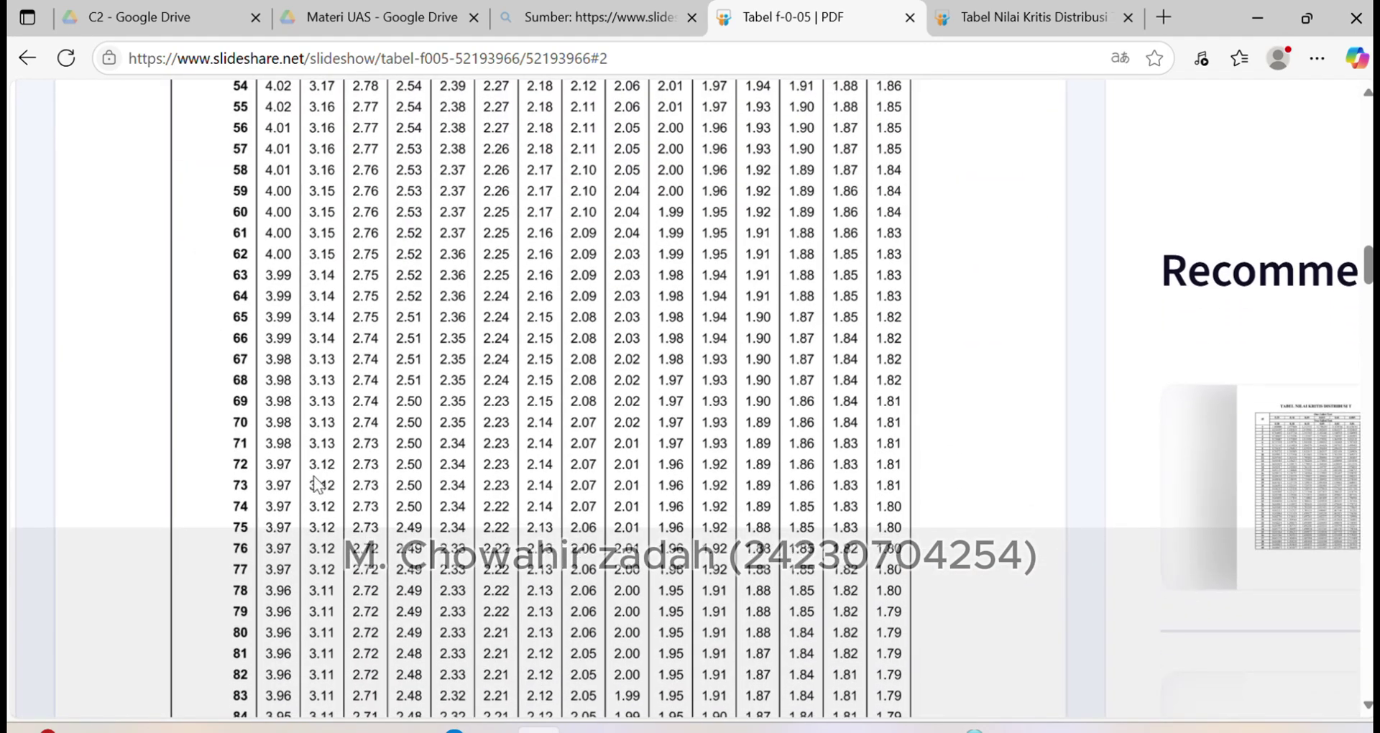
scroll(350, 573, down, 2)
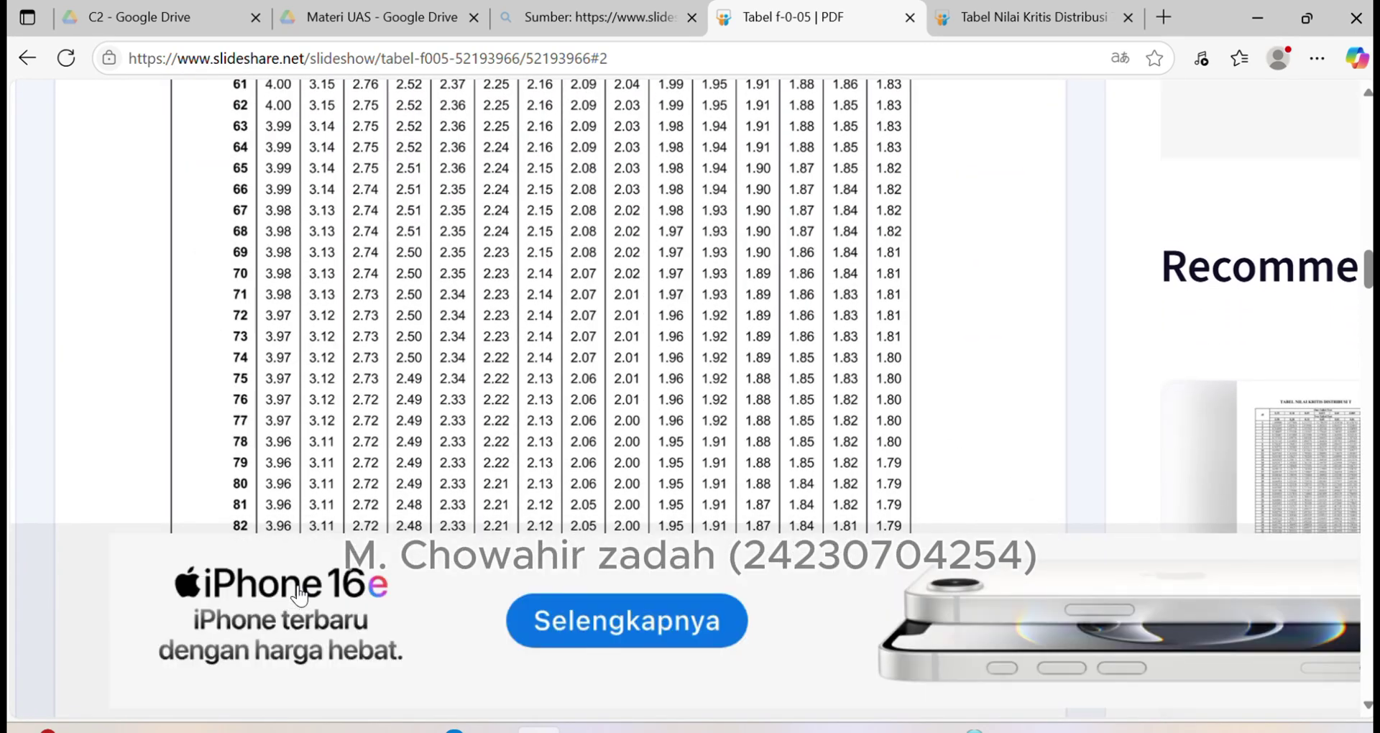
scroll(291, 503, down, 2)
scroll(291, 412, down, 3)
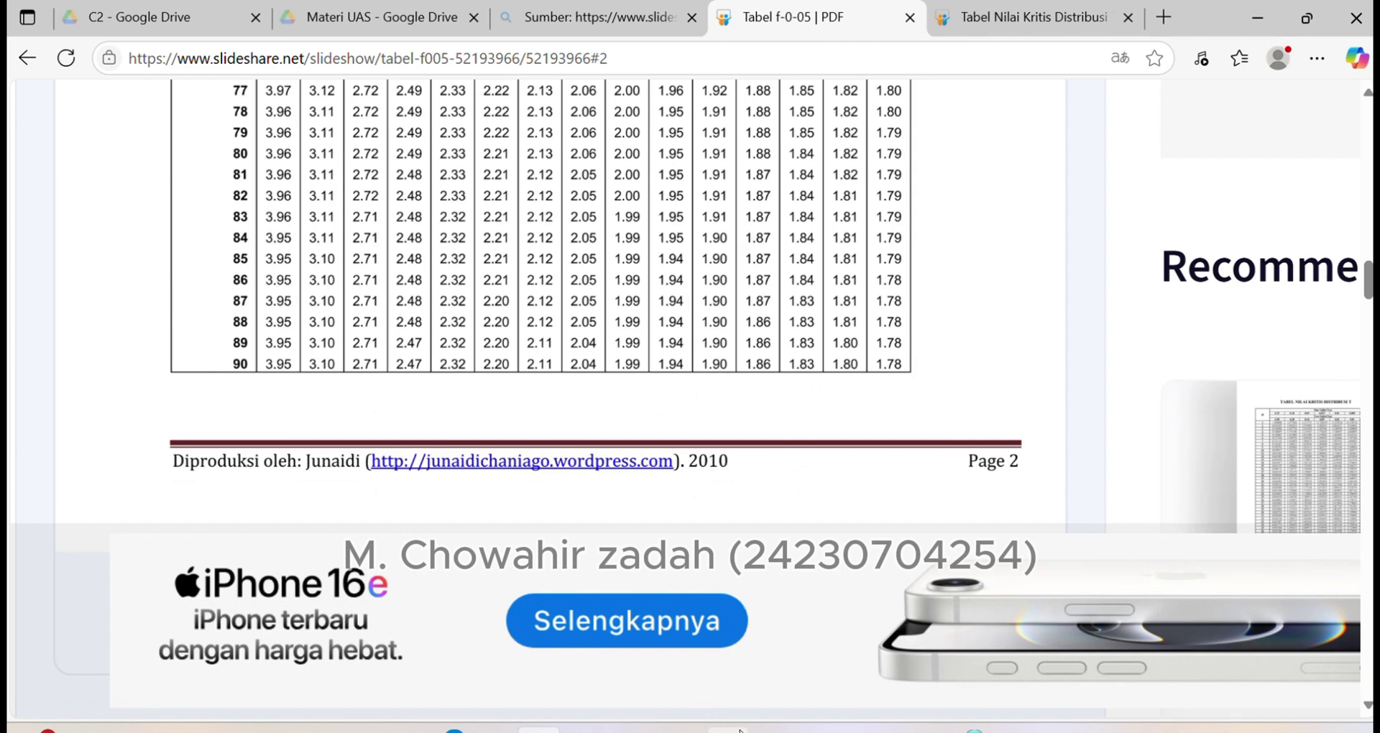
Step: Return to the Word report and read the Uji Koefisien Determinasi (R2) section with its Model Summary table
mouse_move(772, 730)
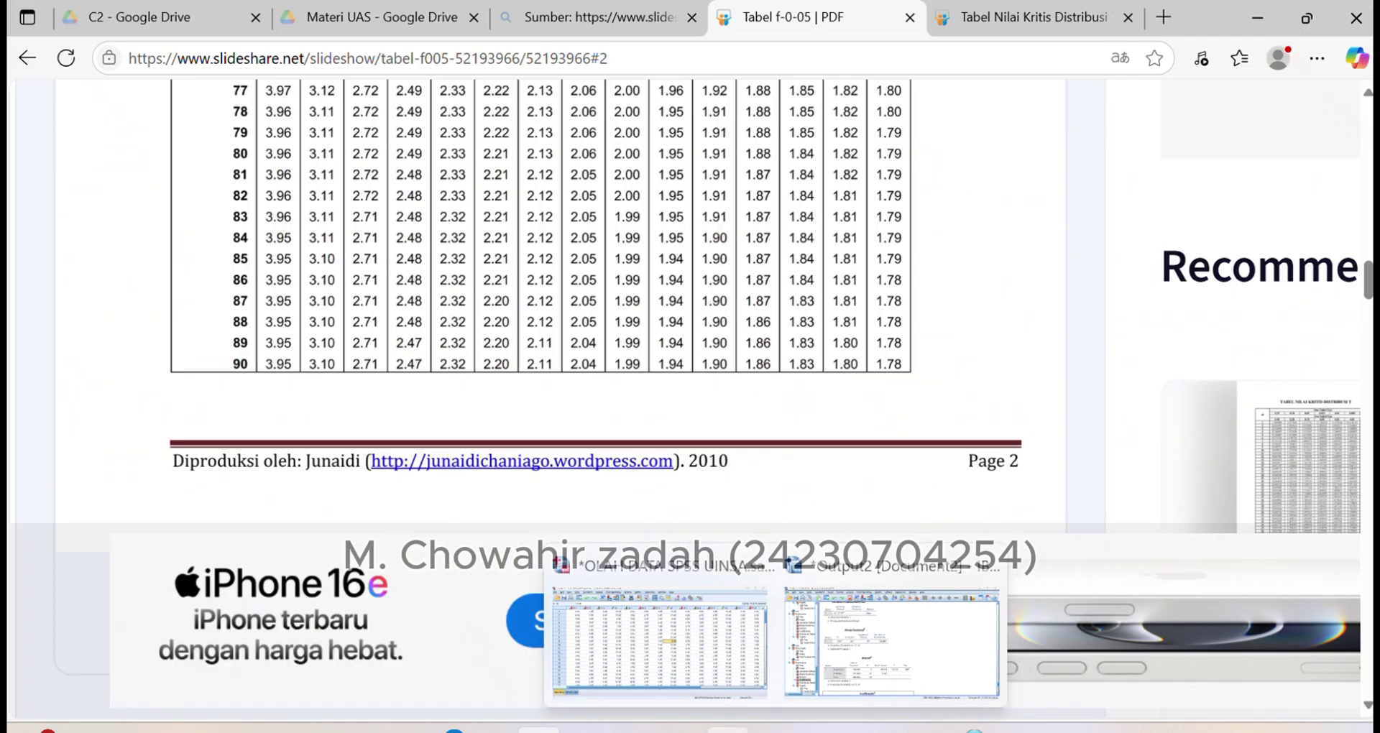
click(683, 729)
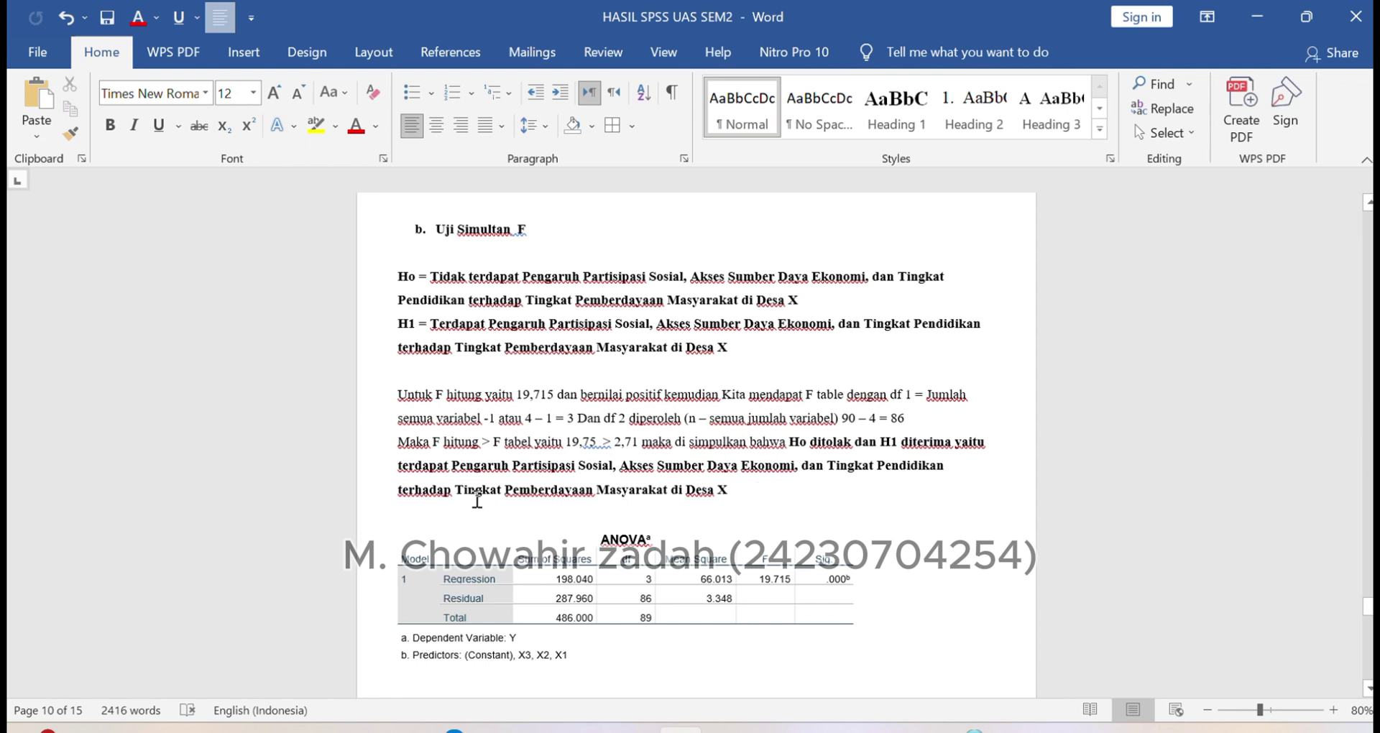
scroll(679, 500, down, 5)
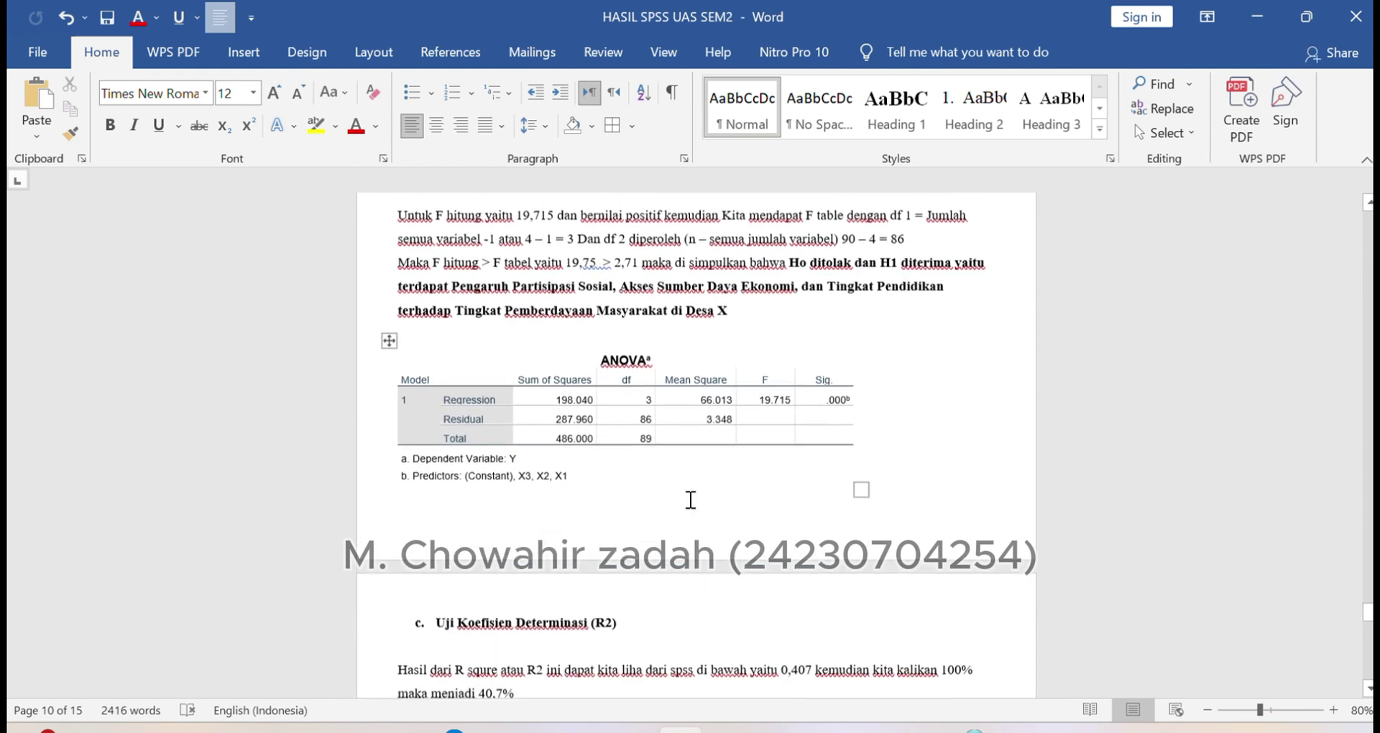
scroll(629, 521, down, 1)
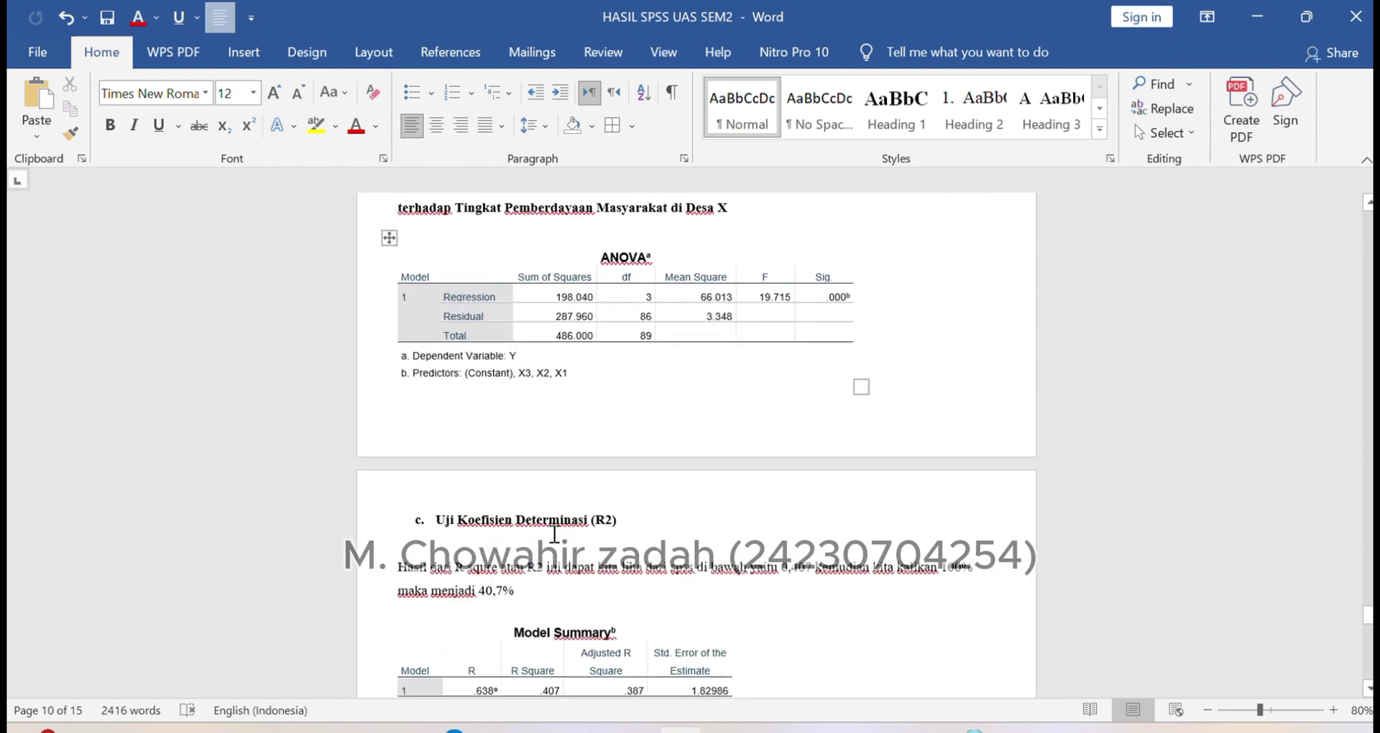
scroll(501, 532, down, 1)
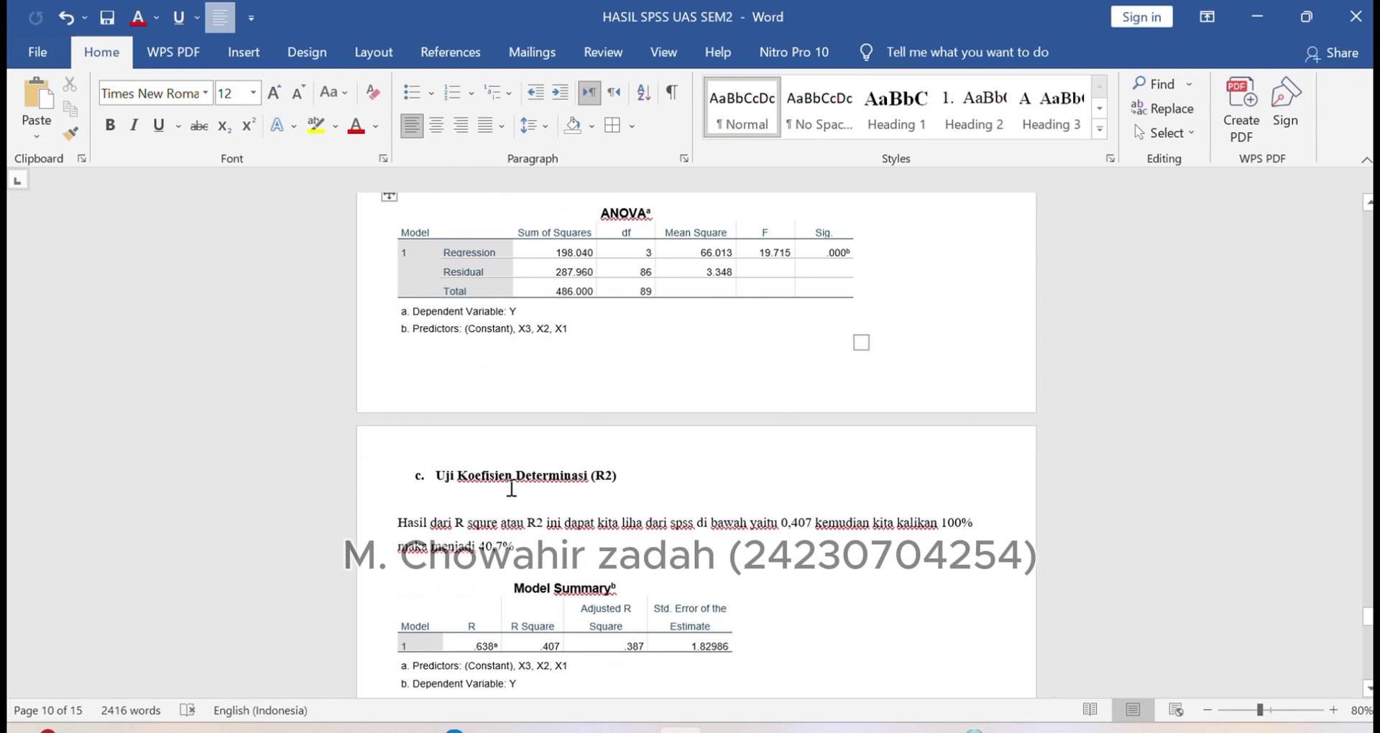
scroll(511, 489, down, 1)
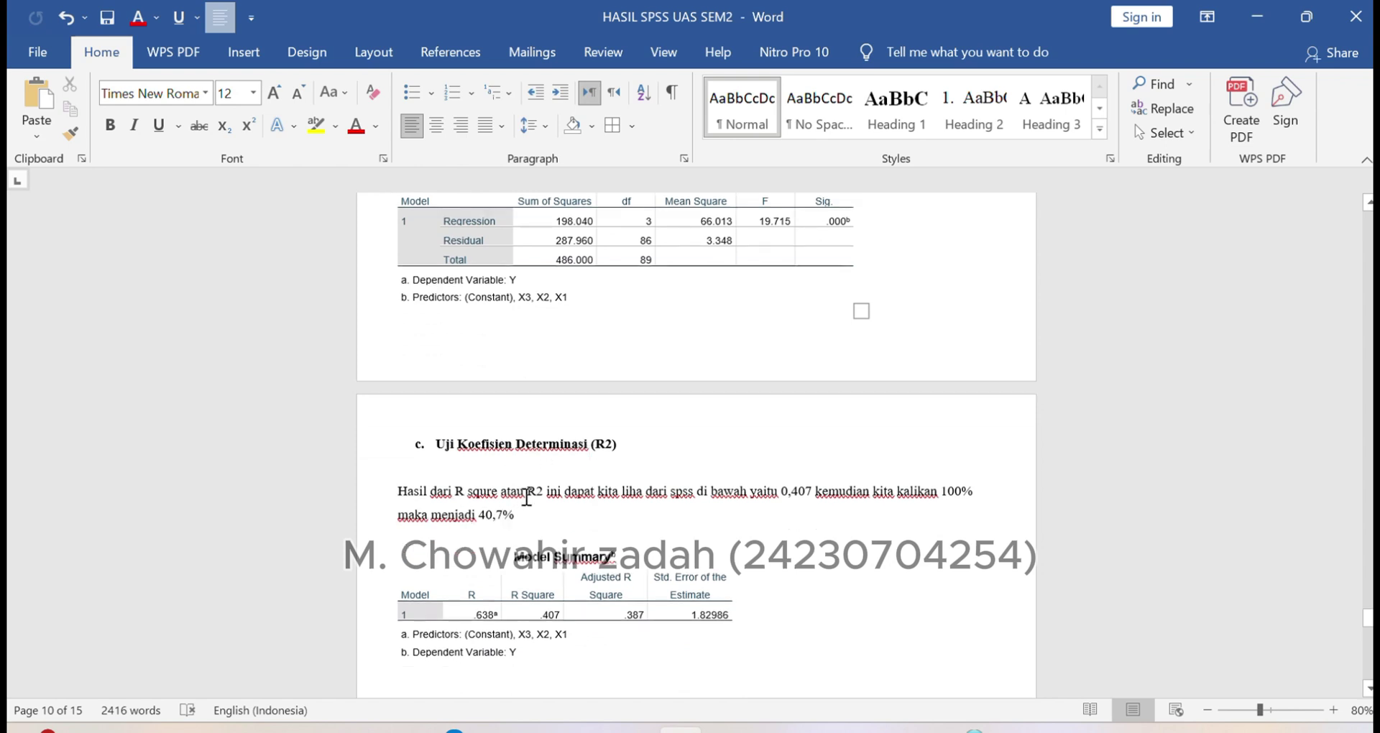
scroll(647, 496, down, 1)
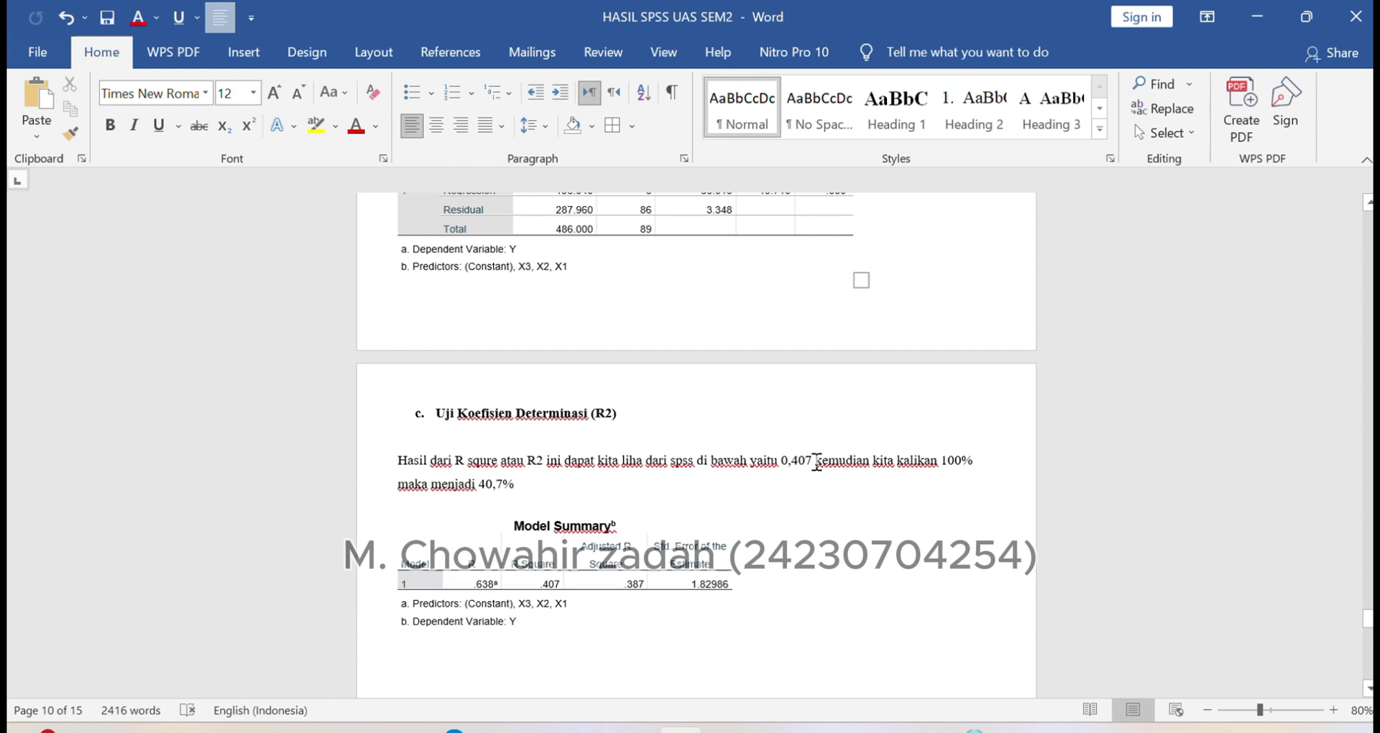
scroll(658, 477, down, 1)
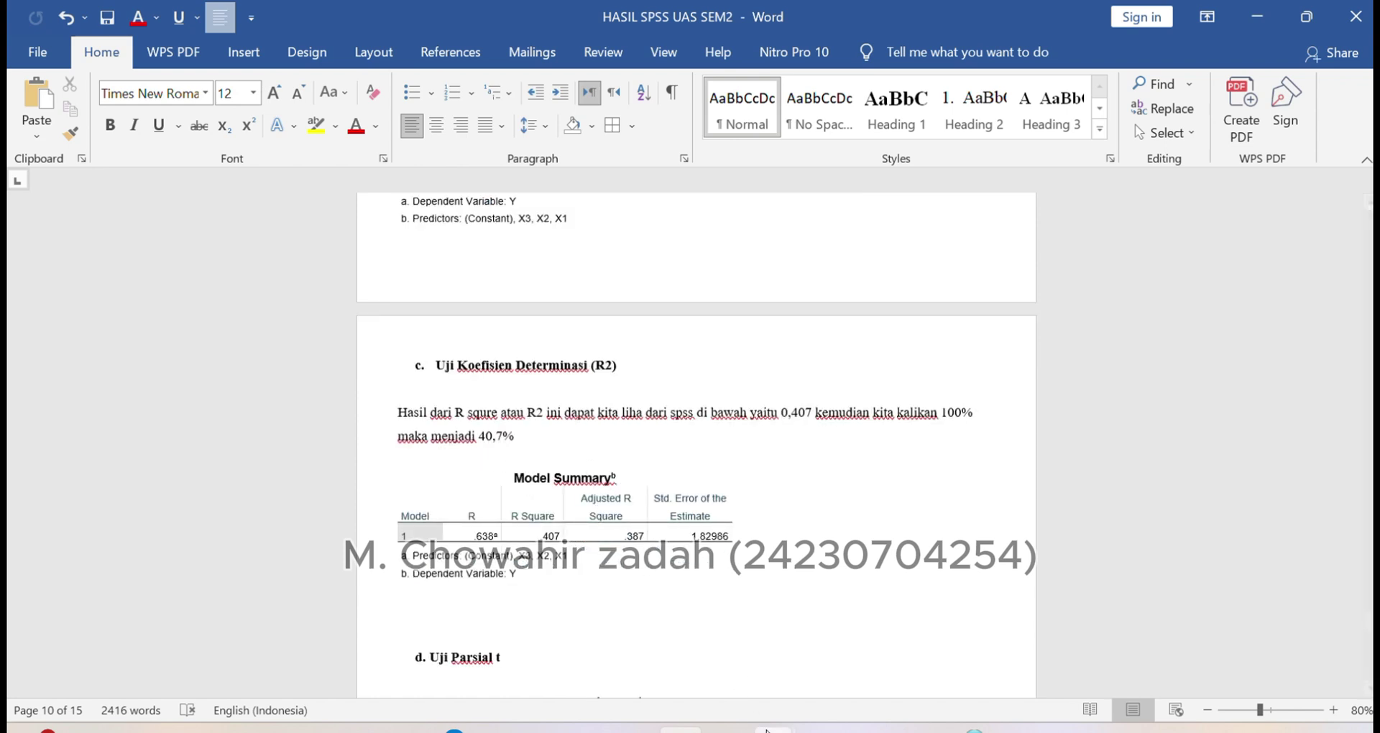
Step: Switch to the SPSS output and check the R Square value in the latest regression's Model Summary table
mouse_move(776, 728)
click(851, 644)
scroll(721, 521, up, 2)
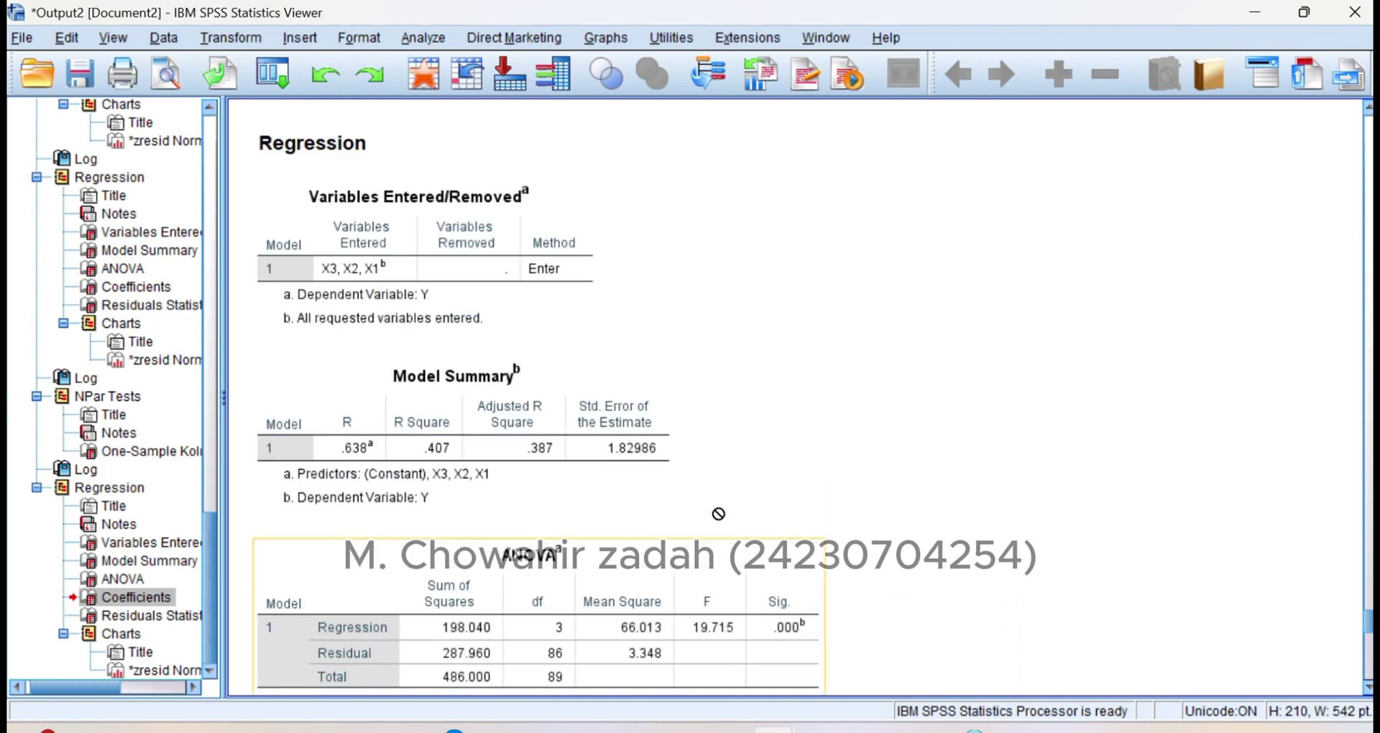
scroll(718, 513, up, 4)
scroll(623, 582, down, 8)
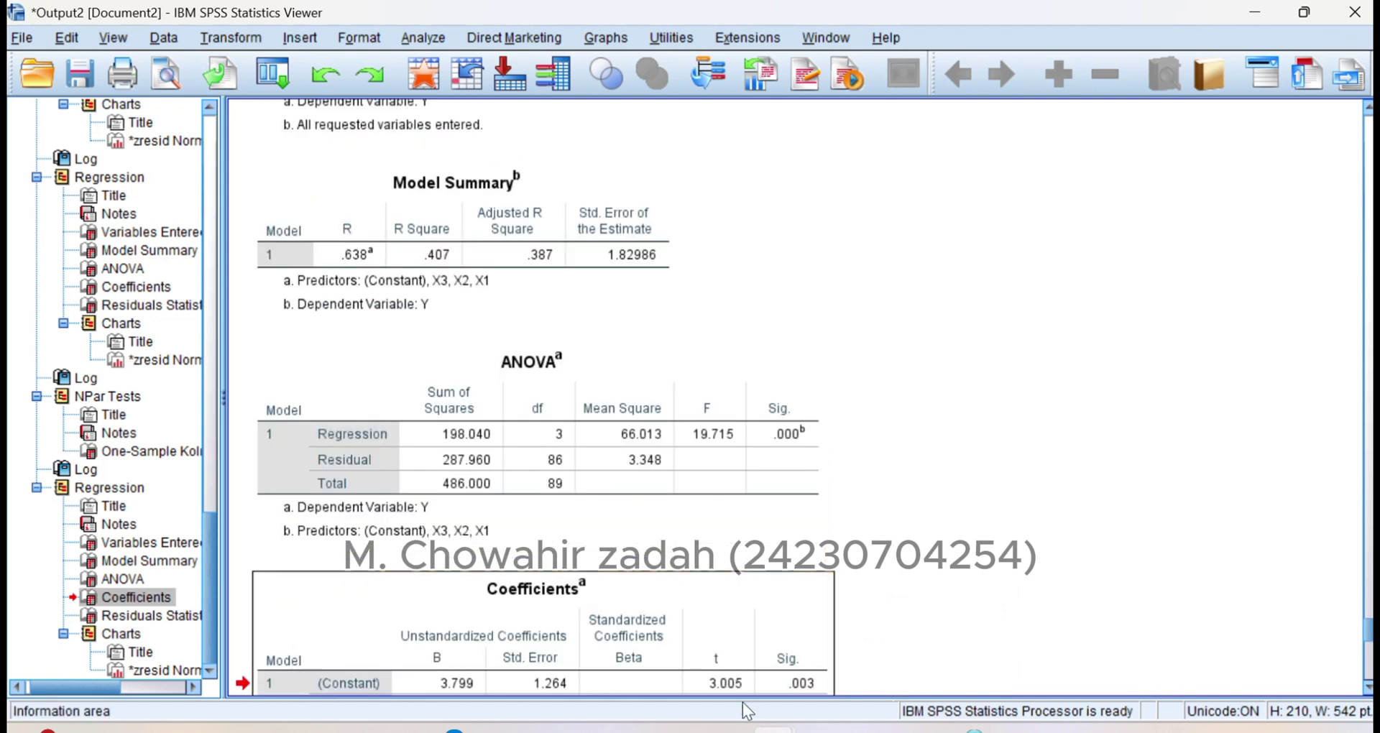
Step: Go back to the Word report and read the Uji Parsial t section, including the significance table and the t table value
key(alt+Tab)
scroll(670, 537, down, 5)
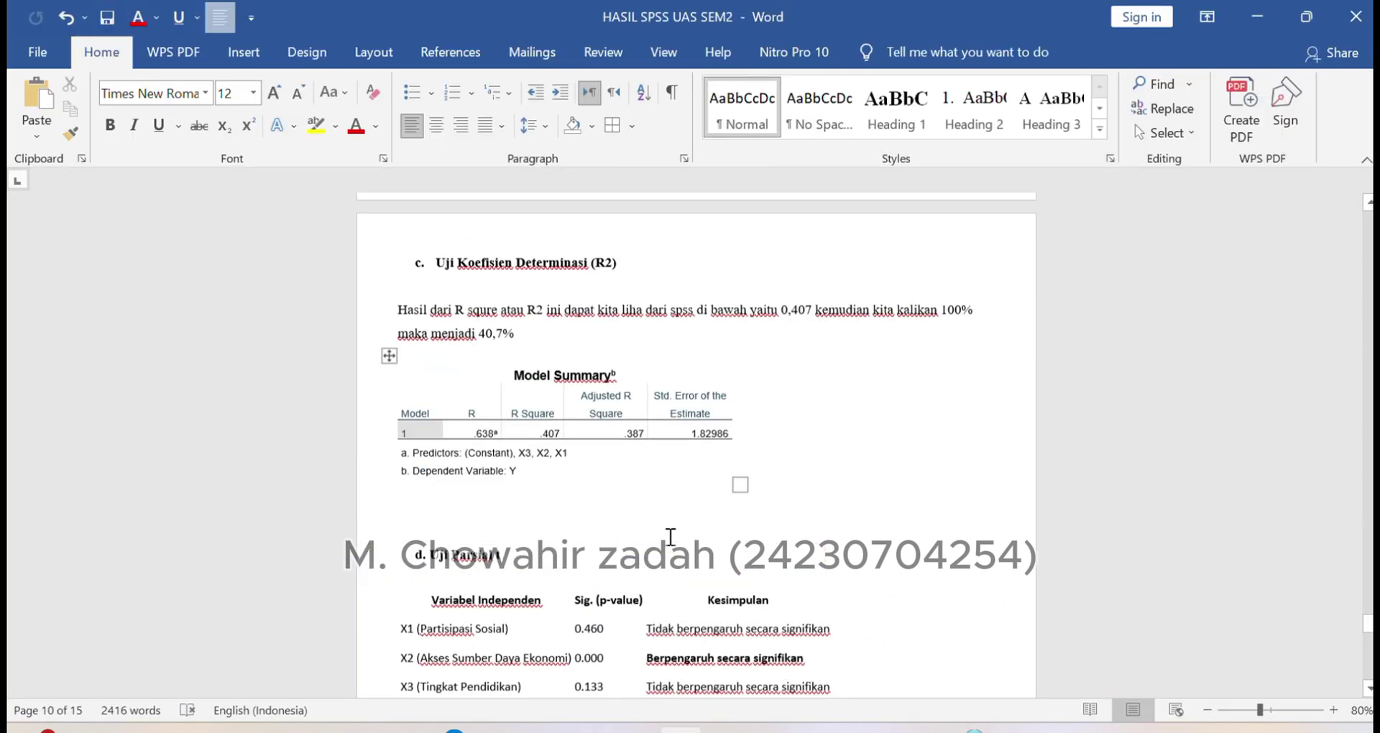
scroll(619, 451, down, 1)
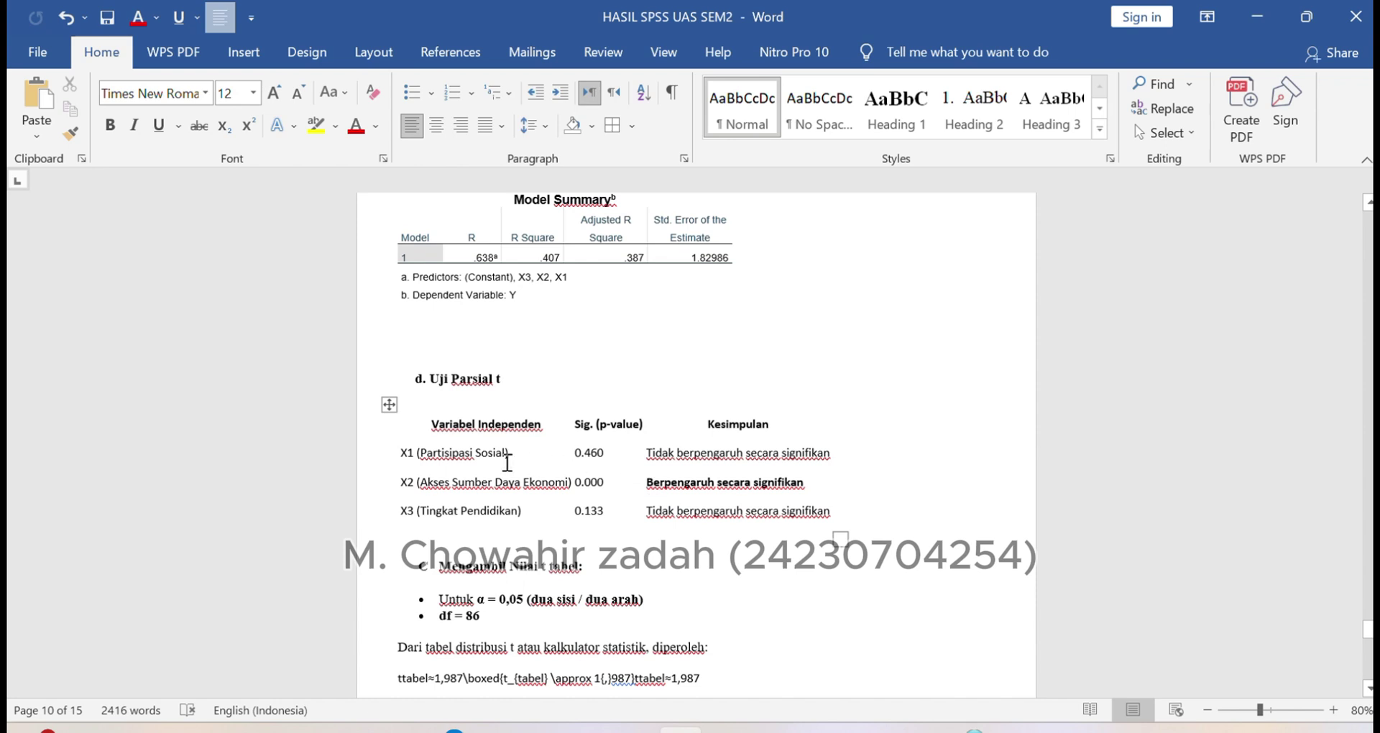
scroll(751, 478, down, 1)
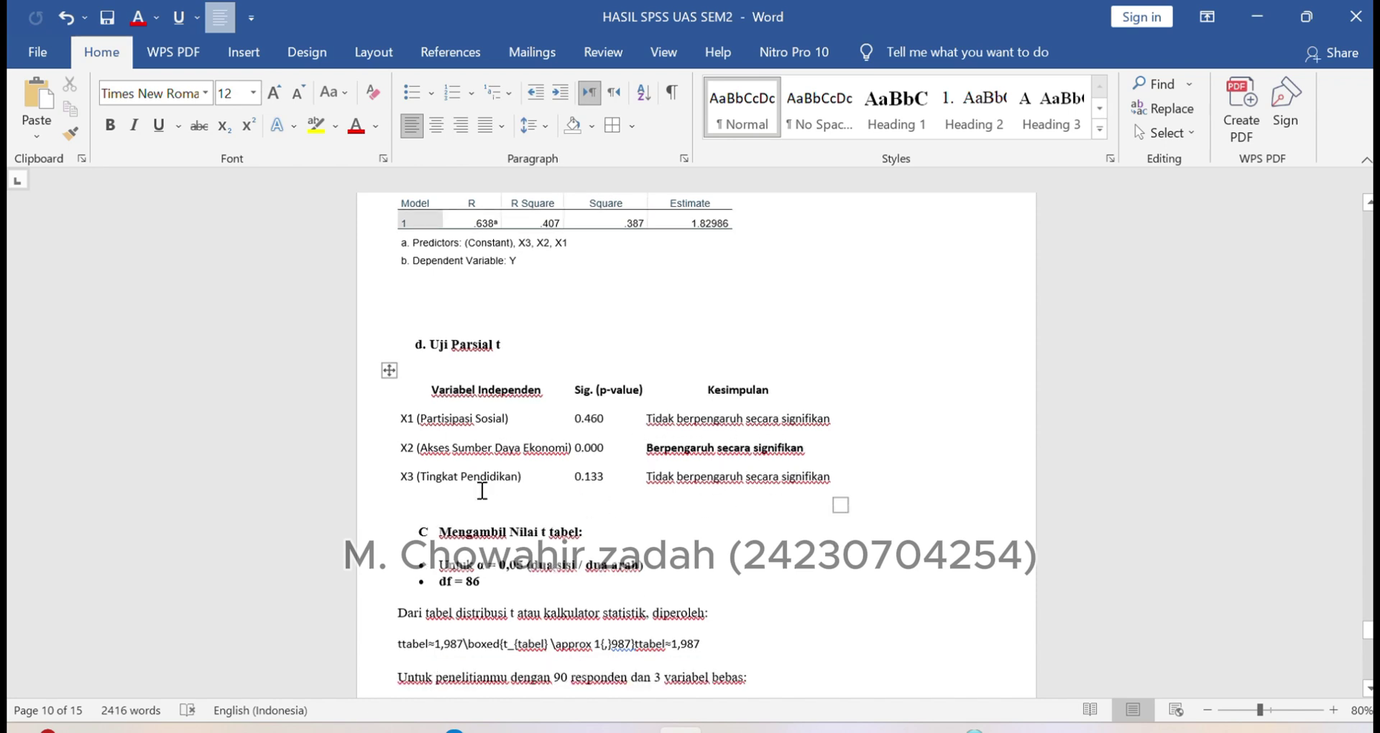
scroll(625, 474, down, 1)
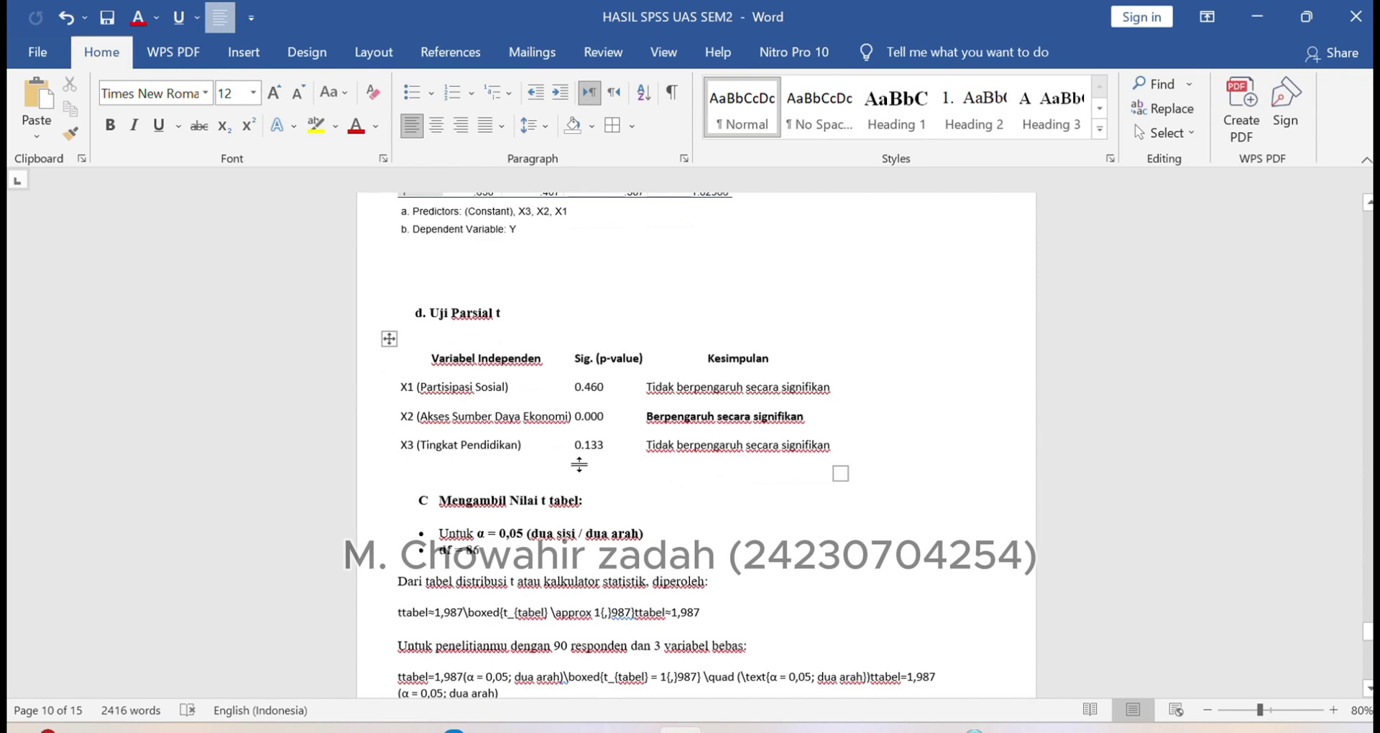
scroll(615, 459, down, 1)
scroll(644, 376, down, 6)
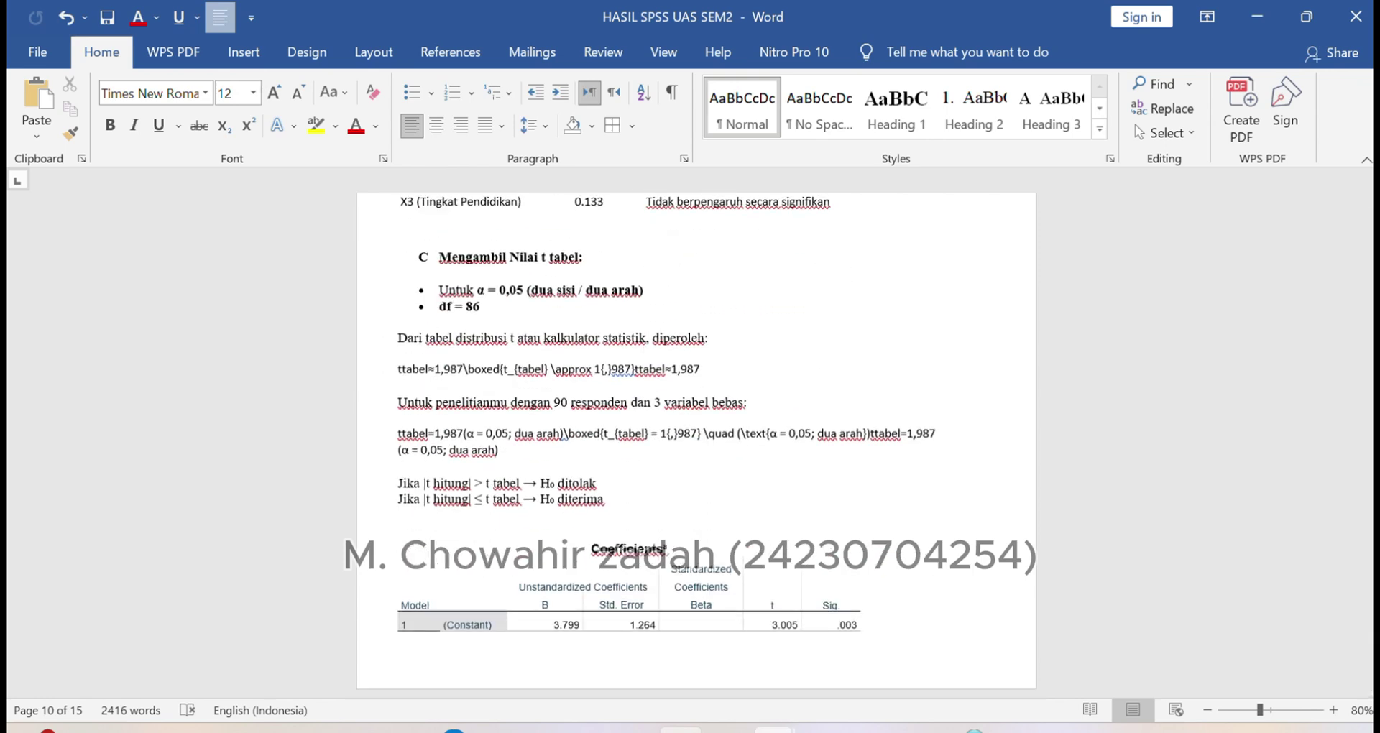
Step: Compare the t and Sig. columns of the SPSS Coefficients table with the Coefficients table in the Word report
mouse_move(790, 726)
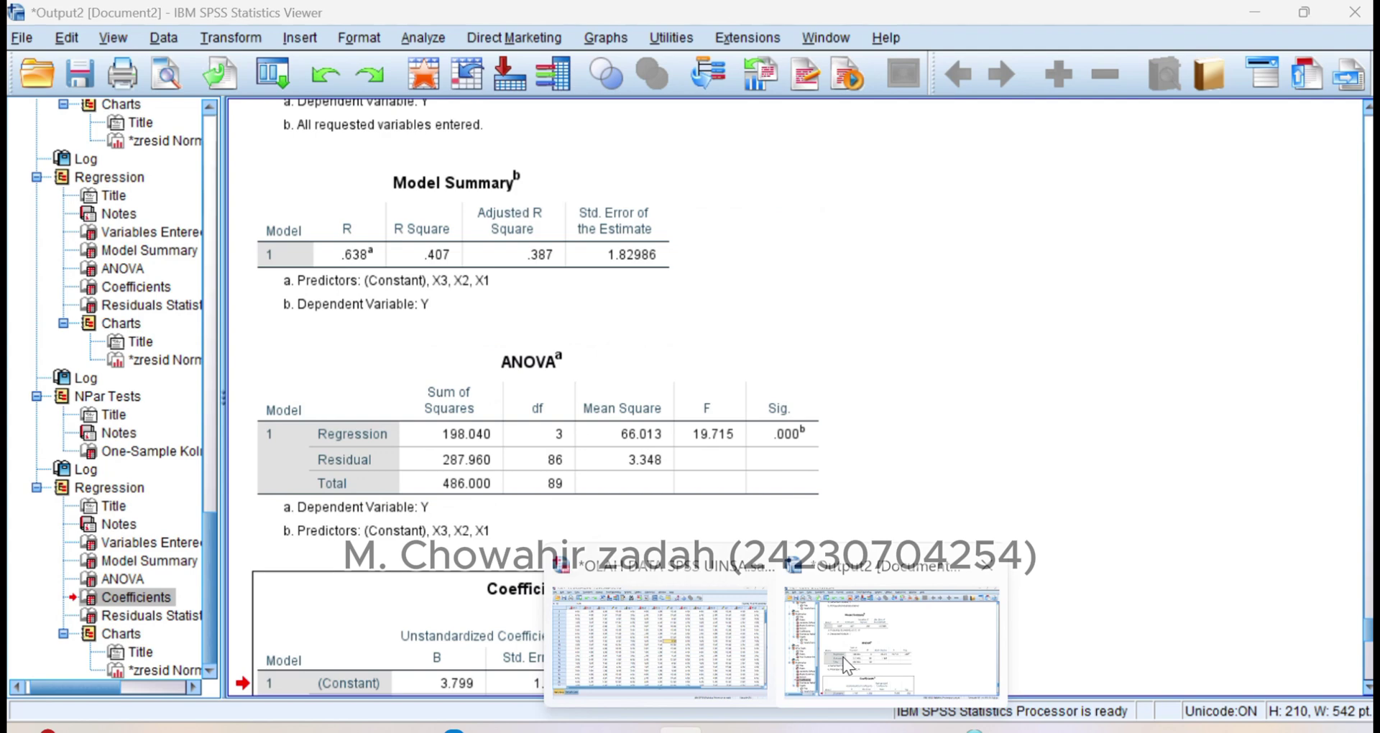
click(843, 658)
scroll(820, 553, down, 6)
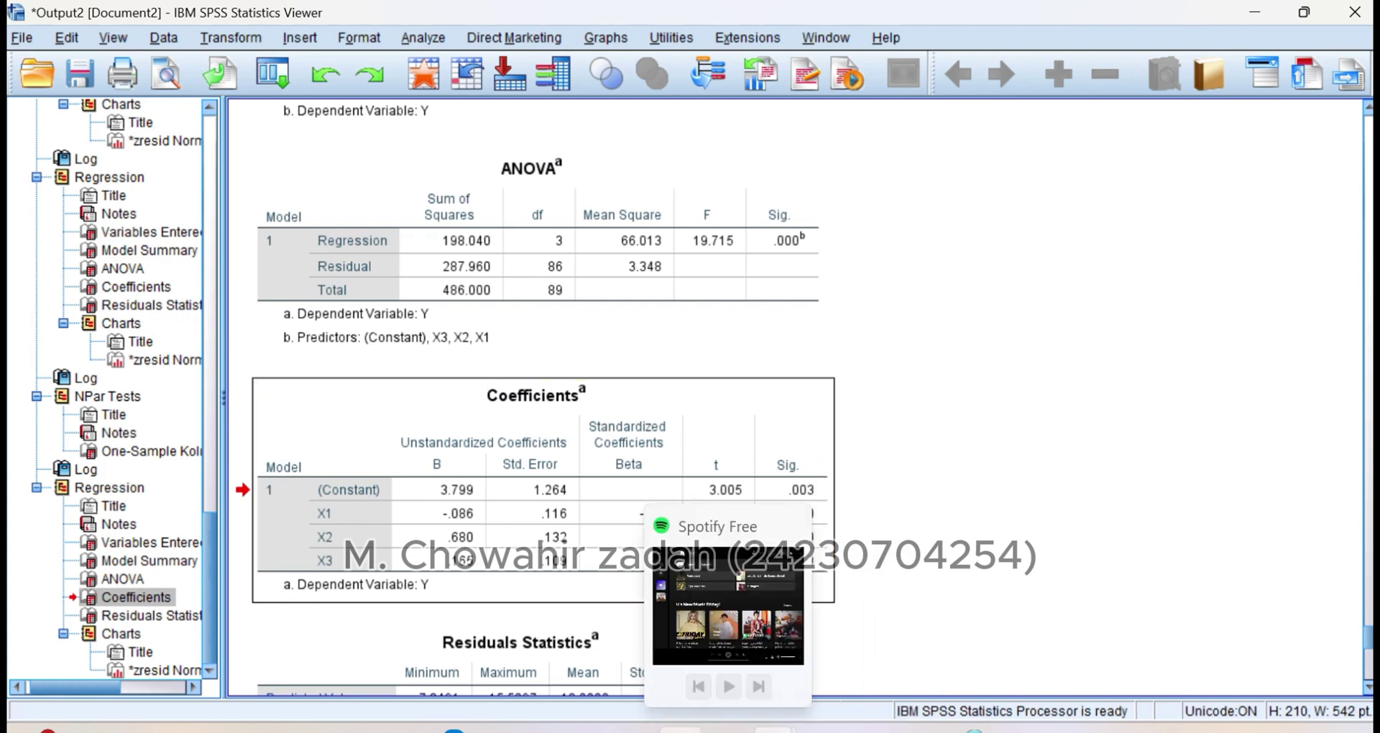
click(679, 730)
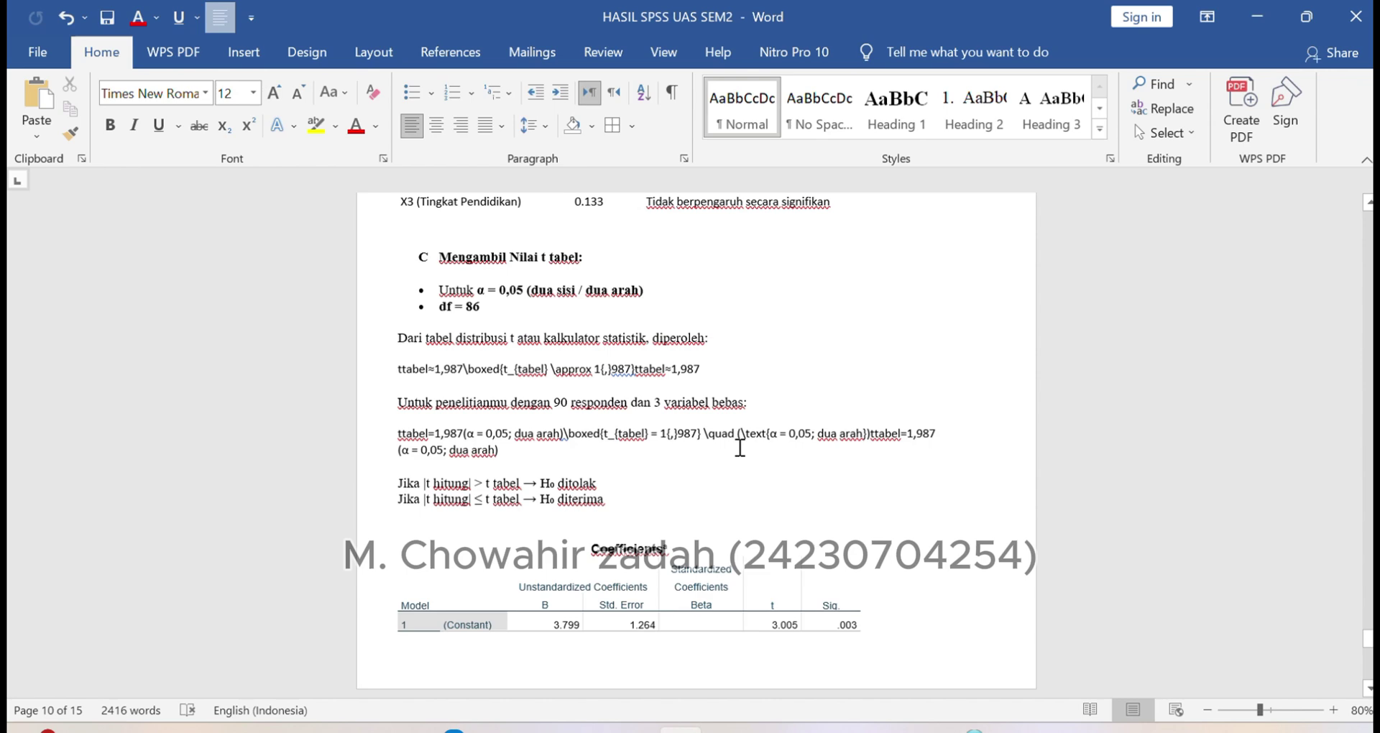
scroll(740, 447, down, 6)
scroll(740, 447, up, 5)
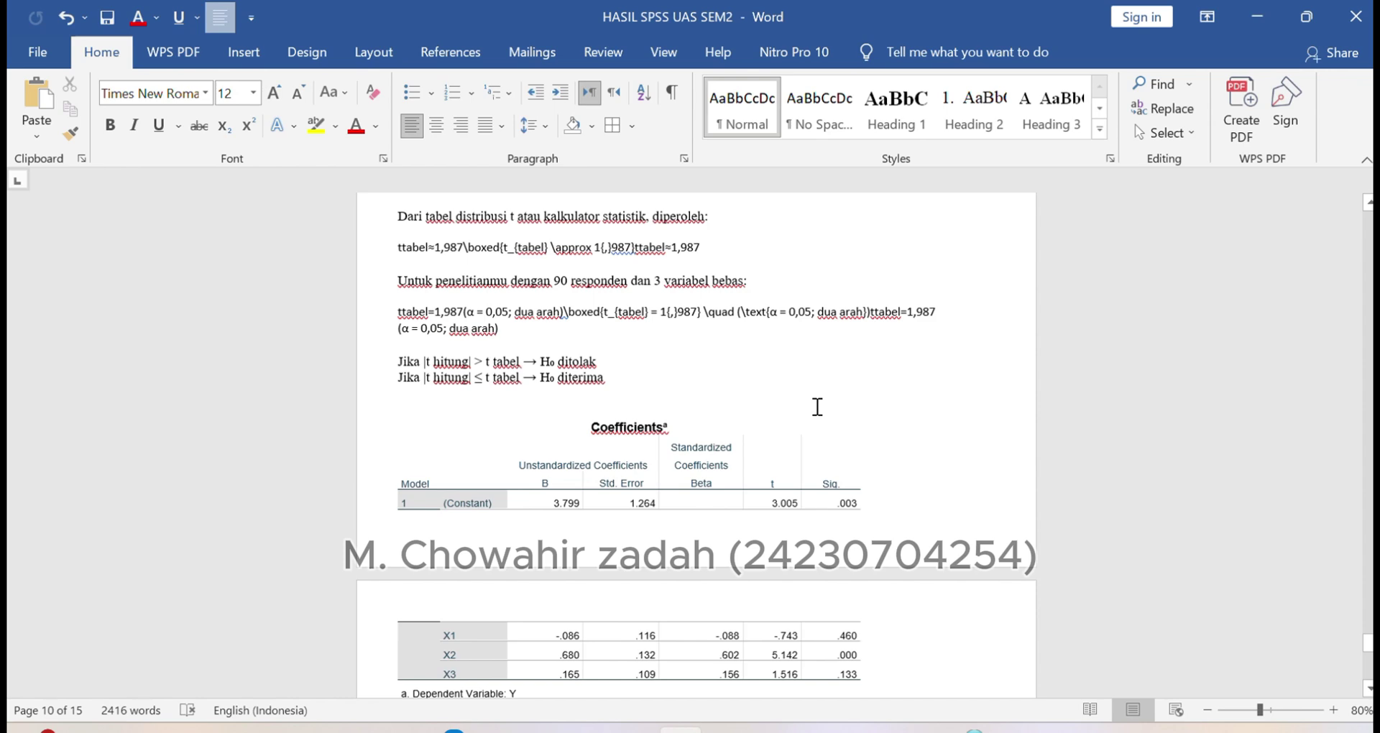
Step: Minimize the Word, SPSS and remaining open windows to show the desktop
click(1250, 31)
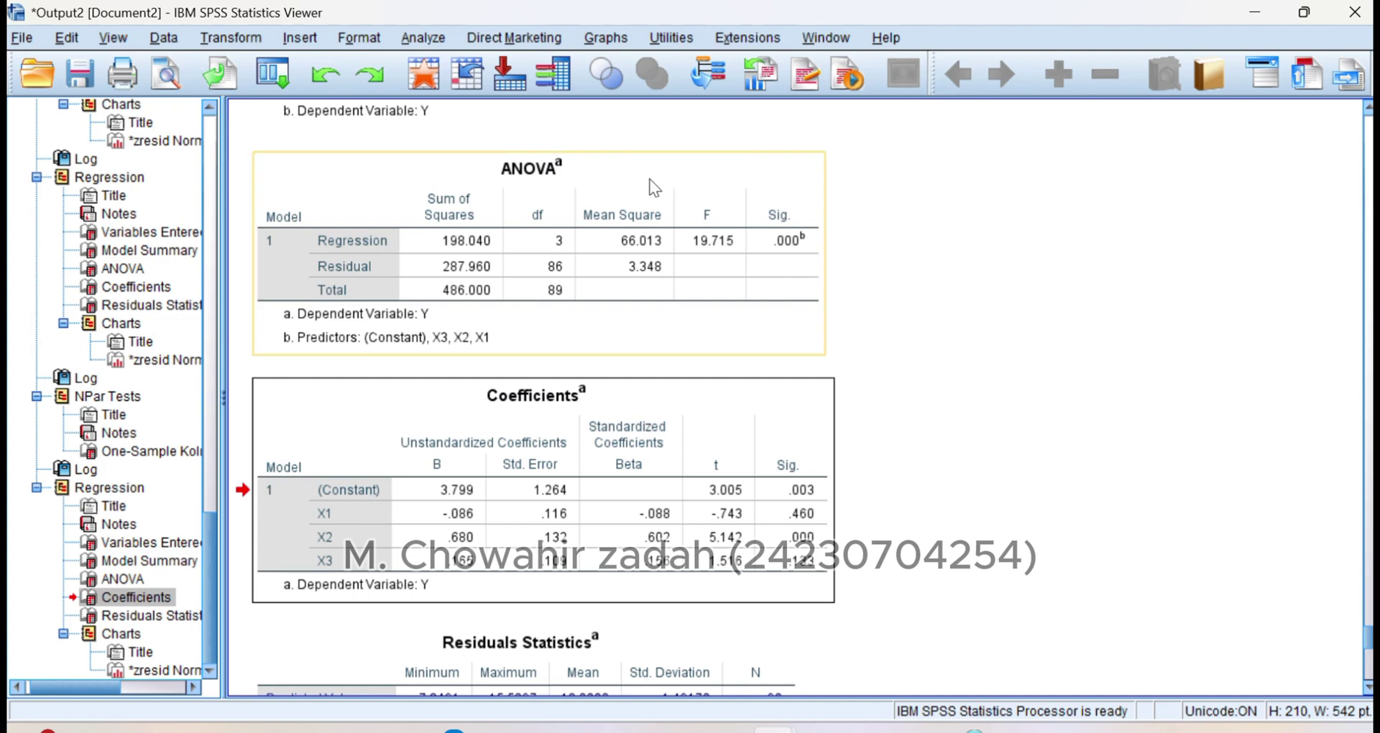
click(1261, 6)
click(1260, 3)
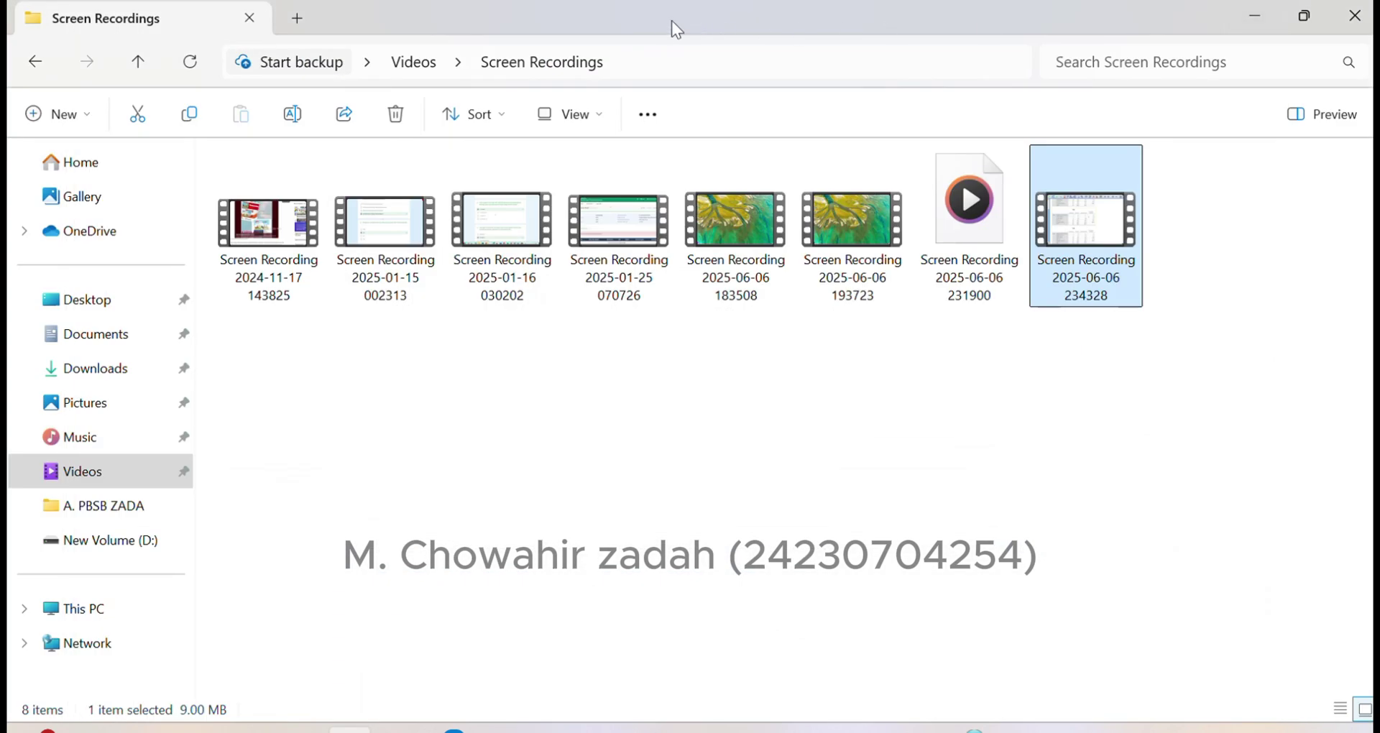
click(1252, 3)
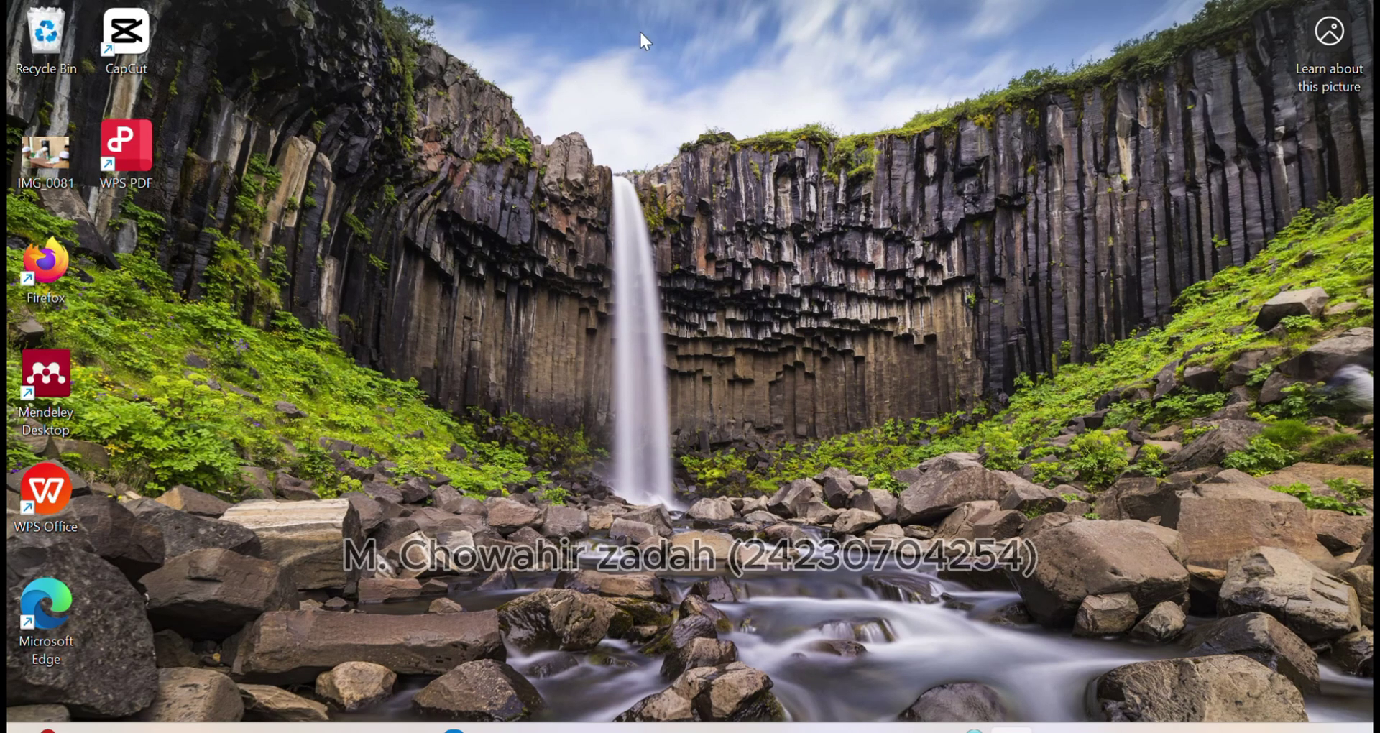